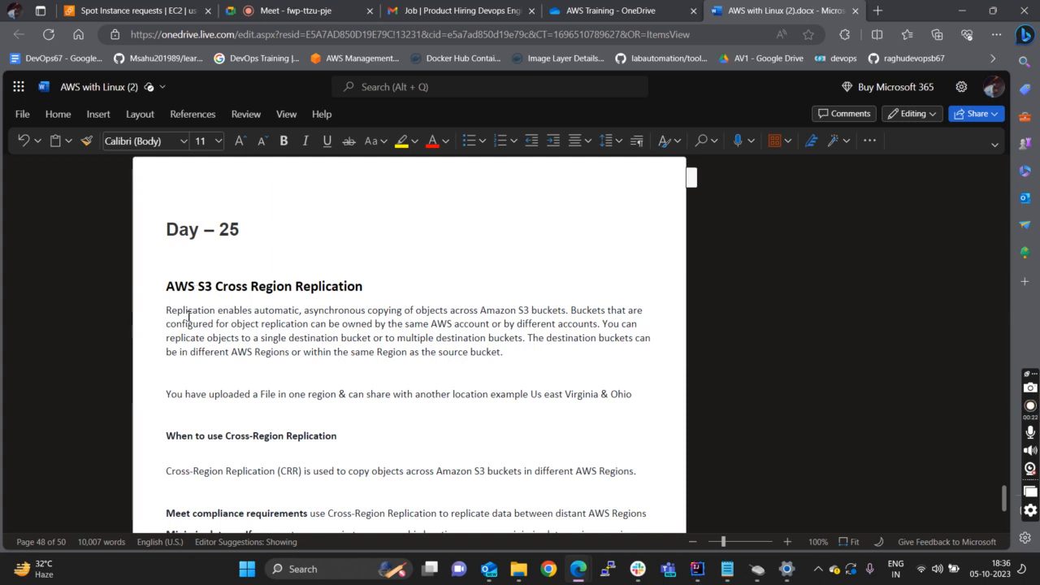
# - Read through the Day 25 notes on S3 Cross Region Replication and Object Lifecycle management, down to the Day 26 static website hosting section
pyautogui.moveTo(167, 287); pyautogui.dragTo(375, 285)
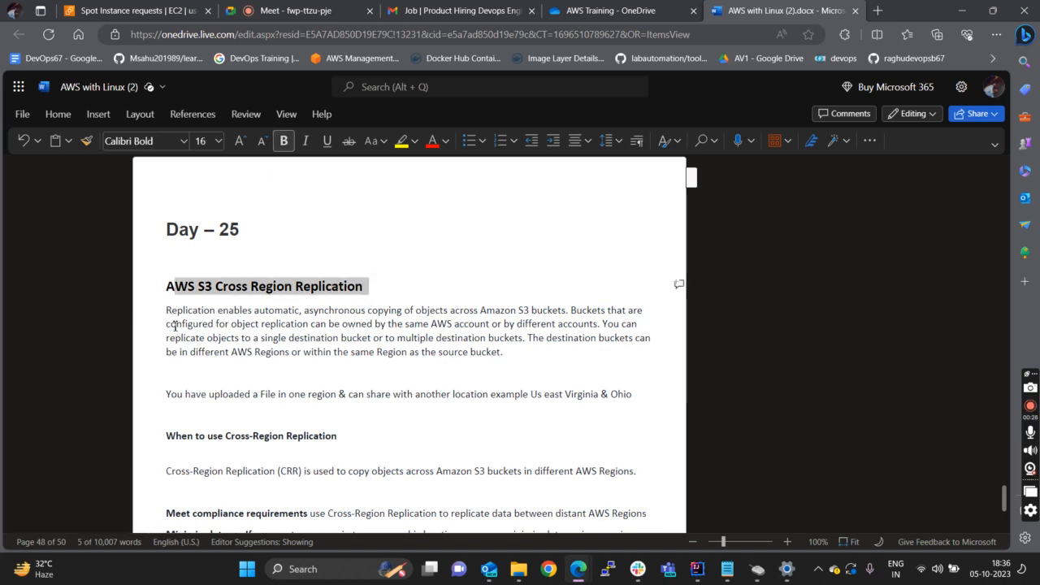
pyautogui.scroll(-3, 175, 326)
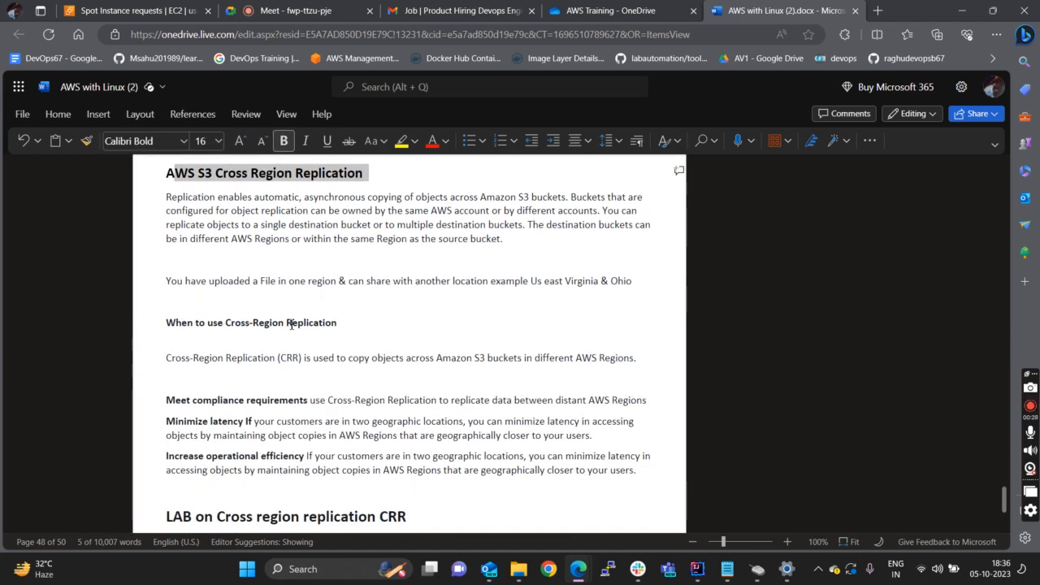
pyautogui.scroll(-4, 341, 341)
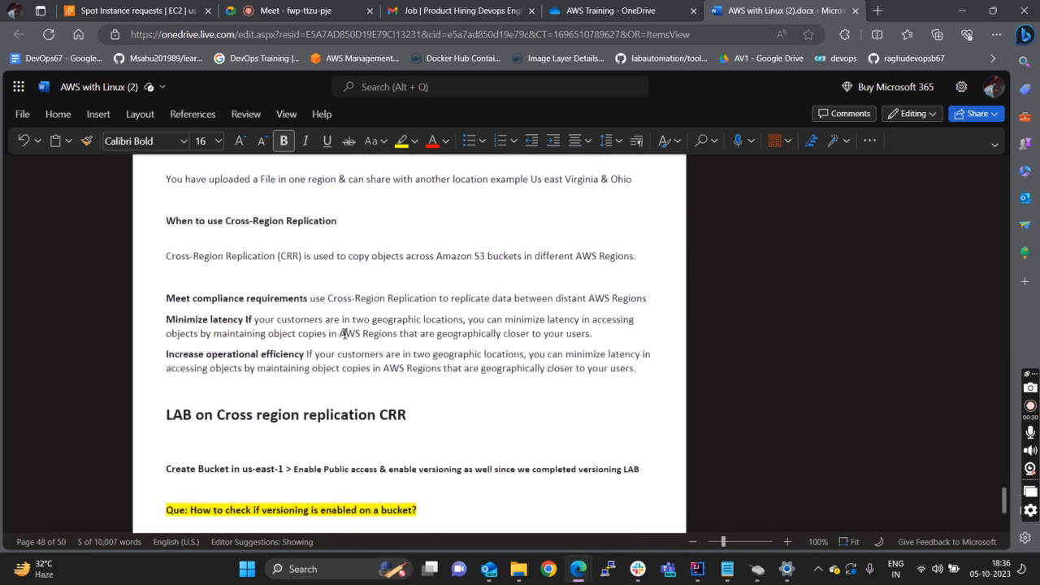
pyautogui.scroll(-1, 302, 395)
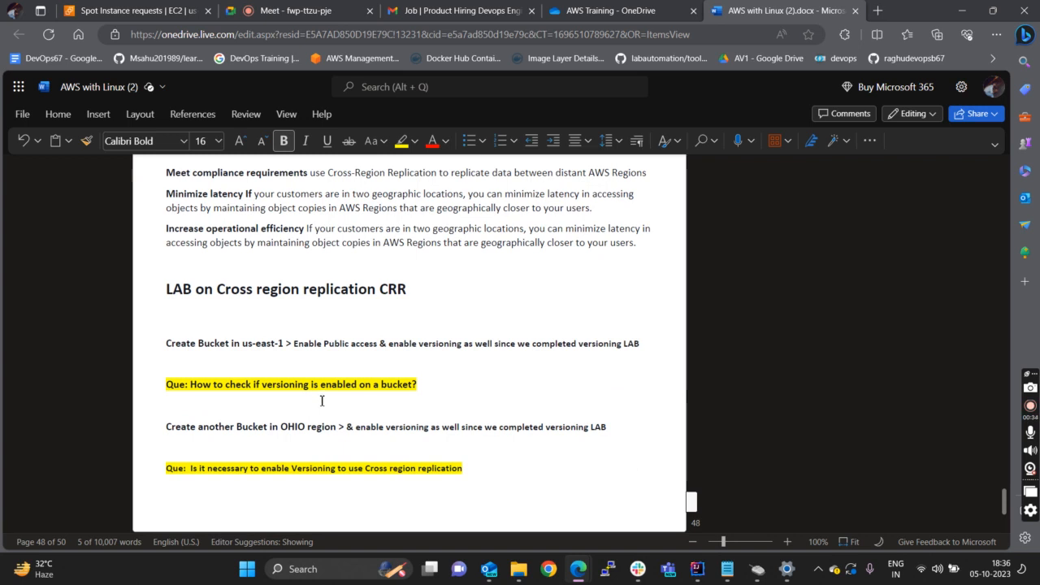
pyautogui.scroll(-7, 321, 400)
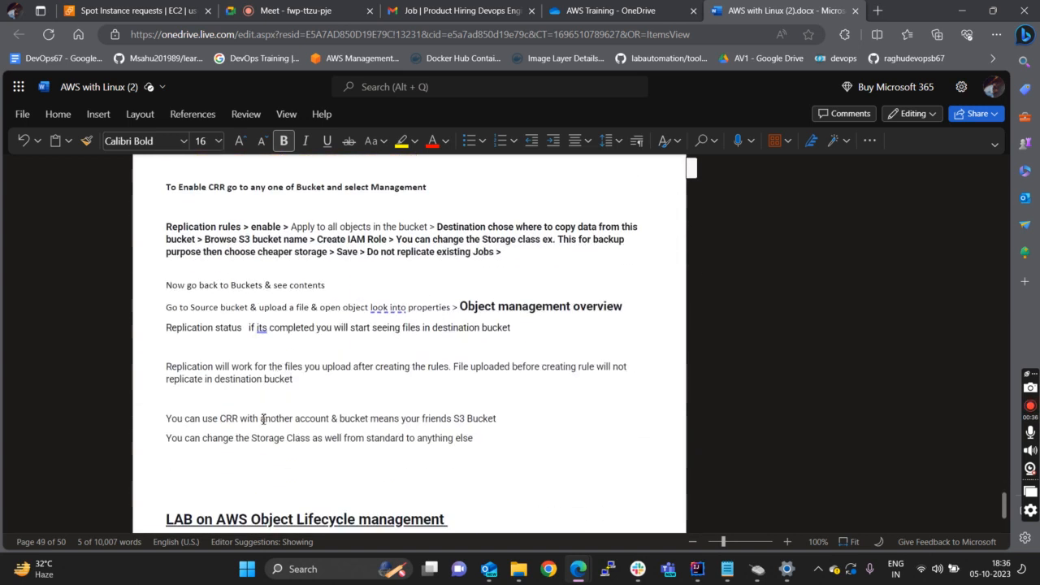
pyautogui.scroll(-2, 235, 382)
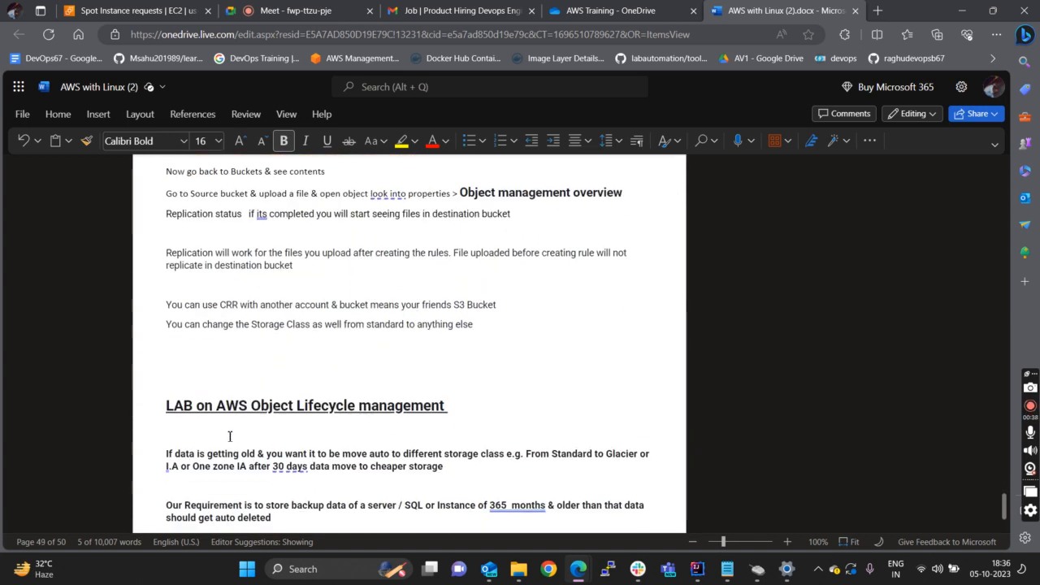
pyautogui.moveTo(449, 406); pyautogui.dragTo(252, 410)
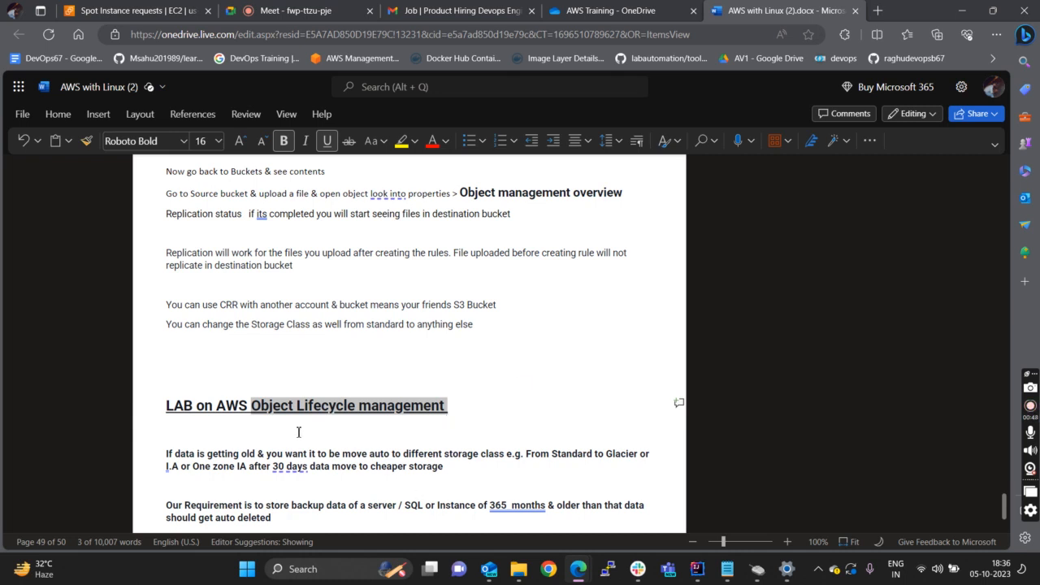
pyautogui.scroll(-1, 379, 465)
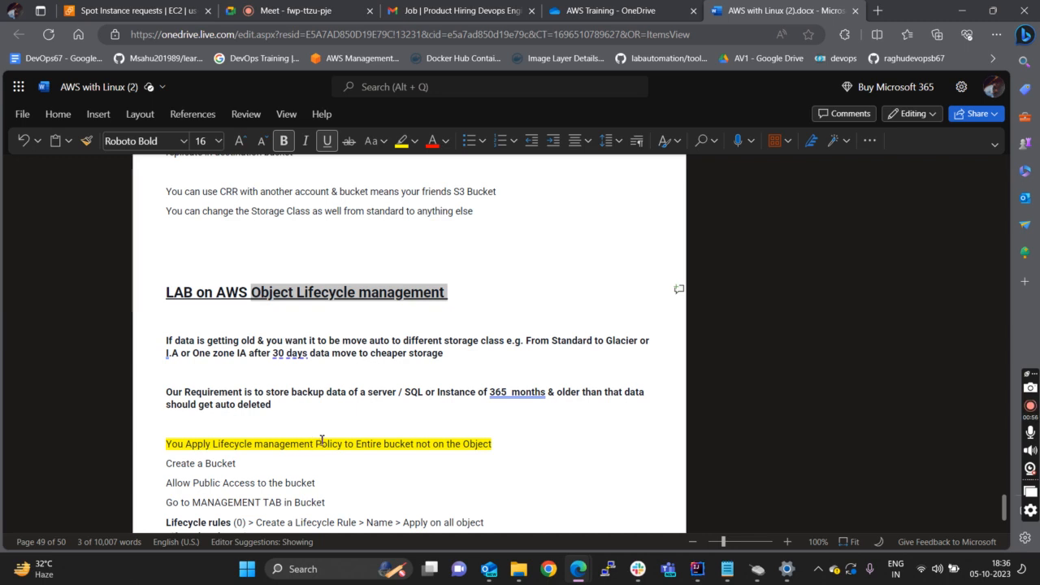
pyautogui.scroll(-3, 306, 441)
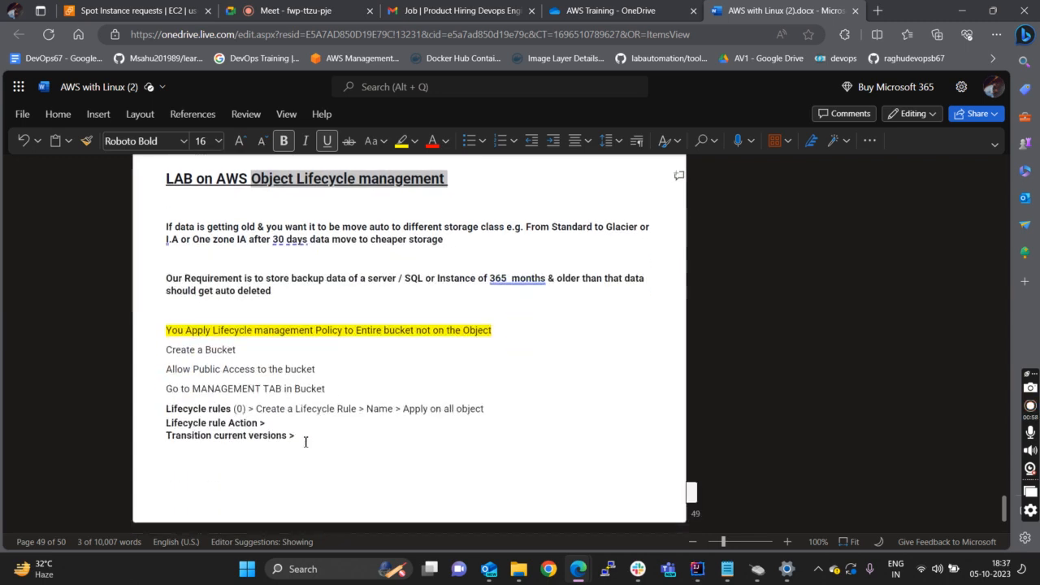
pyautogui.scroll(-1, 306, 441)
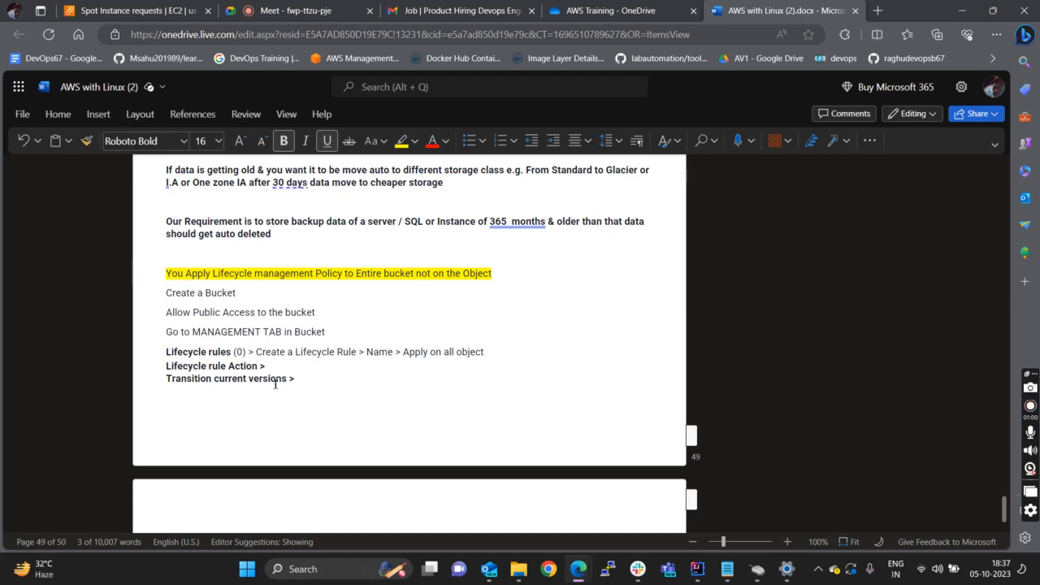
pyautogui.scroll(-3, 295, 379)
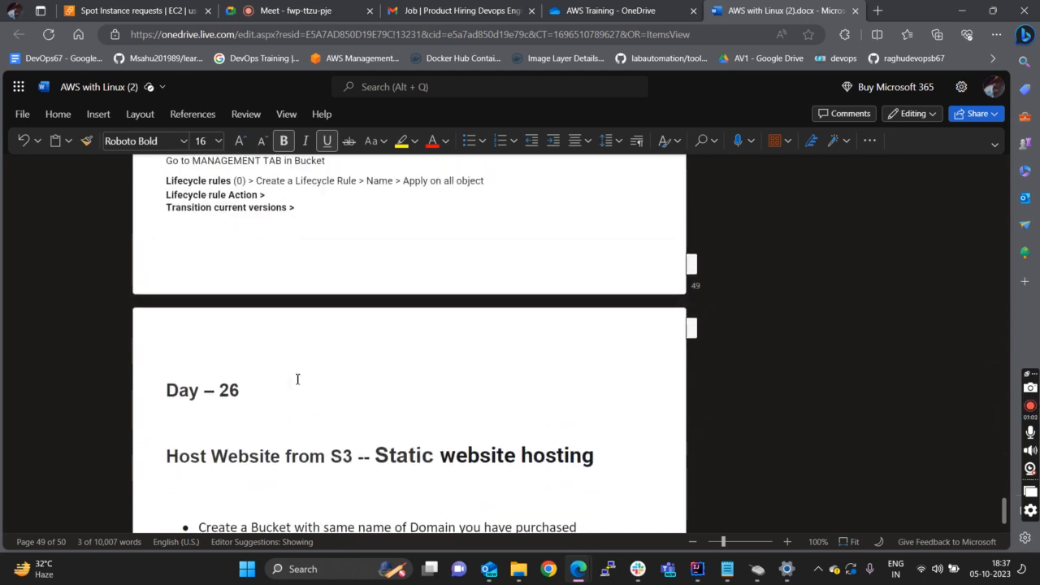
pyautogui.scroll(1, 297, 379)
pyautogui.scroll(-4, 296, 382)
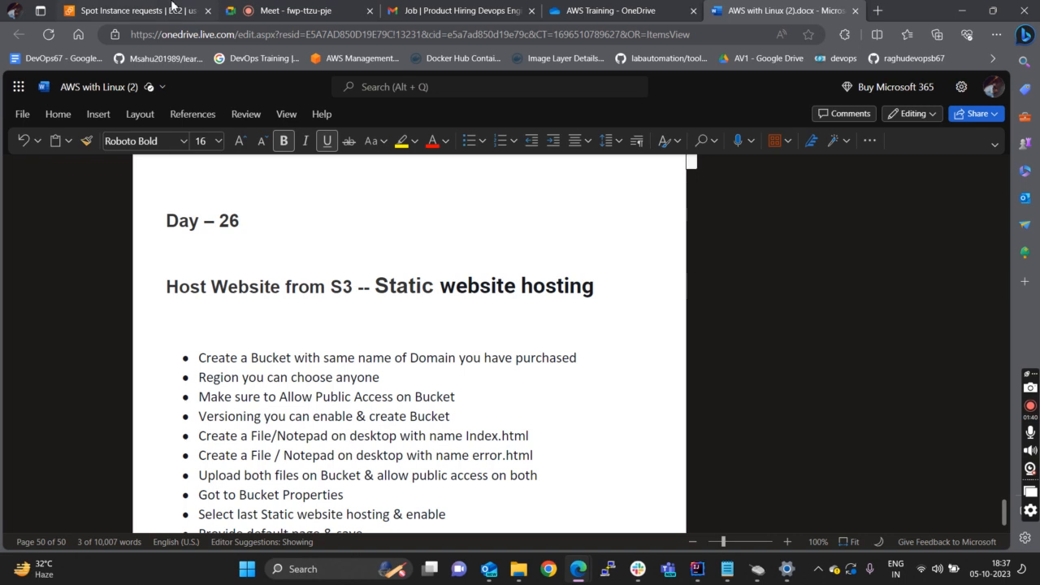
# - Switch to the AWS console, open the us-east-1 S3 bucket's properties, and examine the Static website hosting setting
pyautogui.hotkey('ctrl', 'Tab')
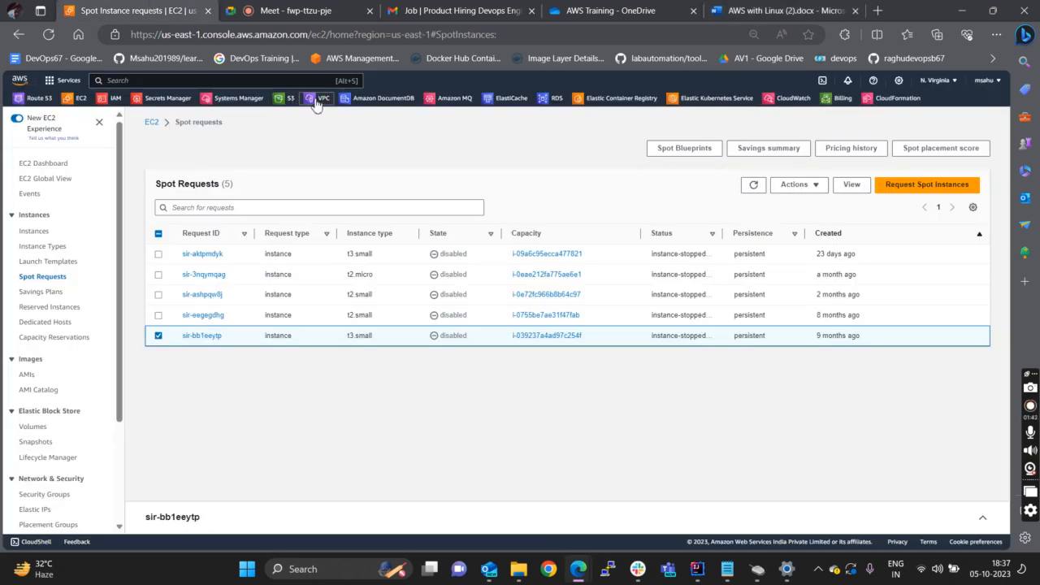
pyautogui.click(284, 101)
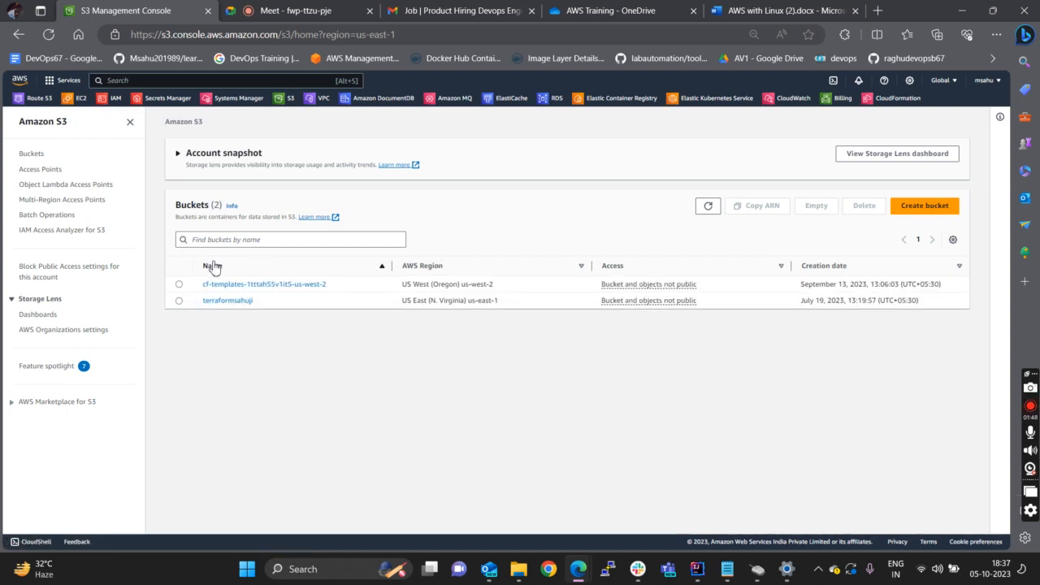
pyautogui.click(222, 303)
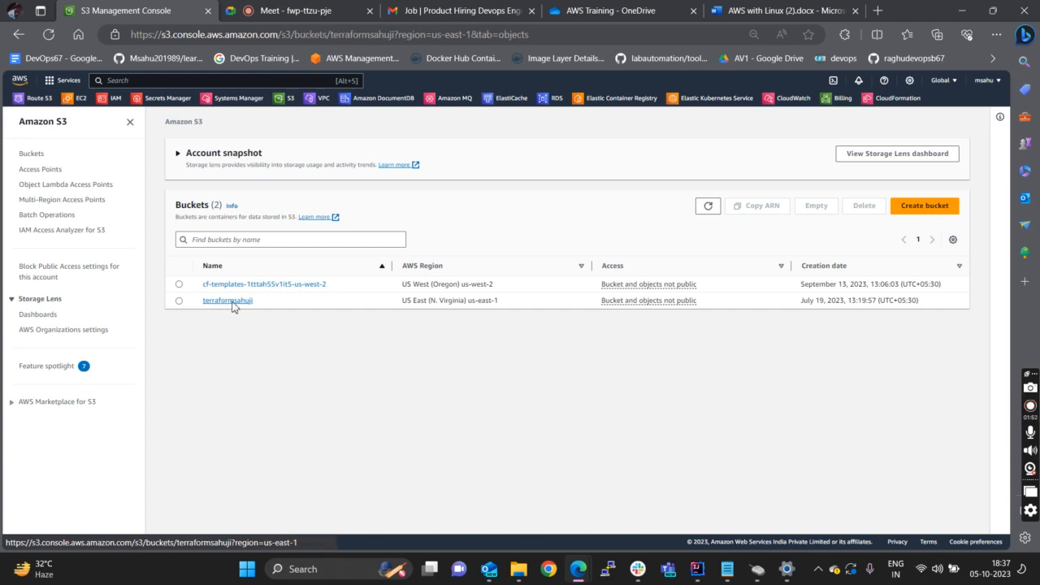
pyautogui.click(244, 186)
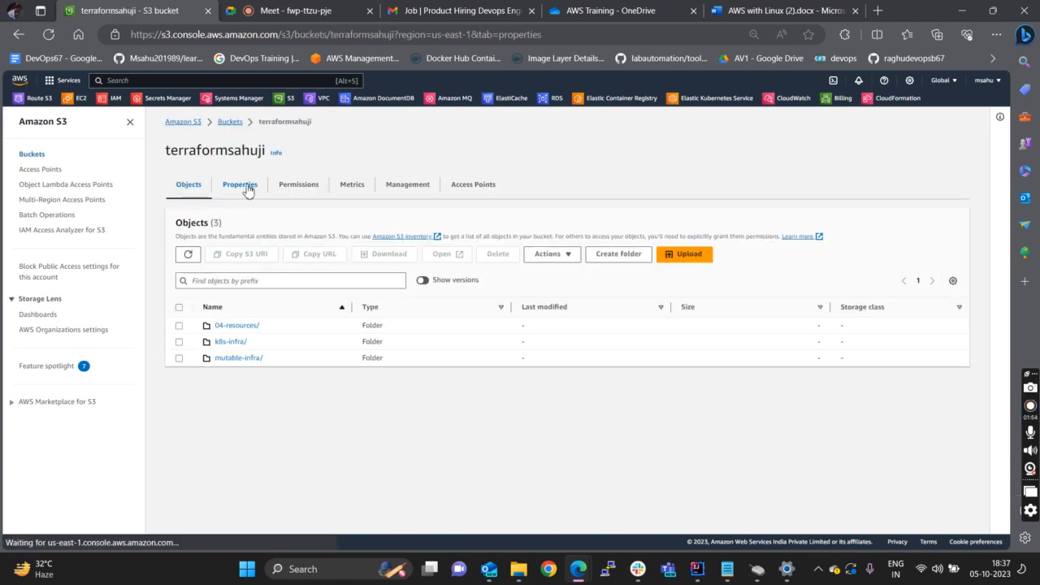
pyautogui.moveTo(1006, 140); pyautogui.dragTo(1000, 455)
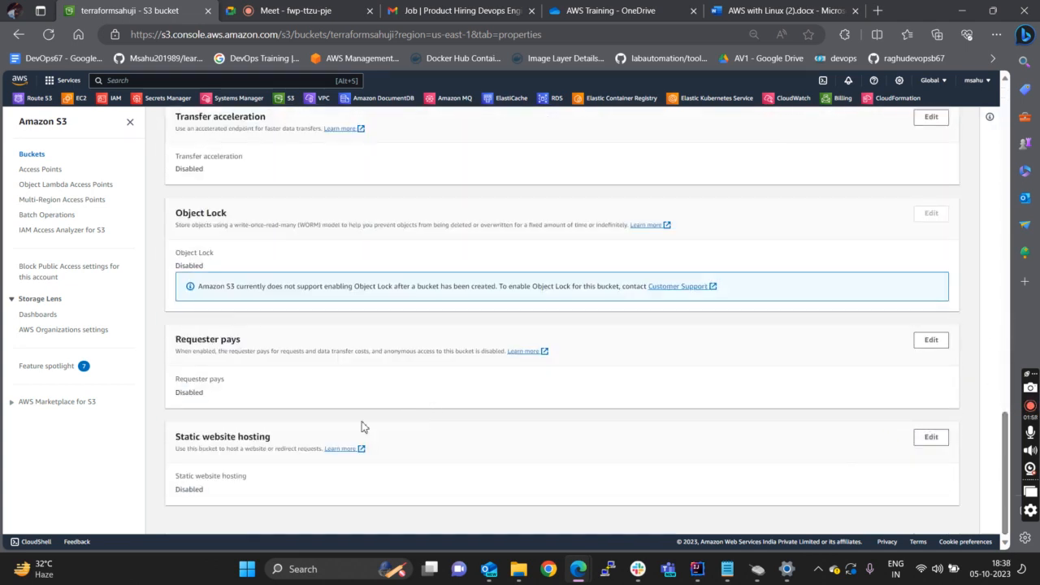
pyautogui.moveTo(173, 437); pyautogui.dragTo(277, 440)
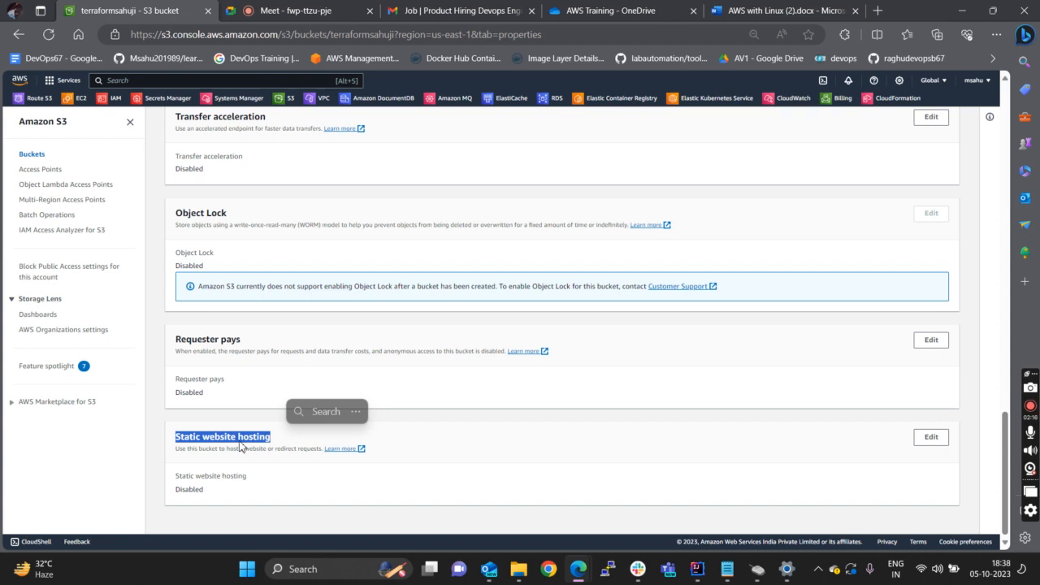
pyautogui.scroll(15, 247, 398)
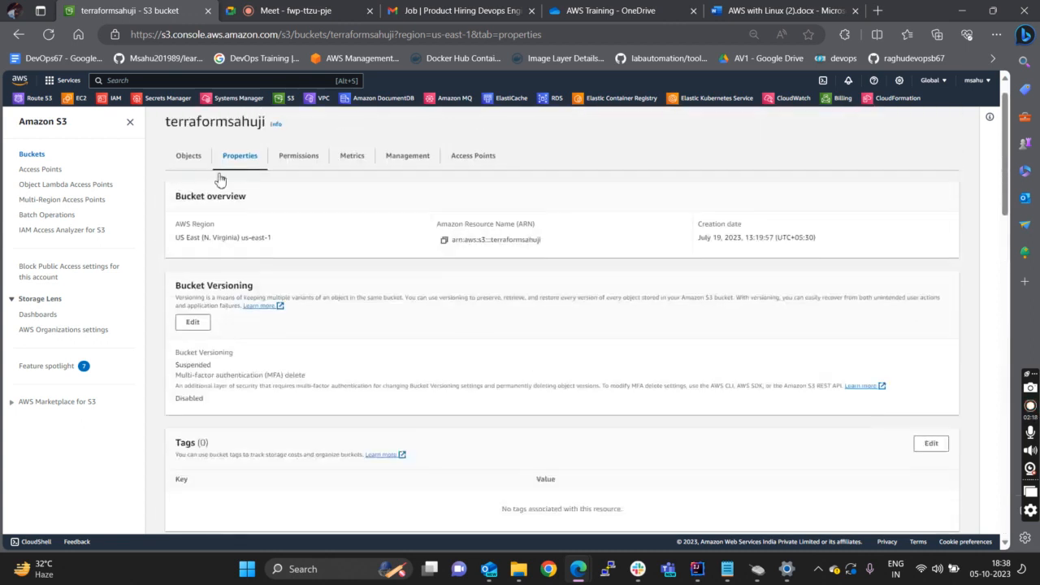
pyautogui.scroll(-15, 243, 320)
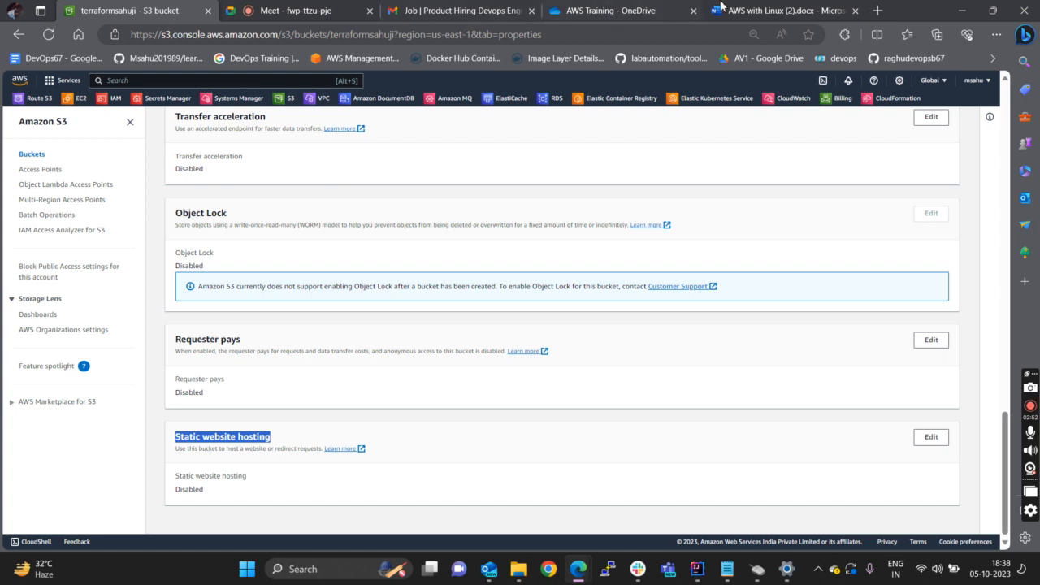
# - Return to the AWS with Linux (2) document and review the Day 26 static website hosting steps, focusing on naming the bucket after the domain
pyautogui.click(755, 6)
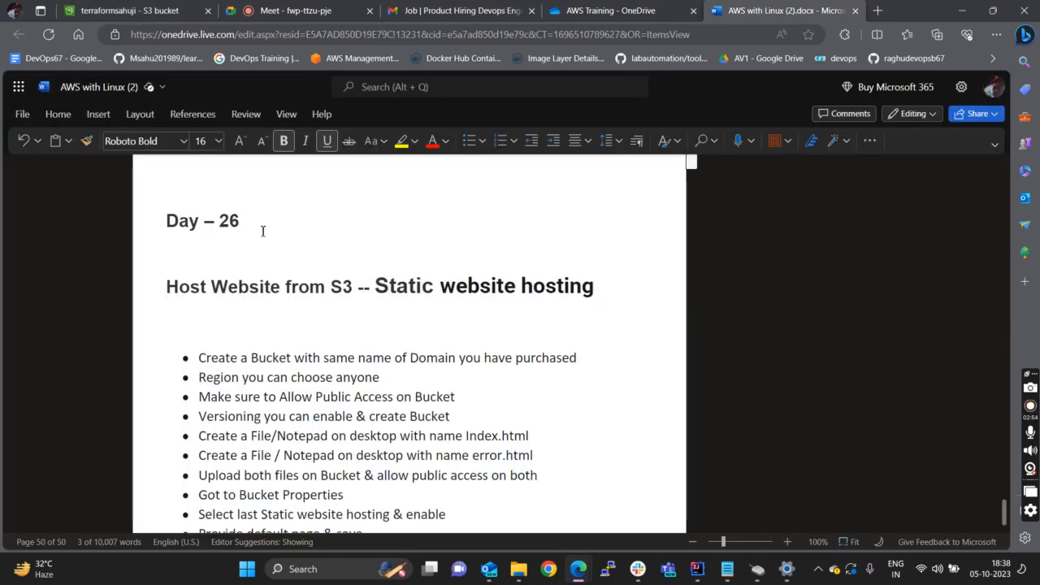
pyautogui.scroll(-1, 262, 230)
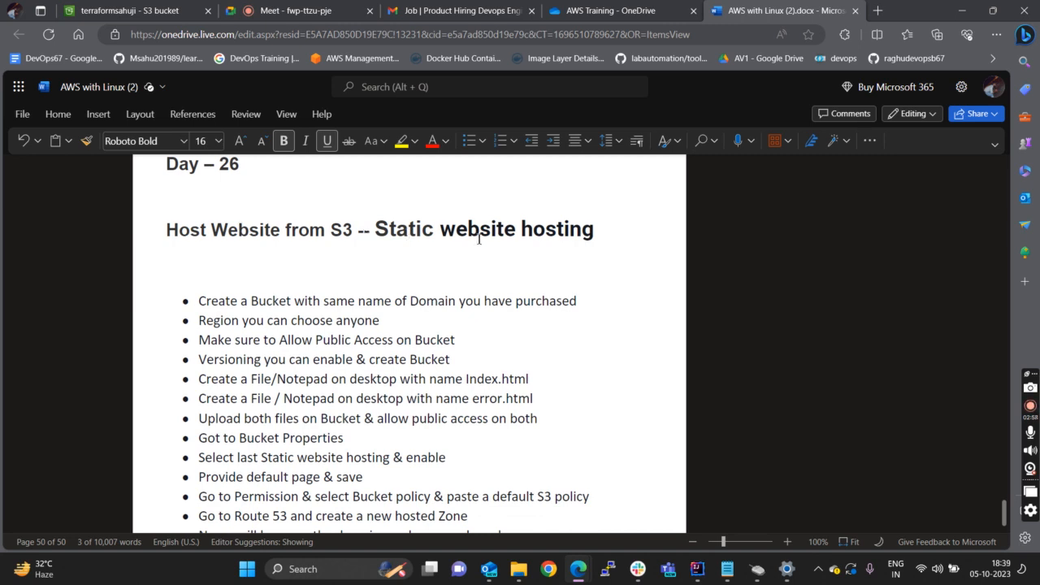
pyautogui.moveTo(377, 234); pyautogui.dragTo(609, 236)
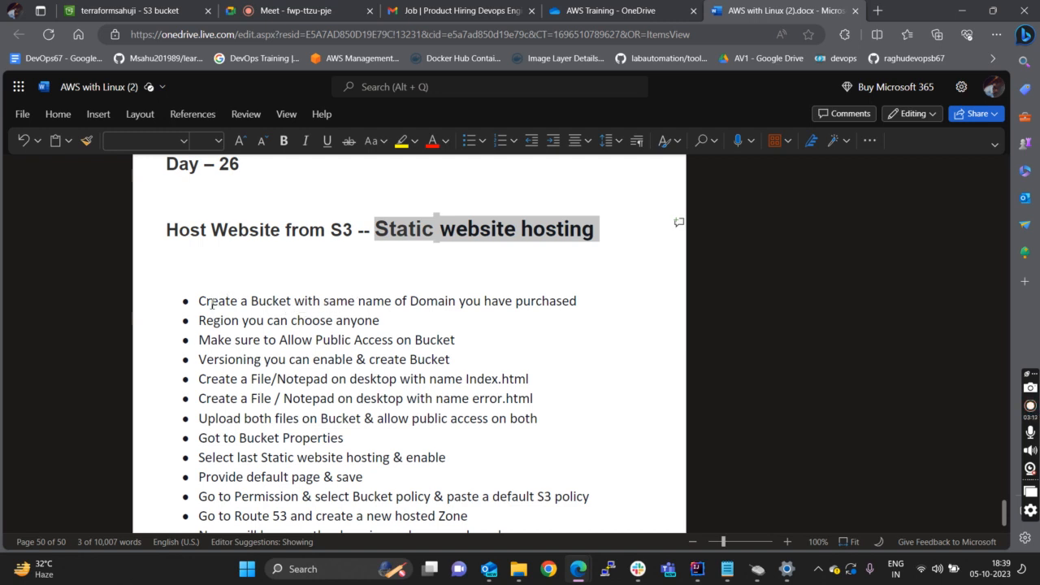
pyautogui.doubleClick(412, 304)
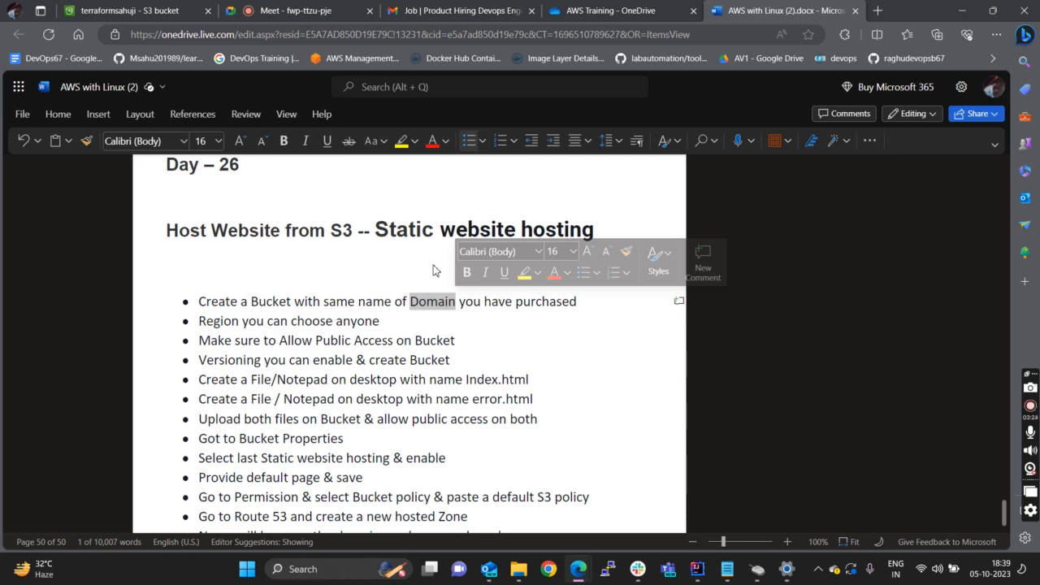
pyautogui.click(401, 301)
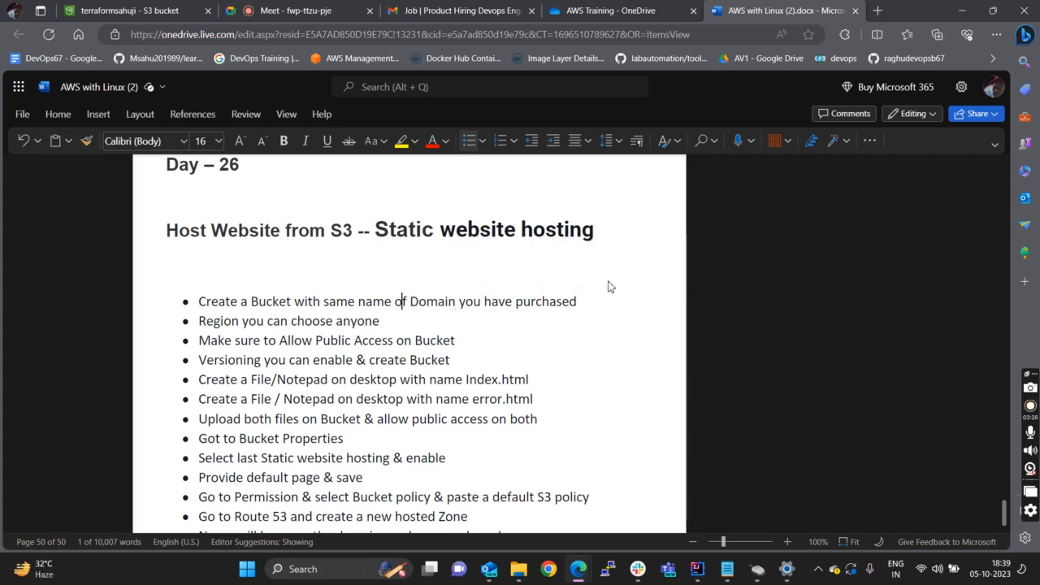
# - Search the web for "whiteboard microsoft" in a new browser tab and open the Microsoft Whiteboard product page
pyautogui.click(878, 12)
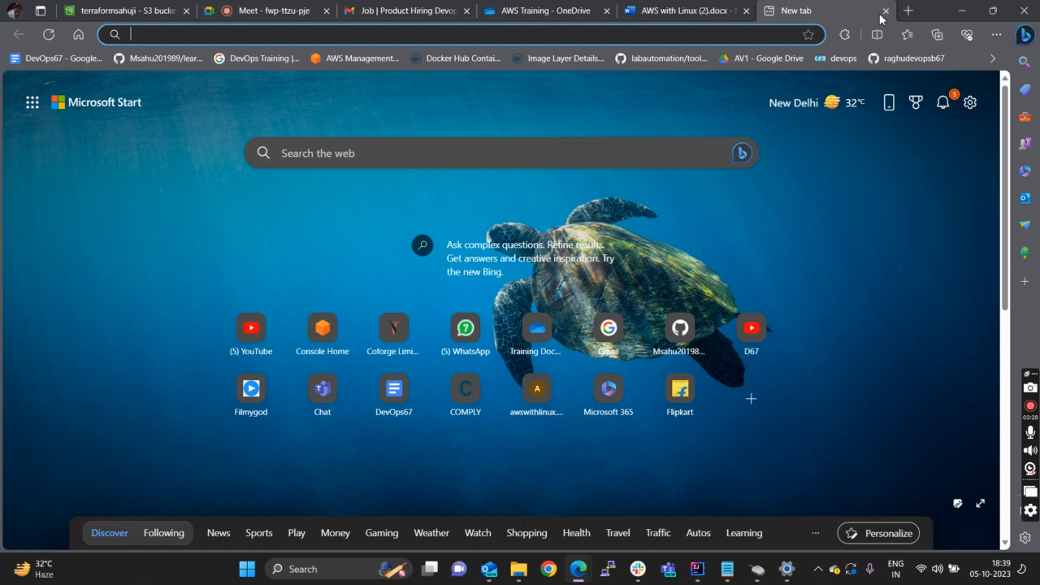
pyautogui.click(169, 36)
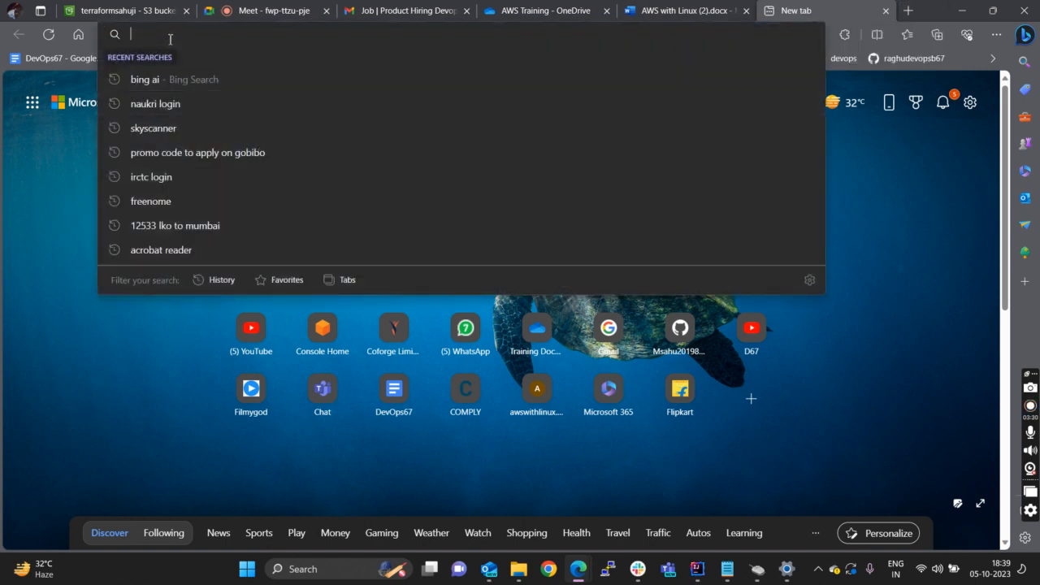
pyautogui.write('white')
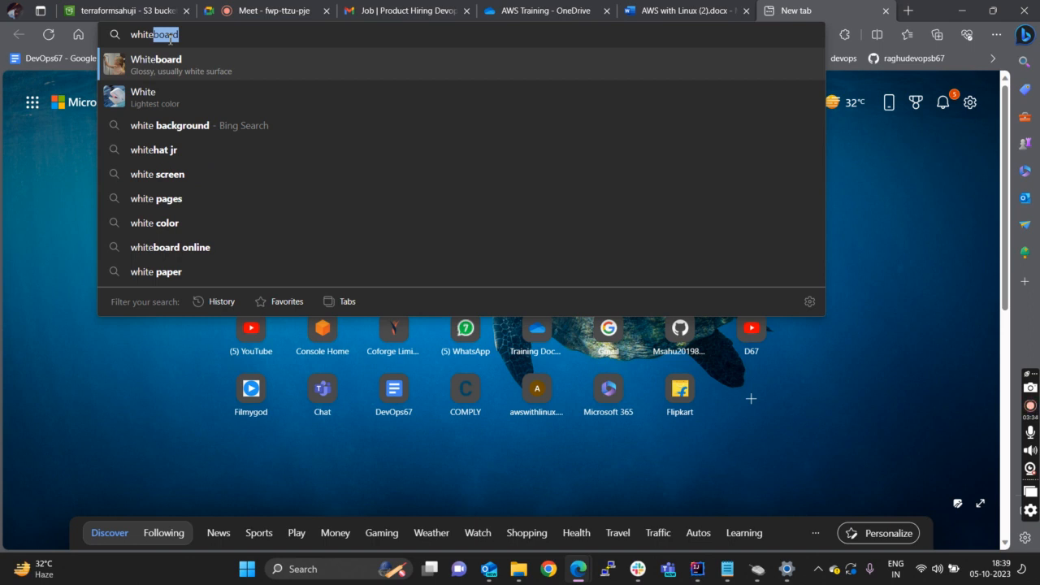
pyautogui.write('board microsoft')
pyautogui.press('Return')
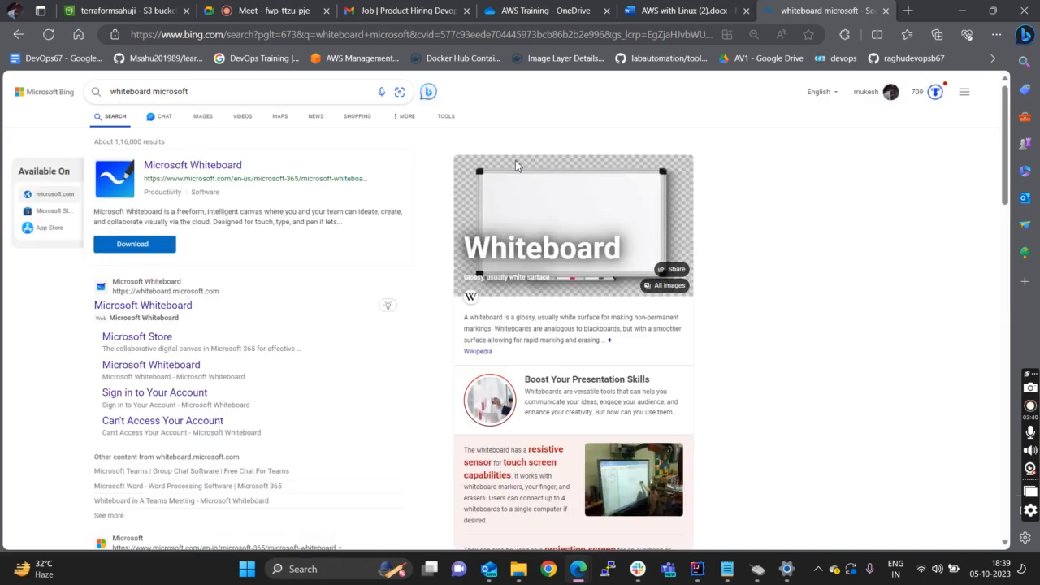
pyautogui.click(394, 171)
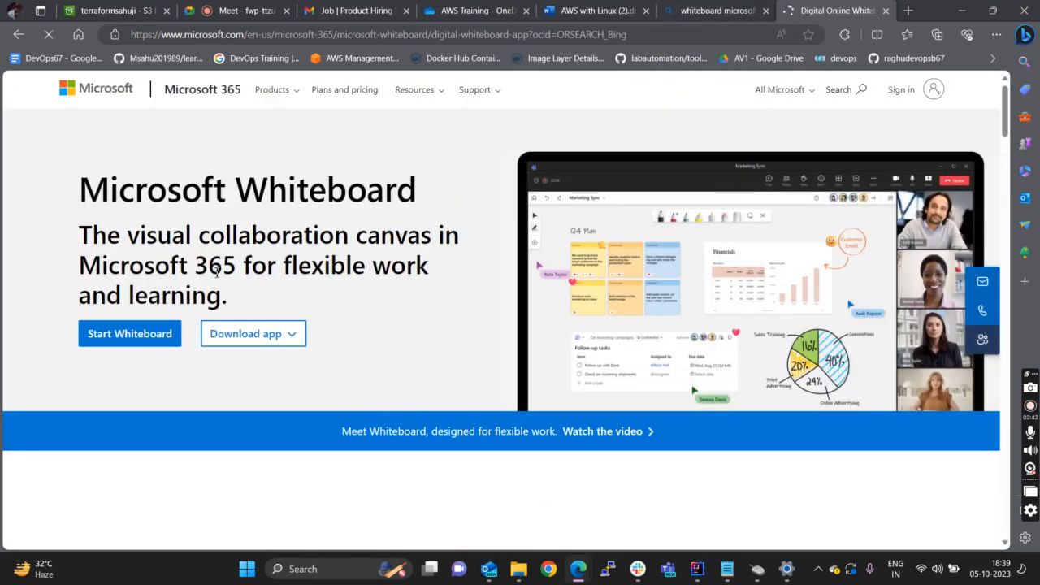
# - Start Microsoft Whiteboard with the signed-in personal account and create a new whiteboard
pyautogui.click(121, 333)
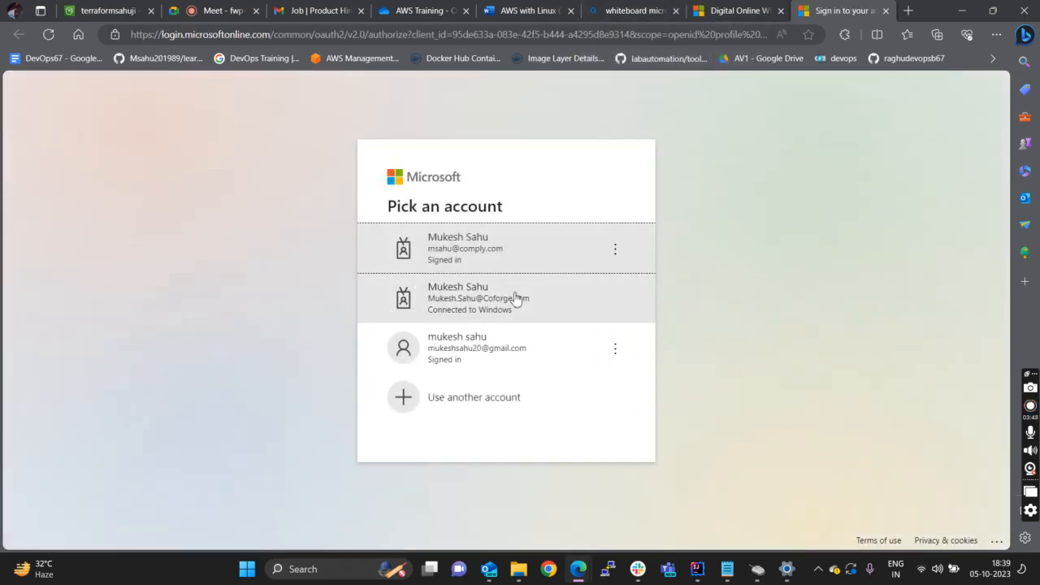
pyautogui.click(460, 356)
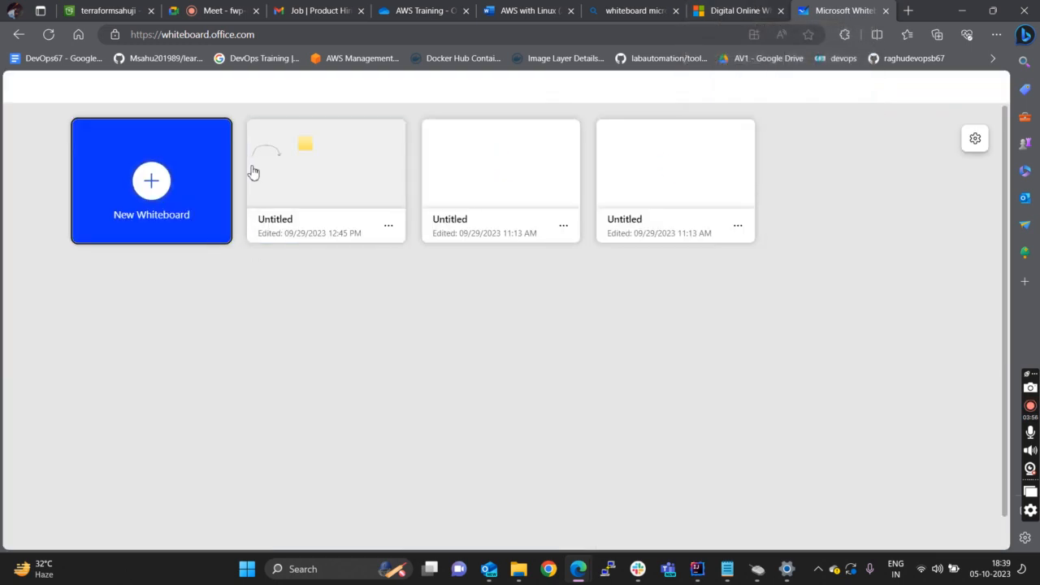
pyautogui.click(153, 180)
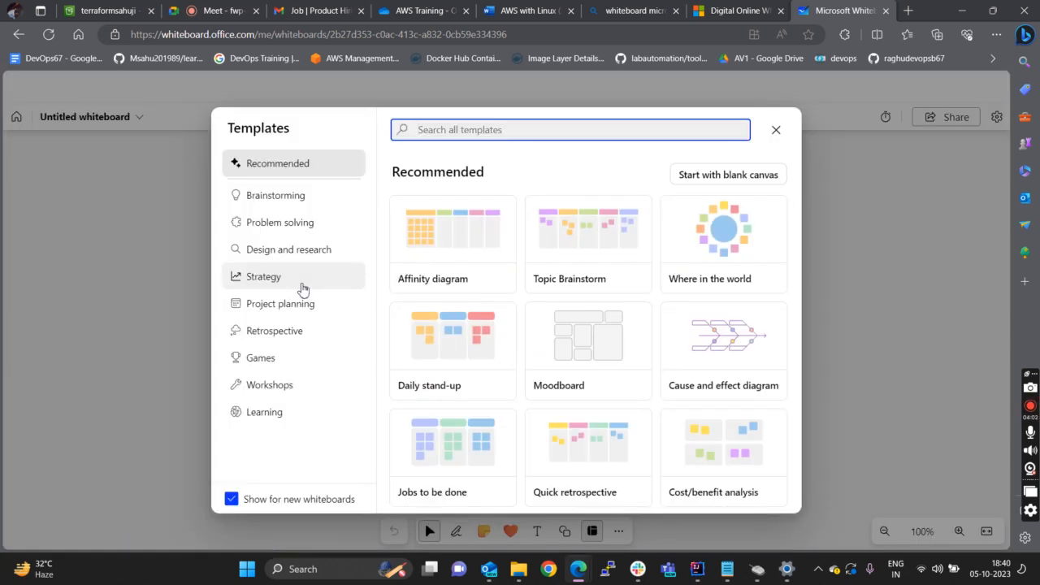
# - Insert the Affinity diagram template on the whiteboard and shrink it toward its lower-right corner to free canvas space
pyautogui.moveTo(423, 236)
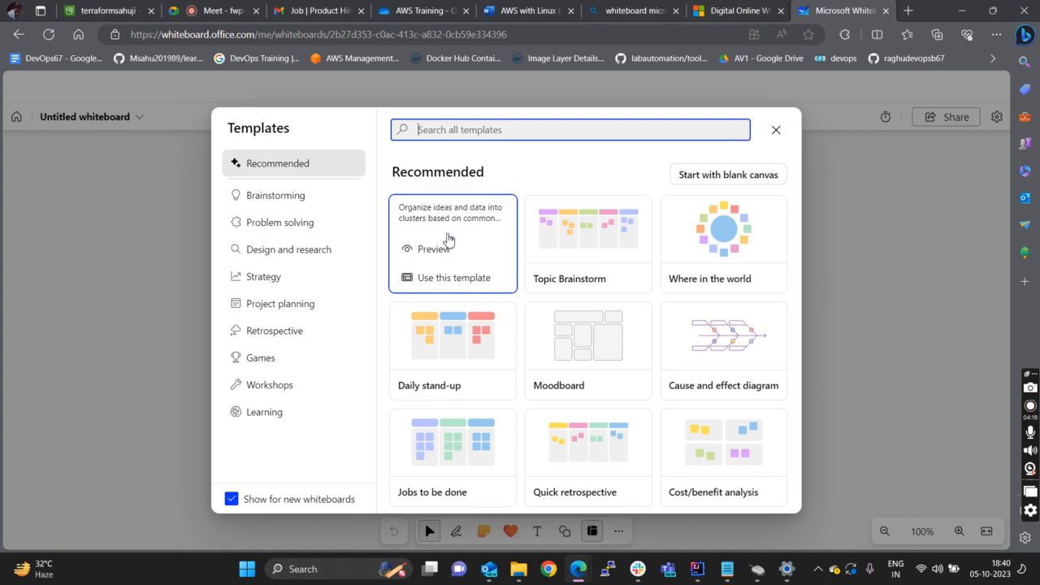
pyautogui.click(447, 244)
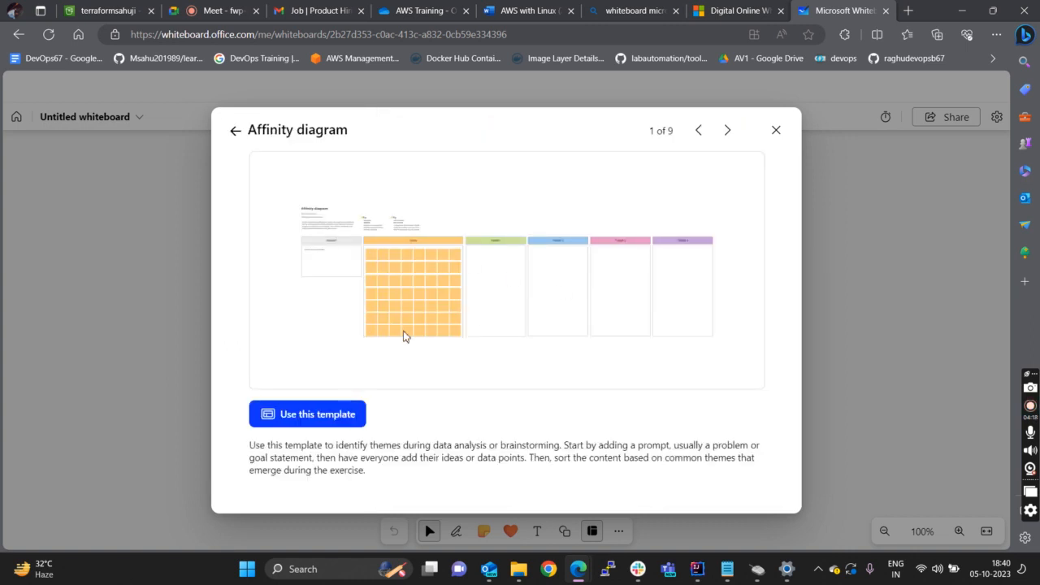
pyautogui.click(333, 413)
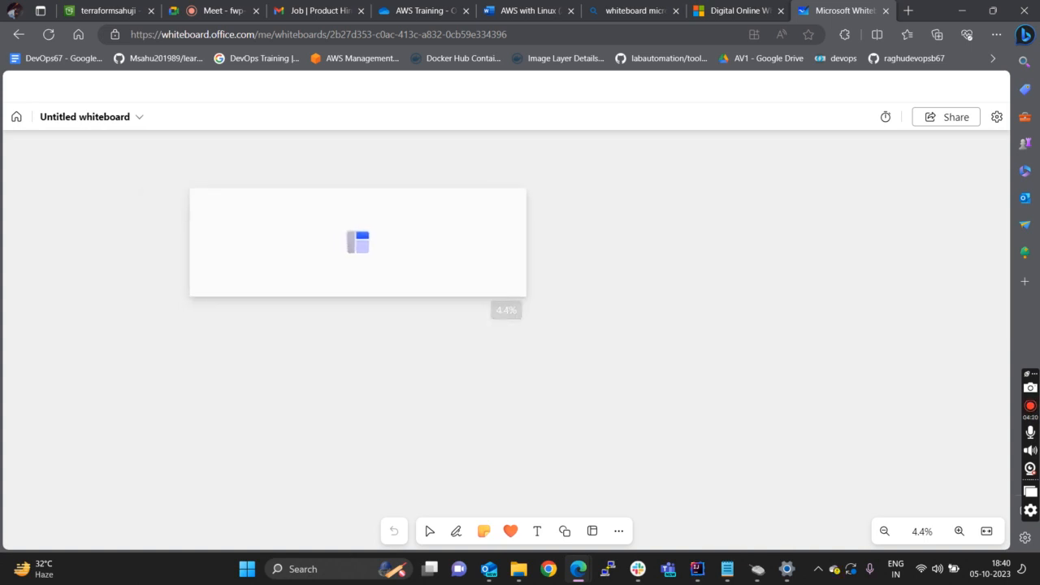
pyautogui.click(542, 251)
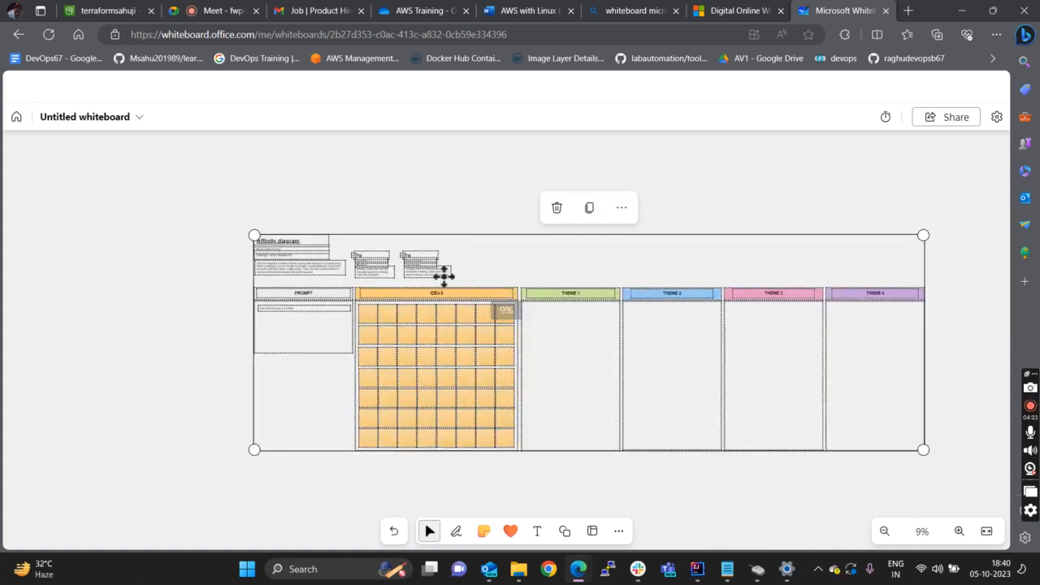
pyautogui.moveTo(253, 235); pyautogui.dragTo(815, 581)
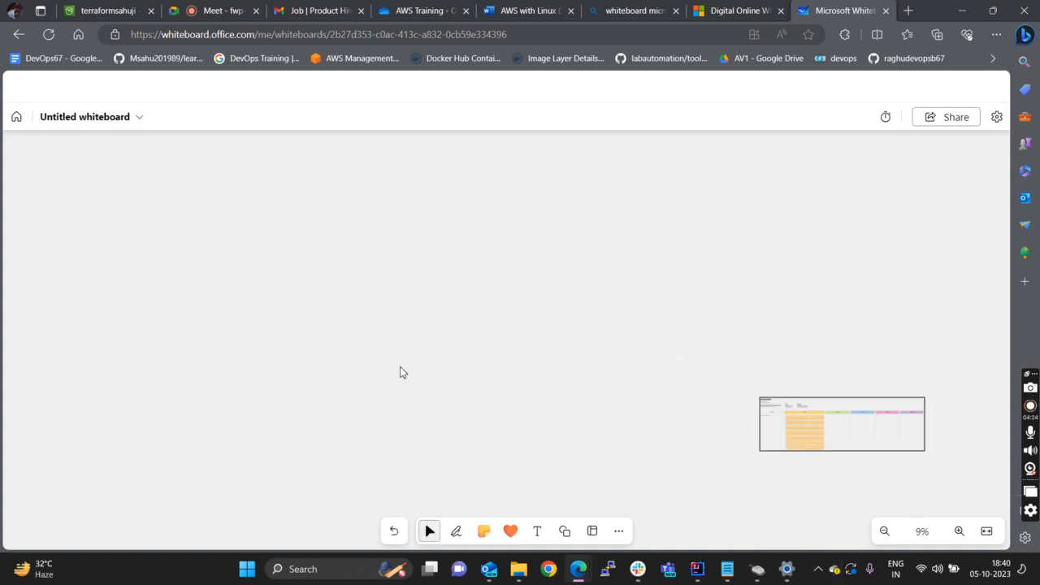
# - Sketch a large rectangle with the black pen in the empty canvas area beside the Affinity diagram
pyautogui.click(468, 532)
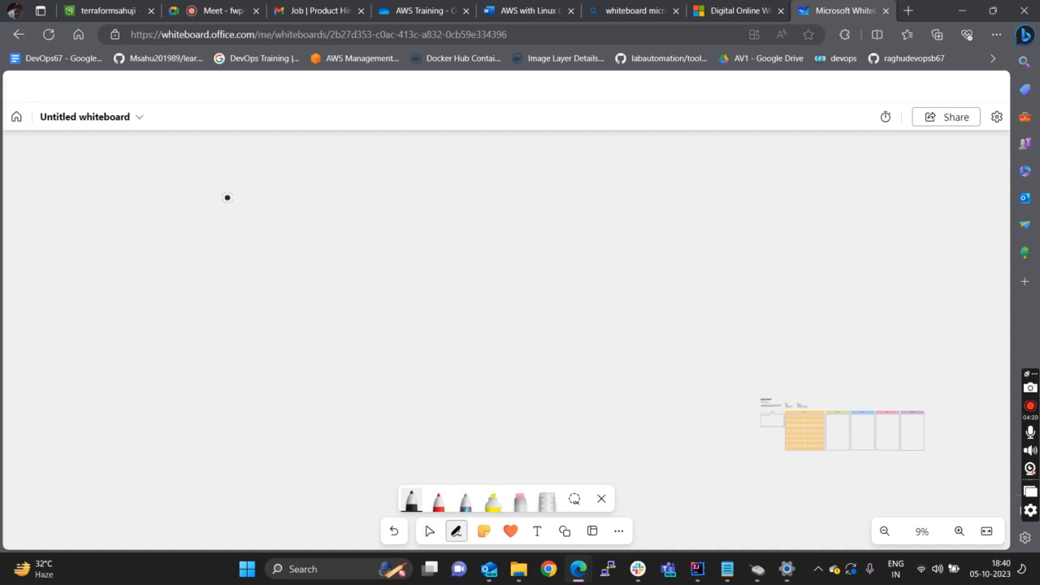
pyautogui.moveTo(199, 243); pyautogui.dragTo(194, 427)
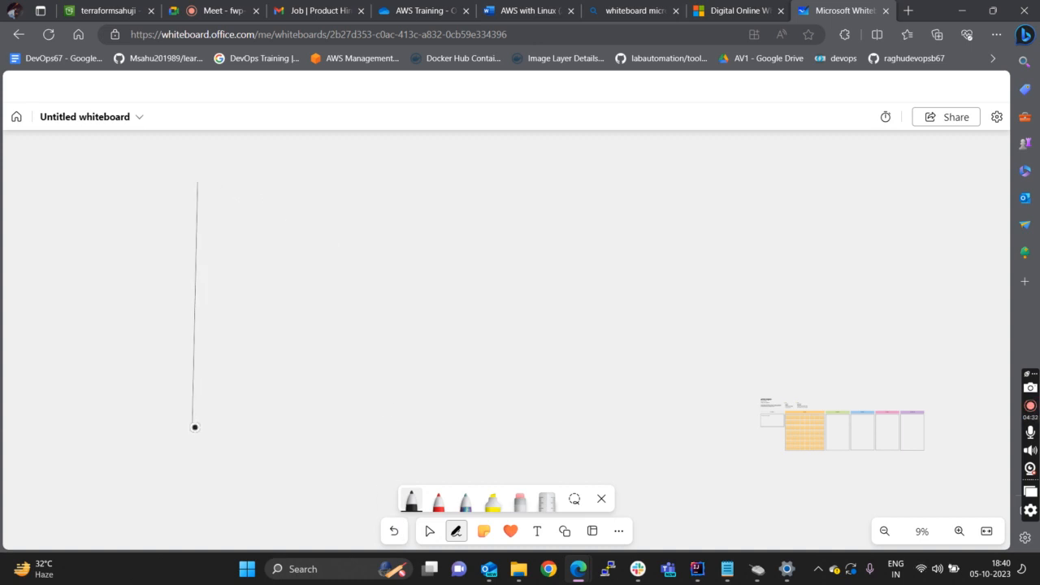
pyautogui.moveTo(200, 185)
pyautogui.mouseDown()
pyautogui.moveTo(681, 184)
pyautogui.moveTo(677, 357)
pyautogui.moveTo(699, 442)
pyautogui.moveTo(687, 455)
pyautogui.moveTo(690, 439)
pyautogui.mouseUp()
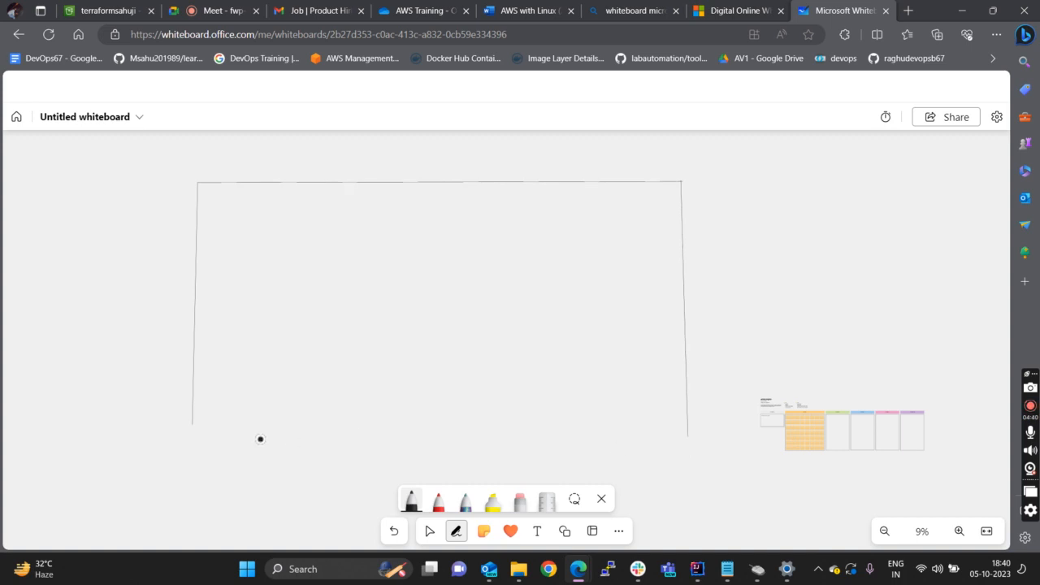
pyautogui.moveTo(273, 428); pyautogui.dragTo(690, 431)
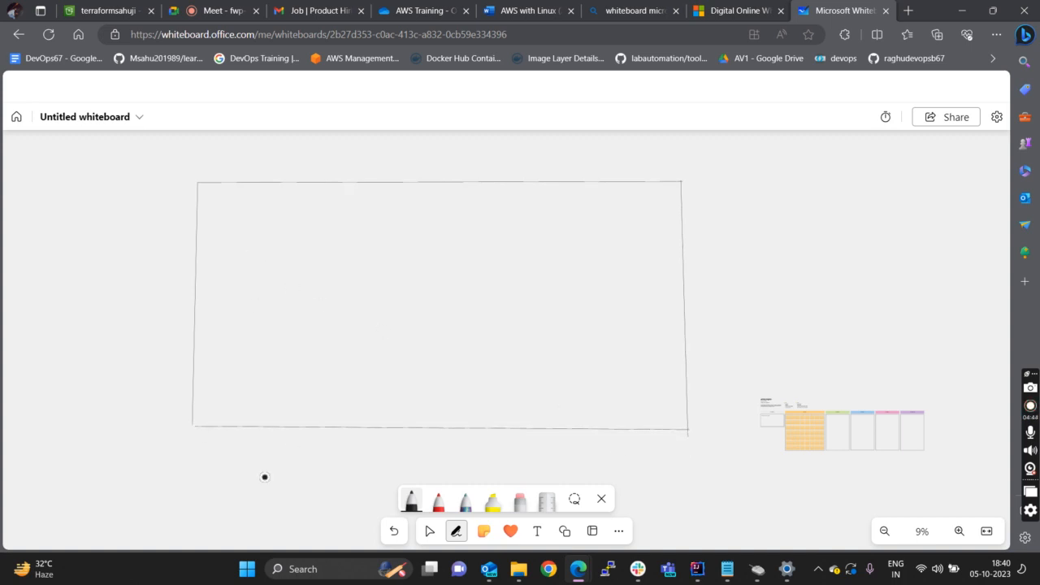
pyautogui.click(536, 530)
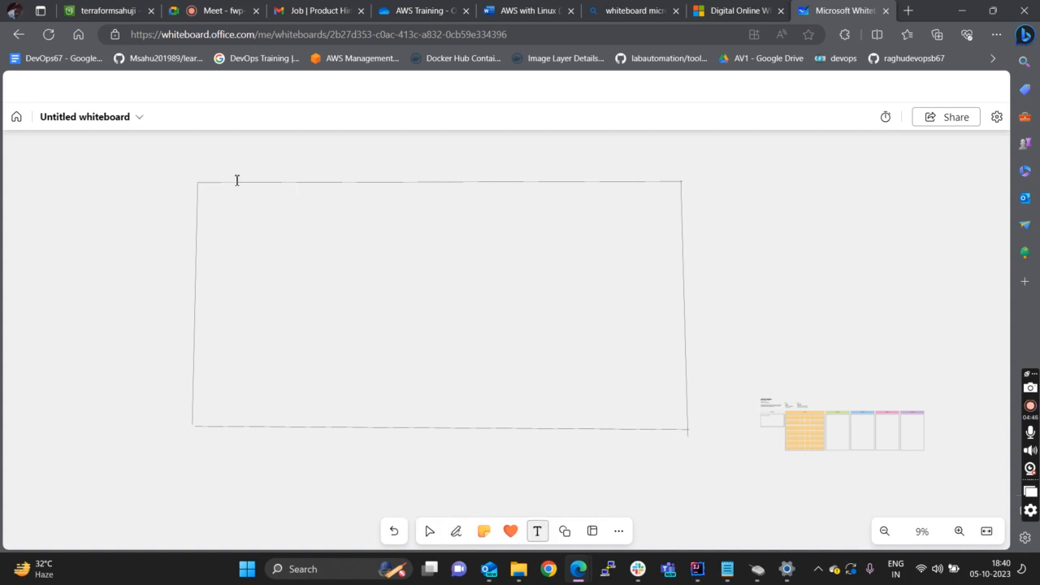
pyautogui.click(221, 203)
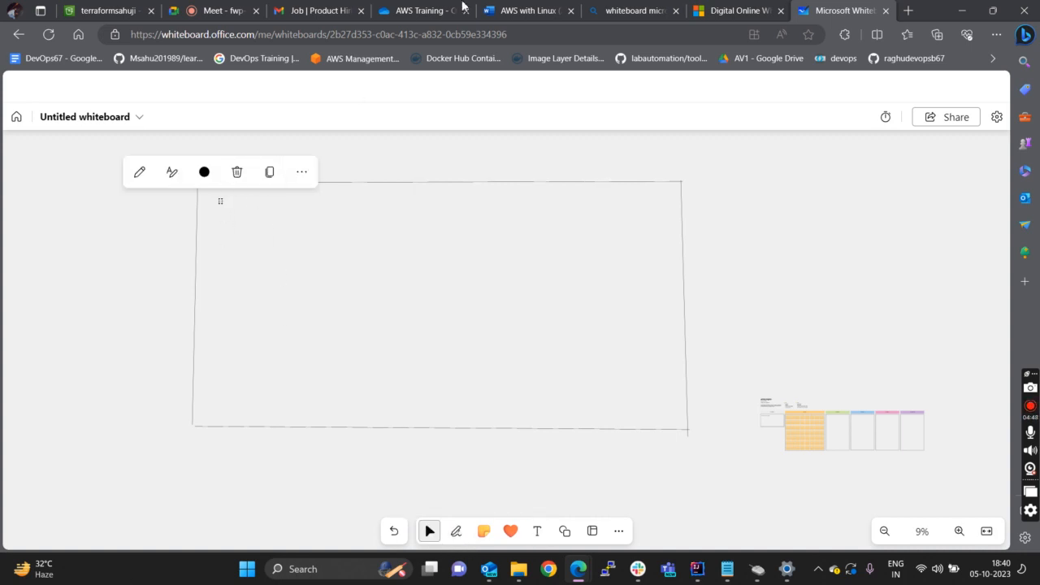
pyautogui.click(529, 10)
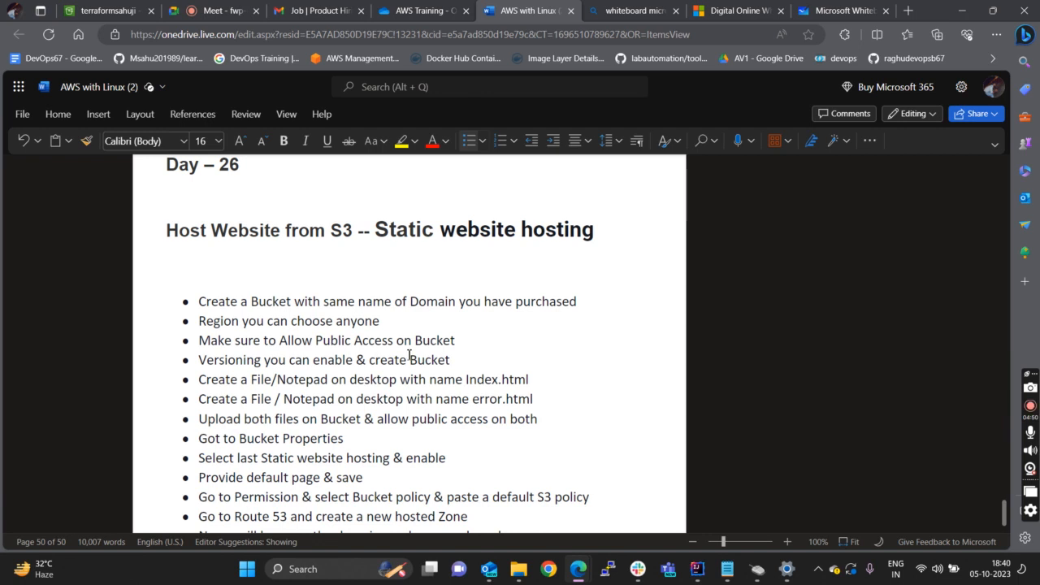
pyautogui.click(845, 11)
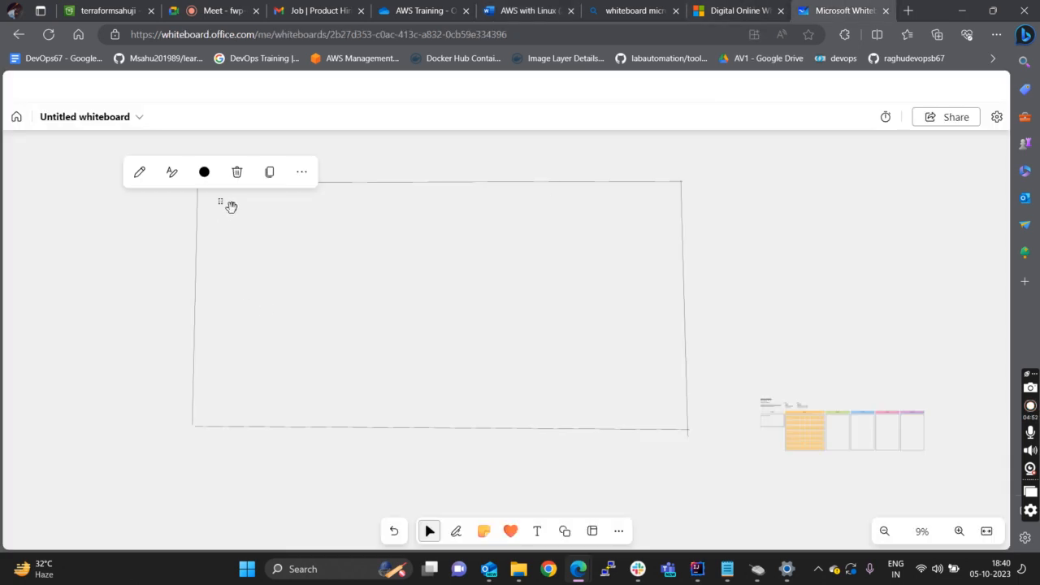
pyautogui.click(221, 204)
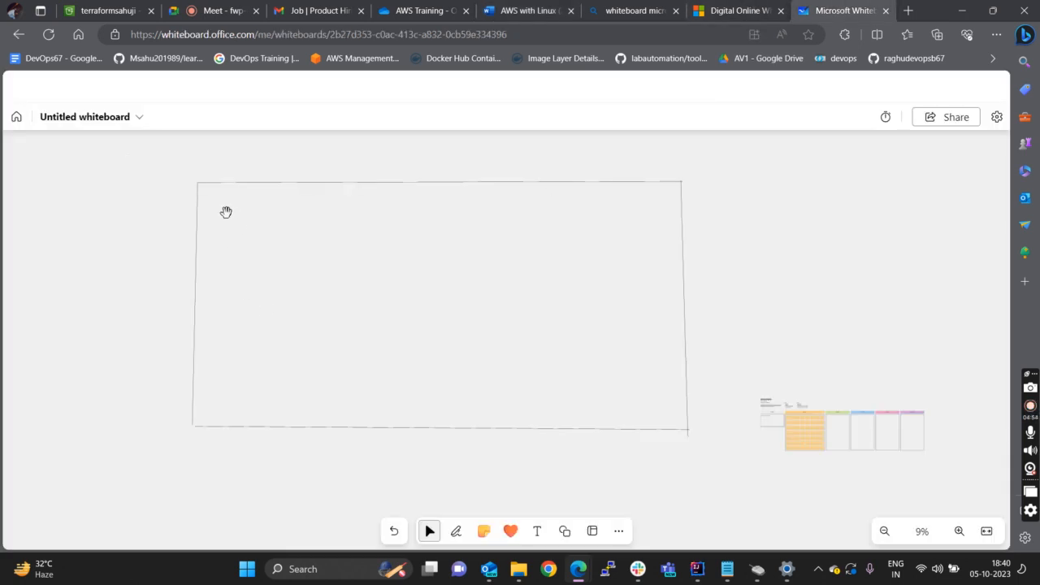
# - Add the text label "HCL" just inside the upper-left corner of the drawn rectangle
pyautogui.click(537, 531)
pyautogui.click(231, 211)
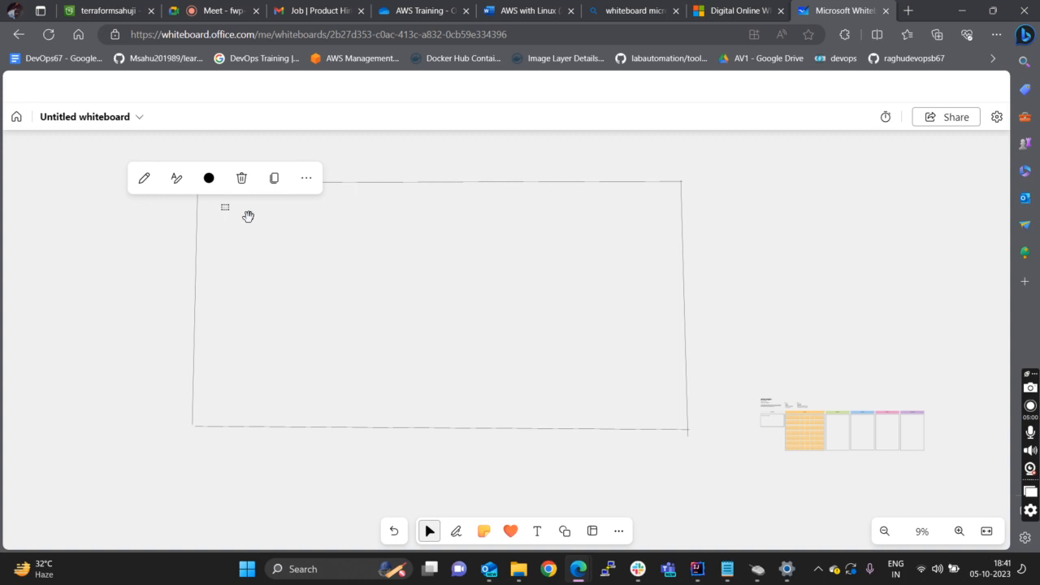
pyautogui.click(177, 180)
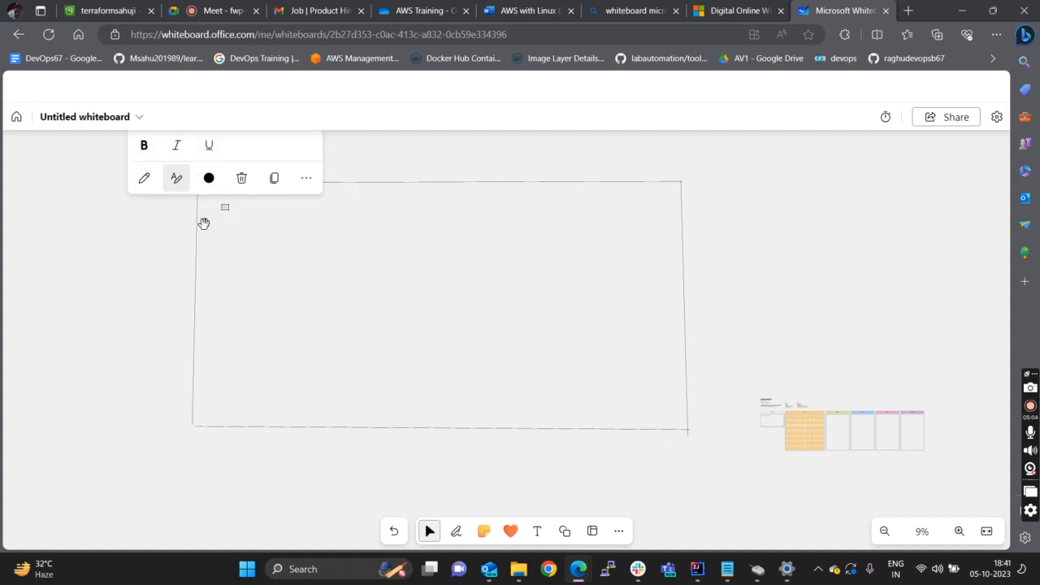
# - Prefix the HCL label with "COMPANY -" so that it reads "COMPANY - HCL"
pyautogui.scroll(5, 253, 246)
pyautogui.moveTo(289, 380); pyautogui.dragTo(365, 409)
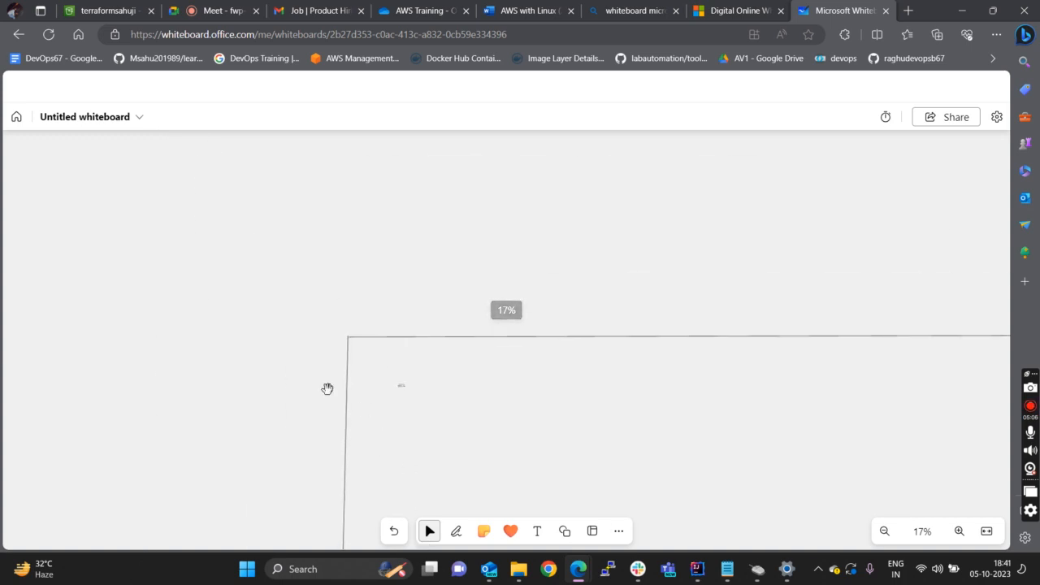
pyautogui.moveTo(448, 383); pyautogui.dragTo(333, 276)
pyautogui.scroll(4, 178, 248)
pyautogui.scroll(10, 302, 341)
pyautogui.click(312, 282)
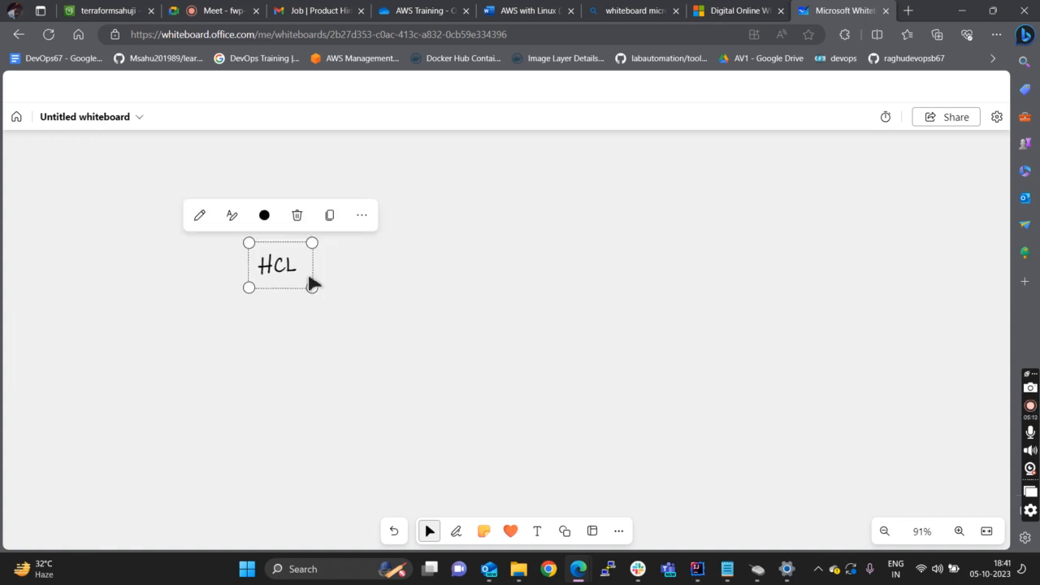
pyautogui.click(307, 271)
pyautogui.write('COMPANY -')
pyautogui.click(404, 358)
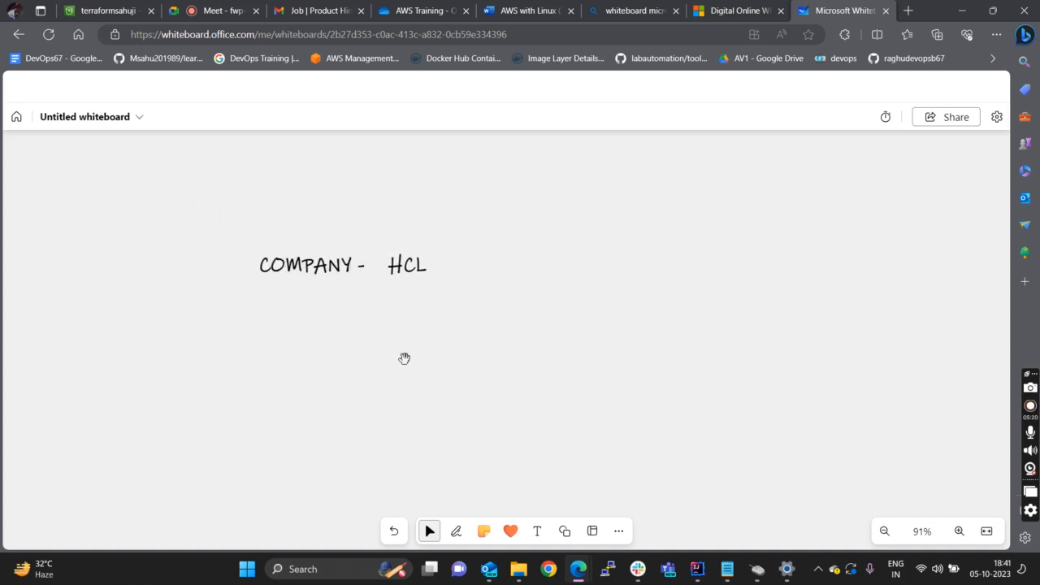
# - Add a text box below the COMPANY - HCL label listing "hcl.com" and "TCS.com" on separate lines
pyautogui.scroll(-1, 348, 307)
pyautogui.moveTo(343, 275); pyautogui.dragTo(323, 180)
pyautogui.click(309, 222)
pyautogui.click(560, 264)
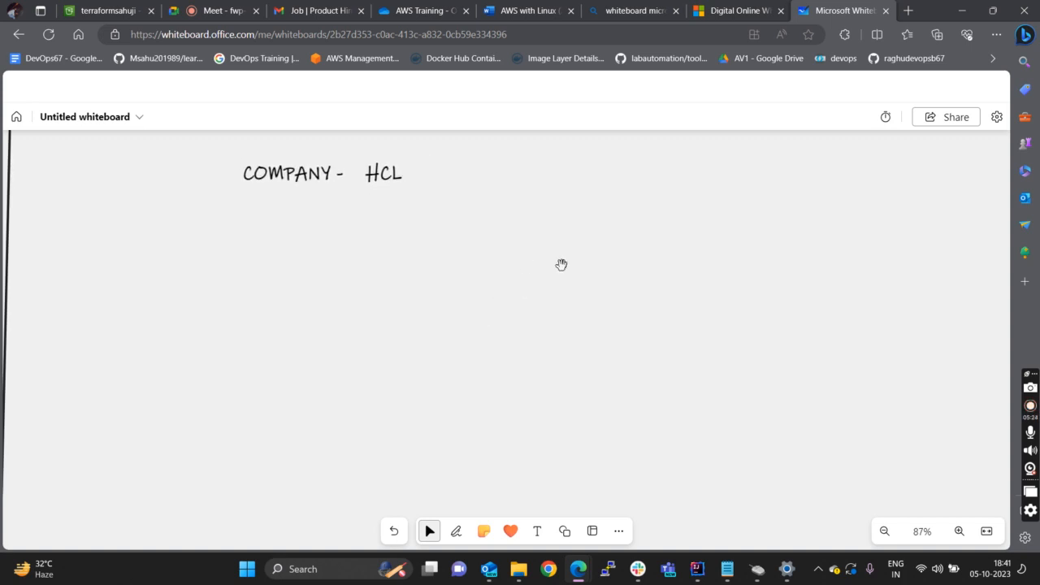
pyautogui.click(537, 530)
pyautogui.click(245, 229)
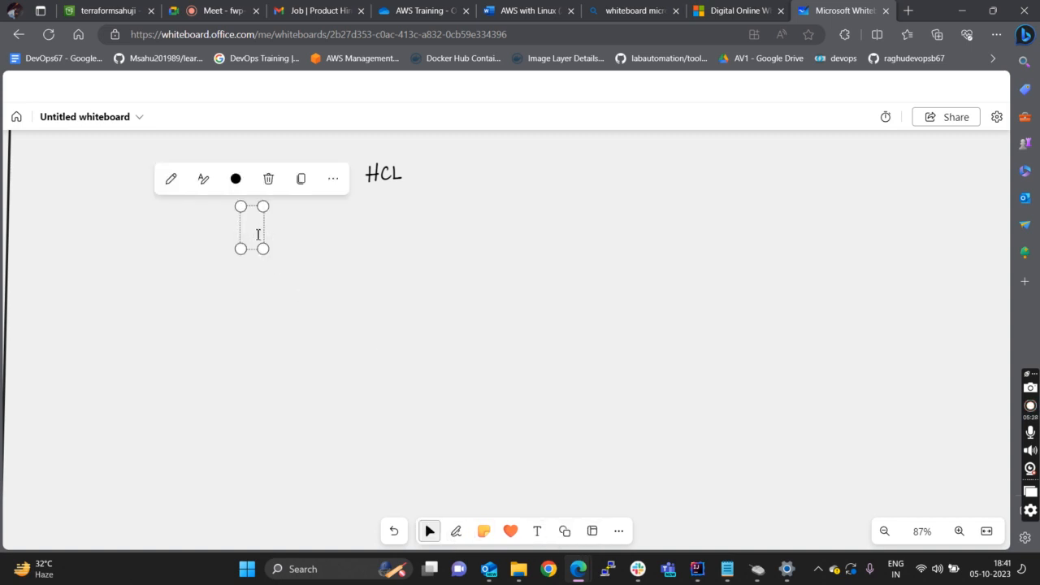
pyautogui.write('hcl')
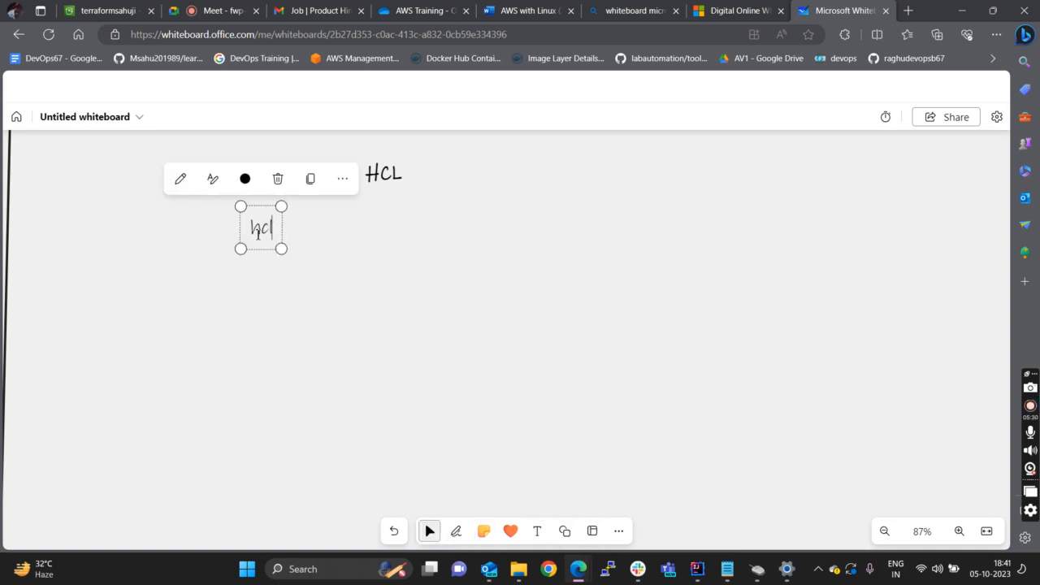
pyautogui.write('.com')
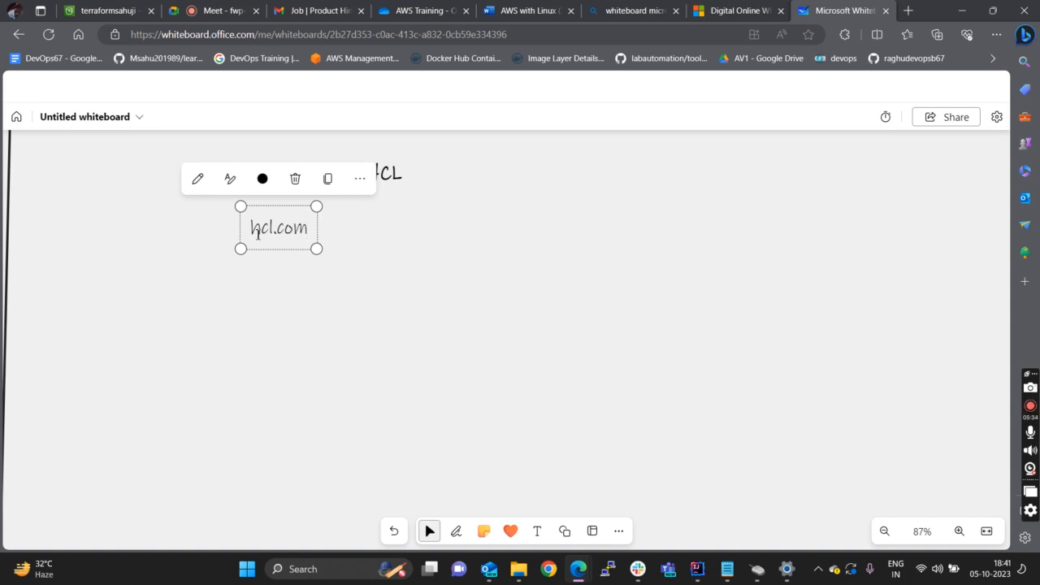
pyautogui.press('Return')
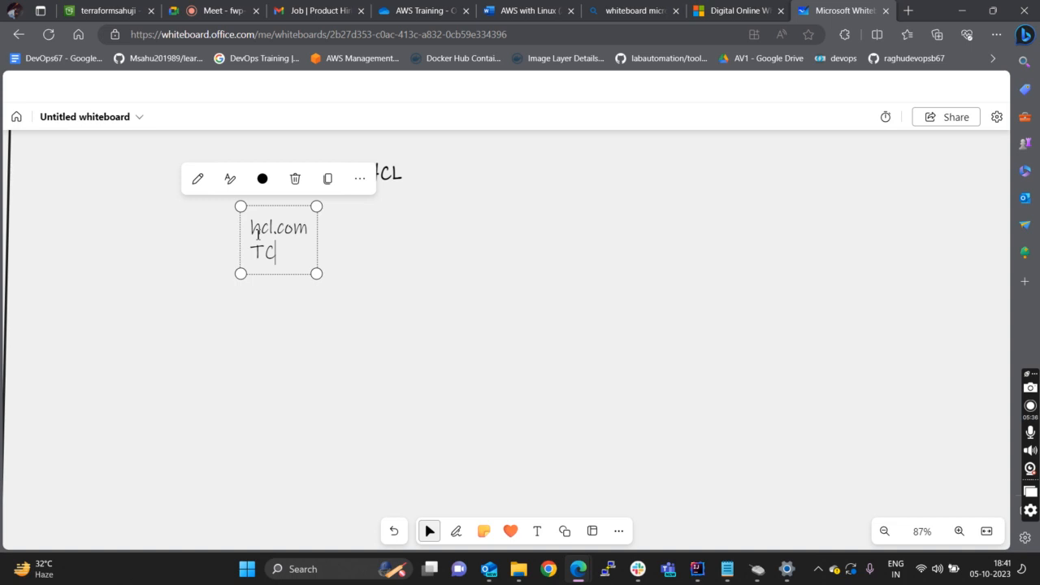
pyautogui.write('TCS.com')
pyautogui.press('Return')
pyautogui.click(373, 206)
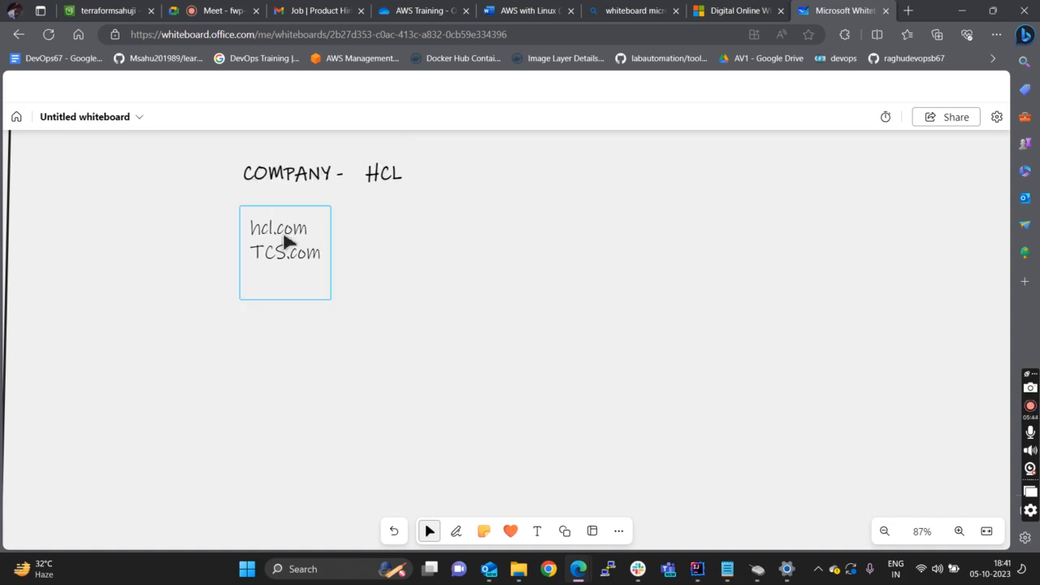
# - Open the hcl.com website in a new browser tab
pyautogui.click(907, 10)
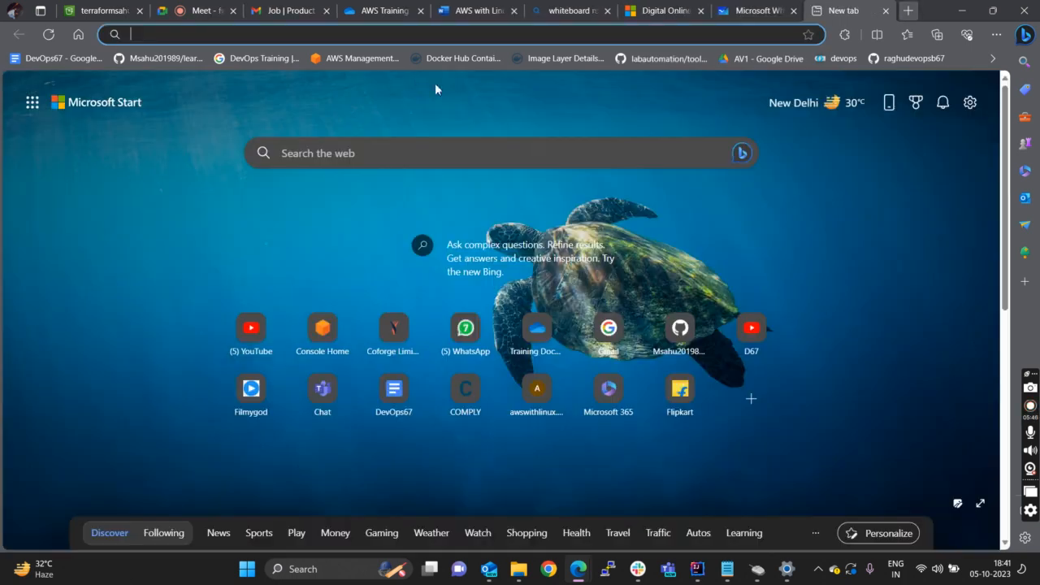
pyautogui.click(374, 37)
pyautogui.write('hc')
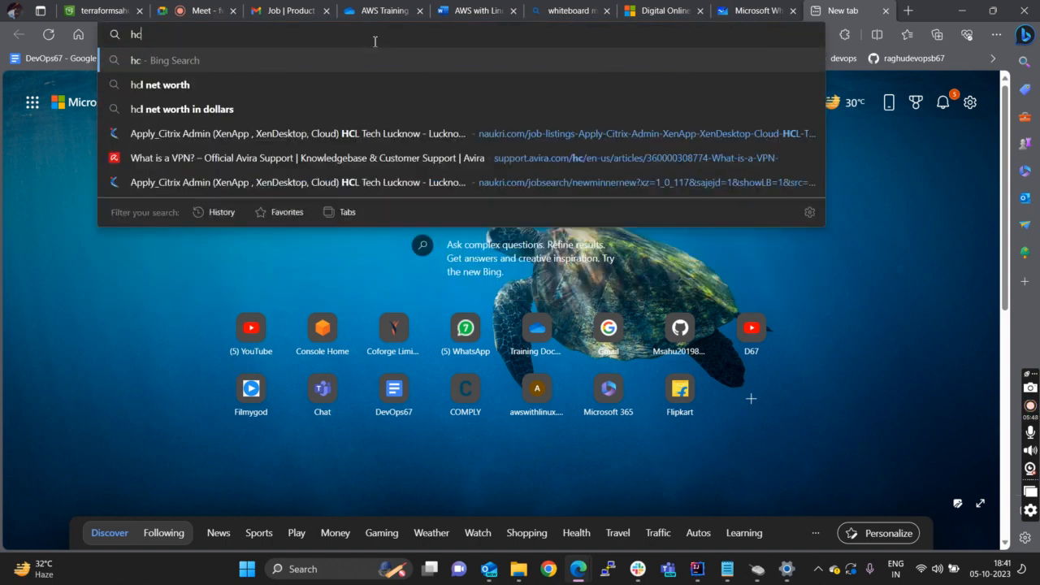
pyautogui.write('l.com')
pyautogui.press('Return')
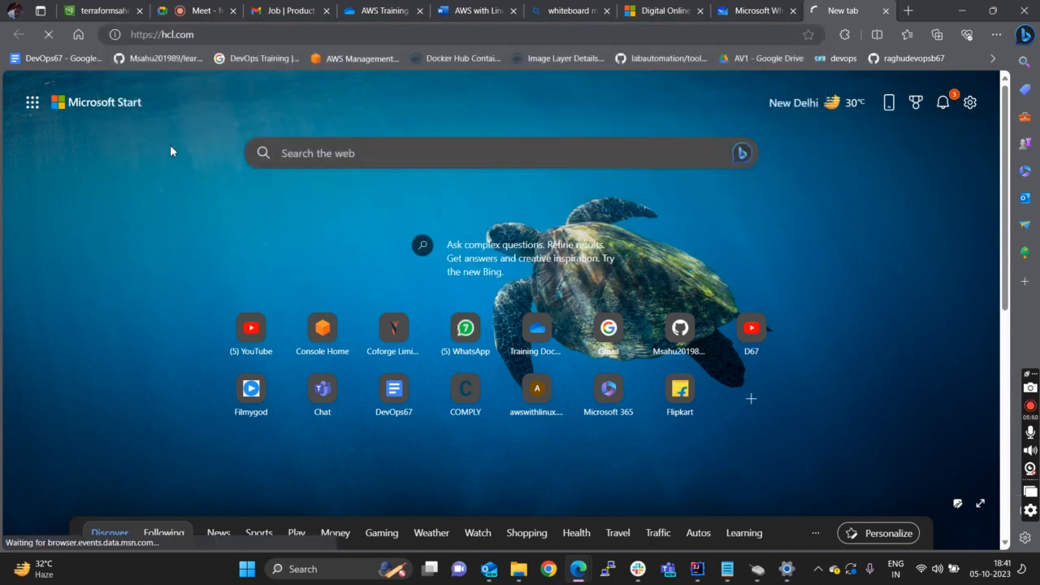
pyautogui.click(130, 35)
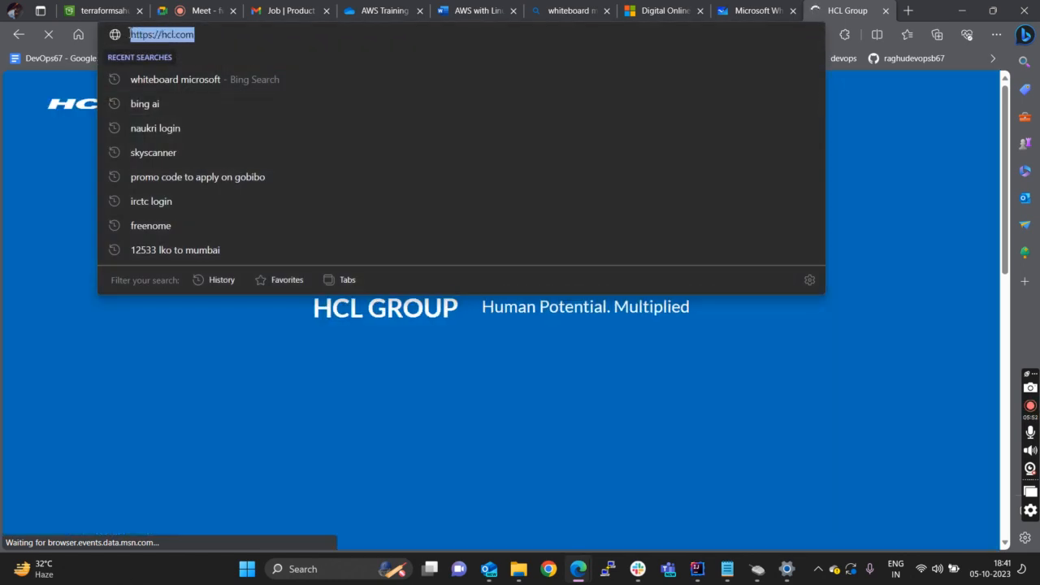
pyautogui.click(126, 364)
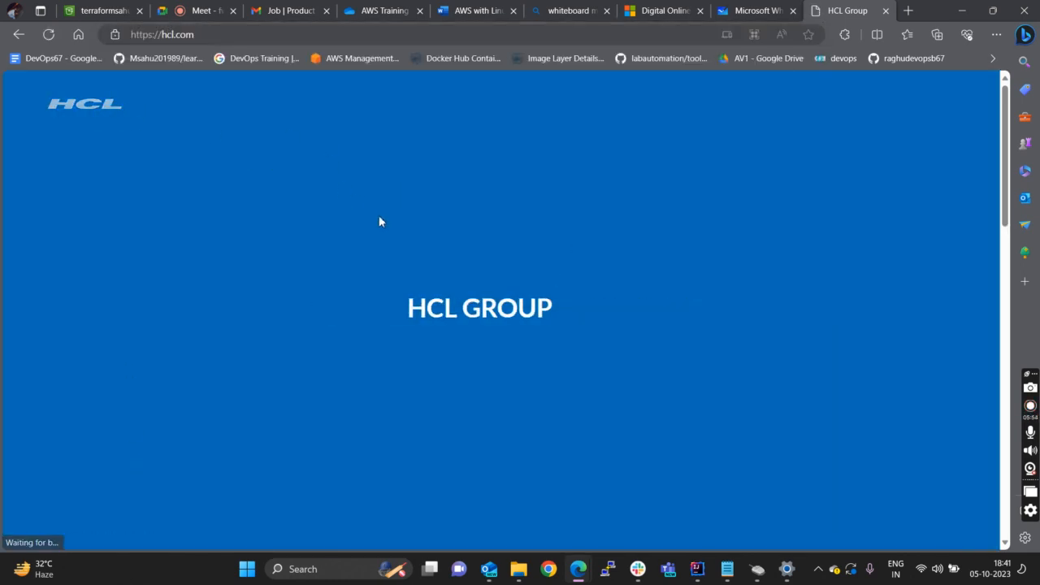
pyautogui.click(142, 34)
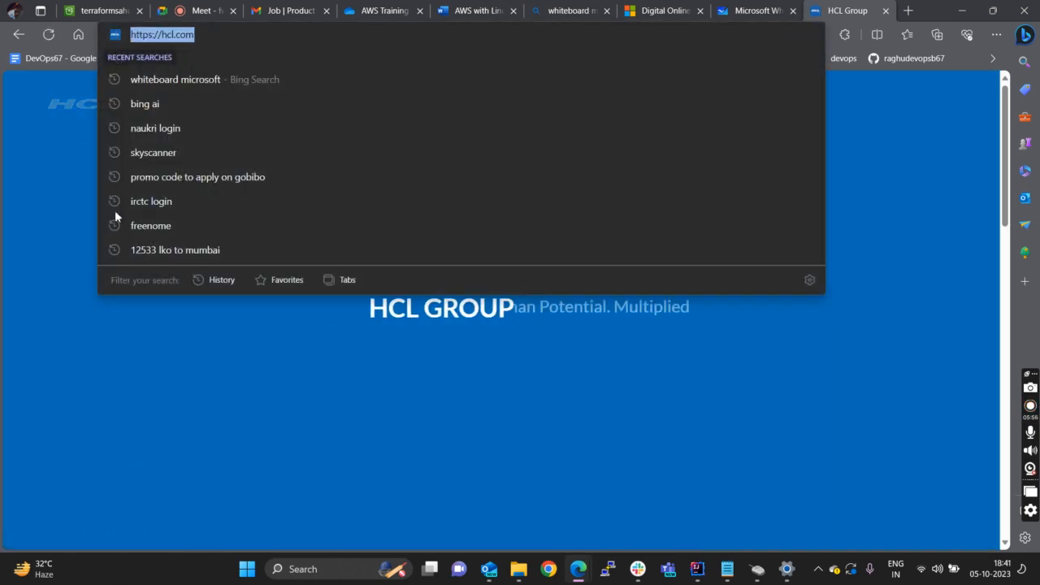
pyautogui.click(62, 411)
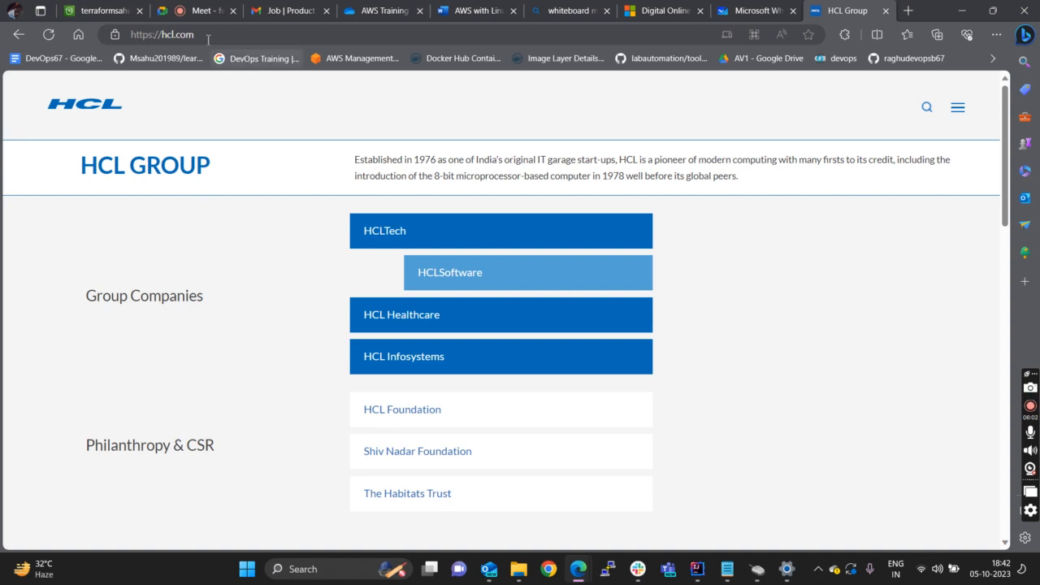
pyautogui.moveTo(195, 34); pyautogui.dragTo(160, 34)
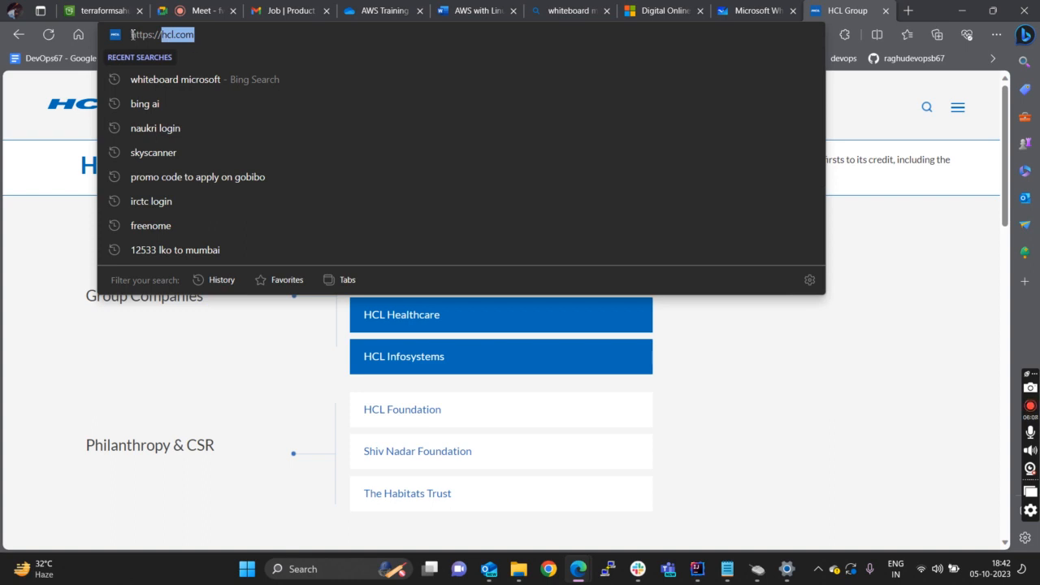
pyautogui.moveTo(132, 34); pyautogui.dragTo(214, 30)
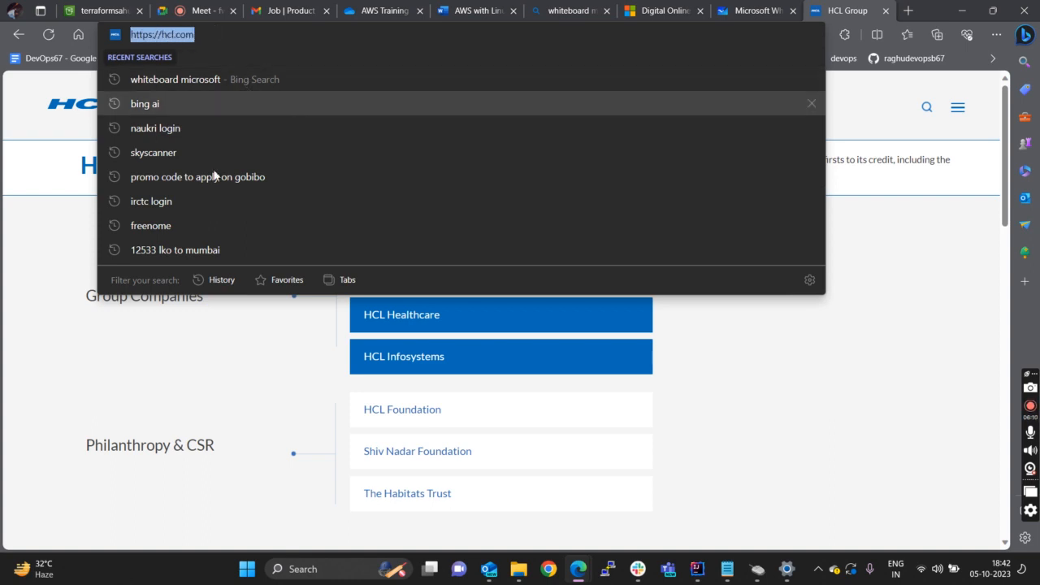
pyautogui.click(95, 402)
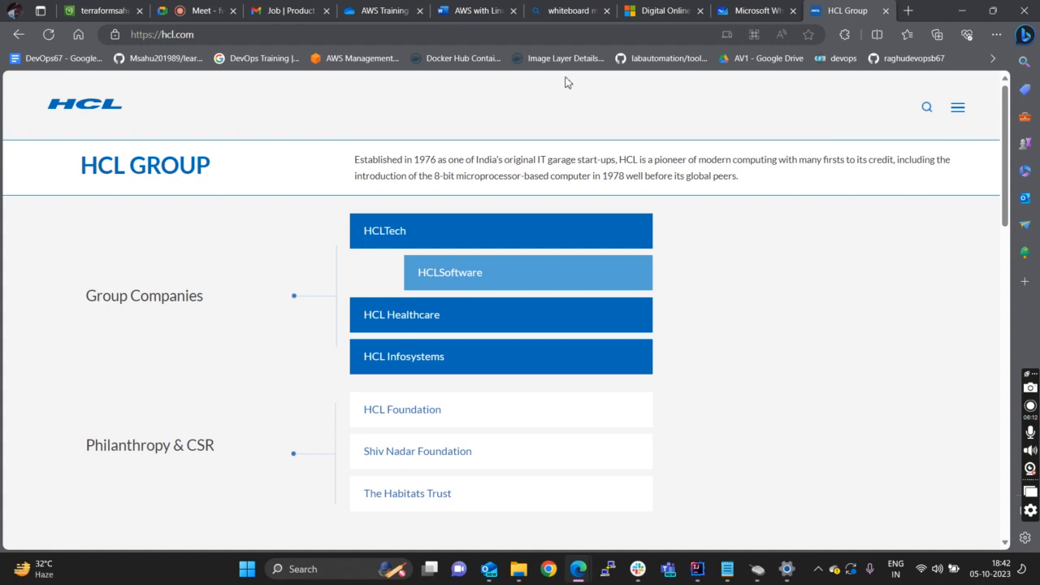
# - Review the hcl.com and TCS.com domain examples on the Microsoft Whiteboard and check the AWS Training folder in OneDrive
pyautogui.click(758, 8)
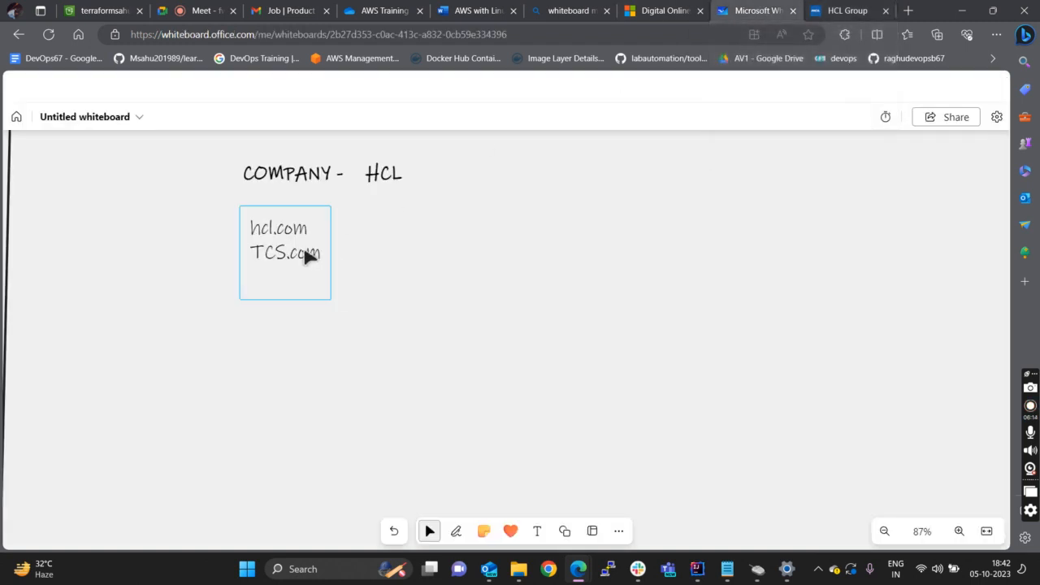
pyautogui.doubleClick(255, 230)
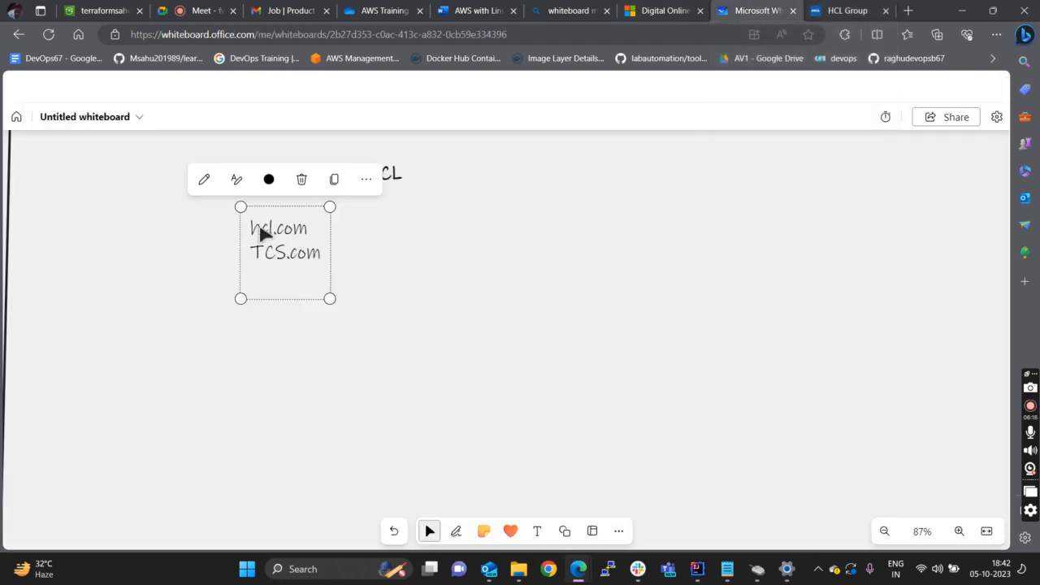
pyautogui.click(399, 231)
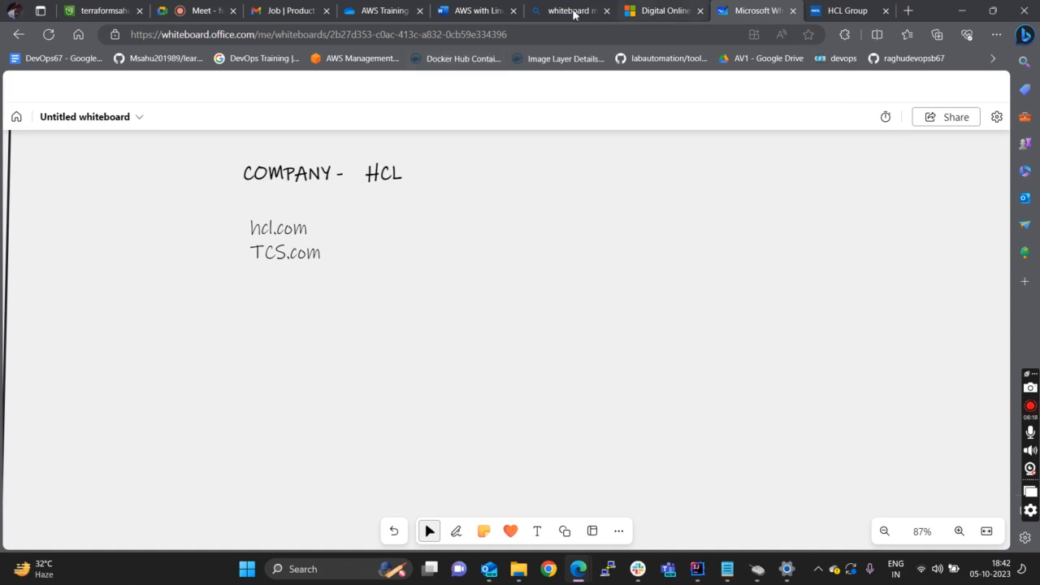
pyautogui.click(377, 8)
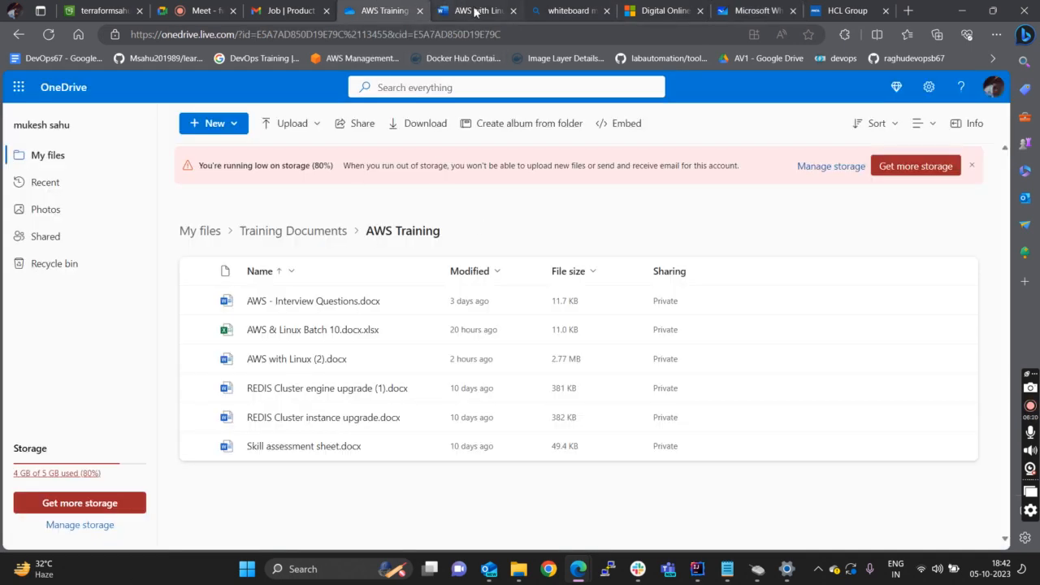
# - Move the terraformsahuji S3 browser tab to just after the AWS with Linux document tab
pyautogui.moveTo(98, 11); pyautogui.dragTo(566, 6)
pyautogui.click(513, 11)
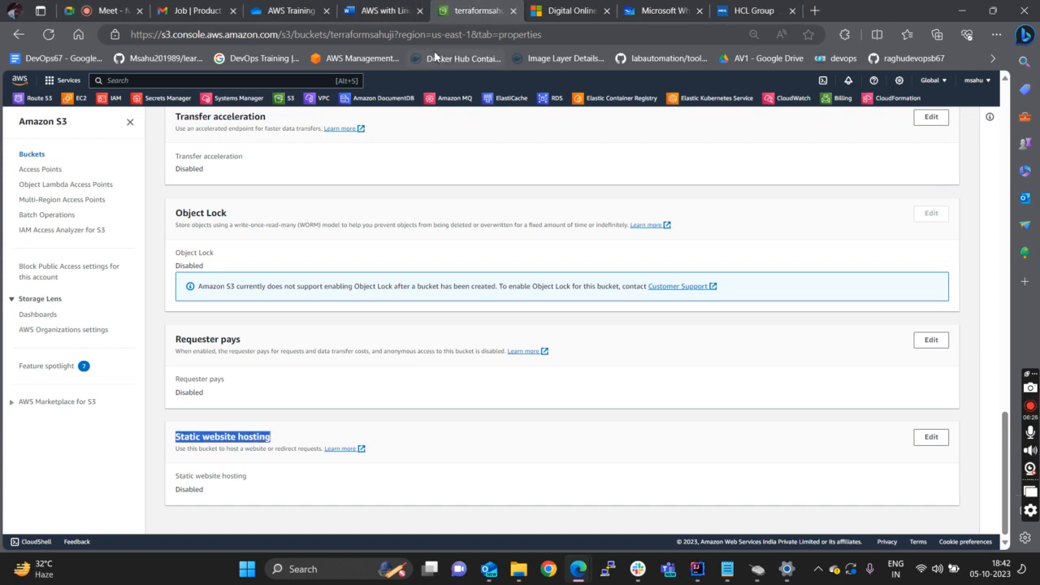
# - Start creating a new S3 bucket from the bucket list and name it hcl.com
pyautogui.scroll(15, 246, 296)
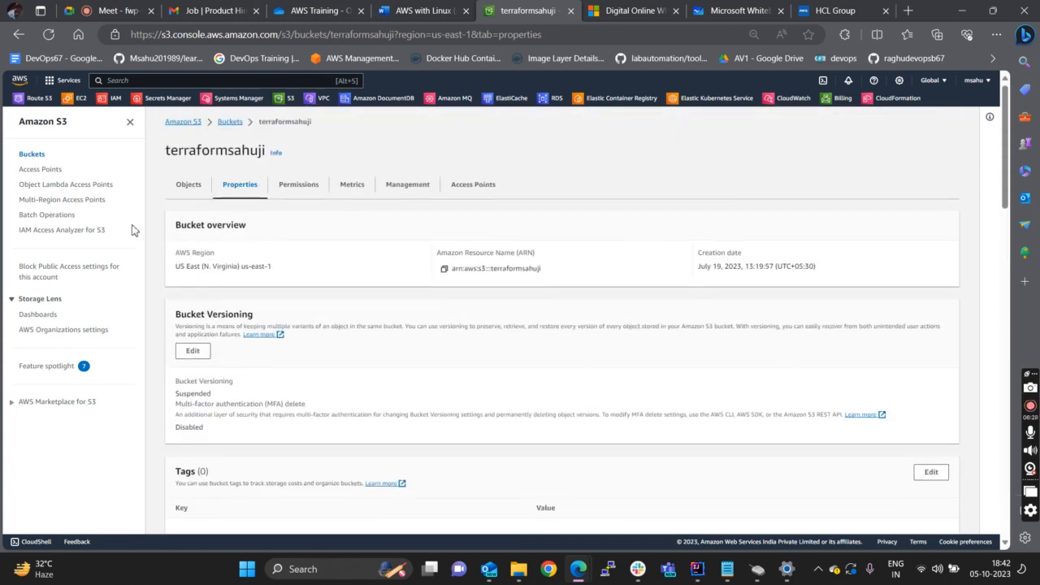
pyautogui.click(290, 98)
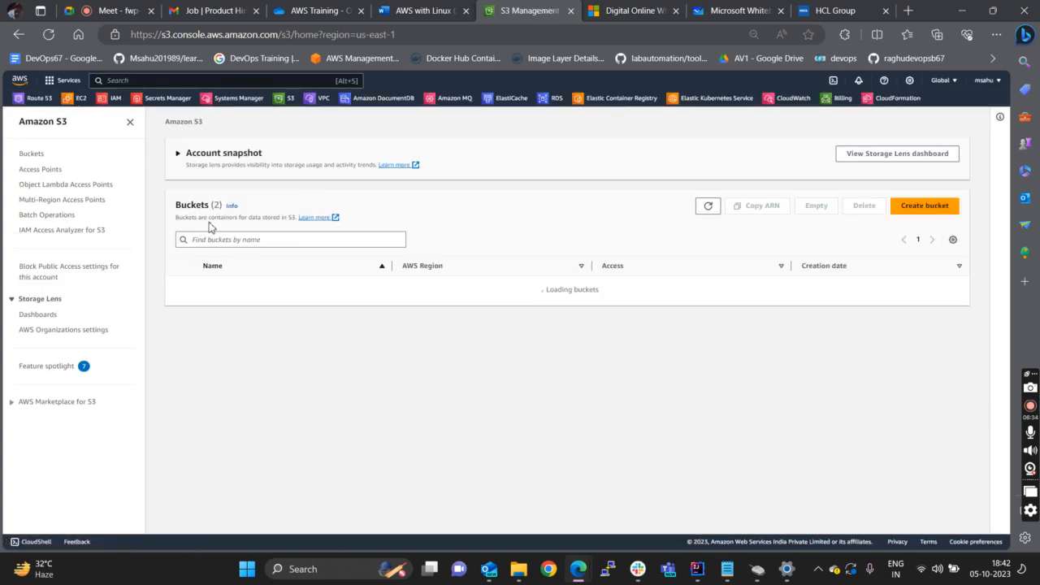
pyautogui.click(910, 207)
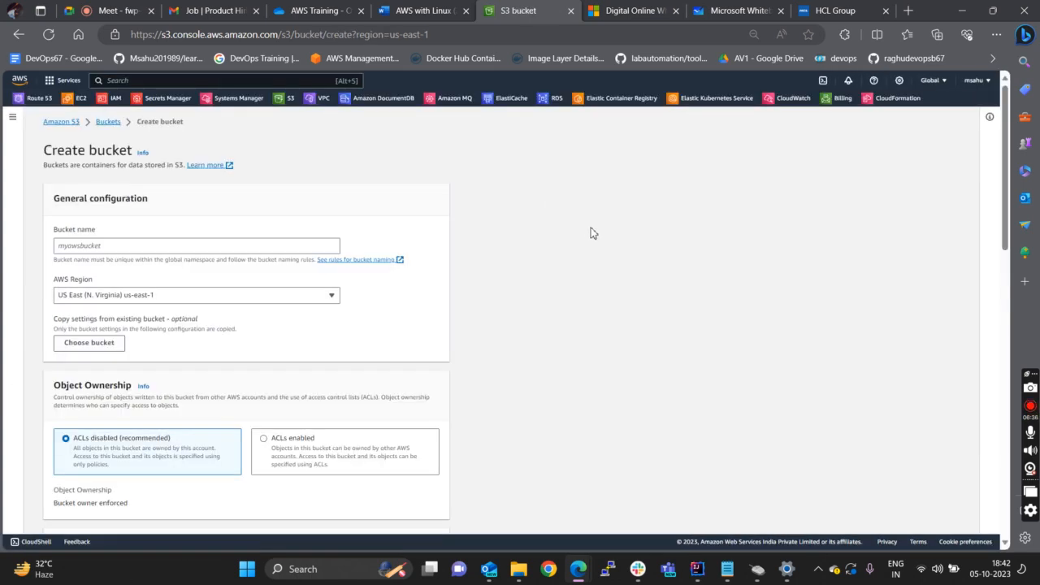
pyautogui.click(95, 245)
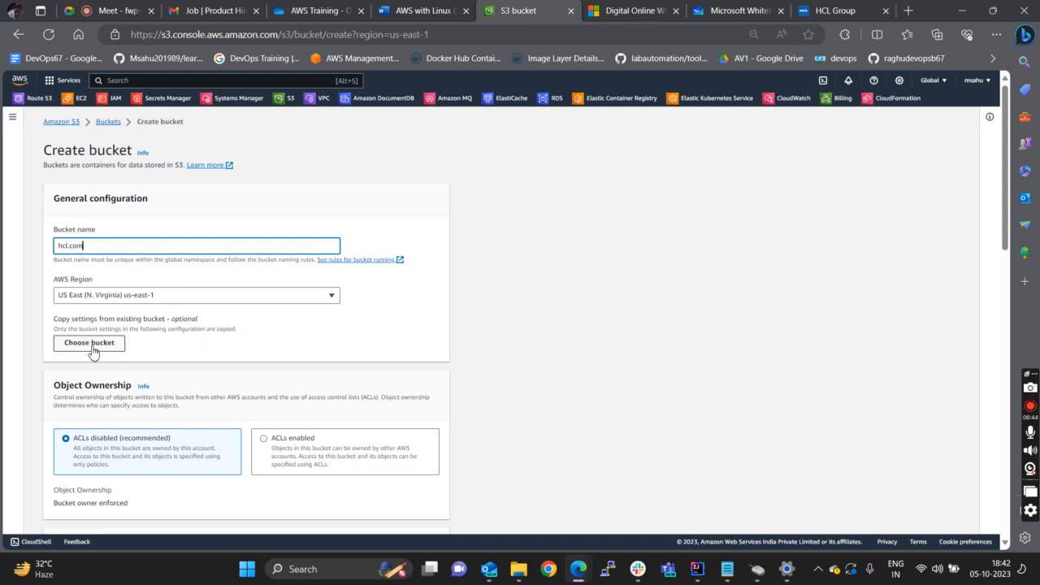
# - Highlight the Day 26 notes on choosing any region and allowing public access on the bucket in the Word document
pyautogui.scroll(-3, 139, 355)
pyautogui.scroll(2, 207, 345)
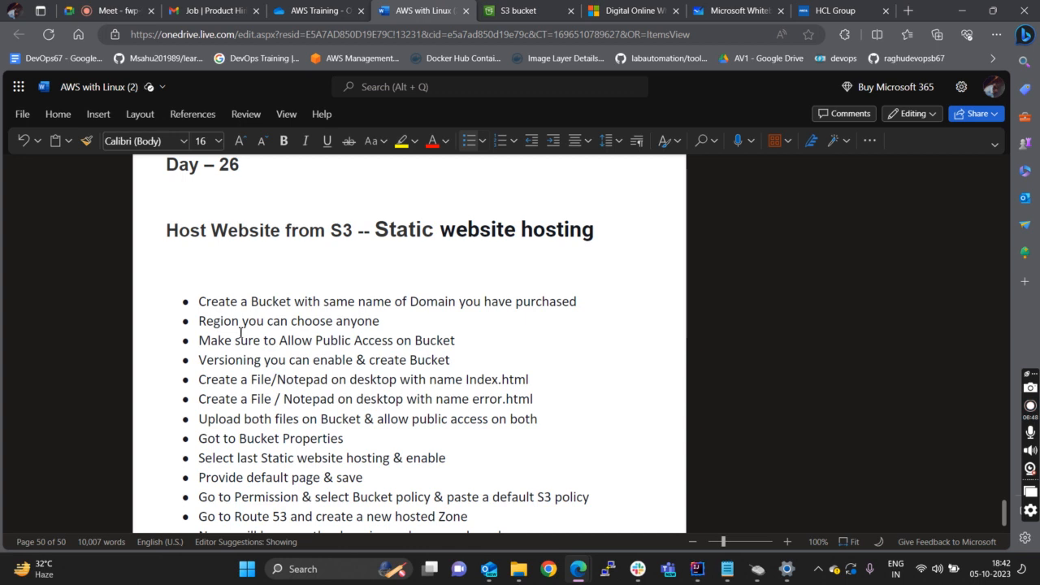
pyautogui.moveTo(210, 323); pyautogui.dragTo(372, 323)
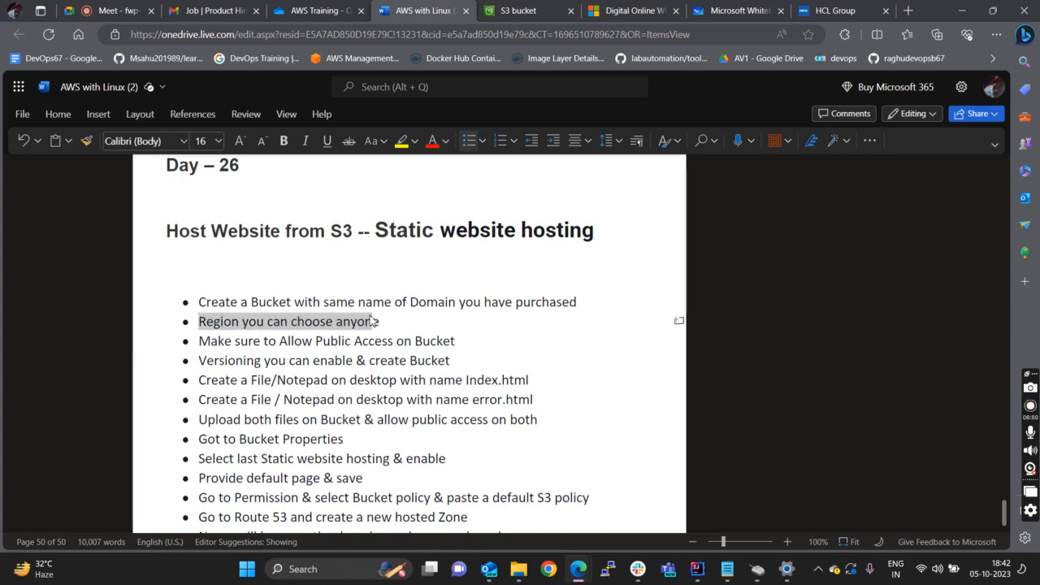
pyautogui.moveTo(199, 342); pyautogui.dragTo(468, 341)
pyautogui.scroll(1, 466, 341)
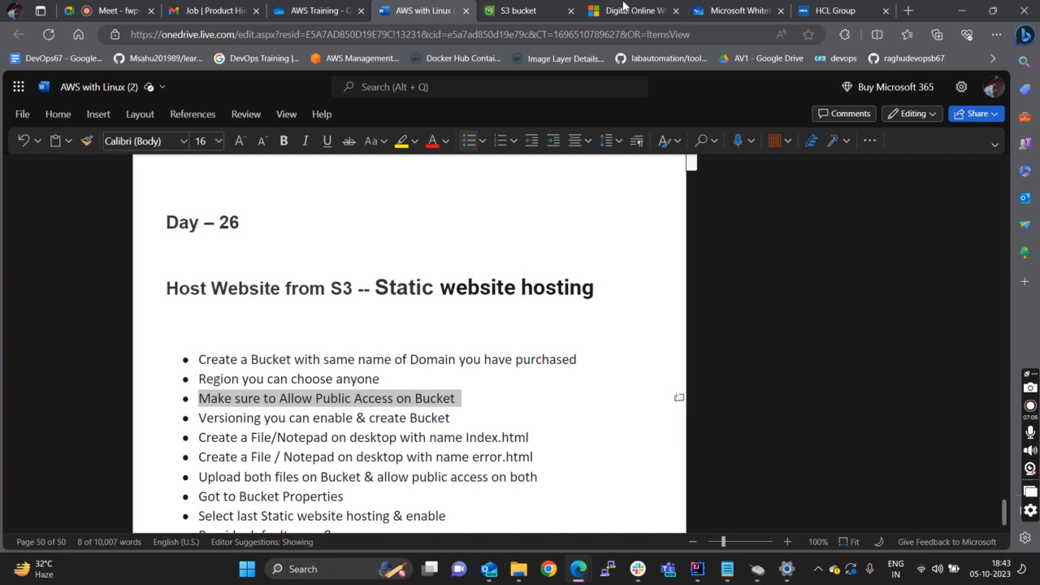
pyautogui.click(718, 9)
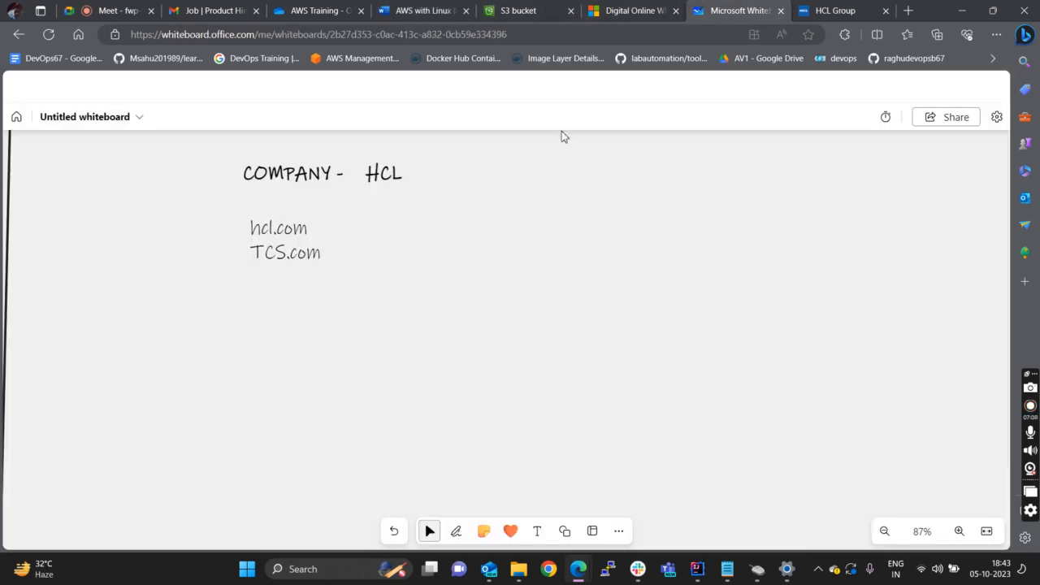
pyautogui.click(839, 10)
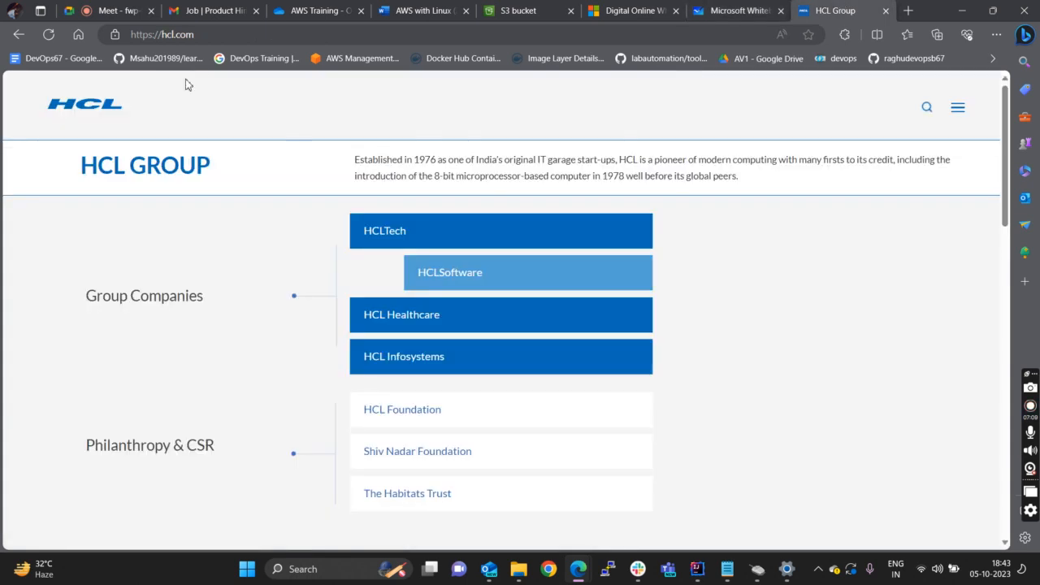
pyautogui.click(210, 33)
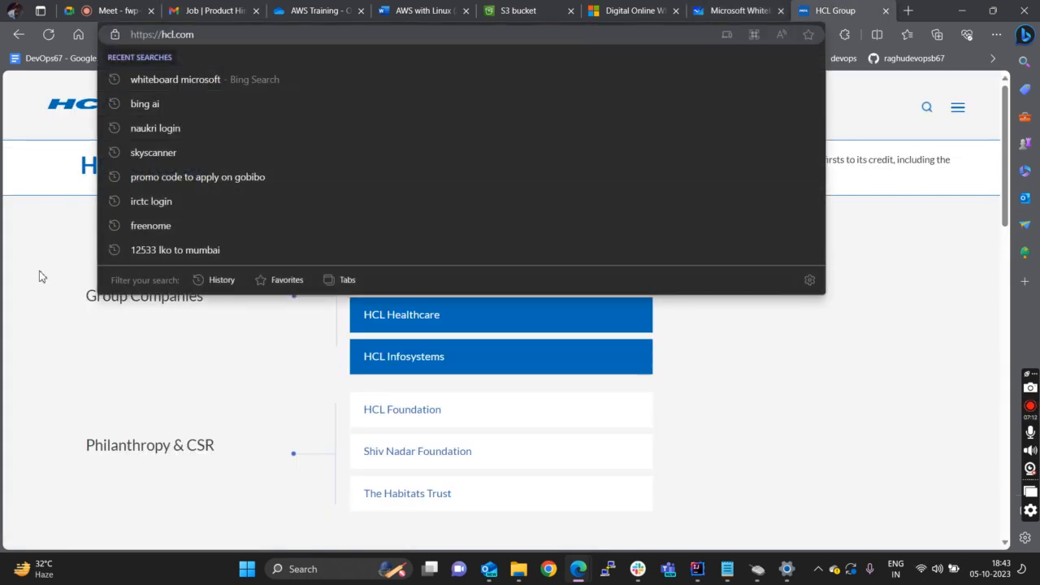
pyautogui.click(40, 274)
pyautogui.click(206, 33)
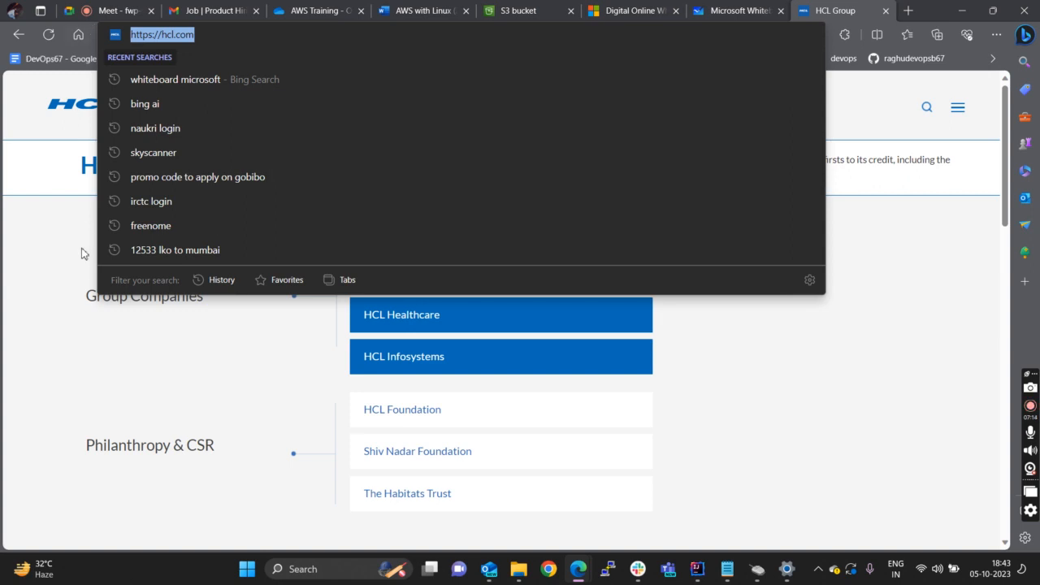
pyautogui.click(51, 234)
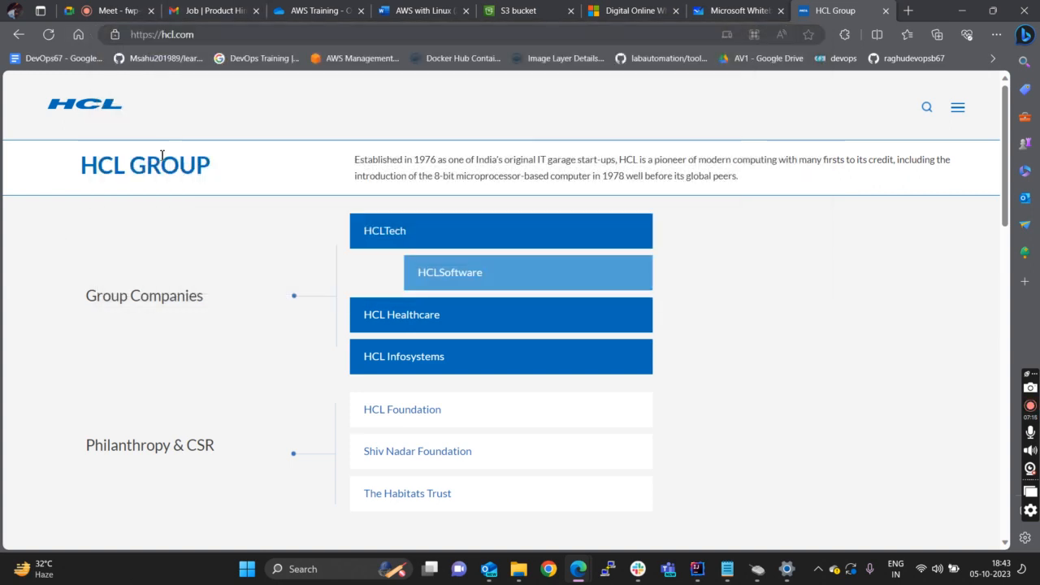
pyautogui.click(200, 36)
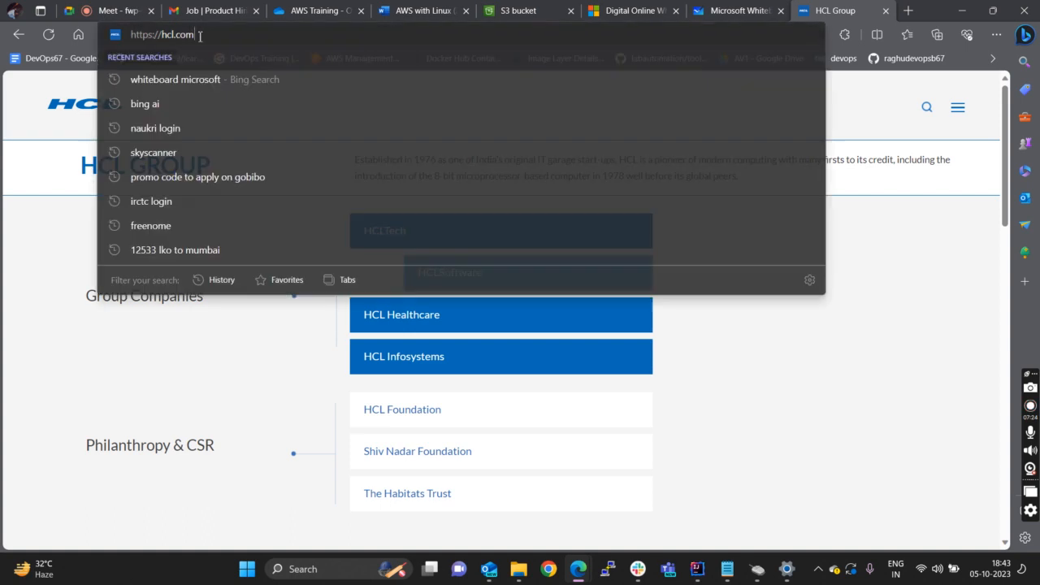
pyautogui.click(46, 290)
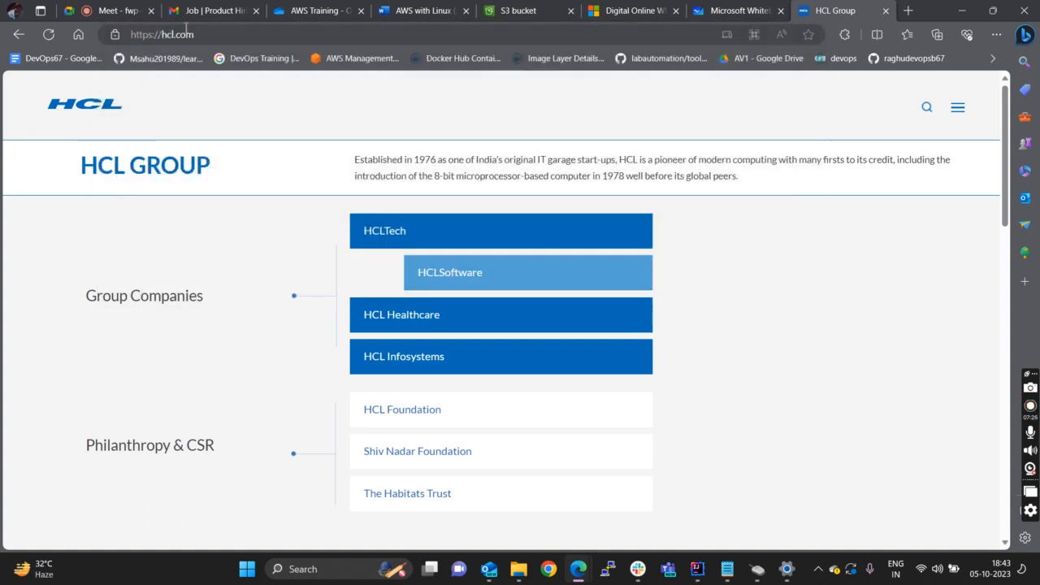
# - Return to the S3 bucket creation form and set Object Ownership to ACLs enabled
pyautogui.click(629, 10)
pyautogui.click(518, 8)
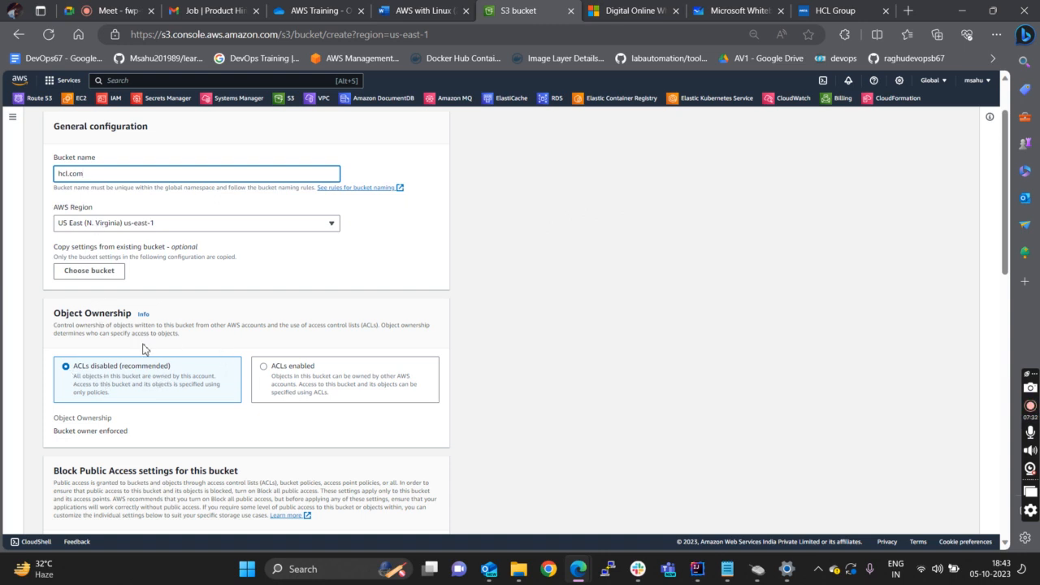
pyautogui.click(265, 367)
# - Turn off Block all public access for the bucket and acknowledge that its objects might become public
pyautogui.scroll(-1, 134, 434)
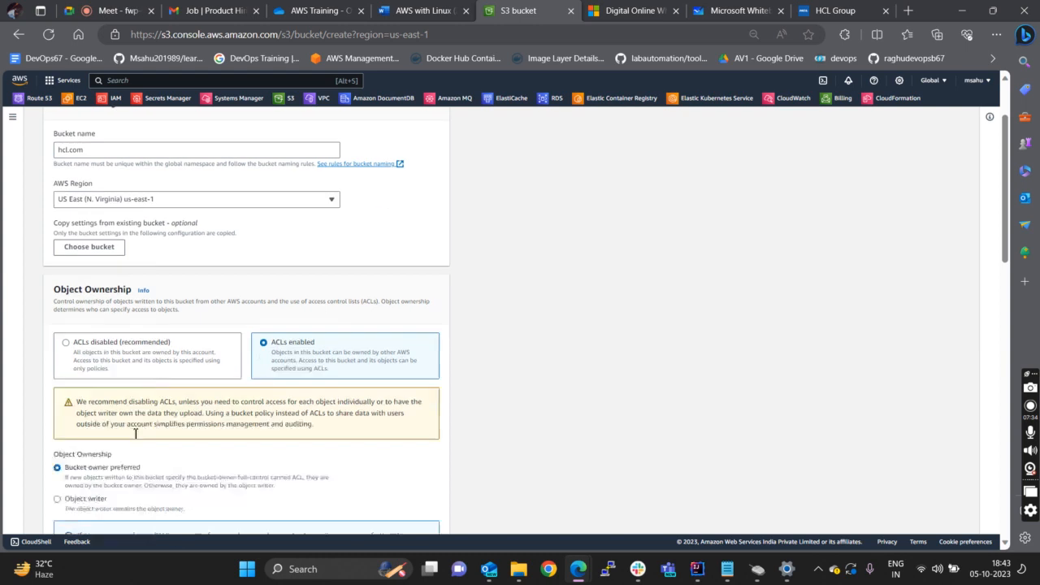
pyautogui.scroll(-2, 135, 433)
pyautogui.scroll(-1, 146, 319)
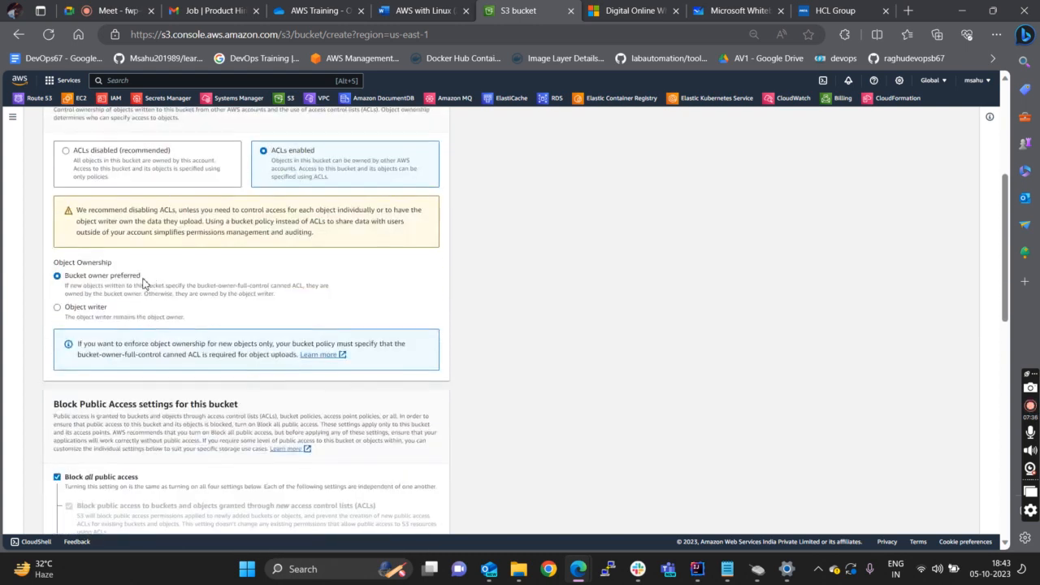
pyautogui.scroll(-1, 116, 388)
pyautogui.click(57, 405)
pyautogui.scroll(-5, 146, 403)
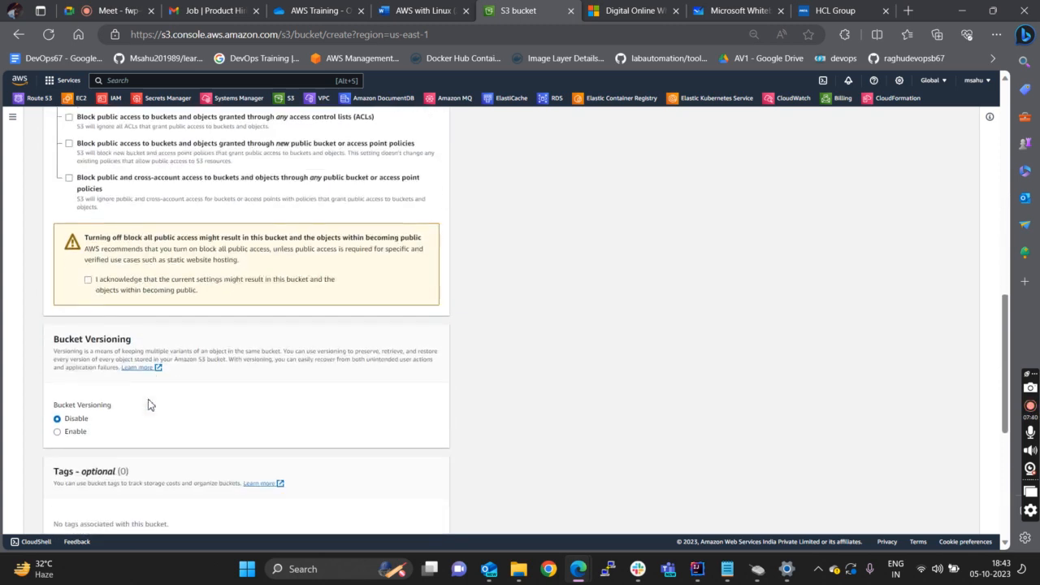
pyautogui.click(88, 280)
# - Enable bucket versioning and try to create the bucket under the name hcl.com
pyautogui.scroll(-1, 167, 435)
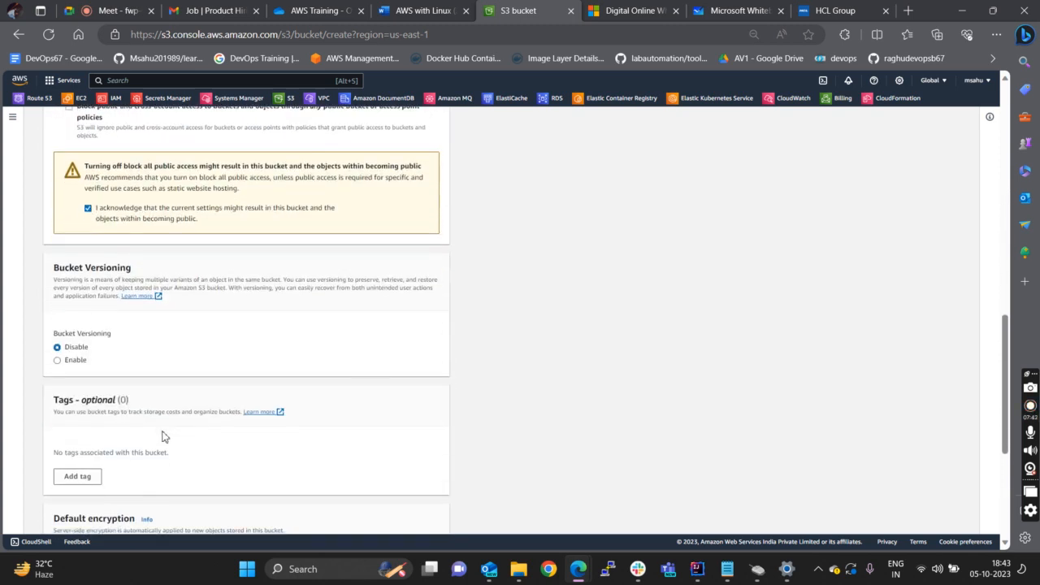
pyautogui.click(58, 362)
pyautogui.scroll(-3, 146, 370)
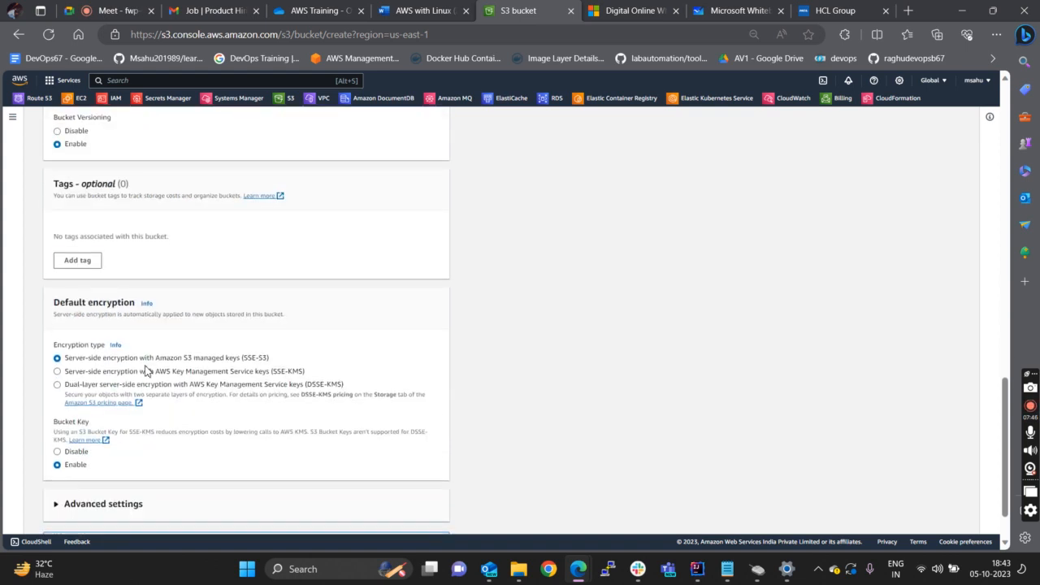
pyautogui.scroll(-1, 146, 370)
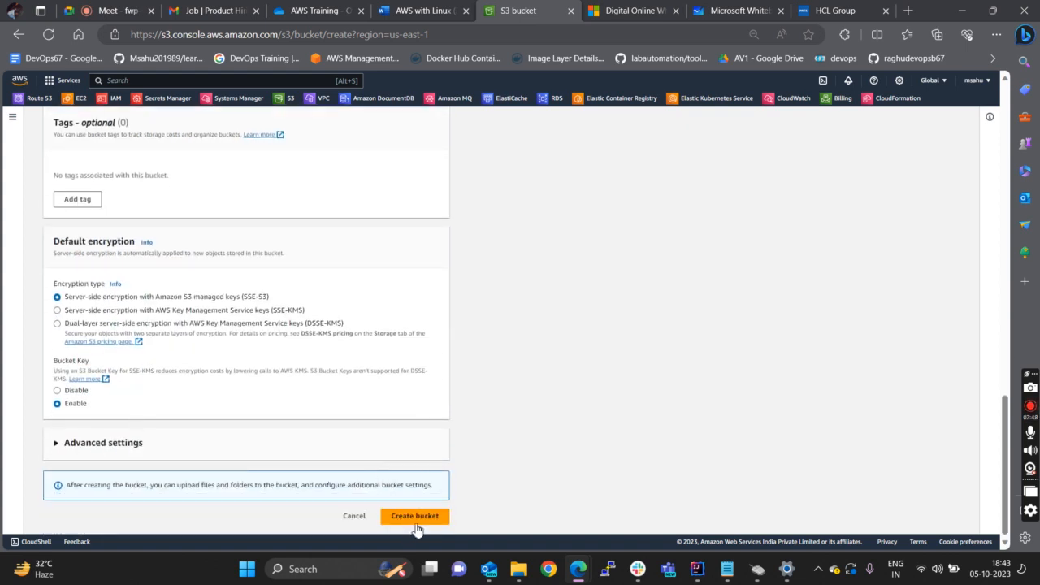
pyautogui.scroll(4, 291, 319)
pyautogui.scroll(12, 291, 319)
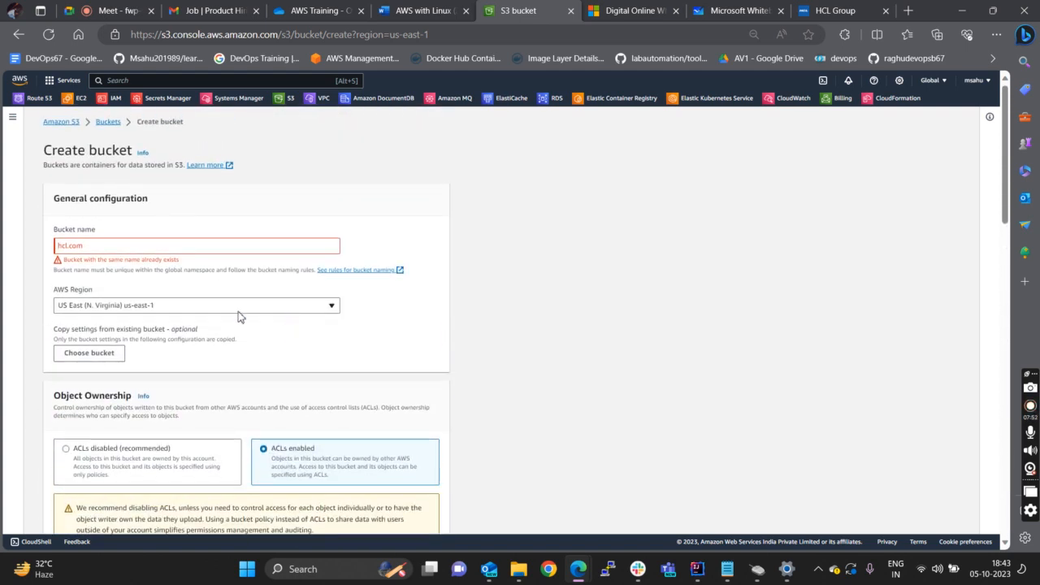
# - Replace the bucket name with awswithlinux.com
pyautogui.click(94, 244)
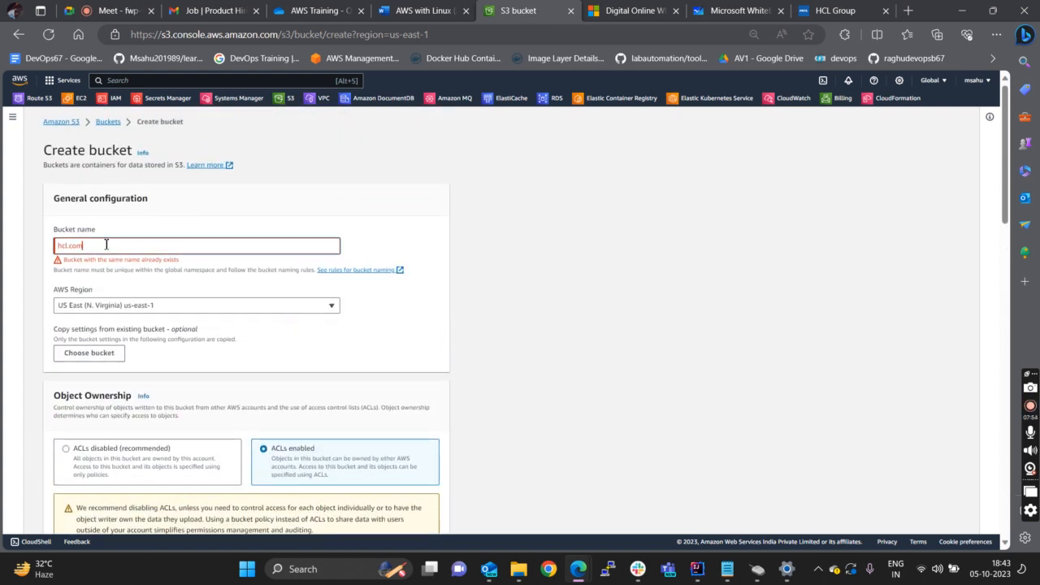
pyautogui.moveTo(100, 248); pyautogui.dragTo(2, 267)
pyautogui.press('BackSpace')
pyautogui.write('awswithl')
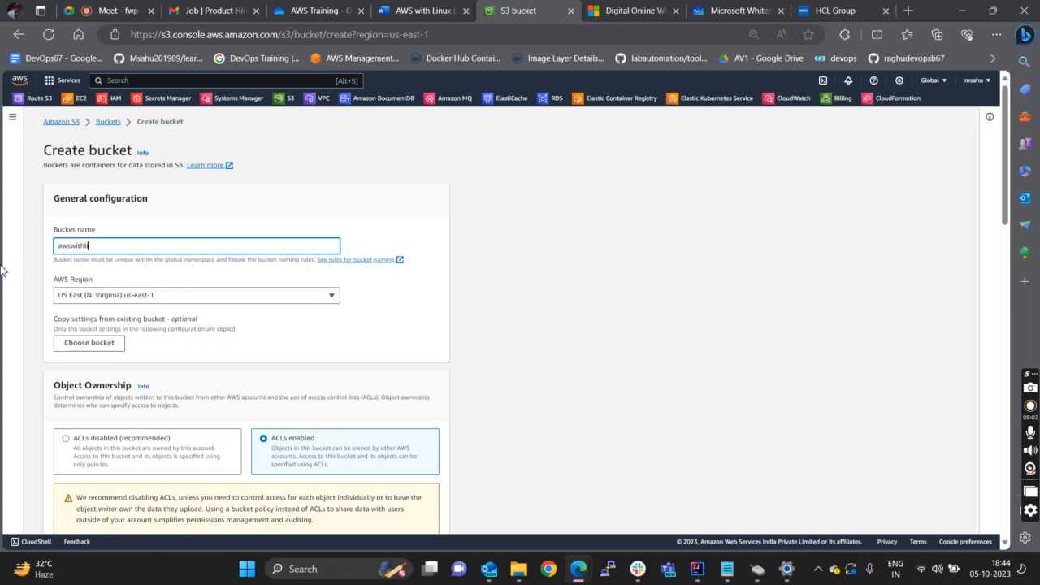
pyautogui.write('inux.co')
pyautogui.moveTo(135, 246); pyautogui.dragTo(47, 257)
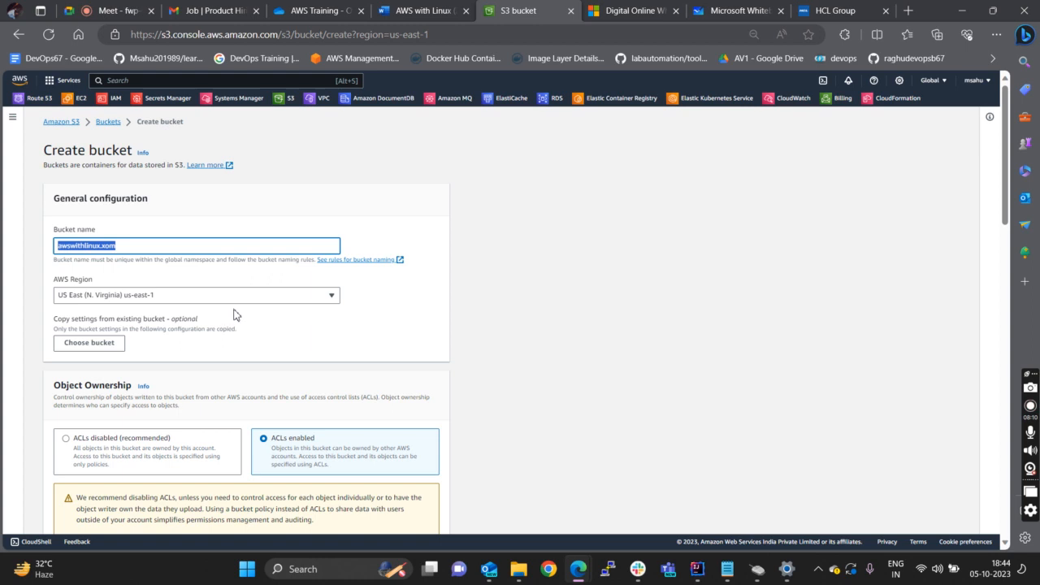
pyautogui.click(104, 247)
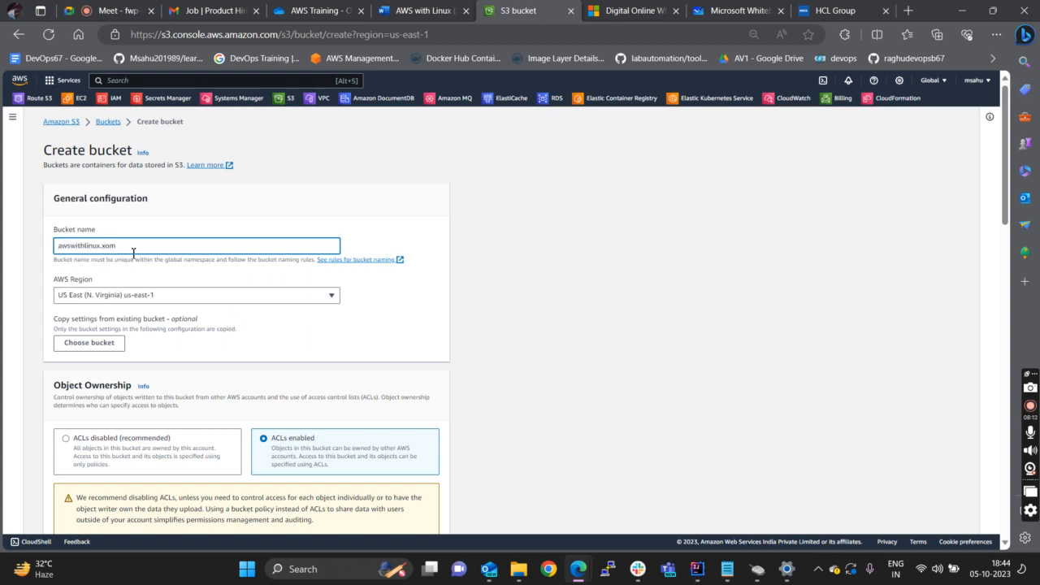
pyautogui.click(606, 229)
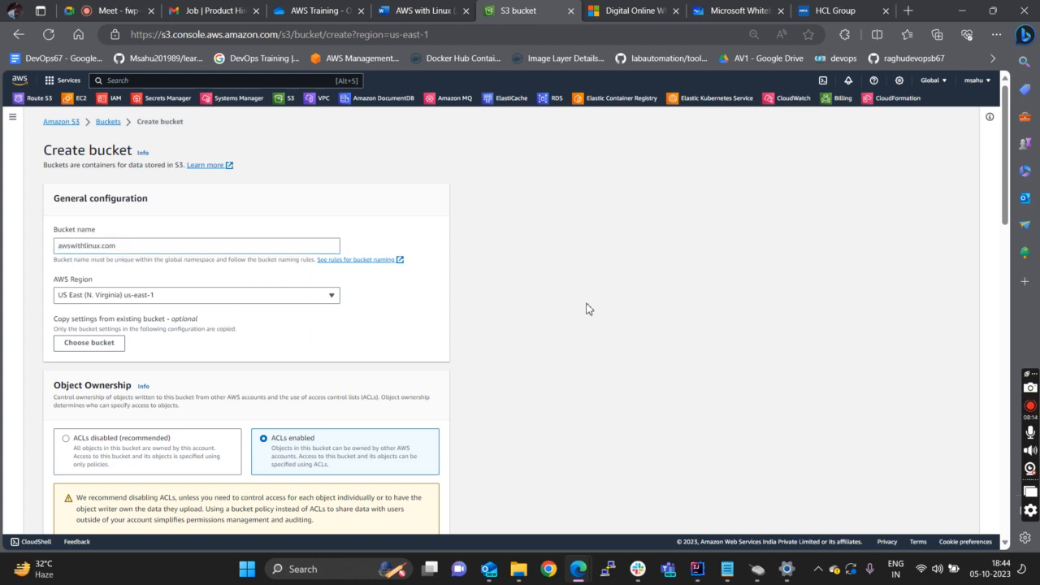
# - Create the awswithlinux.com bucket with the configured settings
pyautogui.scroll(-10, 186, 371)
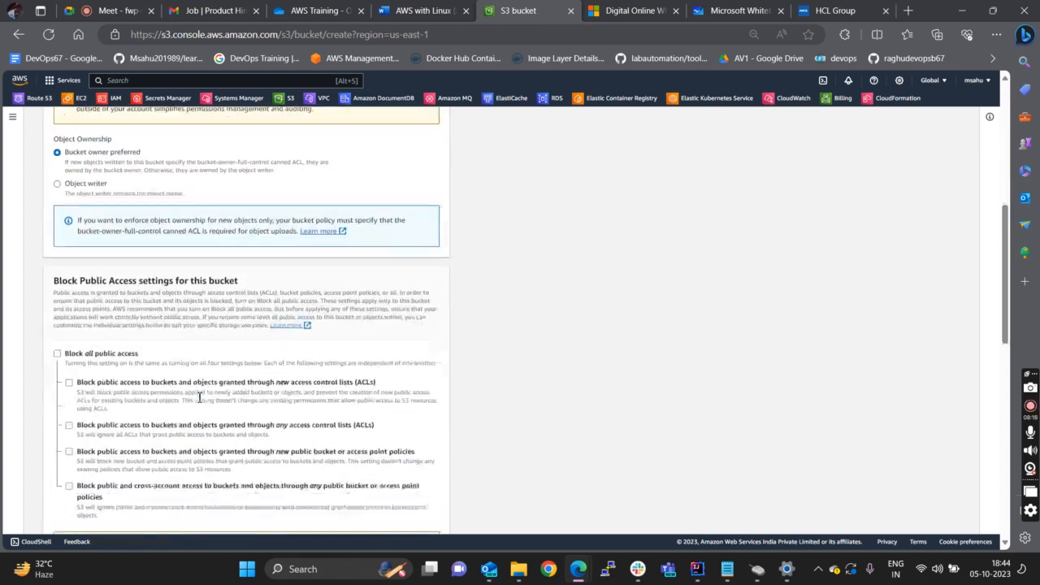
pyautogui.scroll(-2, 199, 402)
pyautogui.click(402, 516)
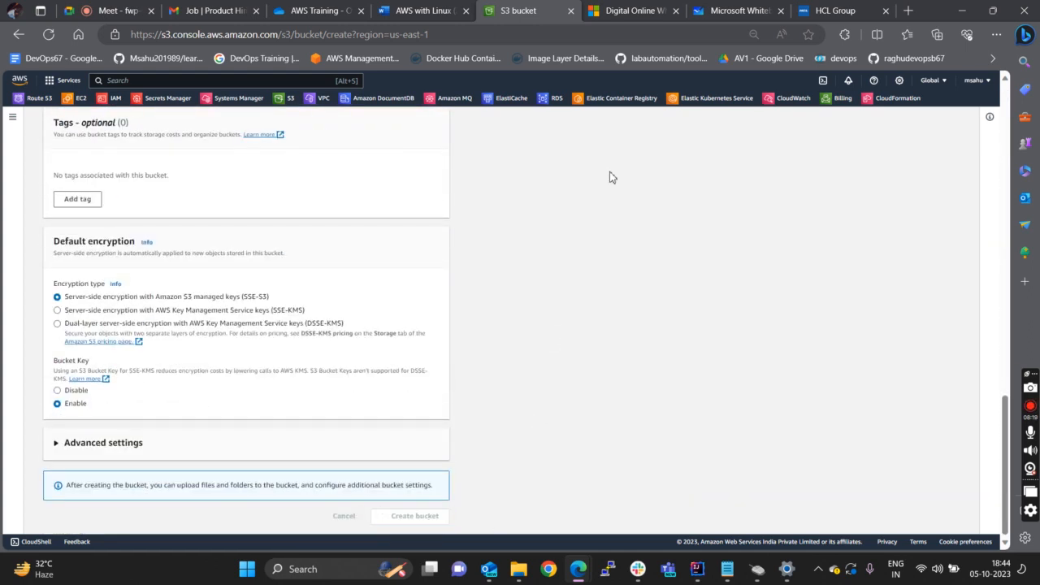
# - On the whiteboard, add awswithlinux.com below TCS.com in the domain list and enlarge the text box
pyautogui.click(715, 10)
pyautogui.click(302, 235)
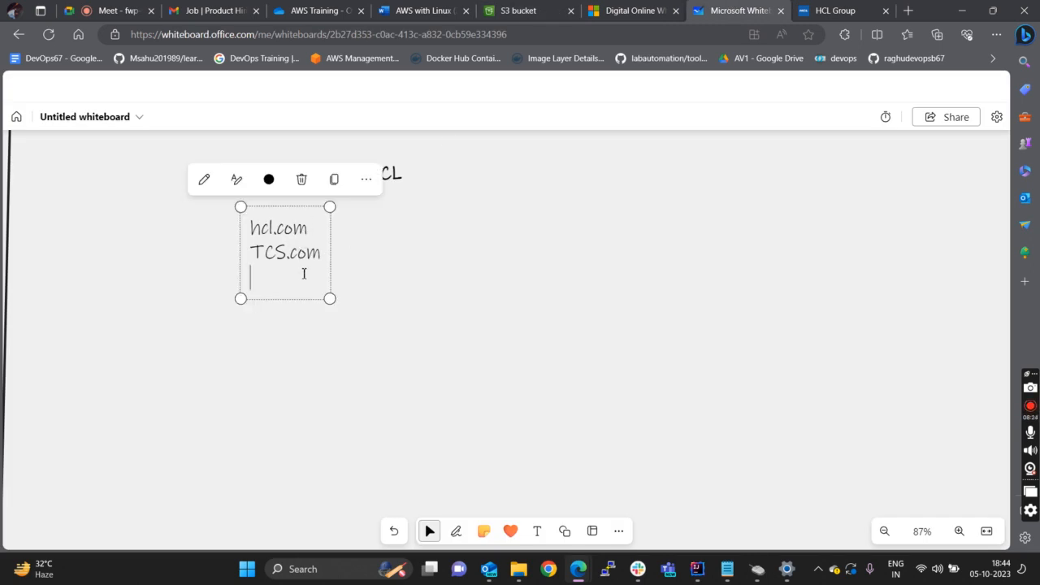
pyautogui.write('awswithlinux.xom')
pyautogui.moveTo(401, 297); pyautogui.dragTo(496, 325)
pyautogui.click(439, 315)
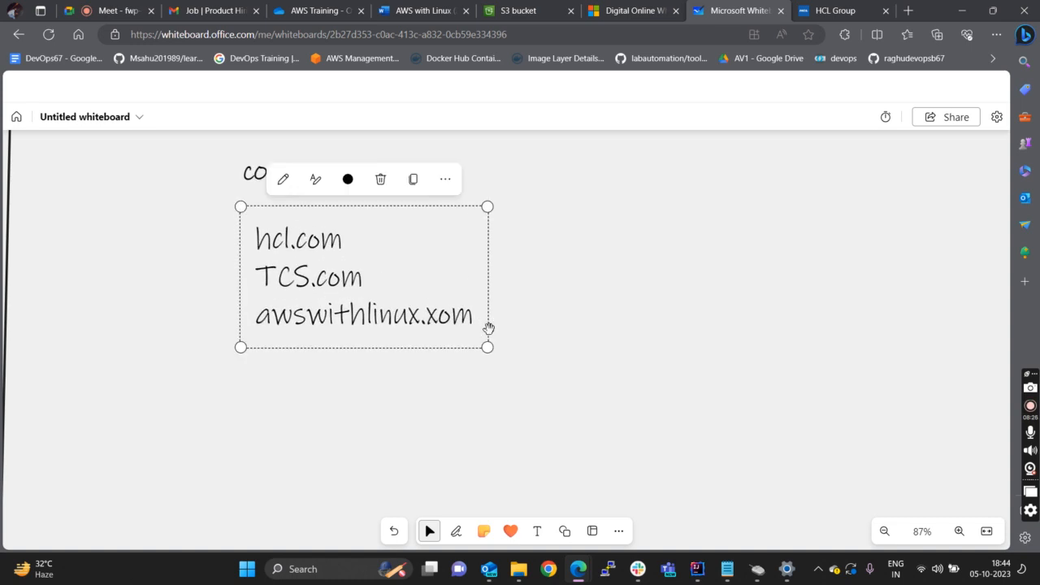
pyautogui.press('BackSpace')
pyautogui.write('c')
pyautogui.click(650, 301)
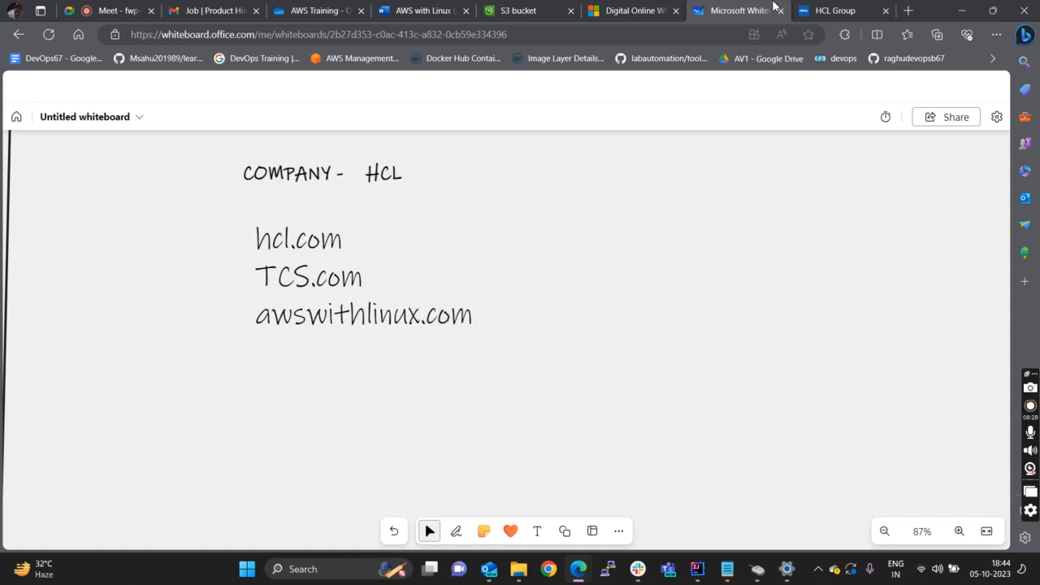
# - Close the Digital Online whiteboard page, return to the S3 bucket list and dismiss the bucket creation notice
pyautogui.click(636, 10)
pyautogui.click(676, 10)
pyautogui.click(539, 5)
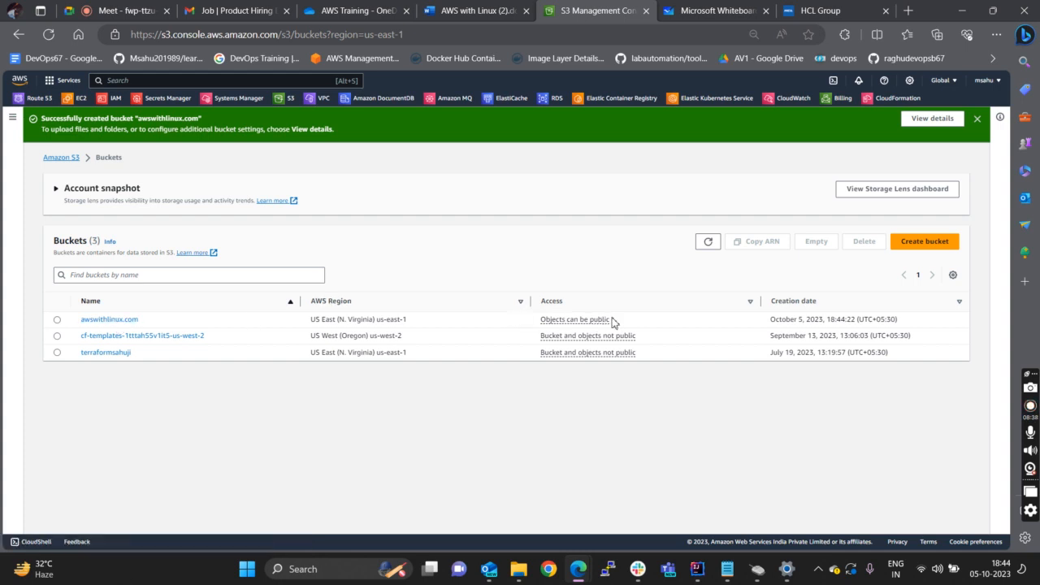
pyautogui.click(978, 120)
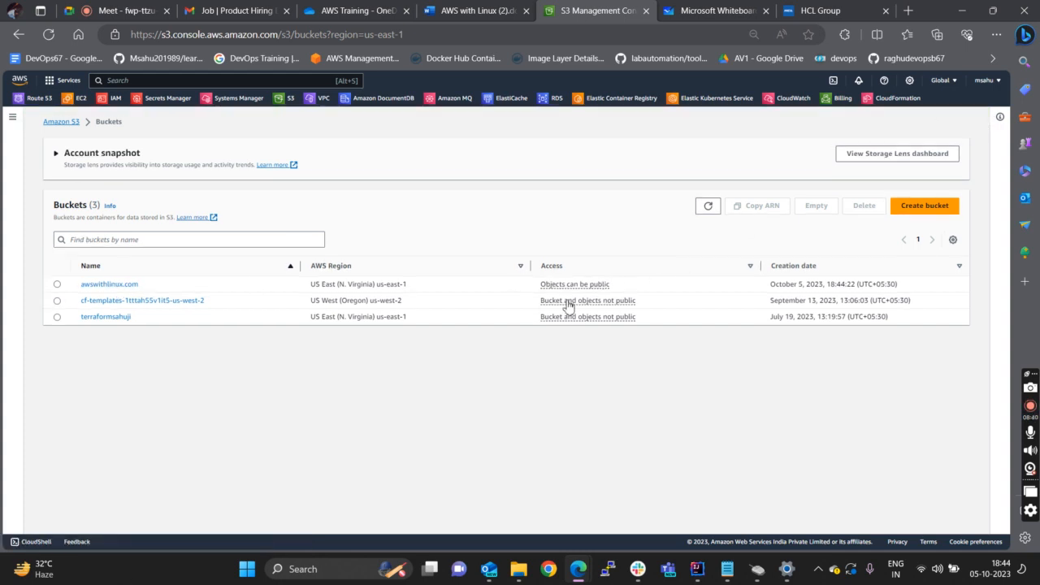
# - Mark the versioning and Index.html lines in the Day 26 Word notes, and return to the S3 bucket list
pyautogui.click(476, 10)
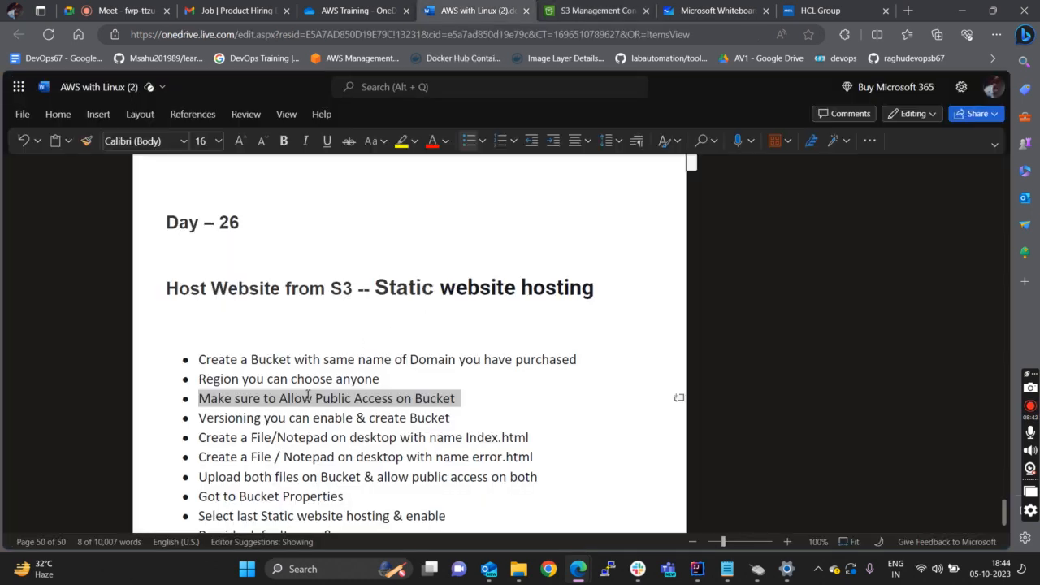
pyautogui.moveTo(198, 422); pyautogui.dragTo(457, 418)
pyautogui.moveTo(199, 439); pyautogui.dragTo(536, 438)
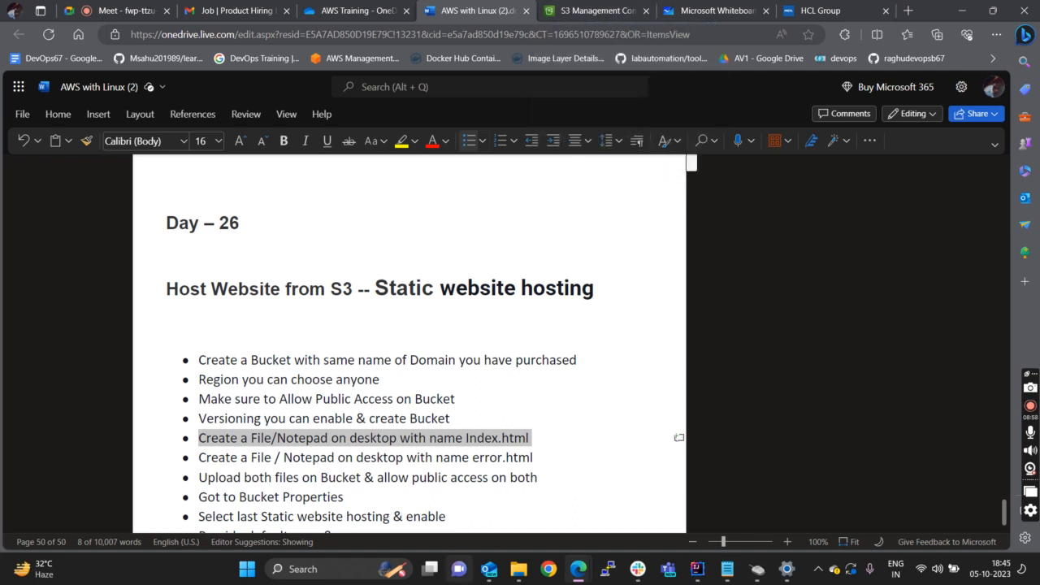
pyautogui.click(569, 11)
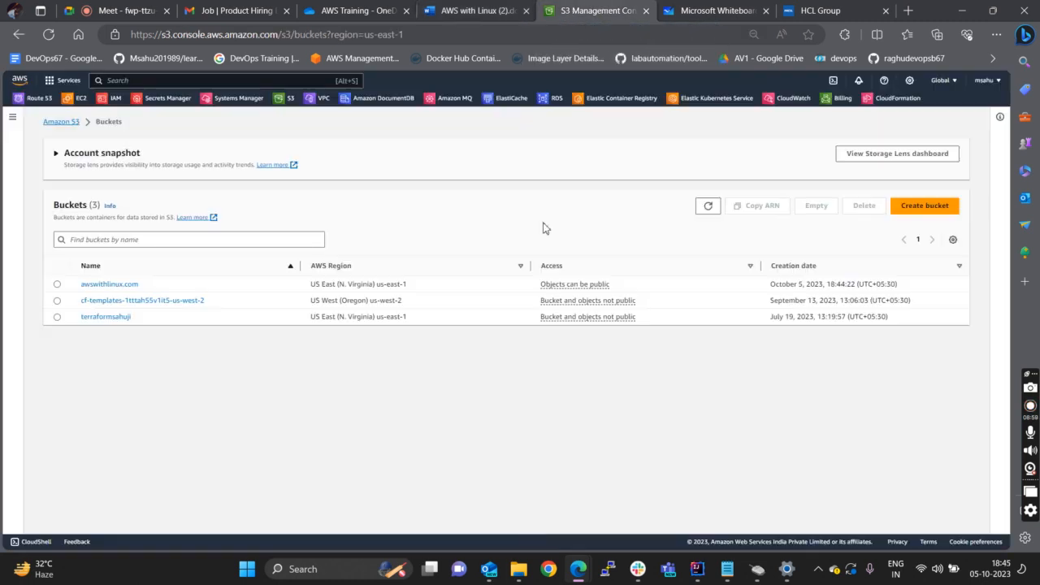
# - In File Explorer, create a new folder on the Desktop with the default name
pyautogui.click(519, 569)
pyautogui.doubleClick(503, 268)
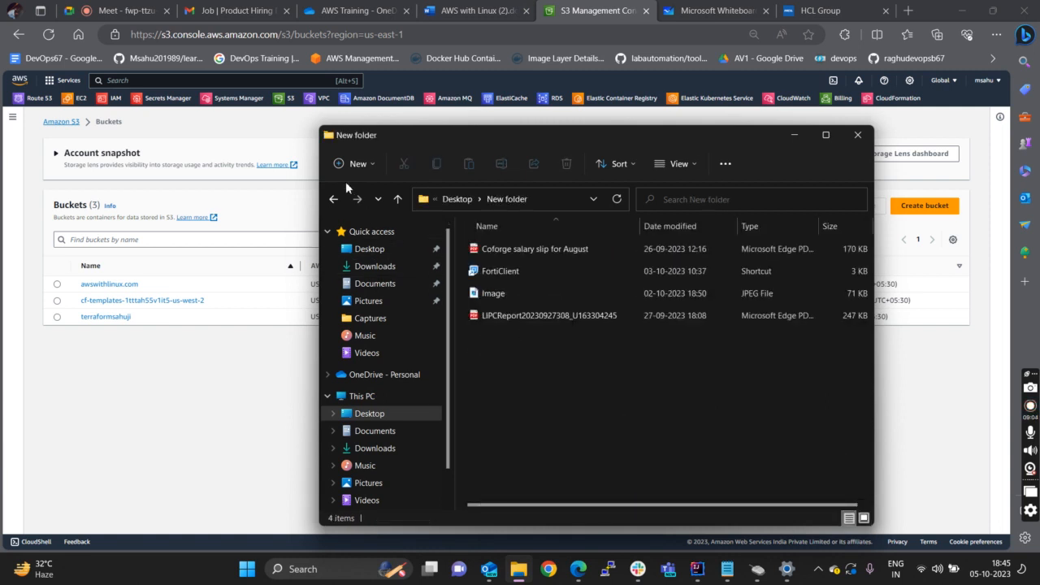
pyautogui.click(333, 198)
pyautogui.scroll(-3, 564, 435)
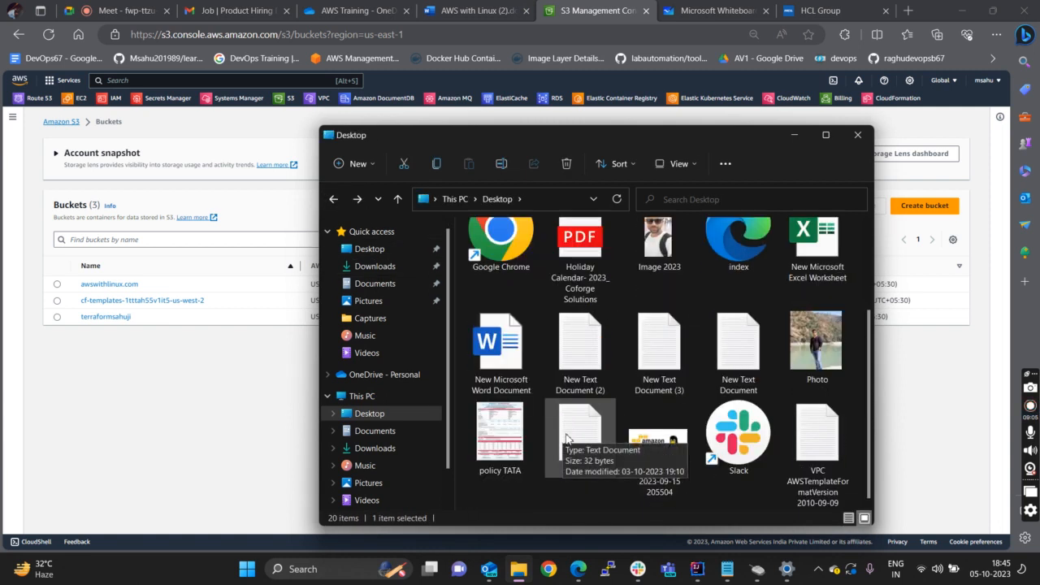
pyautogui.rightClick(532, 483)
pyautogui.moveTo(587, 456)
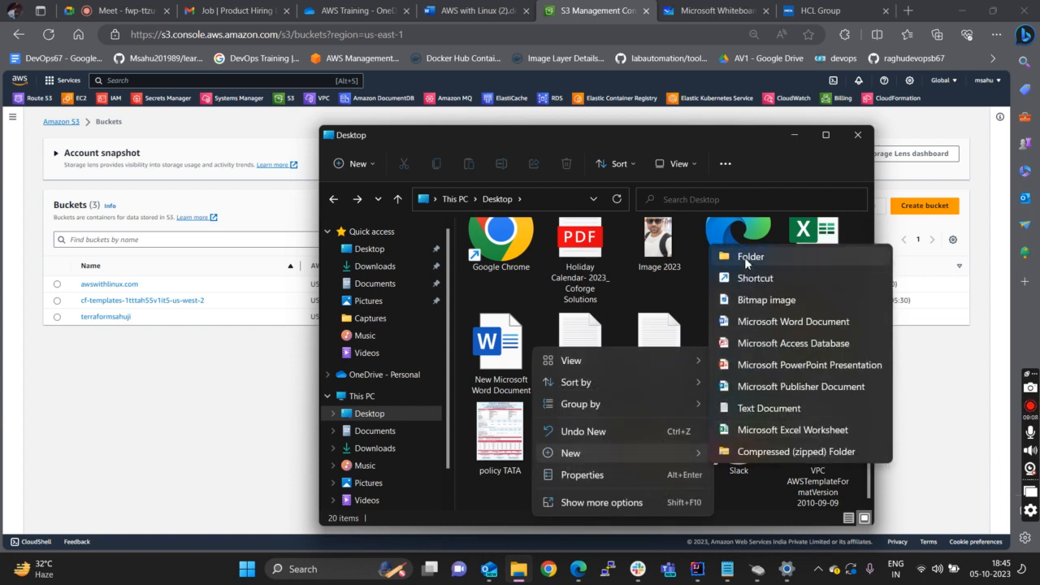
pyautogui.click(744, 257)
pyautogui.press('Return')
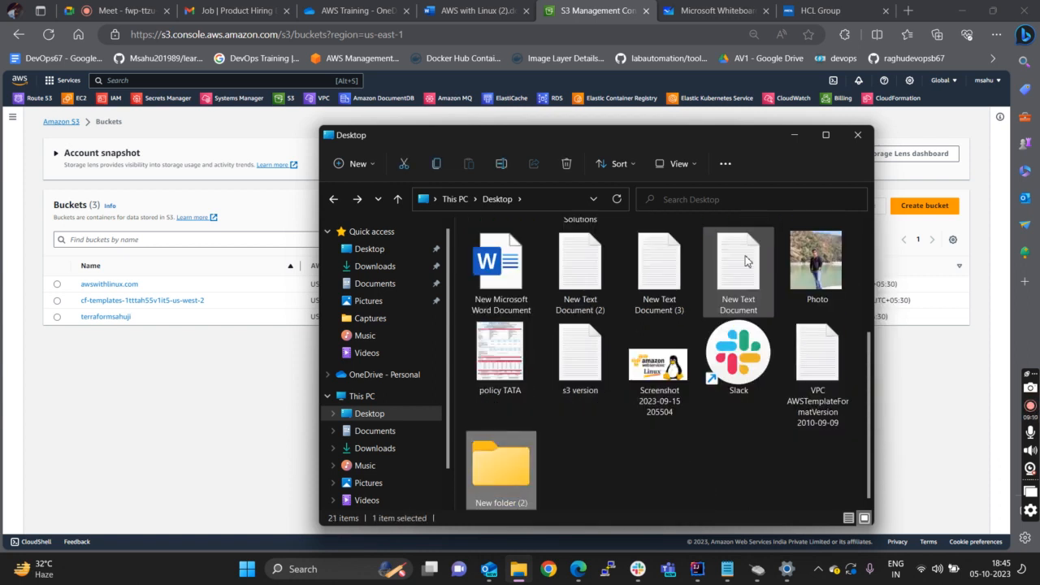
# - Create a text document with the default name inside the new Desktop folder and open it in Notepad
pyautogui.doubleClick(527, 443)
pyautogui.rightClick(577, 281)
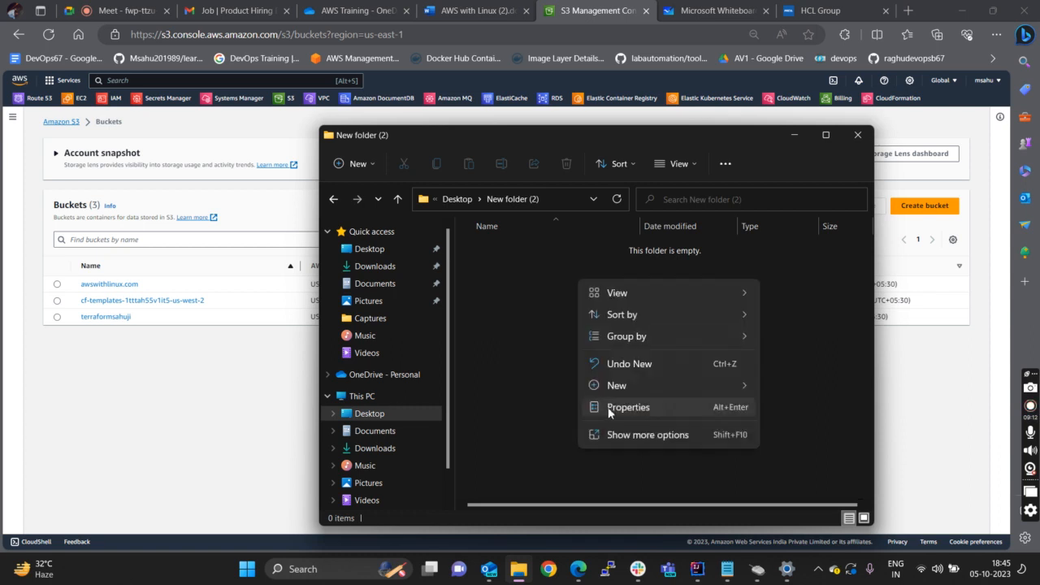
pyautogui.moveTo(634, 387)
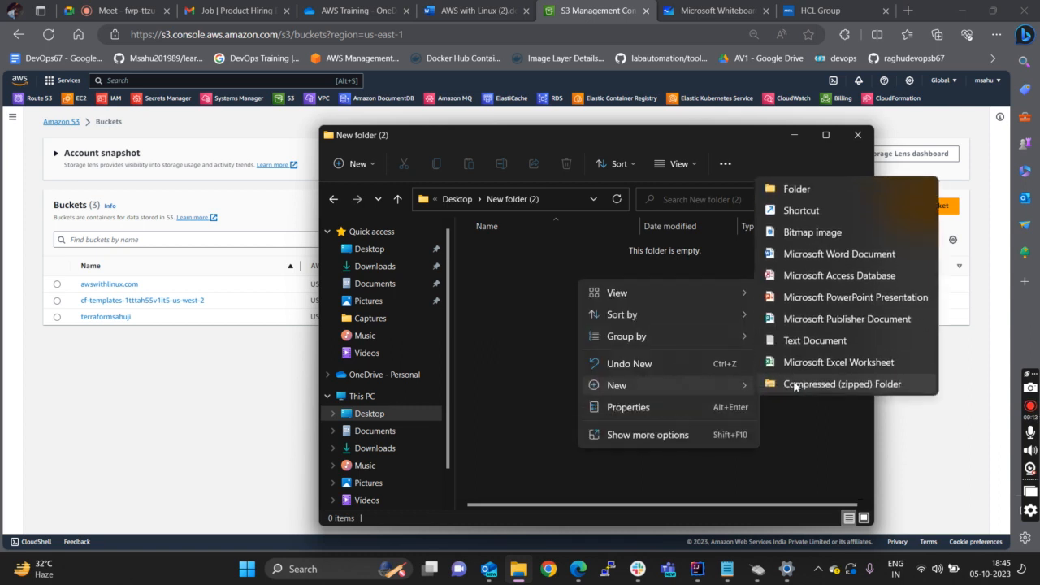
pyautogui.click(798, 341)
pyautogui.press('Return')
pyautogui.press('Return')
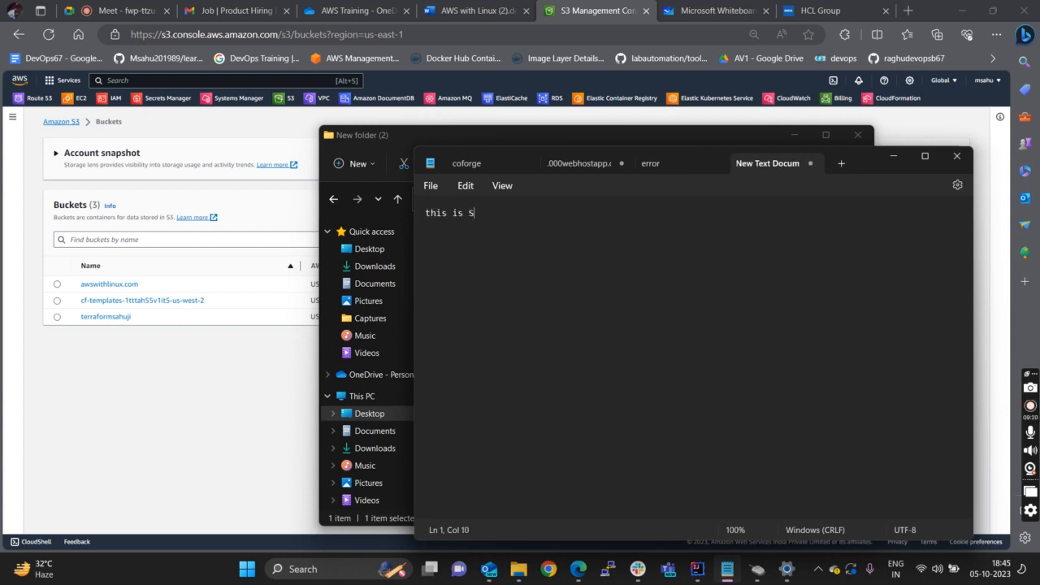
# - Enter "THIS is STATIC WEBSITE of AWSWITHLINUX" as the document's text, with THIS in capitals
pyautogui.write('this is STATIC WEBSITE of AWSWITHLINUX')
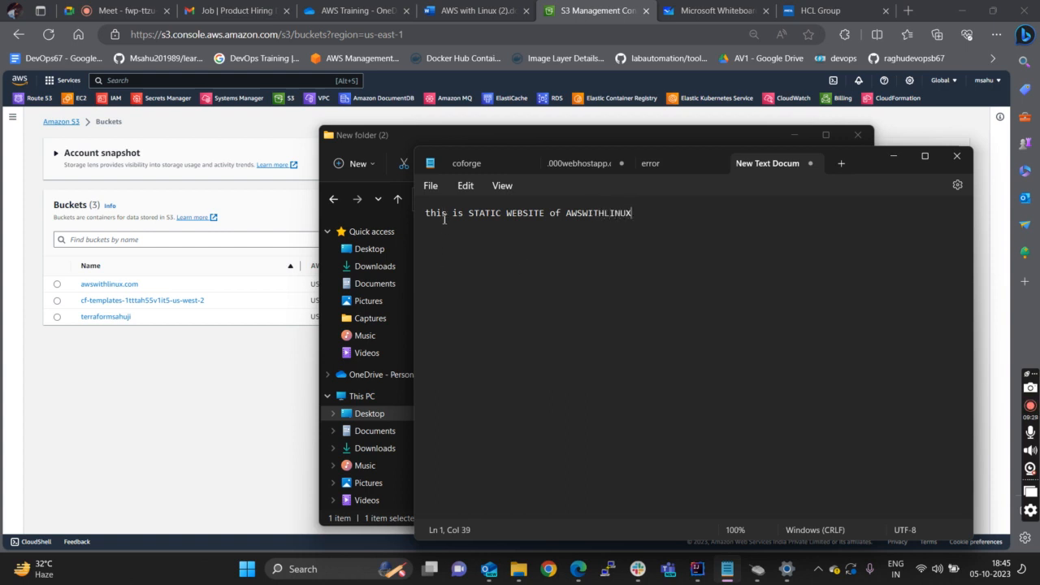
pyautogui.doubleClick(444, 217)
pyautogui.write('THIS')
# - Save the document as index.html with the All files type in the new folder, and minimize Notepad
pyautogui.click(431, 186)
pyautogui.click(441, 300)
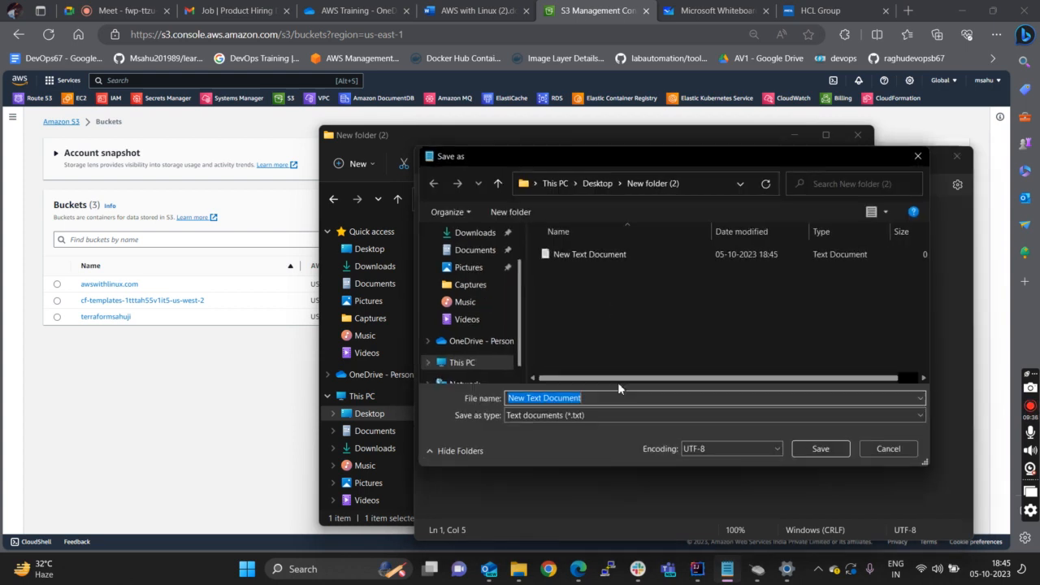
pyautogui.write('index.html')
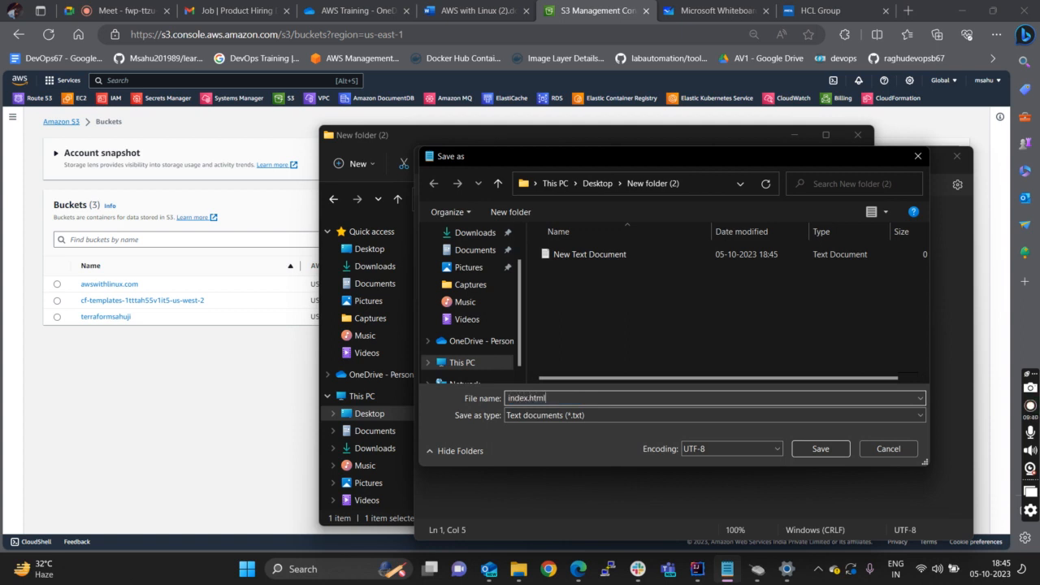
pyautogui.click(573, 417)
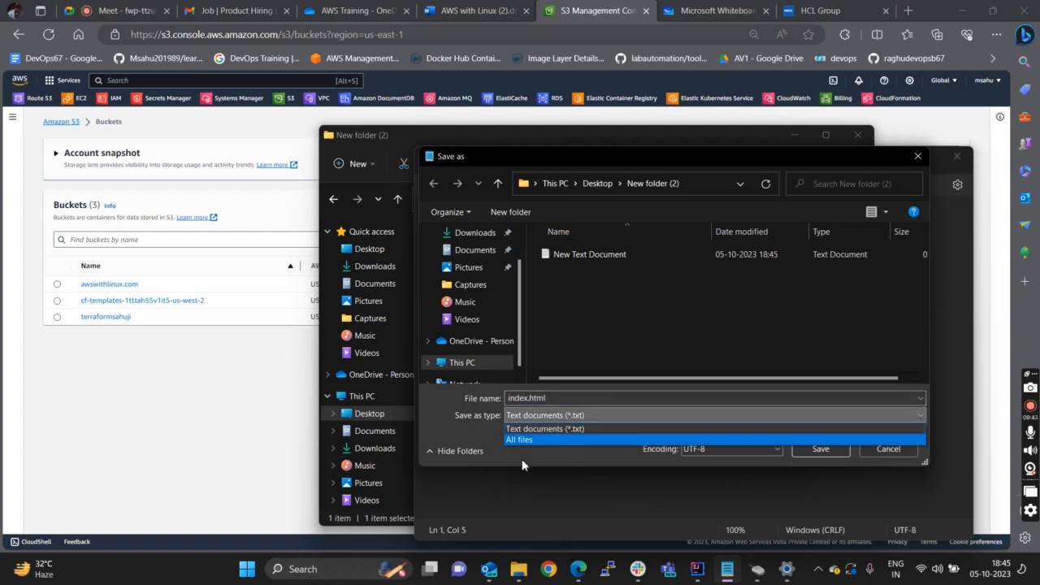
pyautogui.click(532, 437)
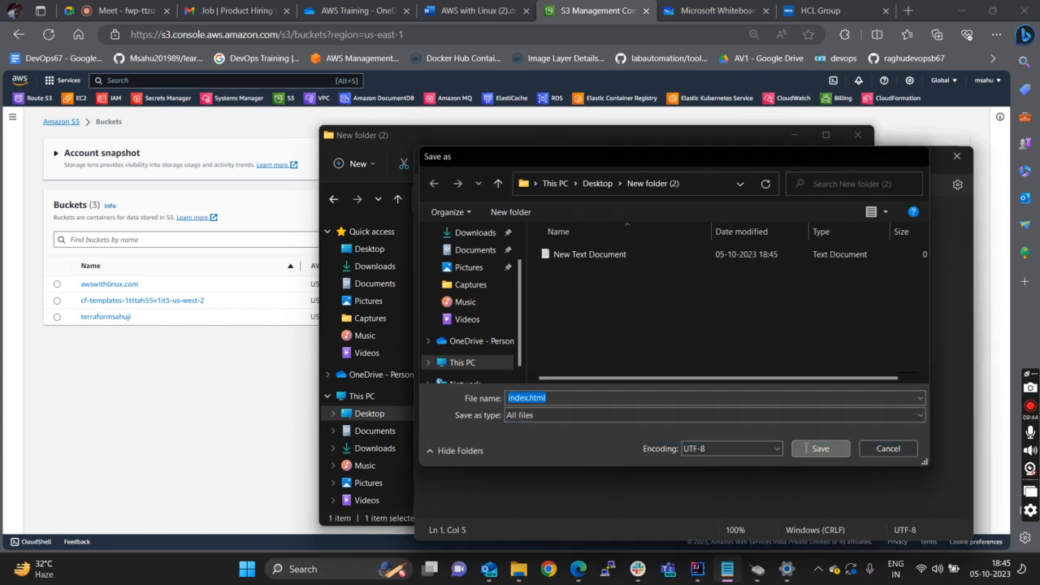
pyautogui.click(792, 448)
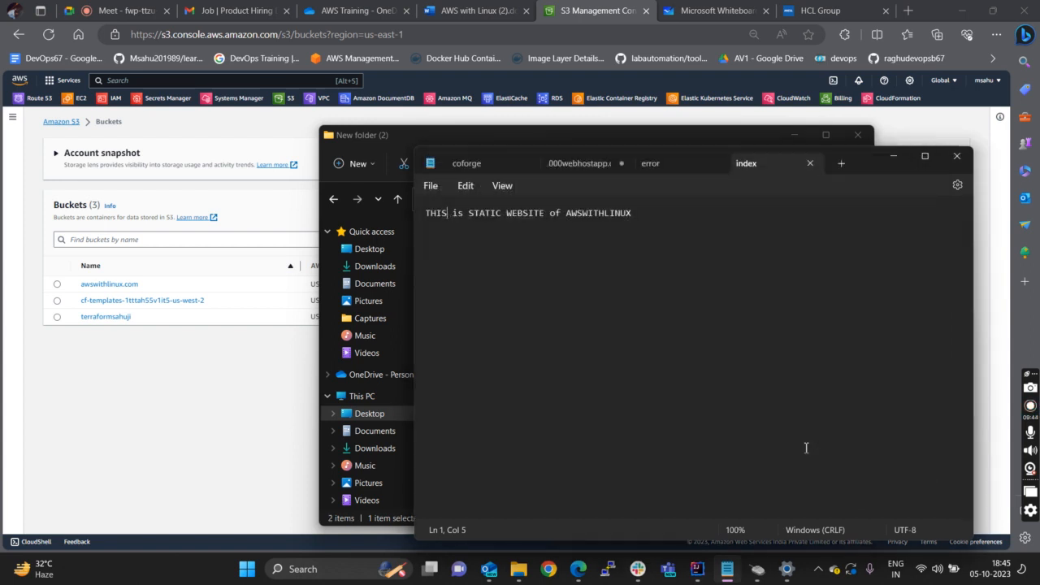
pyautogui.click(893, 155)
# - Open the empty New Text Document from the folder and enter ERROR 404 as its text
pyautogui.click(489, 235)
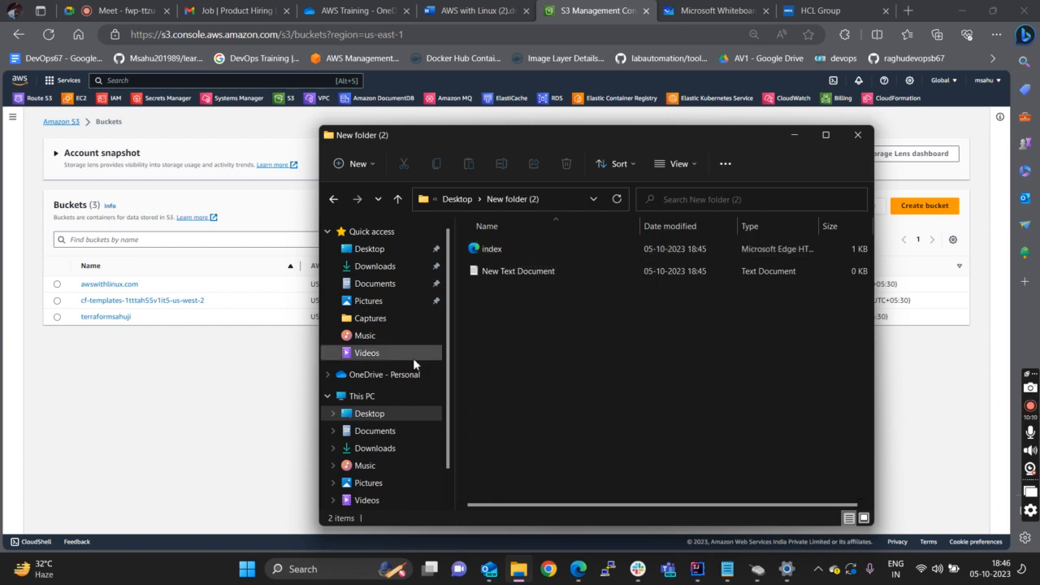
pyautogui.rightClick(497, 274)
pyautogui.click(515, 318)
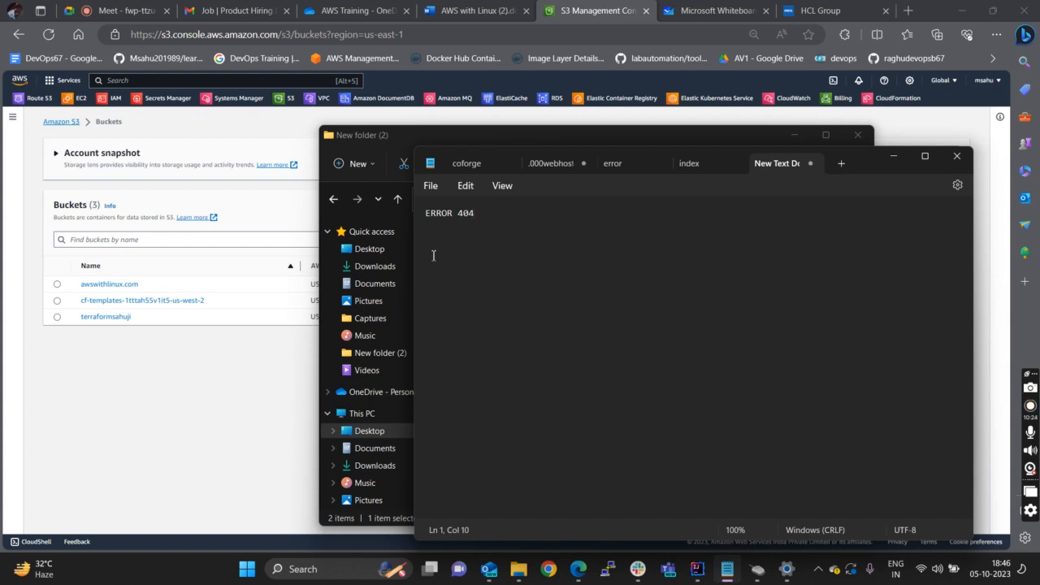
# - Save the ERROR 404 document as error.html in the same folder
pyautogui.click(430, 187)
pyautogui.click(447, 295)
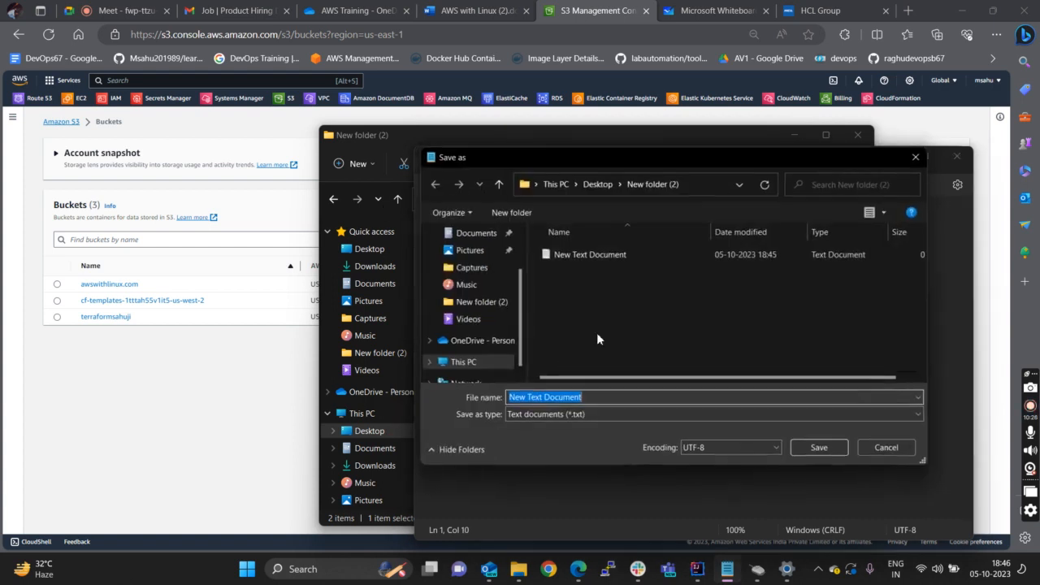
pyautogui.write('error.html')
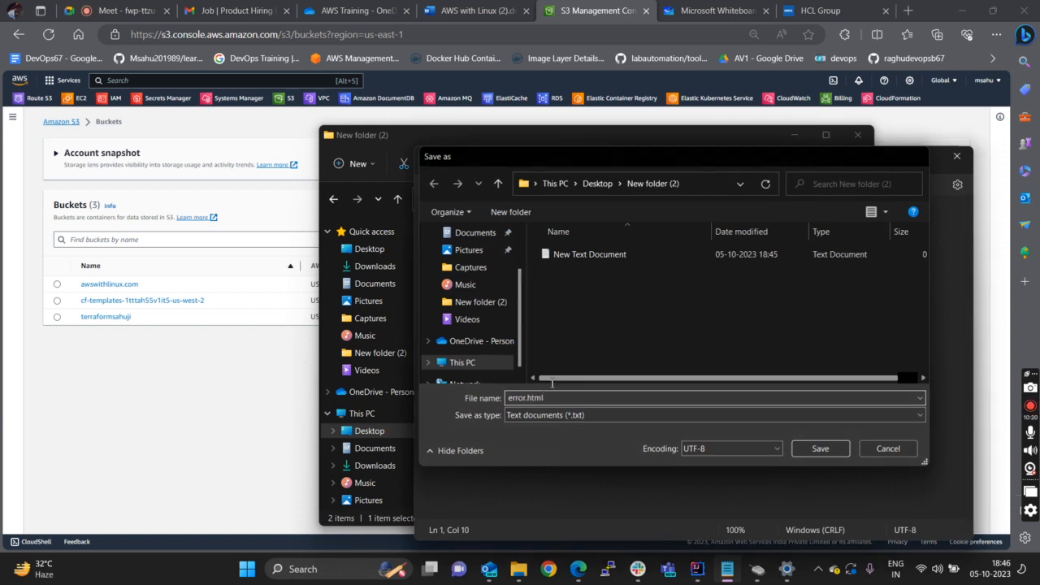
pyautogui.press('Return')
# - Save the error page again under the name error with the All files type, replacing the existing file
pyautogui.click(431, 185)
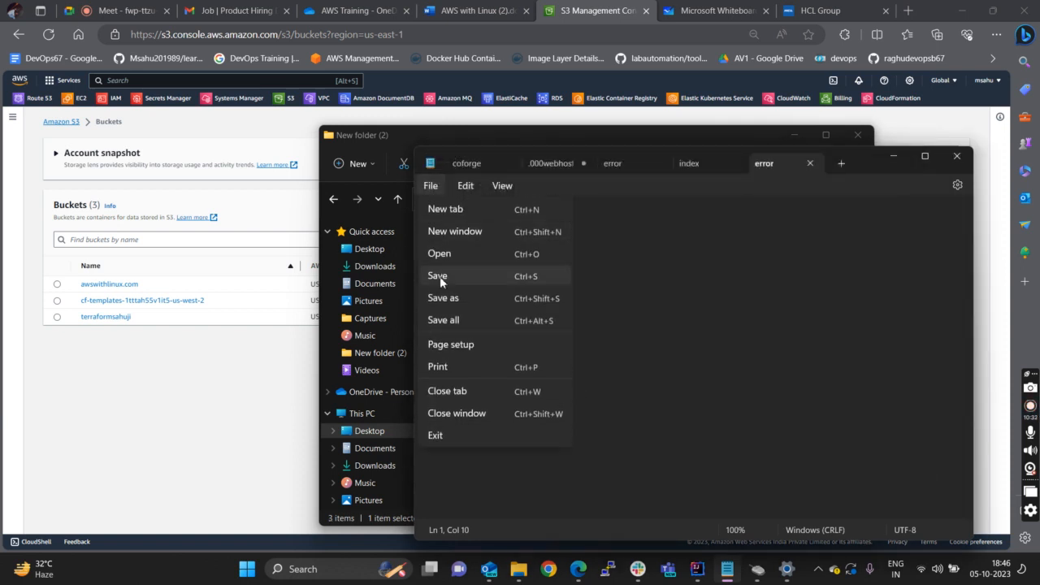
pyautogui.click(442, 296)
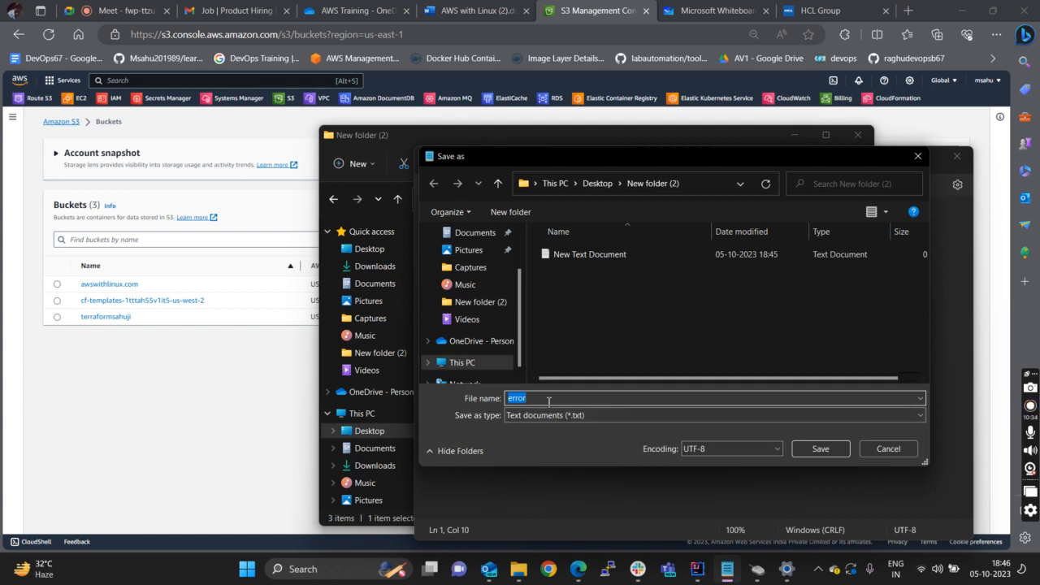
pyautogui.click(620, 416)
pyautogui.click(558, 437)
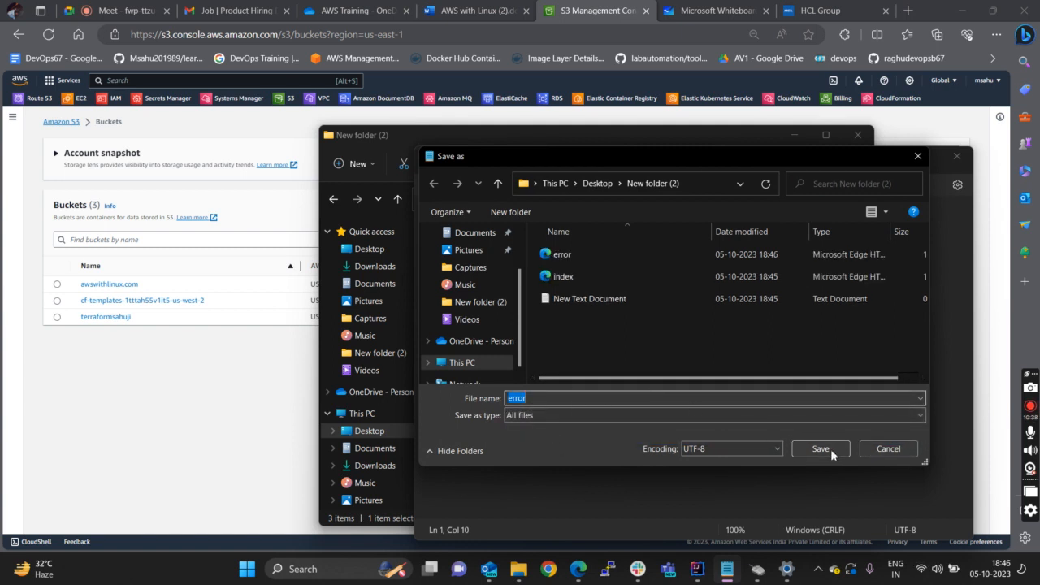
pyautogui.click(820, 448)
pyautogui.click(555, 284)
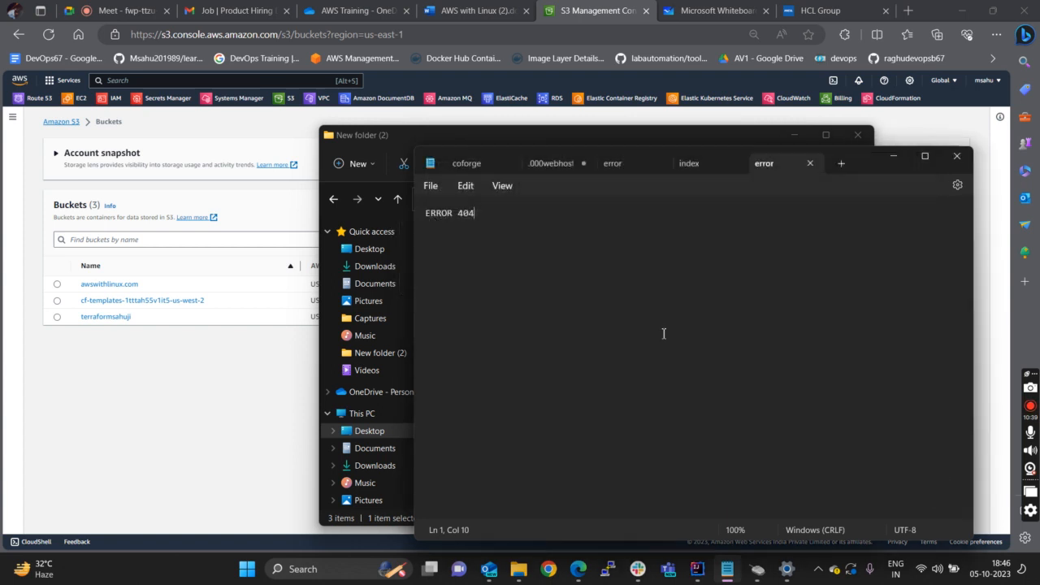
# - Minimize Notepad and delete the leftover New Text Document from the folder
pyautogui.click(894, 156)
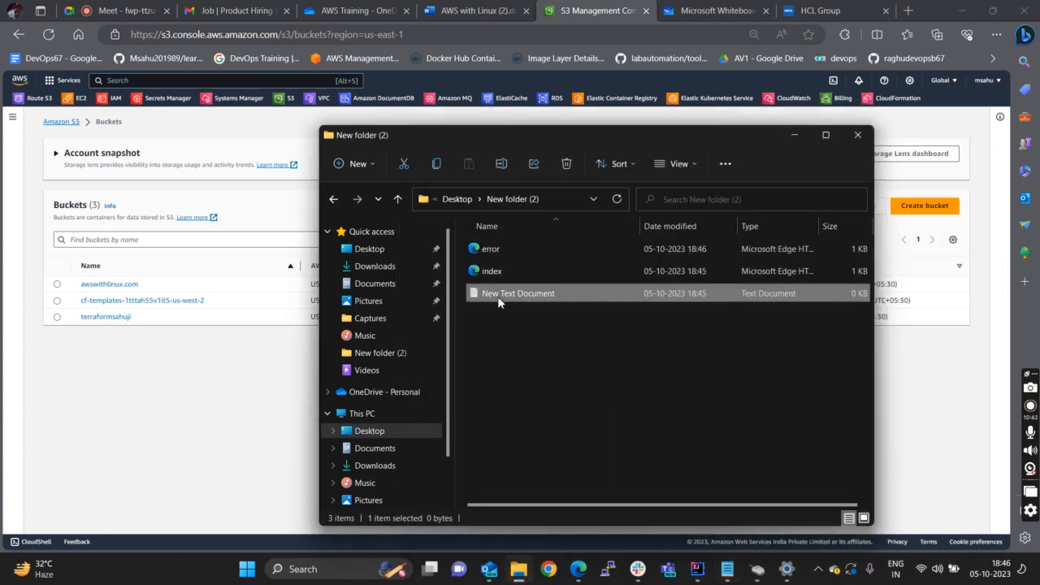
pyautogui.press('Delete')
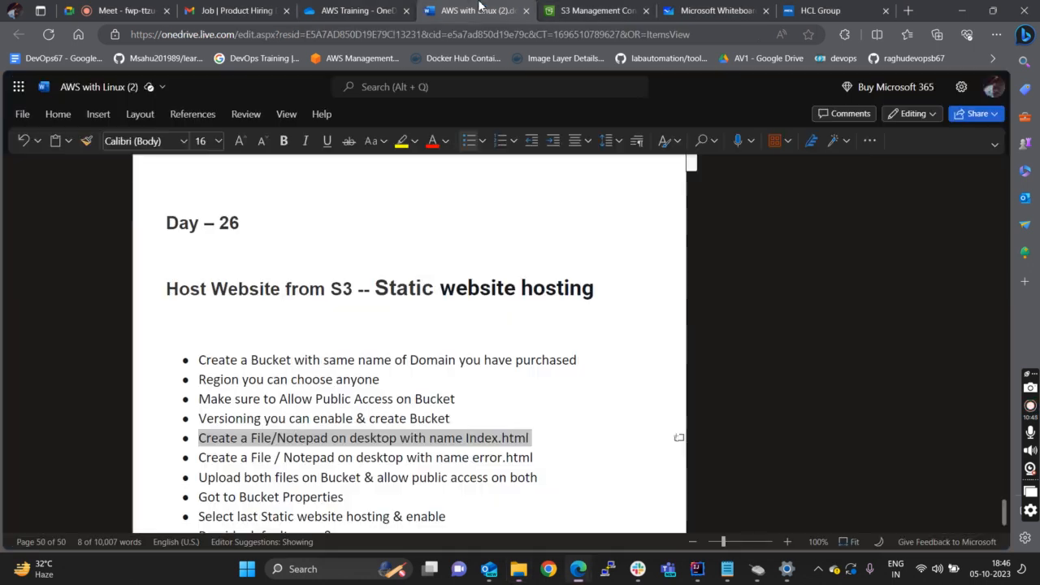
# - Mark the error.html and file upload lines in the Day 26 notes, and return to the S3 bucket list
pyautogui.click(476, 10)
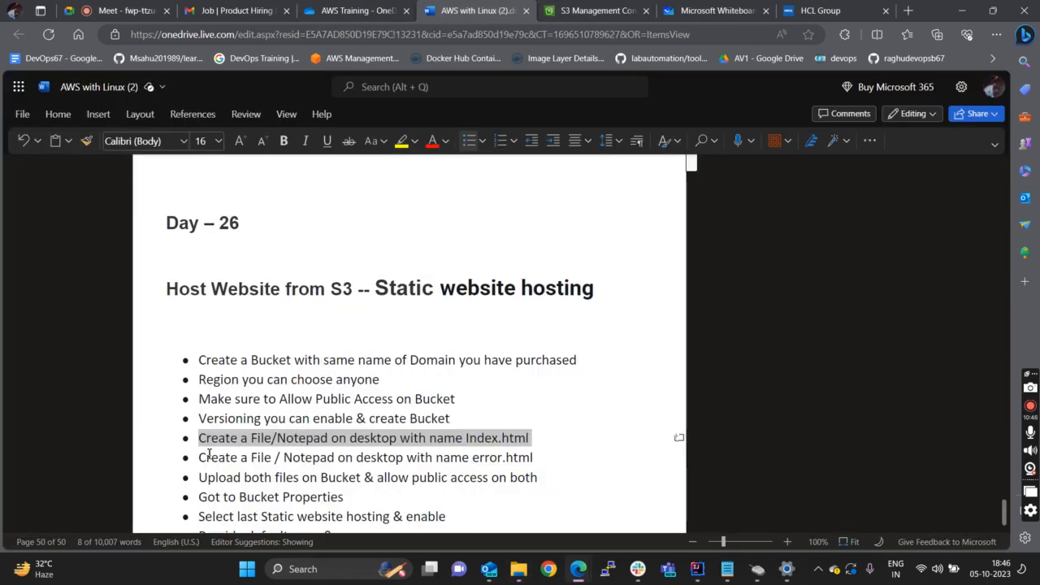
pyautogui.moveTo(200, 462); pyautogui.dragTo(542, 462)
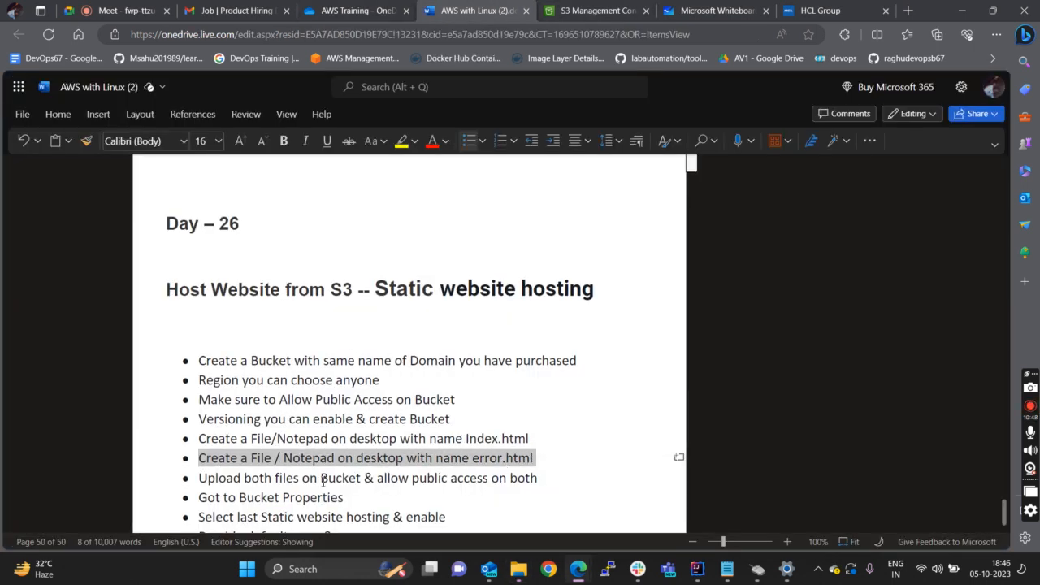
pyautogui.scroll(-2, 370, 481)
pyautogui.moveTo(199, 364); pyautogui.dragTo(548, 369)
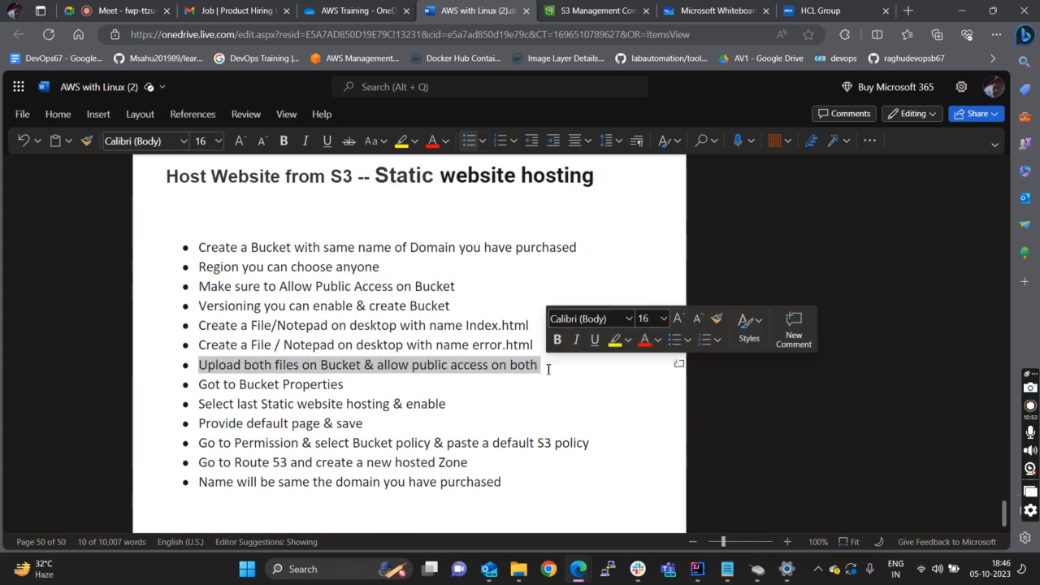
pyautogui.hotkey('ctrl', 'shift', 'Tab')
pyautogui.hotkey('ctrl', 'Tab')
pyautogui.hotkey('ctrl', 'Tab')
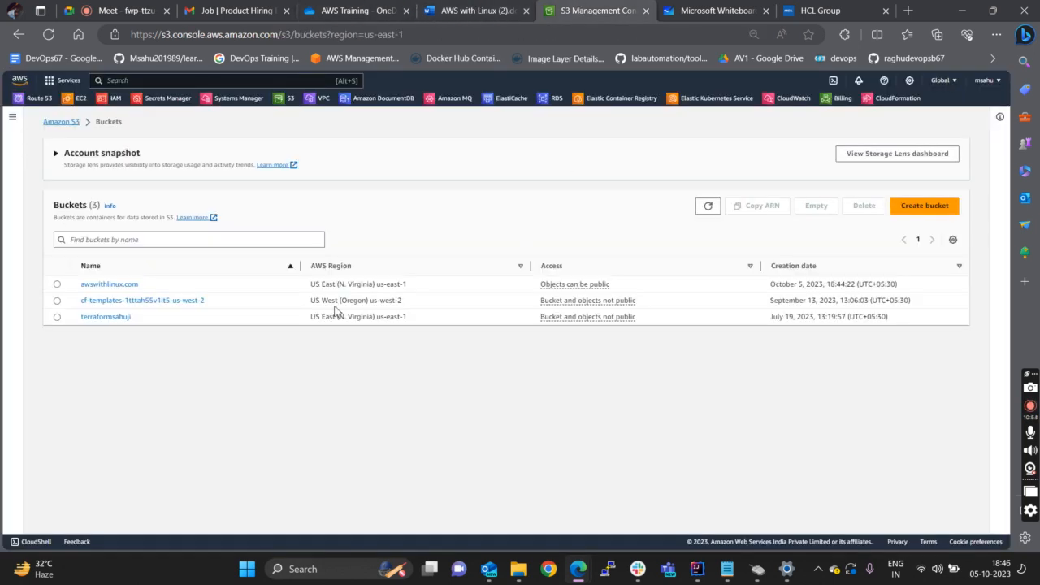
# - Start an upload to the awswithlinux.com bucket and add error.html and index.html from Desktop > New folder (2)
pyautogui.click(103, 284)
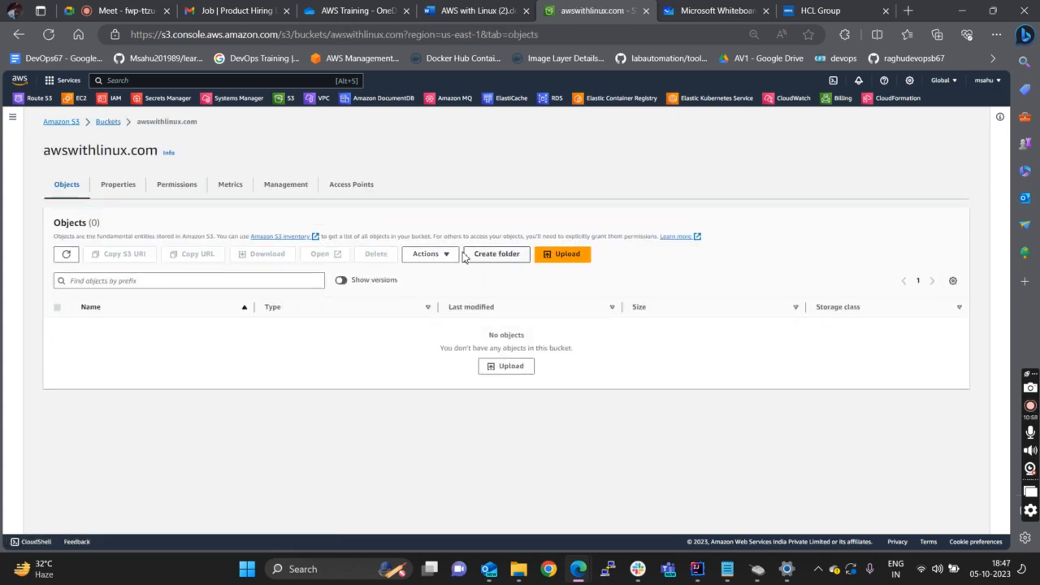
pyautogui.click(560, 255)
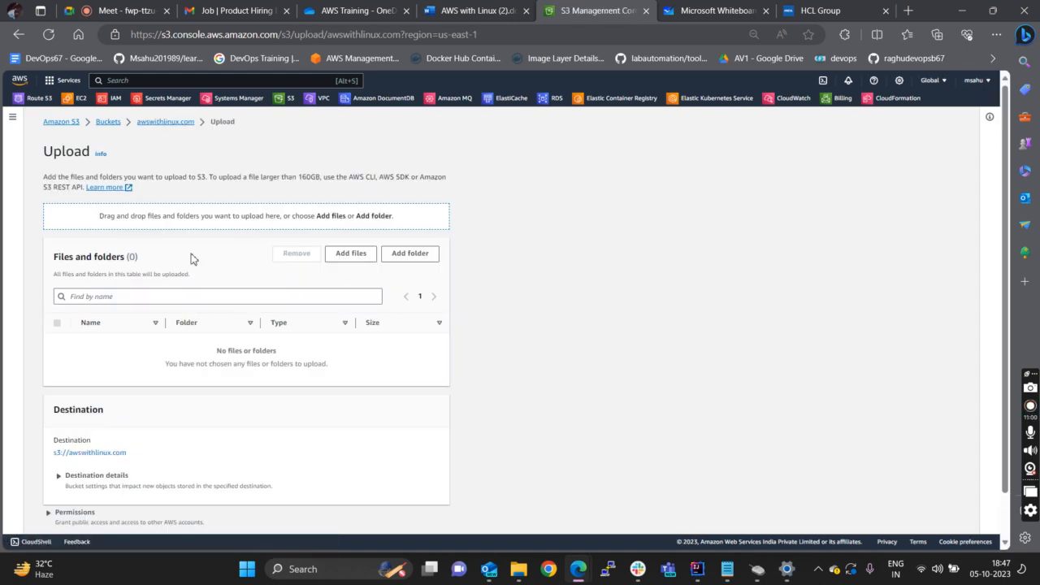
pyautogui.click(362, 258)
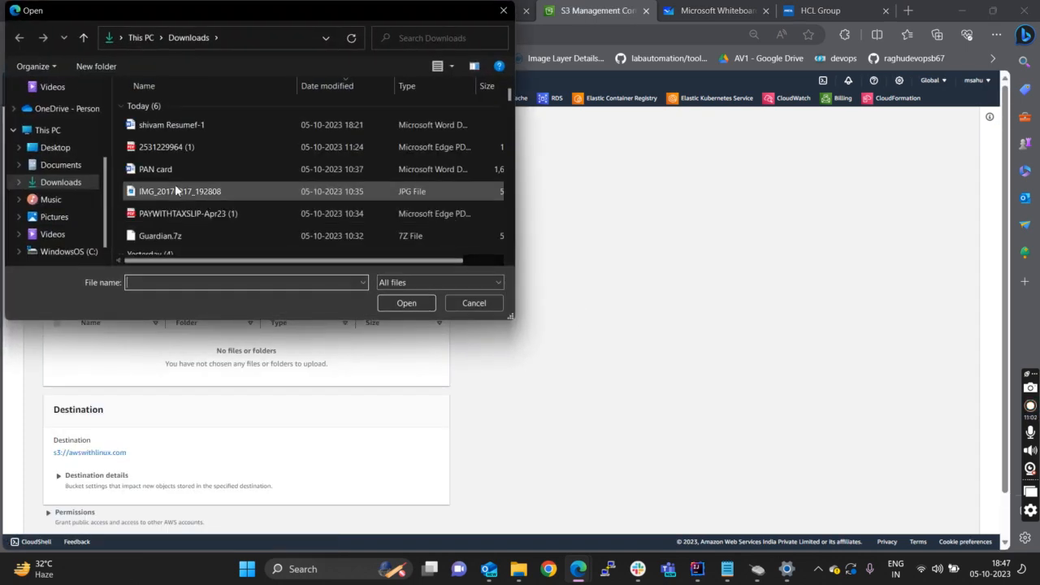
pyautogui.scroll(-5, 162, 172)
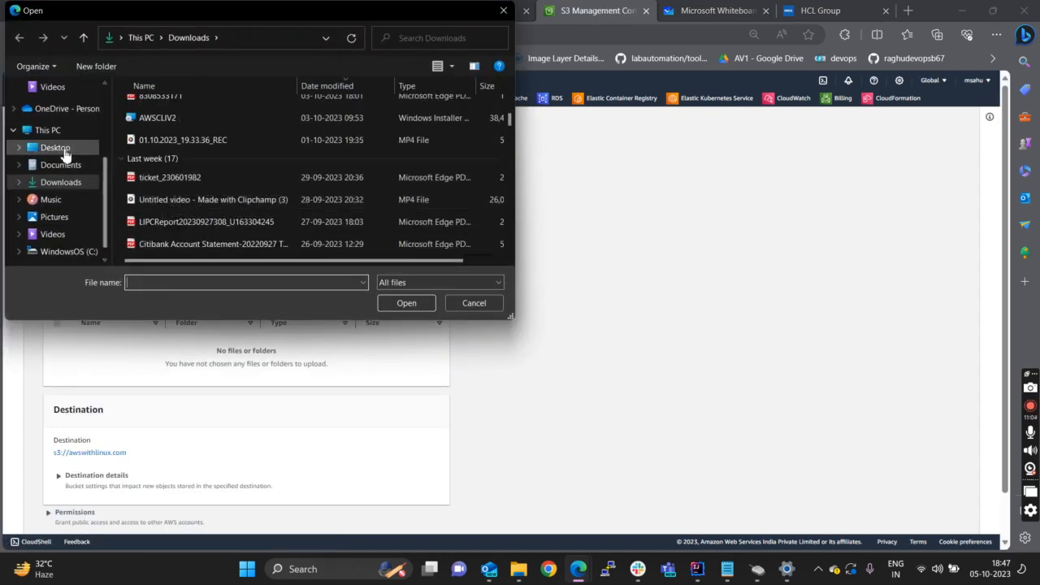
pyautogui.click(54, 147)
pyautogui.doubleClick(158, 120)
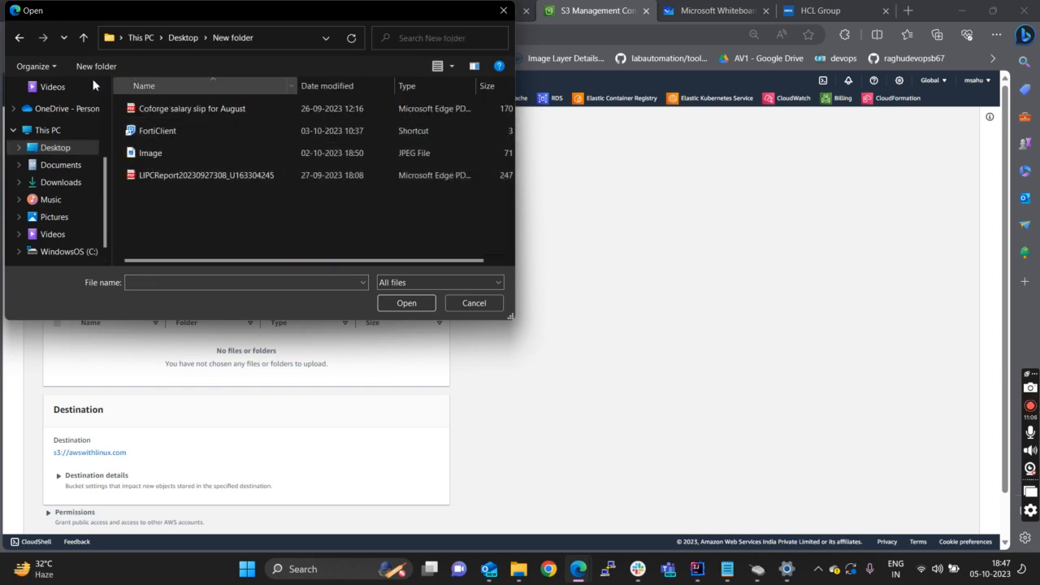
pyautogui.click(19, 39)
pyautogui.doubleClick(232, 120)
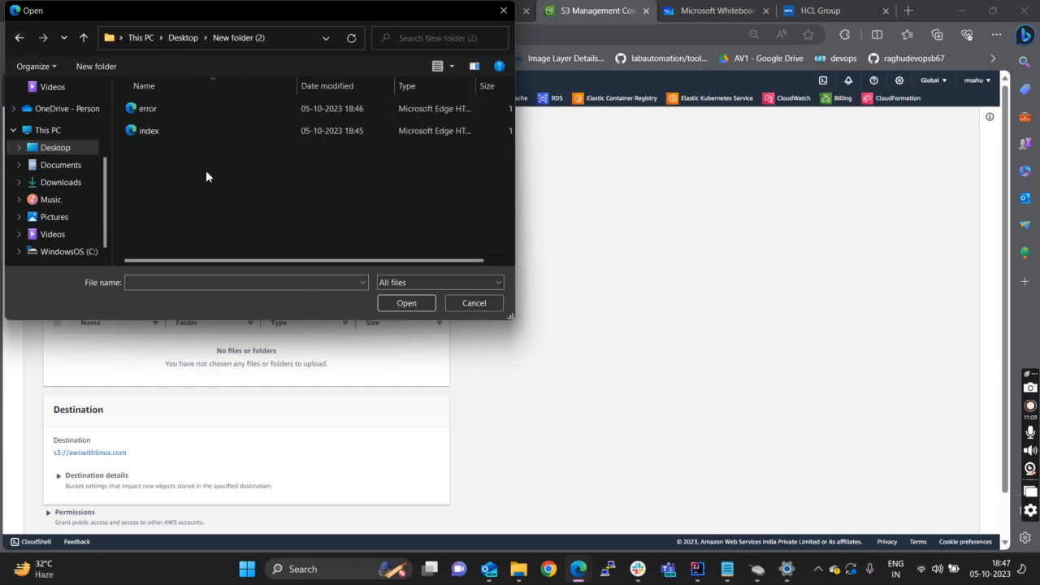
pyautogui.moveTo(142, 169); pyautogui.dragTo(203, 102)
pyautogui.click(406, 304)
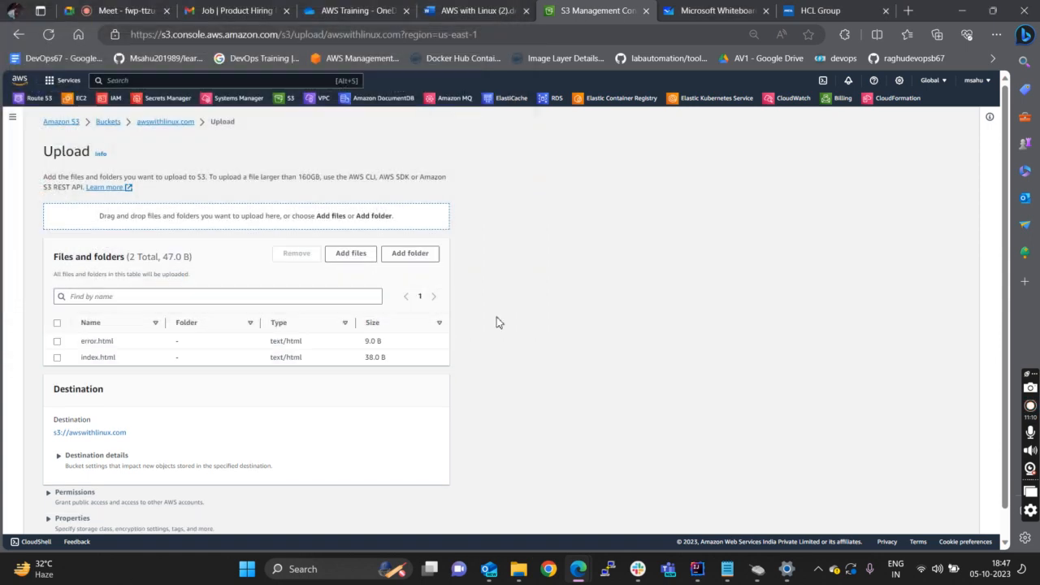
# - Expand the upload's permissions to review the predefined ACLs, and upload both files with the Private (recommended) ACL
pyautogui.scroll(-1, 158, 409)
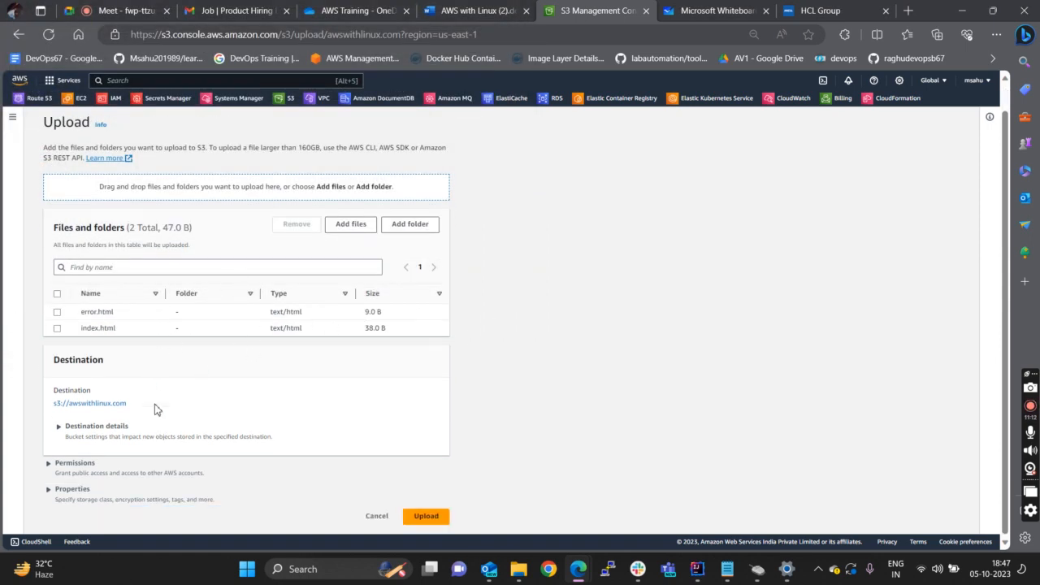
pyautogui.click(50, 469)
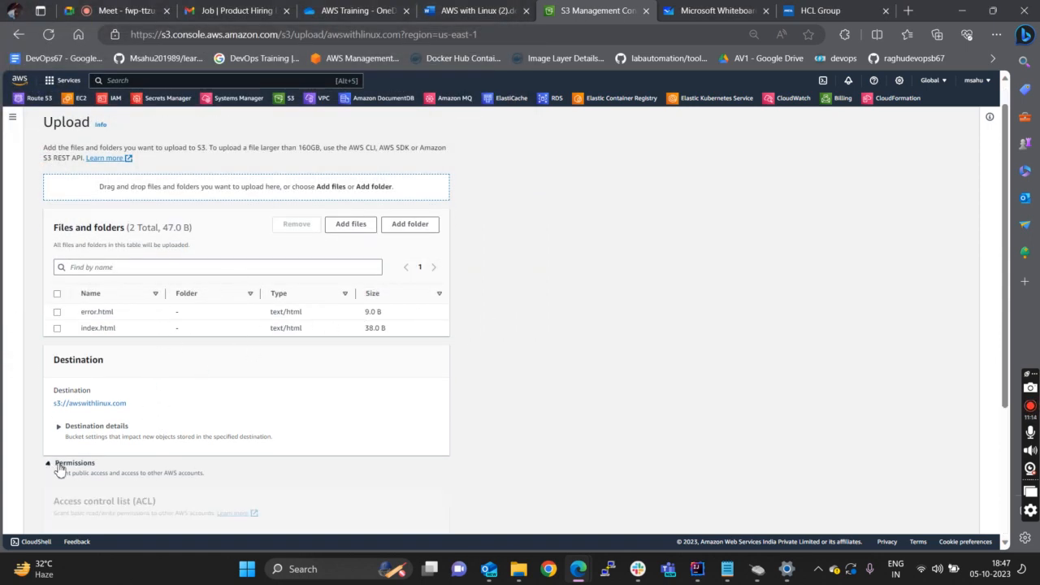
pyautogui.scroll(-3, 112, 388)
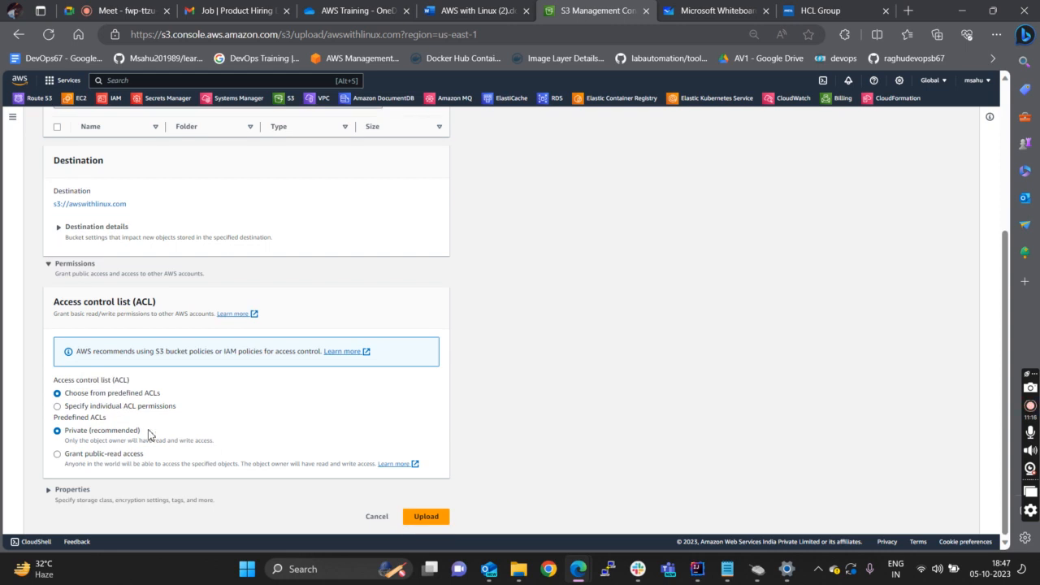
pyautogui.click(433, 520)
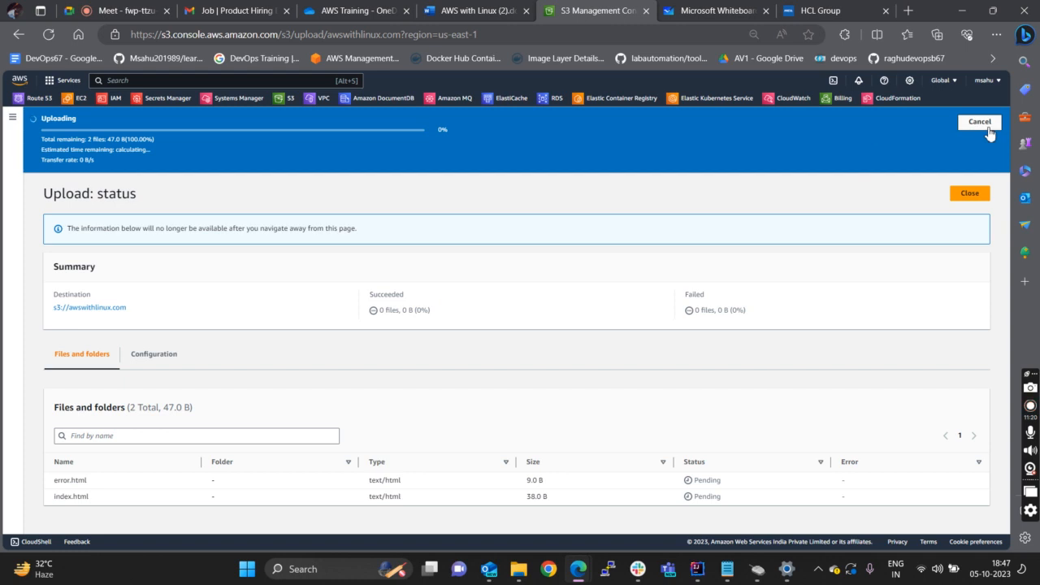
# - Mark "allow public access on both" in the Day 26 notes, and close the finished upload's status page in S3
pyautogui.click(476, 10)
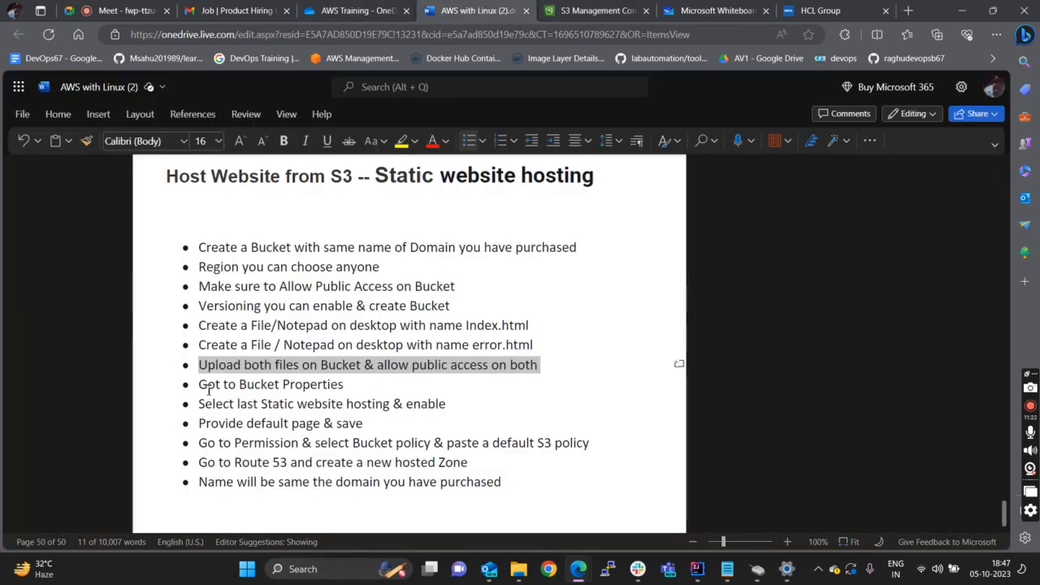
pyautogui.click(454, 367)
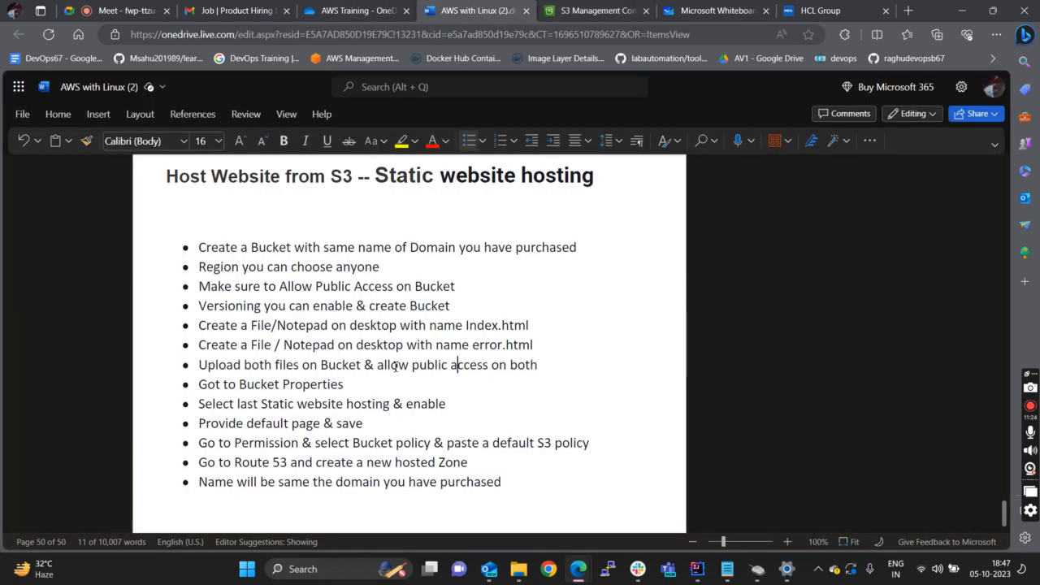
pyautogui.moveTo(388, 365); pyautogui.dragTo(538, 365)
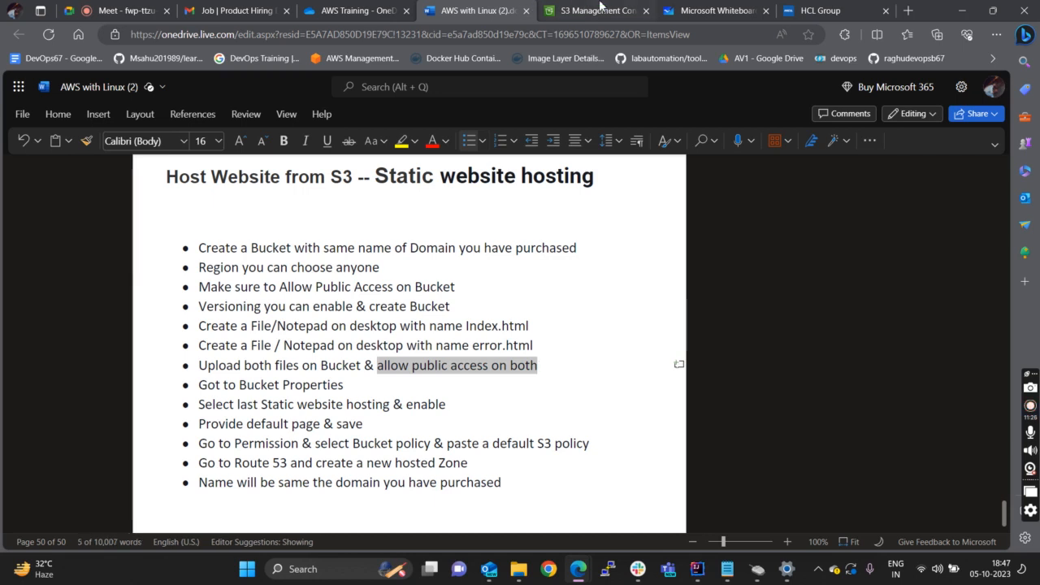
pyautogui.click(599, 6)
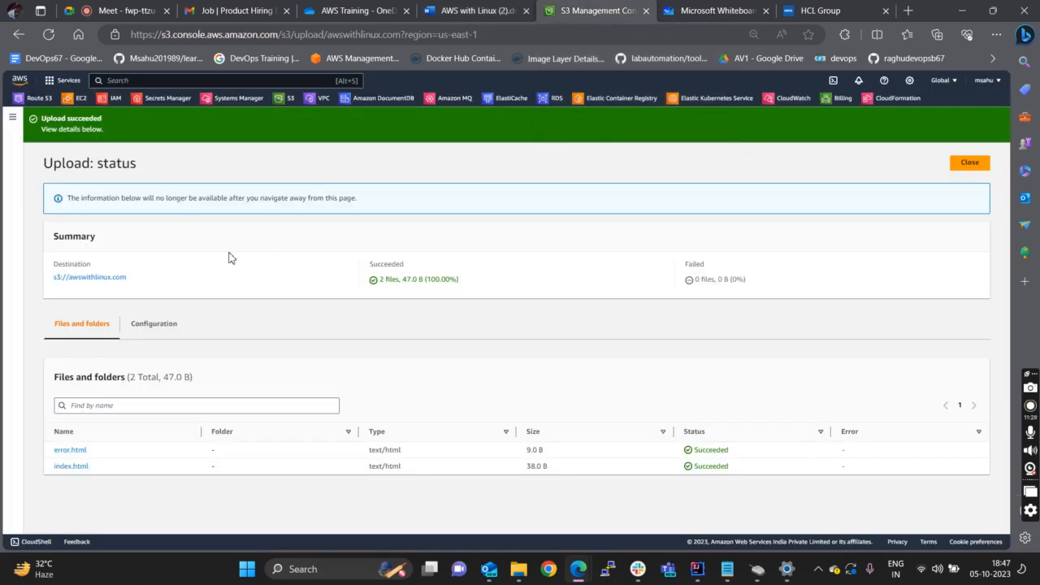
pyautogui.click(977, 163)
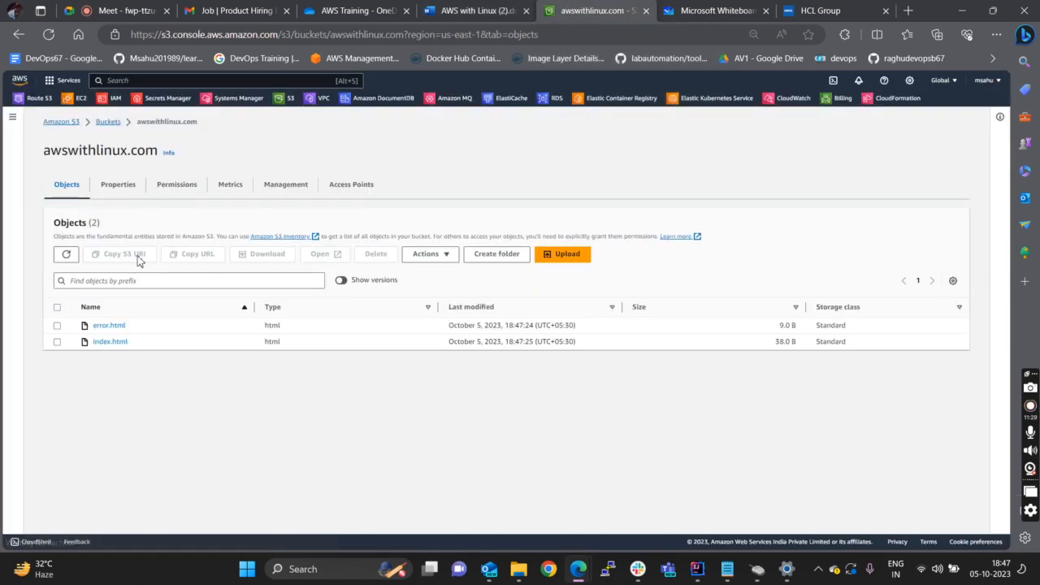
# - Look through the properties of the awswithlinux.com bucket
pyautogui.click(123, 188)
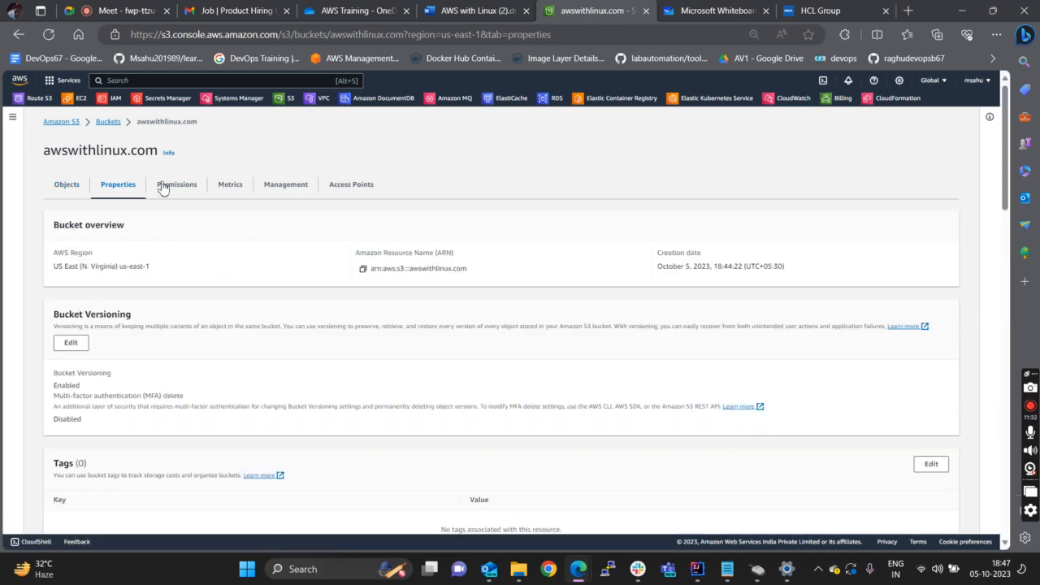
pyautogui.scroll(-2, 184, 264)
pyautogui.scroll(-9, 183, 261)
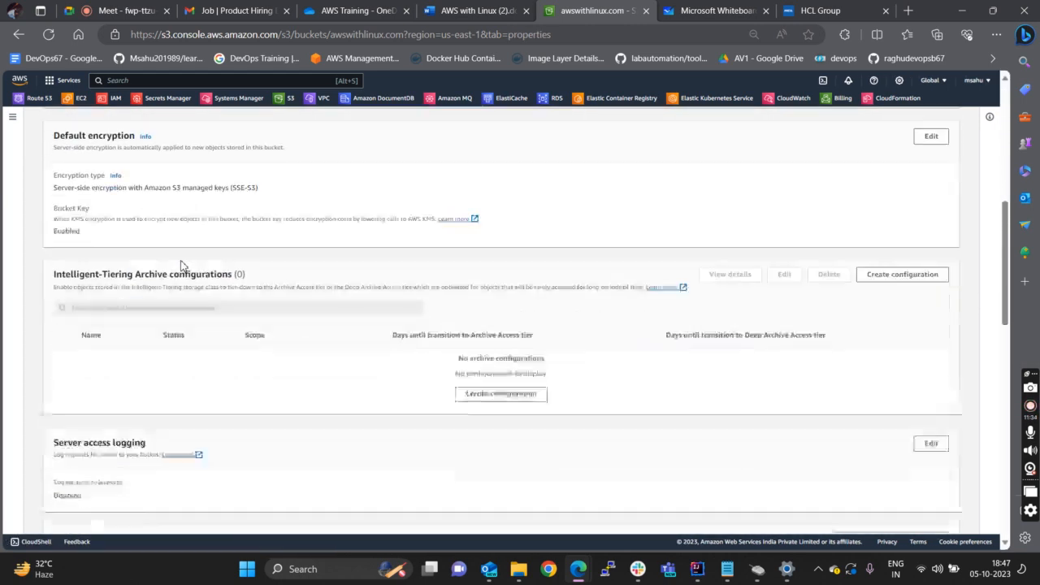
pyautogui.scroll(8, 183, 264)
pyautogui.scroll(4, 182, 266)
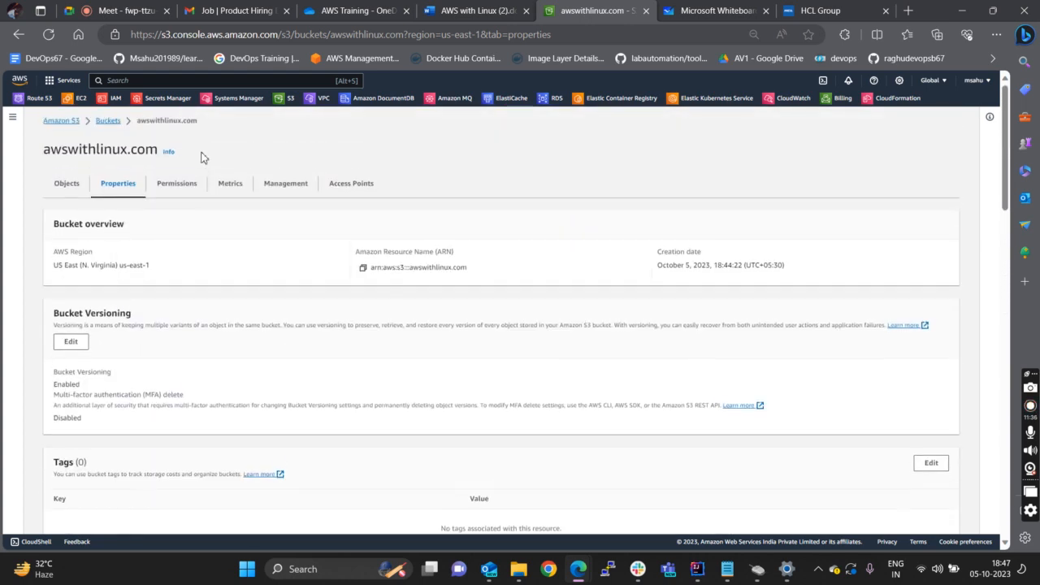
# - Edit the bucket's access control list to grant Everyone object List and bucket ACL Read, acknowledge the effects, and save the changes
pyautogui.click(176, 186)
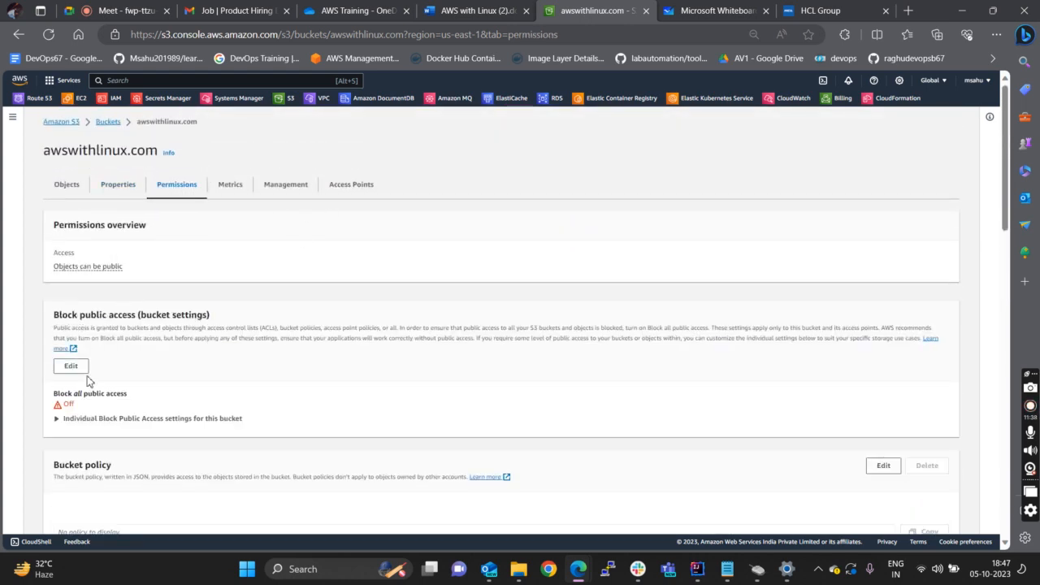
pyautogui.scroll(-2, 159, 374)
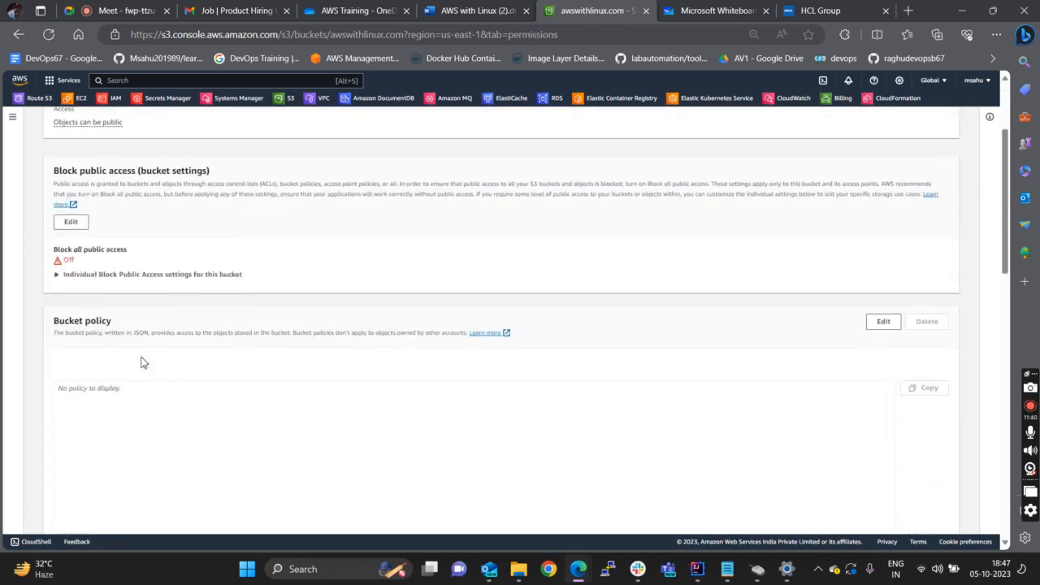
pyautogui.scroll(-10, 116, 343)
pyautogui.scroll(3, 115, 343)
pyautogui.scroll(3, 116, 343)
pyautogui.scroll(-2, 116, 343)
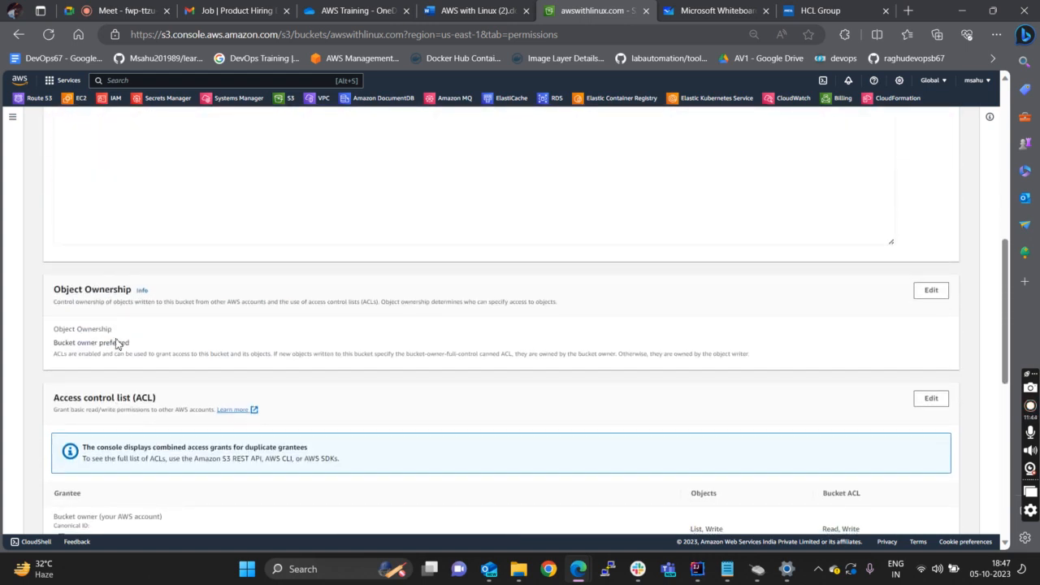
pyautogui.scroll(-1, 251, 349)
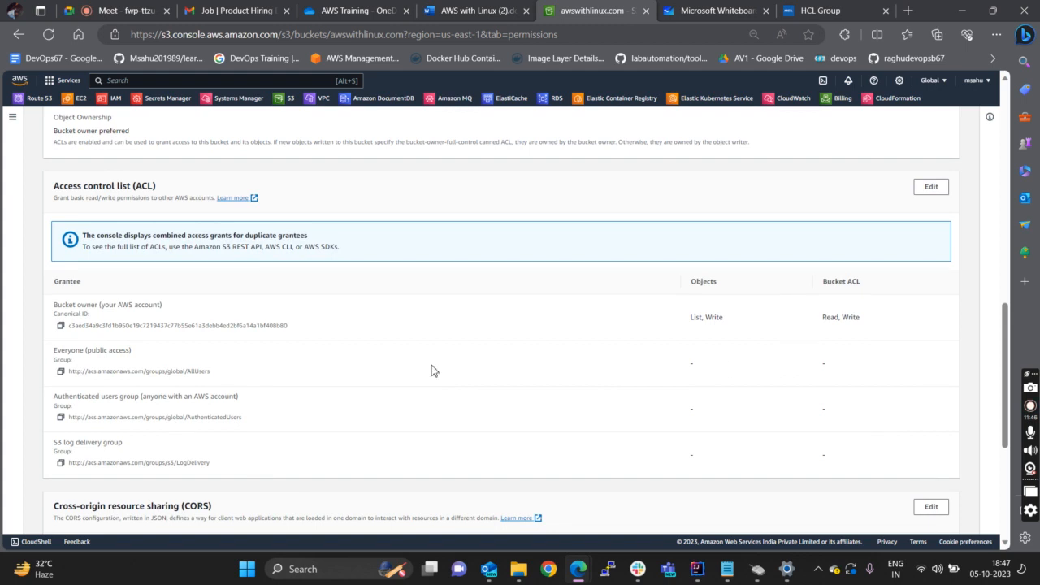
pyautogui.click(931, 187)
pyautogui.click(157, 319)
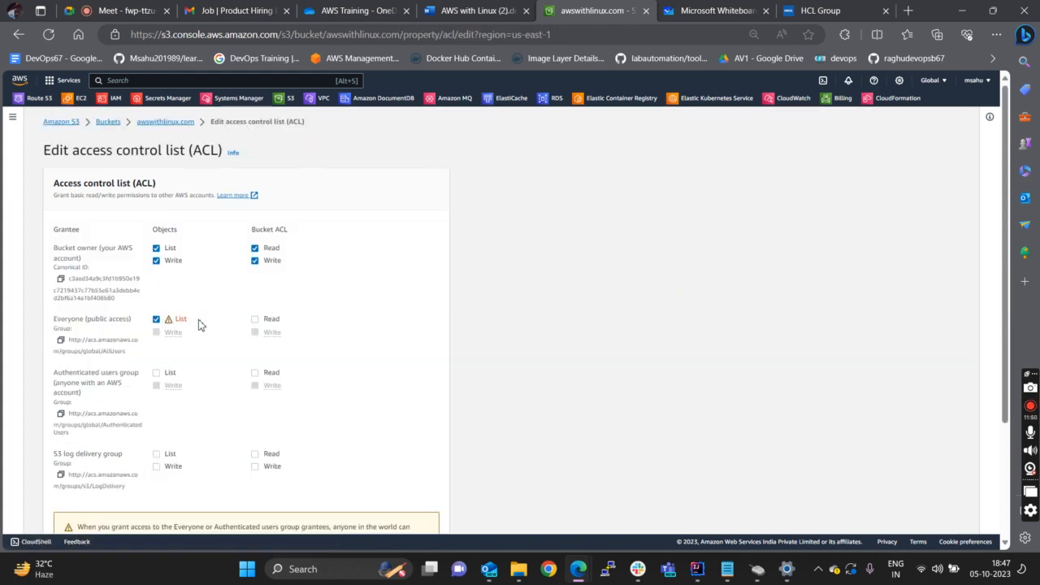
pyautogui.click(254, 319)
pyautogui.scroll(-3, 467, 352)
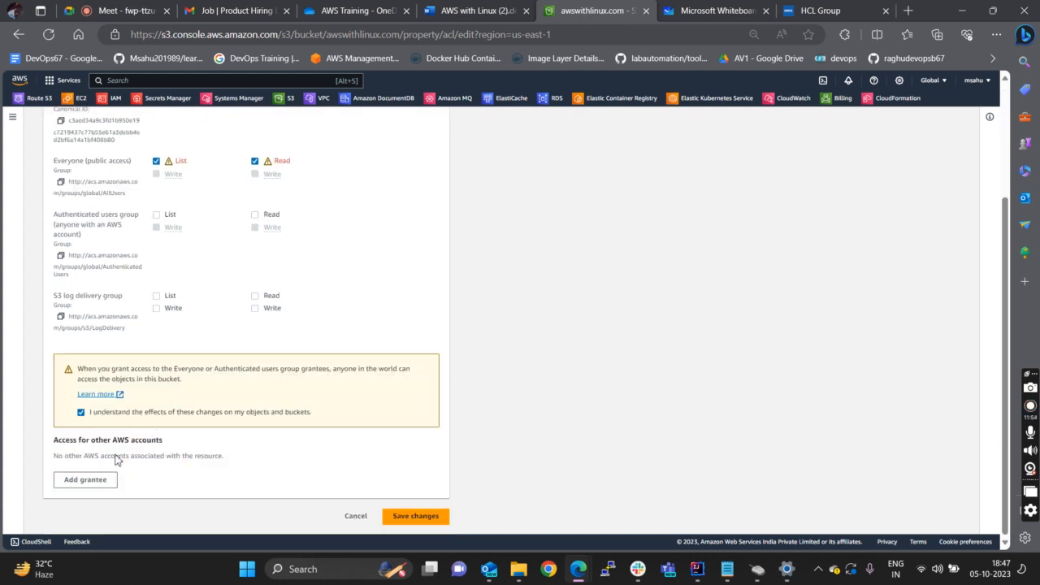
pyautogui.click(409, 520)
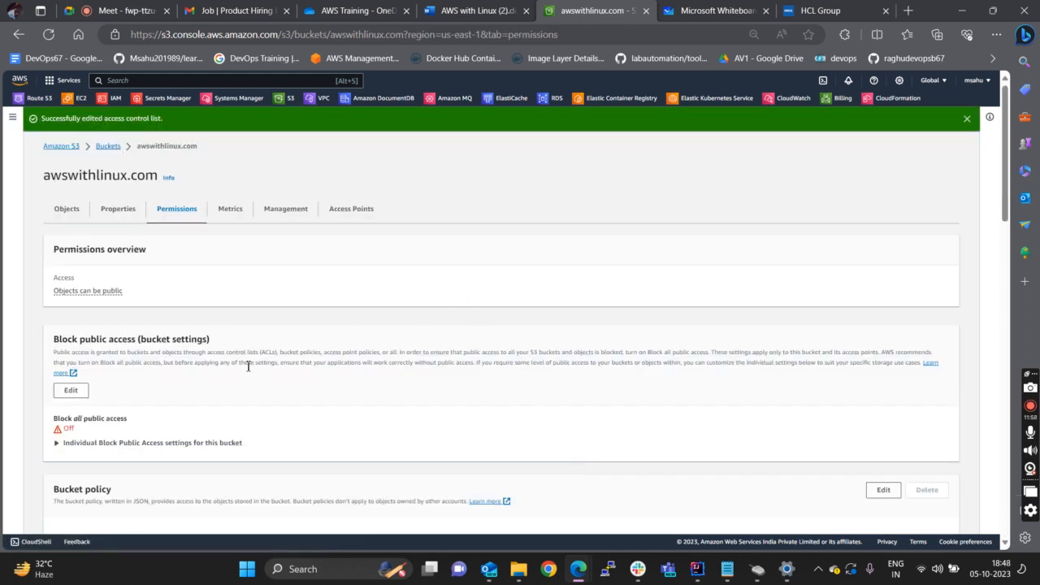
# - Return to the bucket list and refresh it to check the access status of awswithlinux.com
pyautogui.scroll(-2, 231, 370)
pyautogui.scroll(2, 230, 366)
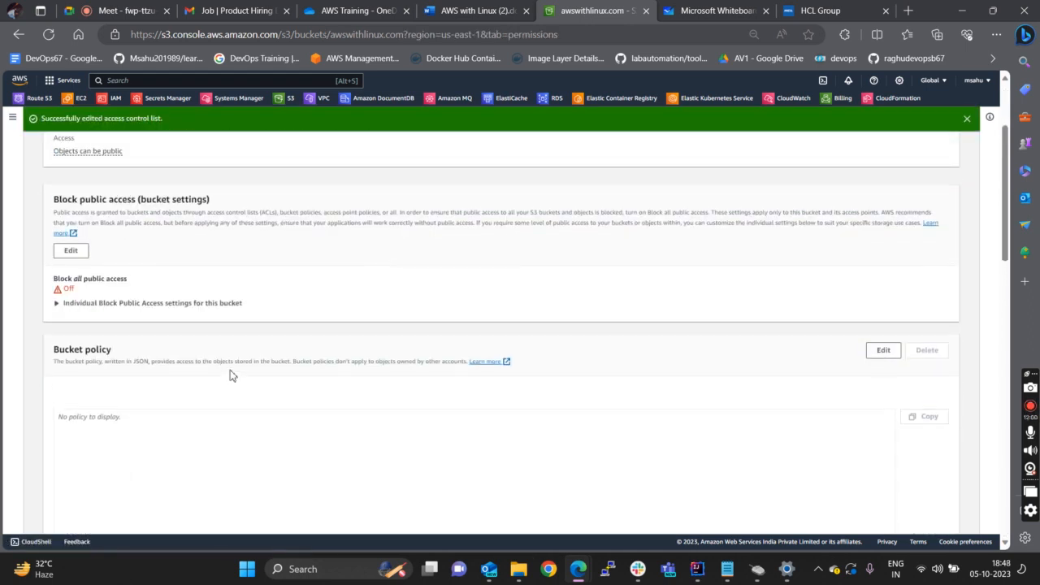
pyautogui.scroll(3, 231, 372)
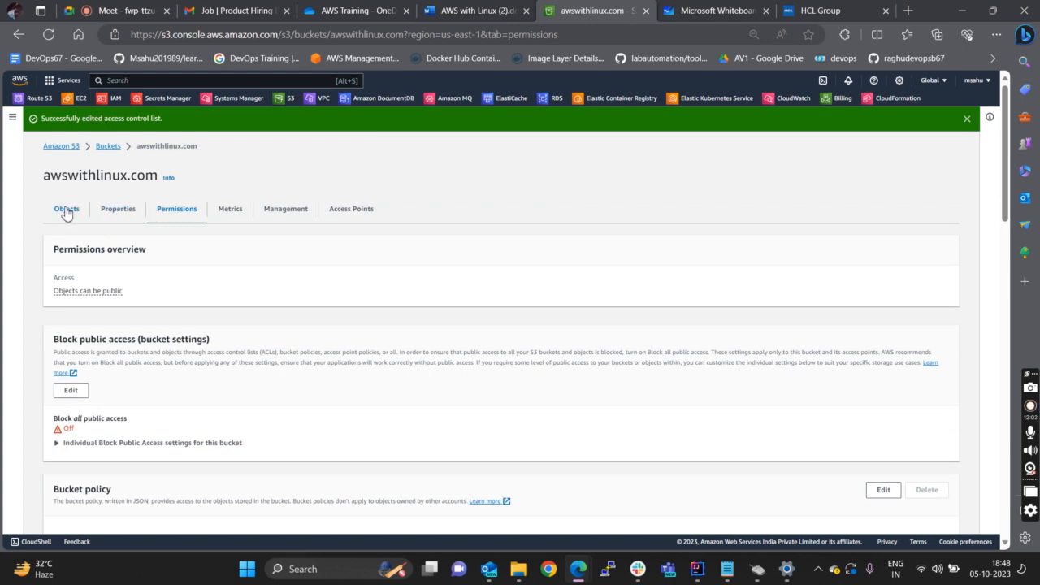
pyautogui.click(111, 149)
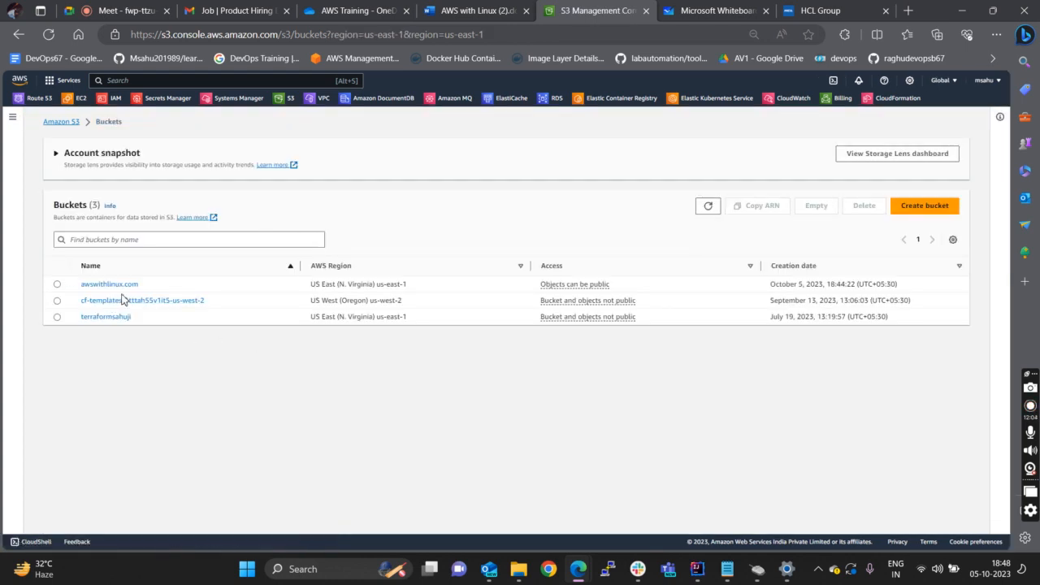
pyautogui.click(707, 207)
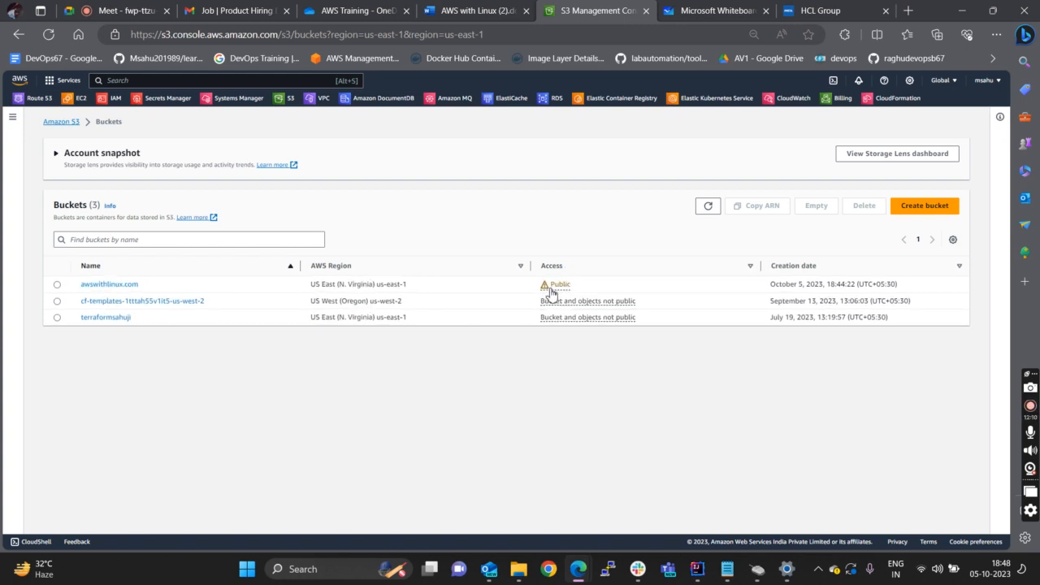
# - Open index.html from the awswithlinux.com bucket through its object URL and reload the page to test public access
pyautogui.click(126, 286)
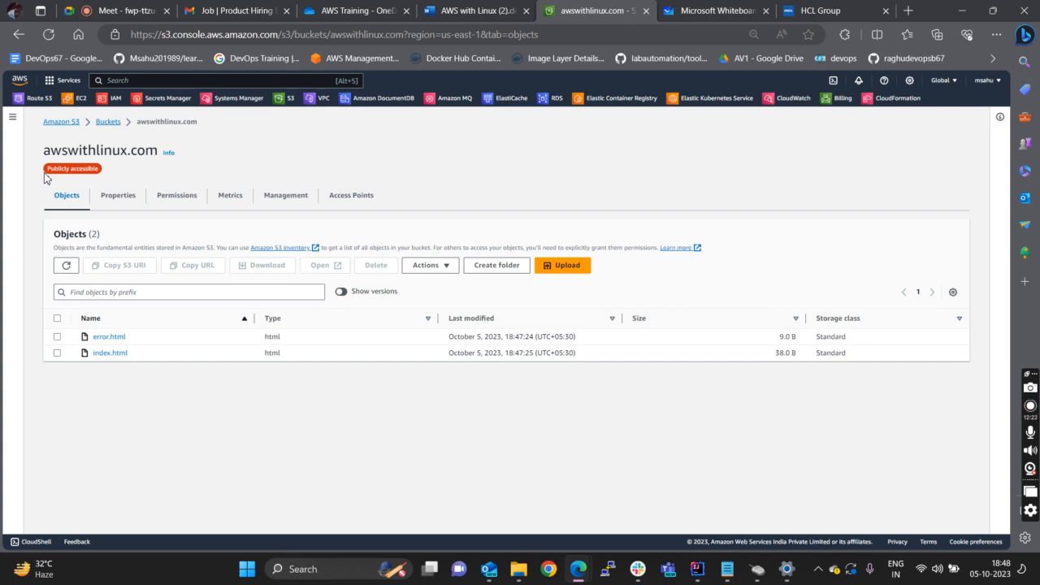
pyautogui.click(106, 352)
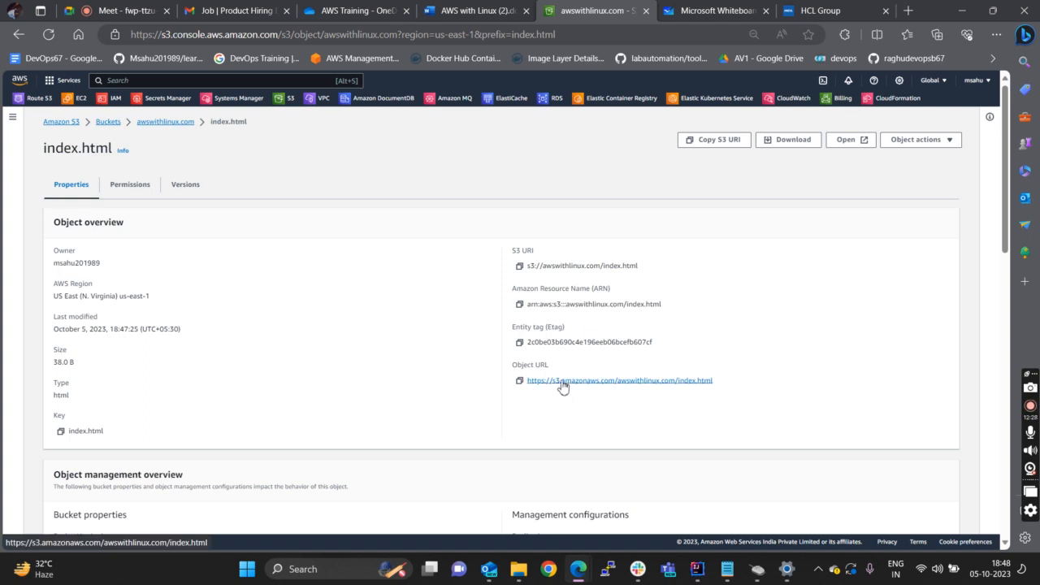
pyautogui.click(564, 385)
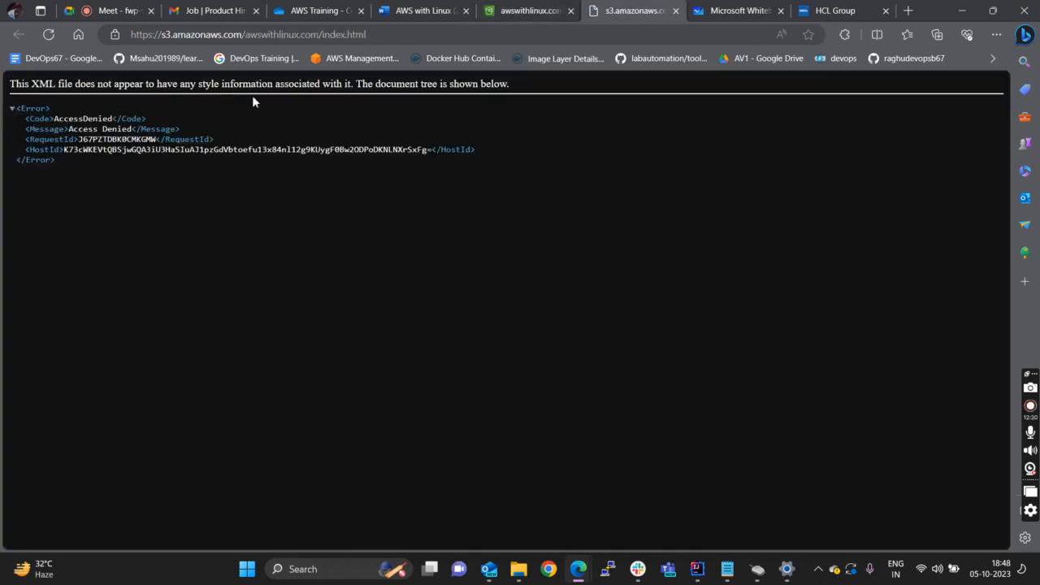
pyautogui.click(538, 8)
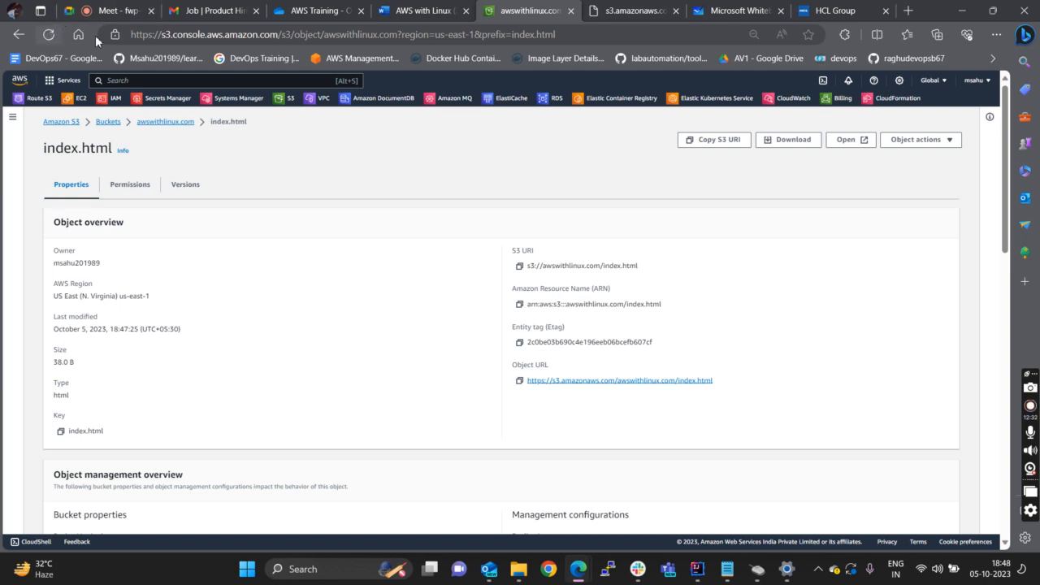
pyautogui.click(622, 8)
pyautogui.click(50, 35)
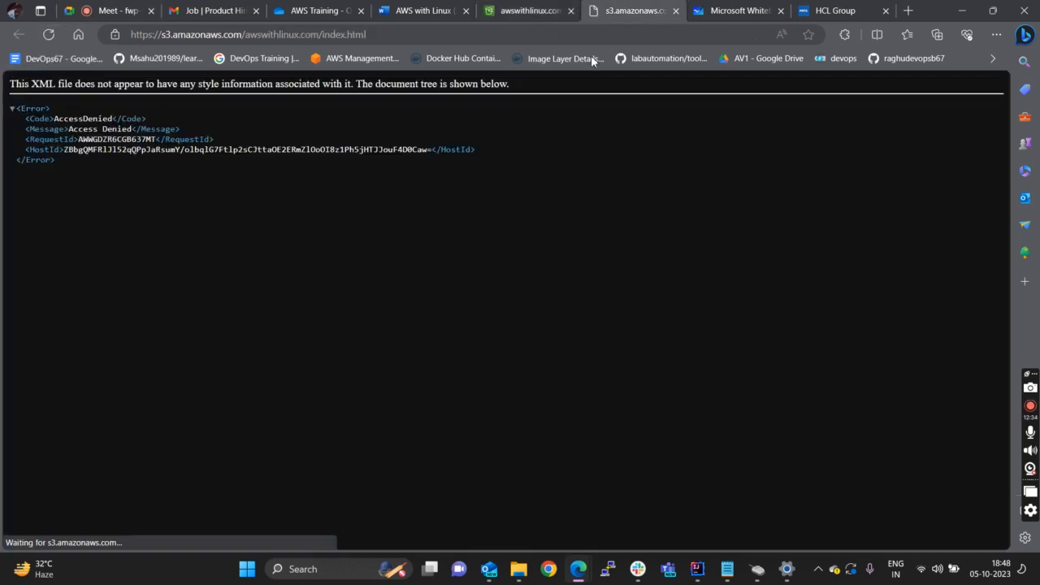
# - Edit index.html's access control list to grant Everyone Read on the object and object ACL, acknowledge the effects, and save the changes
pyautogui.click(538, 10)
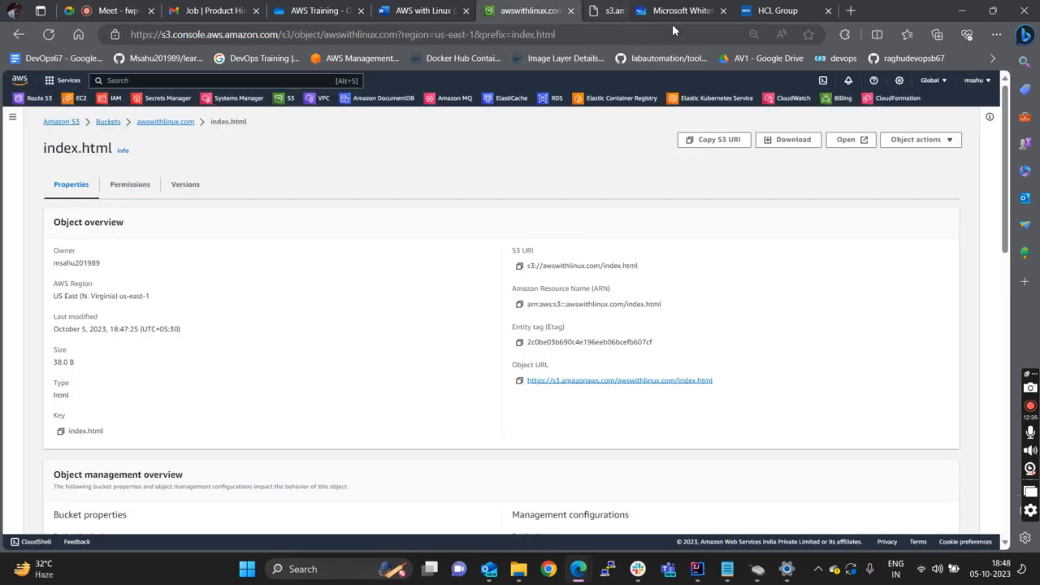
pyautogui.click(675, 11)
pyautogui.click(128, 185)
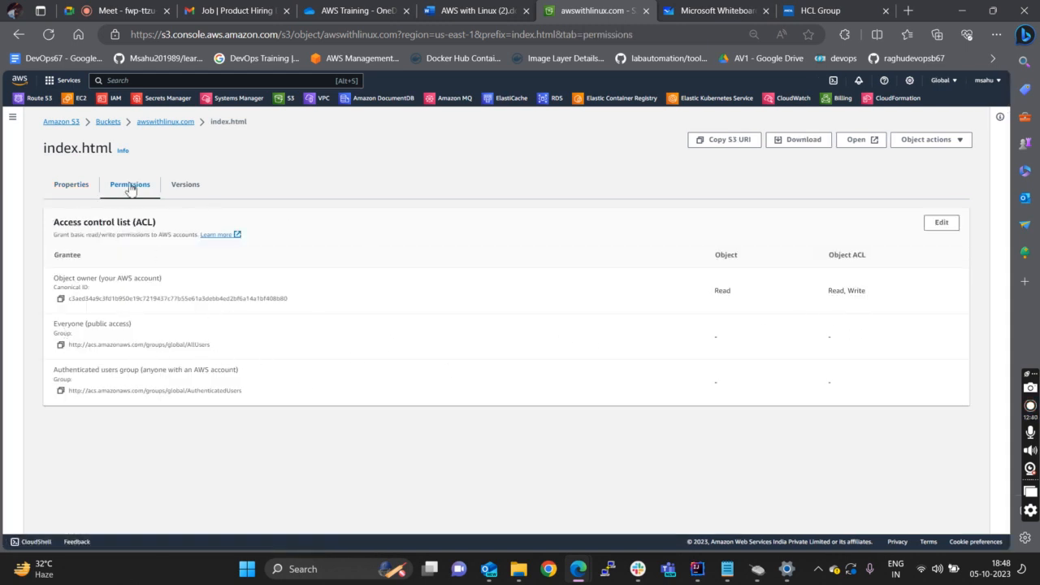
pyautogui.click(941, 222)
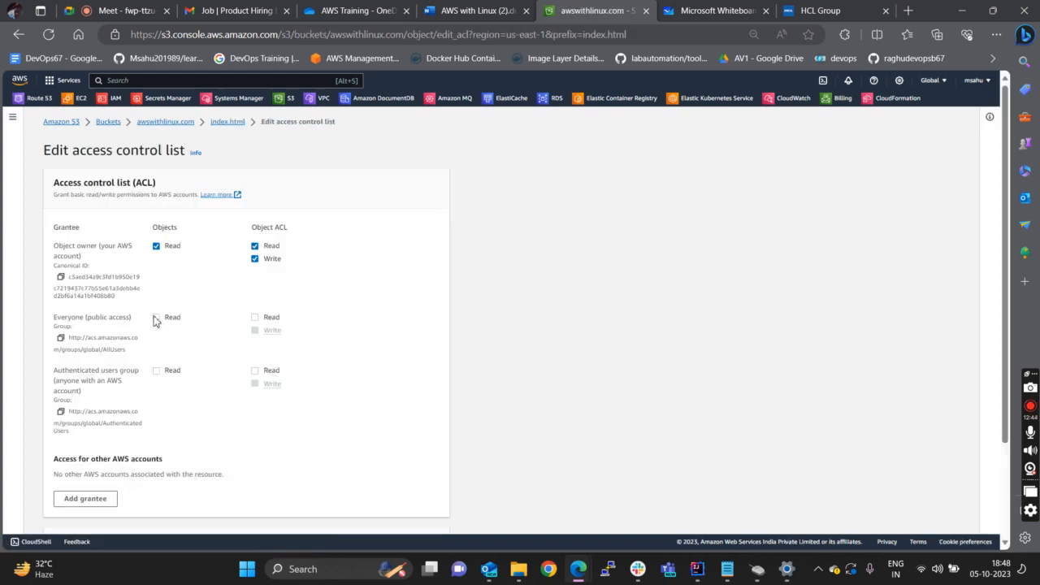
pyautogui.click(157, 318)
pyautogui.click(255, 318)
pyautogui.scroll(-3, 372, 379)
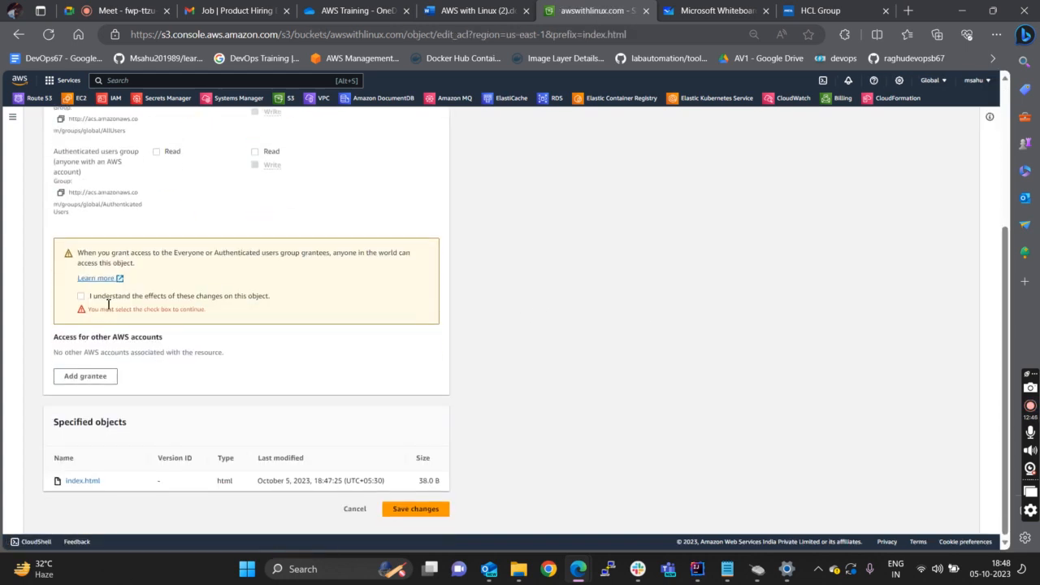
pyautogui.click(82, 297)
pyautogui.click(428, 510)
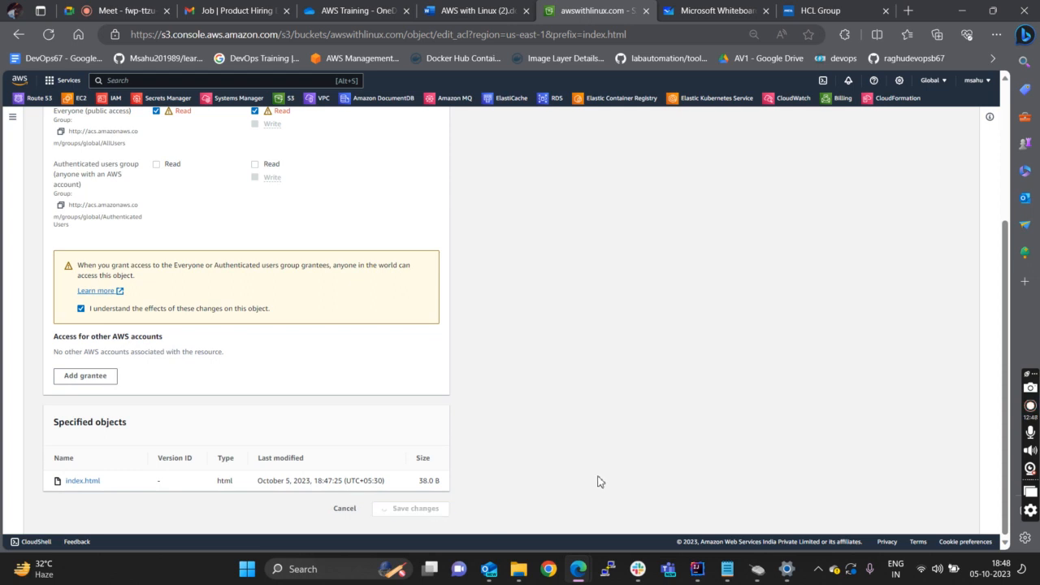
# - Edit error.html's access control list to grant Everyone Read on the object and object ACL, acknowledge the effects, and save the changes
pyautogui.click(146, 147)
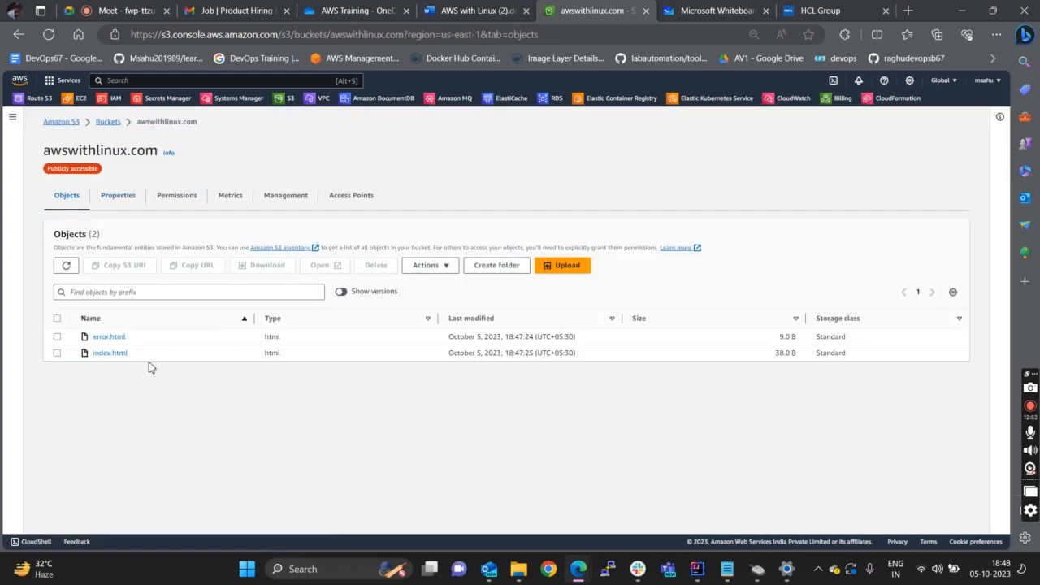
pyautogui.click(107, 337)
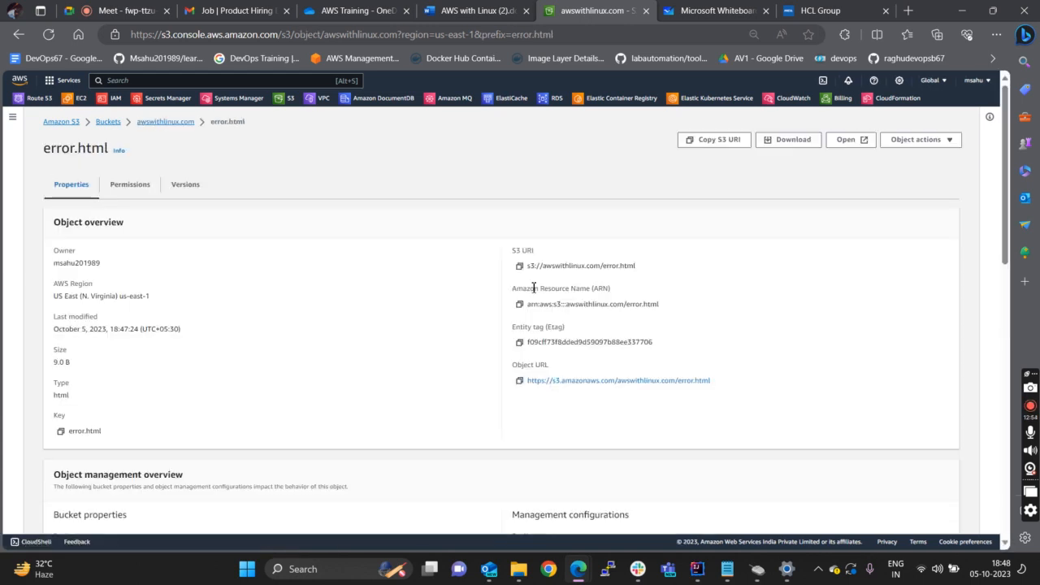
pyautogui.click(139, 189)
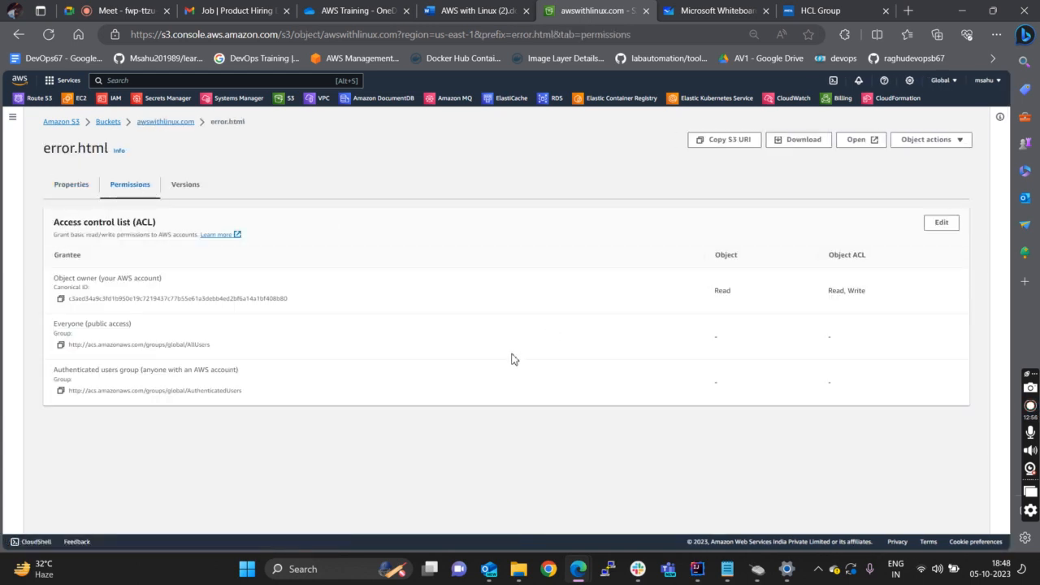
pyautogui.click(943, 223)
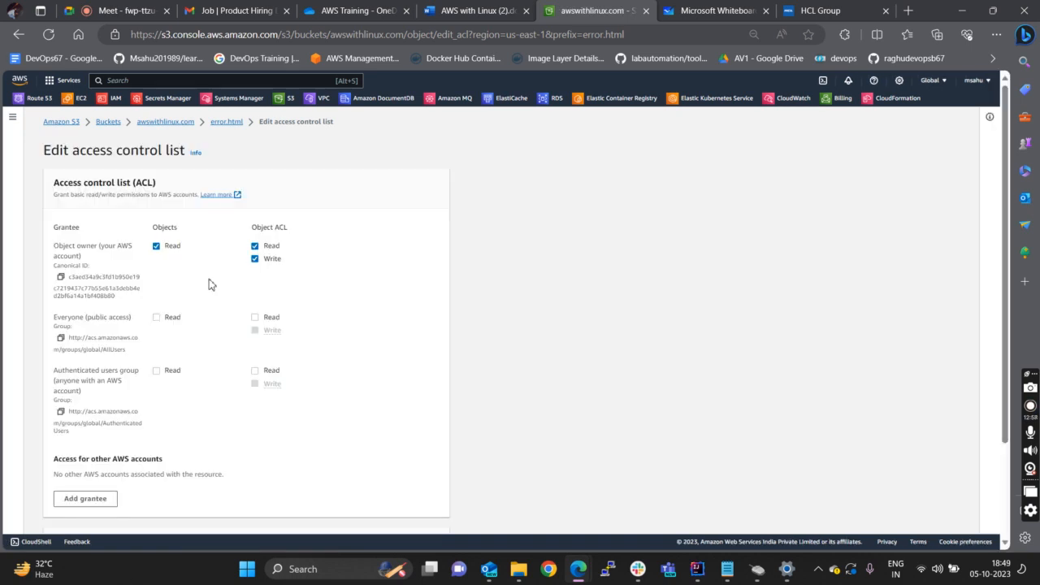
pyautogui.click(156, 318)
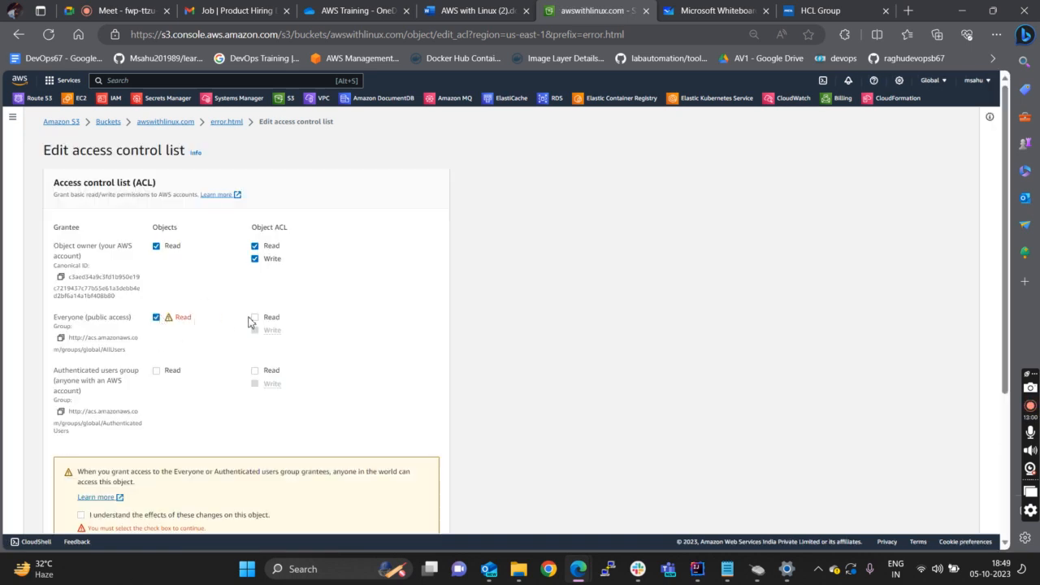
pyautogui.scroll(-3, 354, 295)
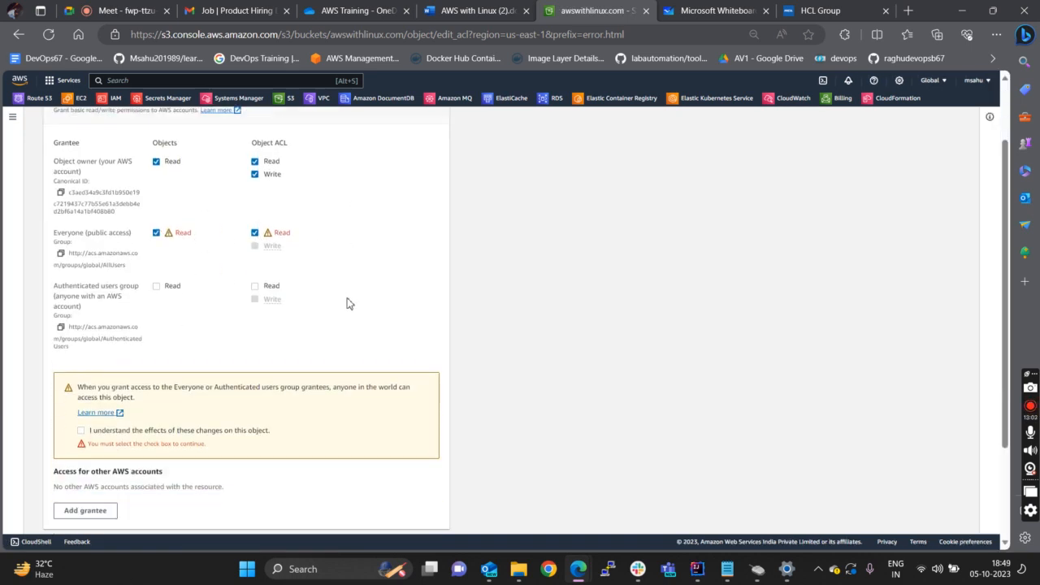
pyautogui.click(84, 300)
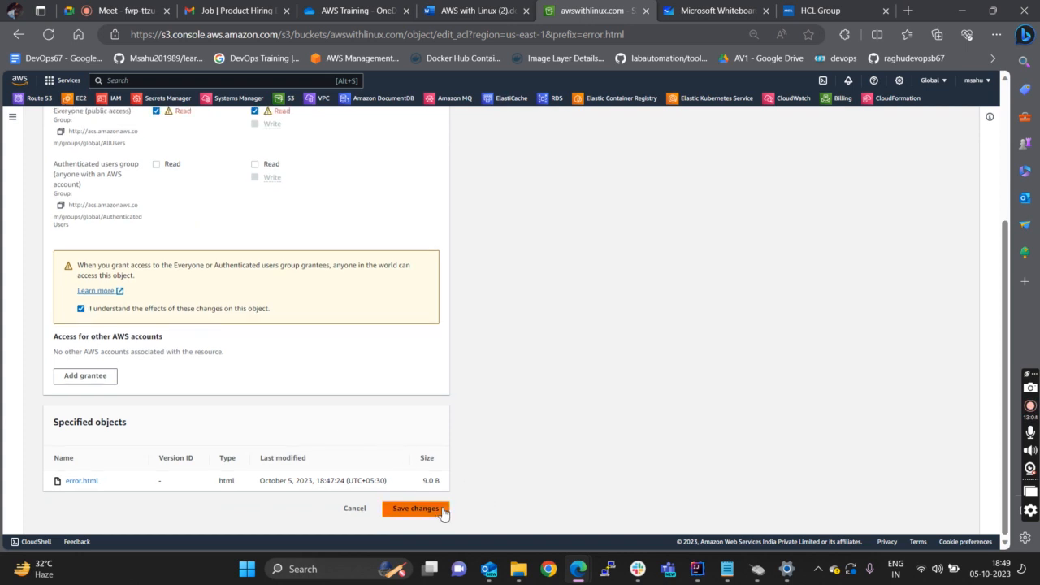
pyautogui.click(441, 511)
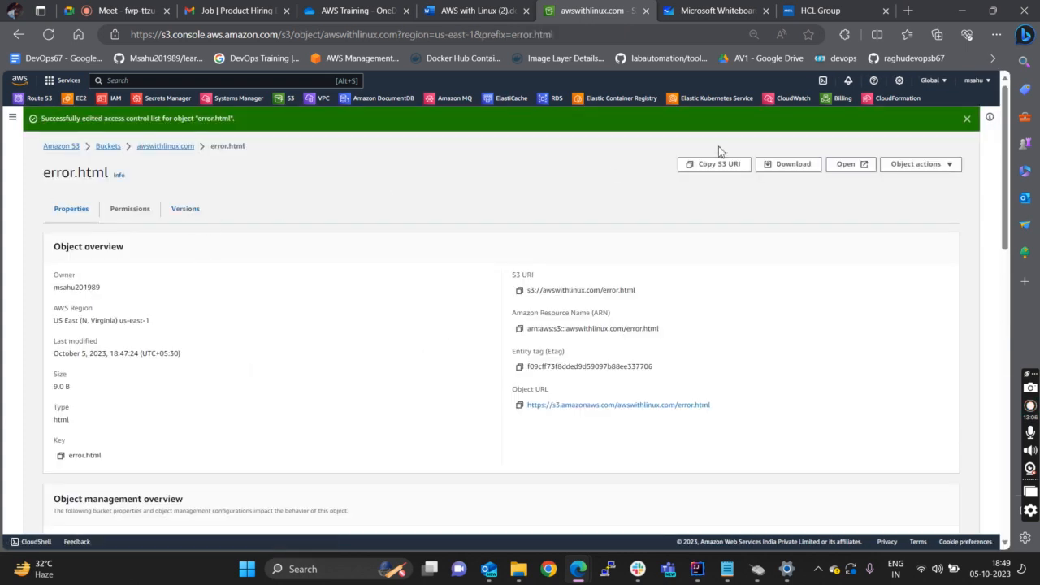
# - Open index.html from the awswithlinux.com bucket through its object URL again to verify the page is publicly accessible
pyautogui.click(112, 147)
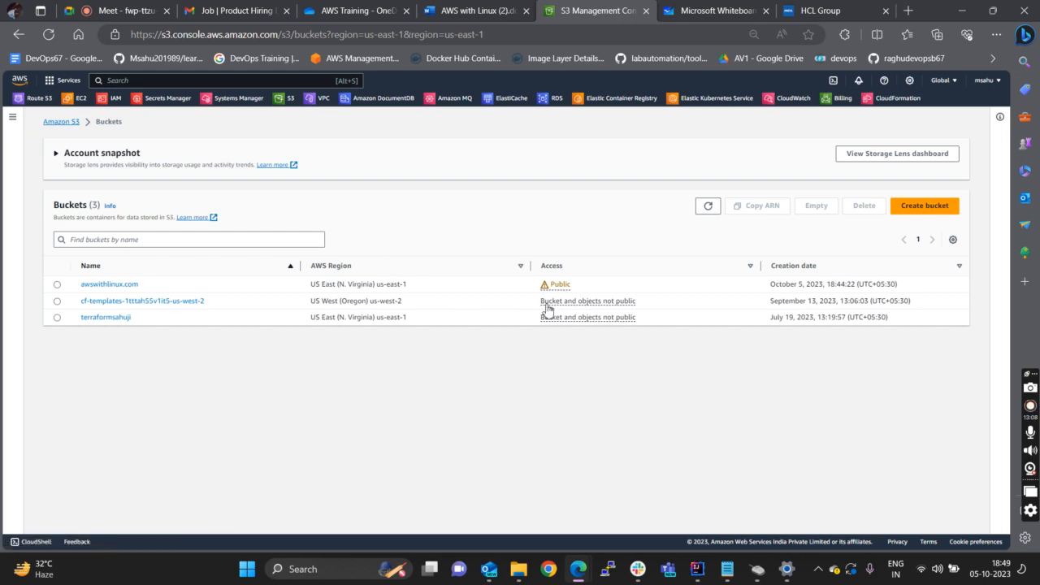
pyautogui.click(128, 284)
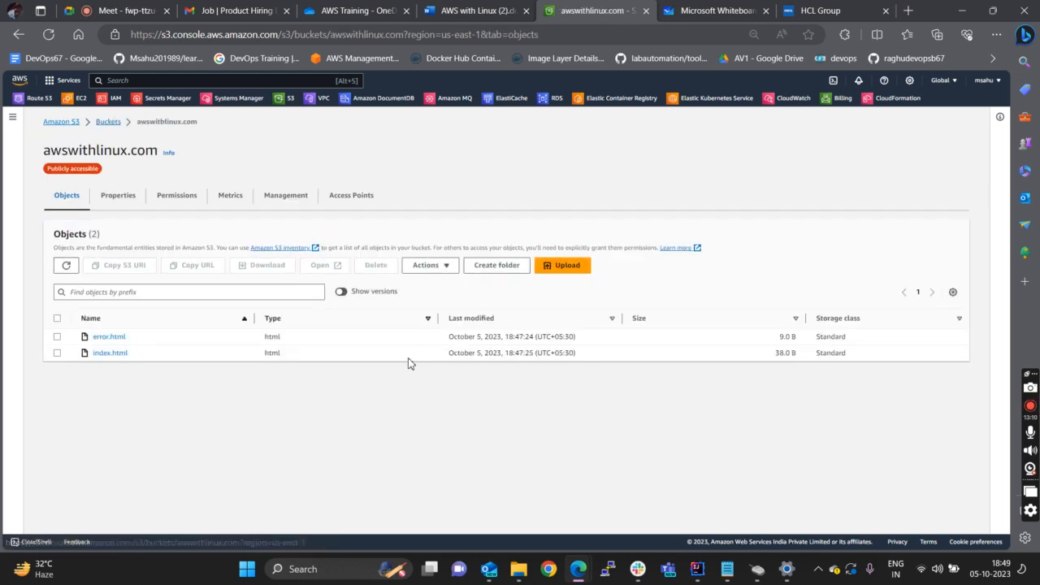
pyautogui.click(104, 355)
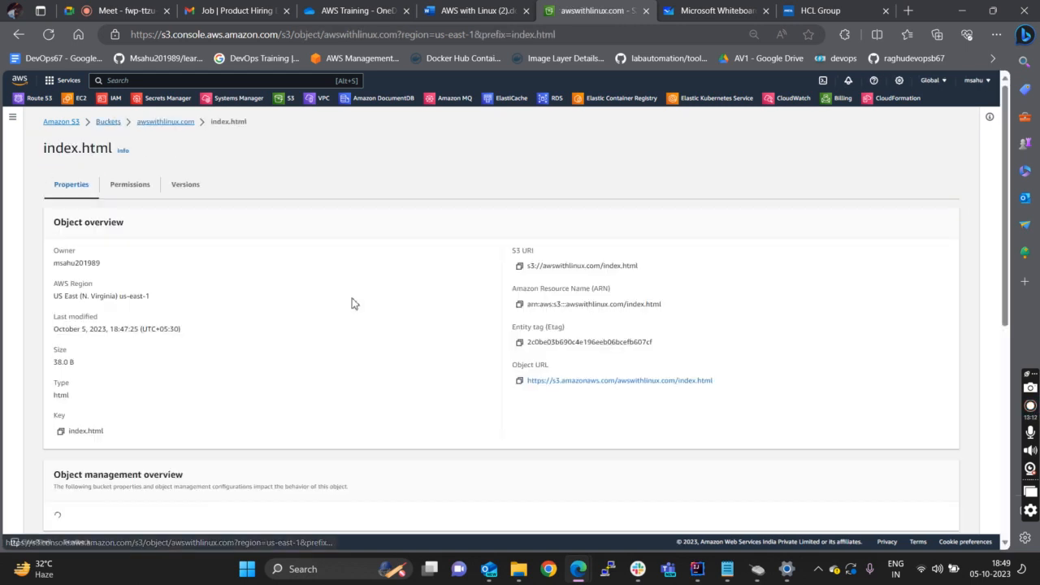
pyautogui.click(558, 382)
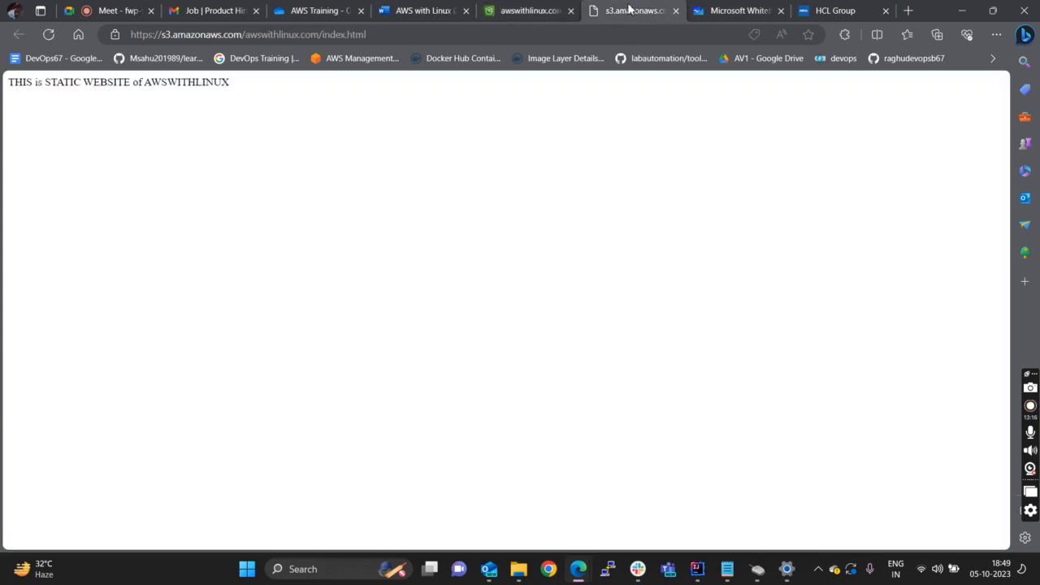
pyautogui.moveTo(16, 82); pyautogui.dragTo(236, 86)
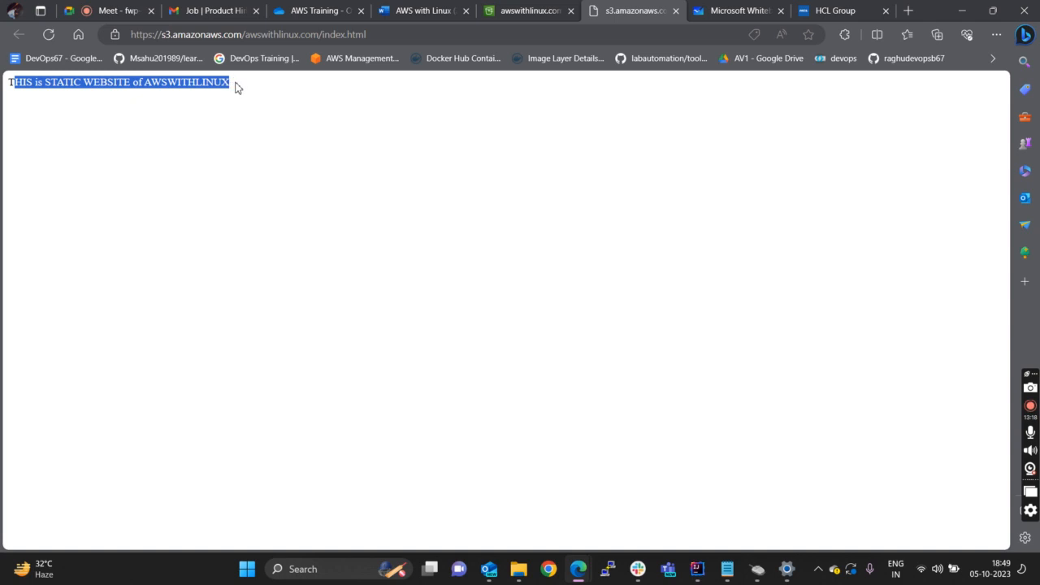
pyautogui.click(521, 107)
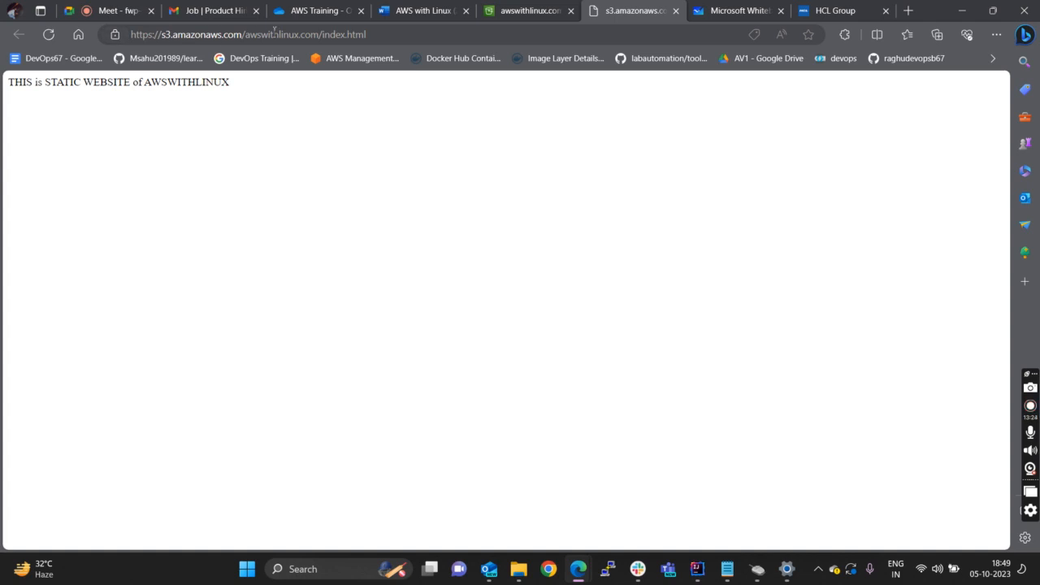
# - Review the static website hosting notes up to the bucket properties item, and return to the awswithlinux.com bucket's object list
pyautogui.click(536, 11)
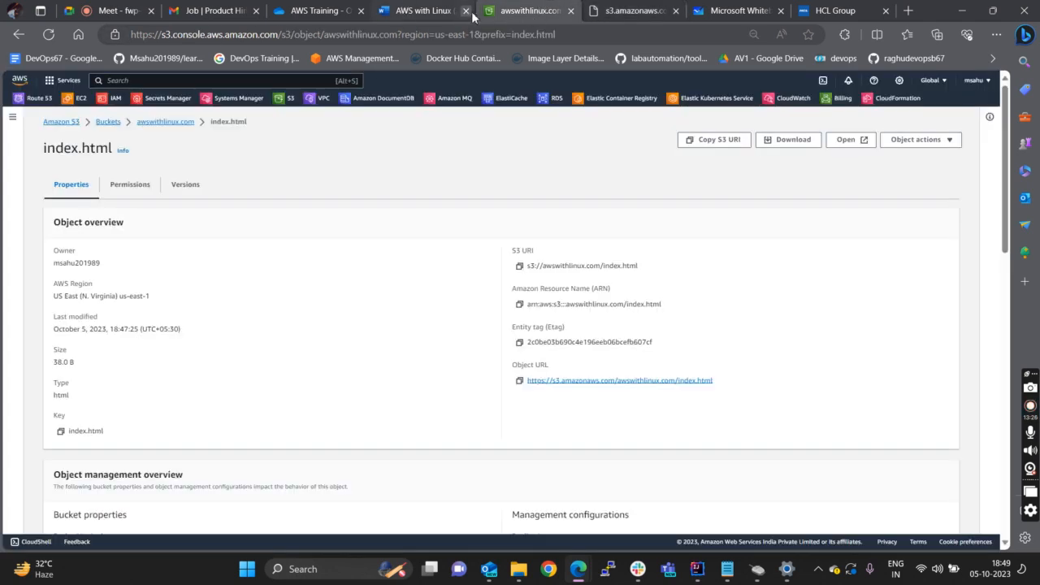
pyautogui.click(440, 6)
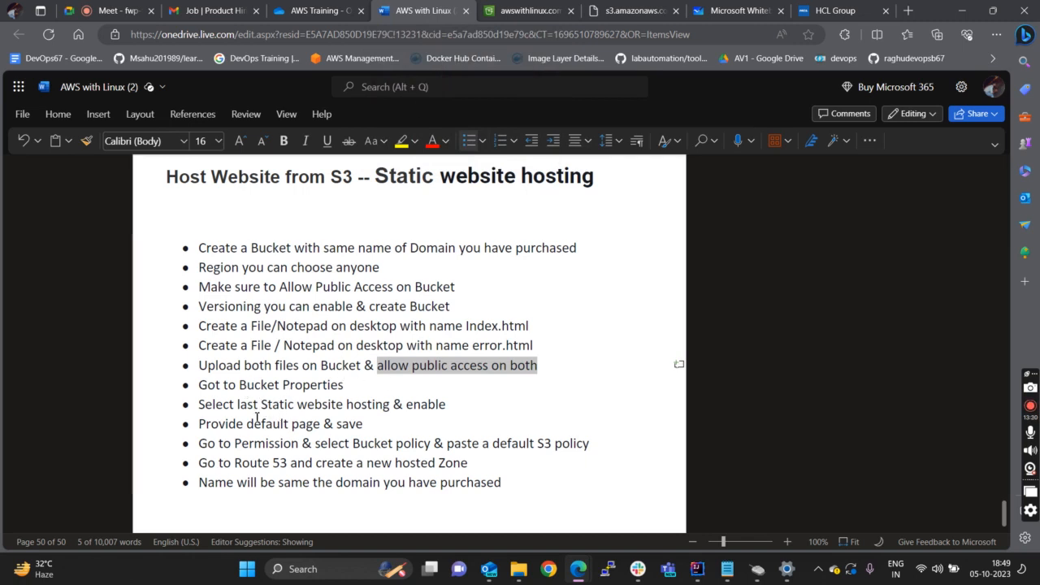
pyautogui.moveTo(201, 391); pyautogui.dragTo(370, 388)
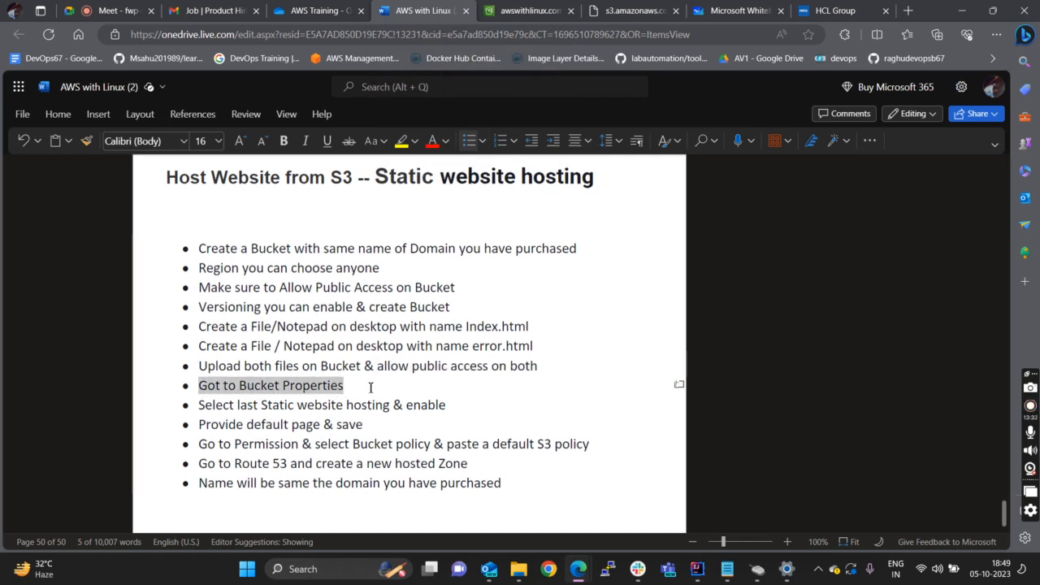
pyautogui.moveTo(546, 367); pyautogui.dragTo(139, 246)
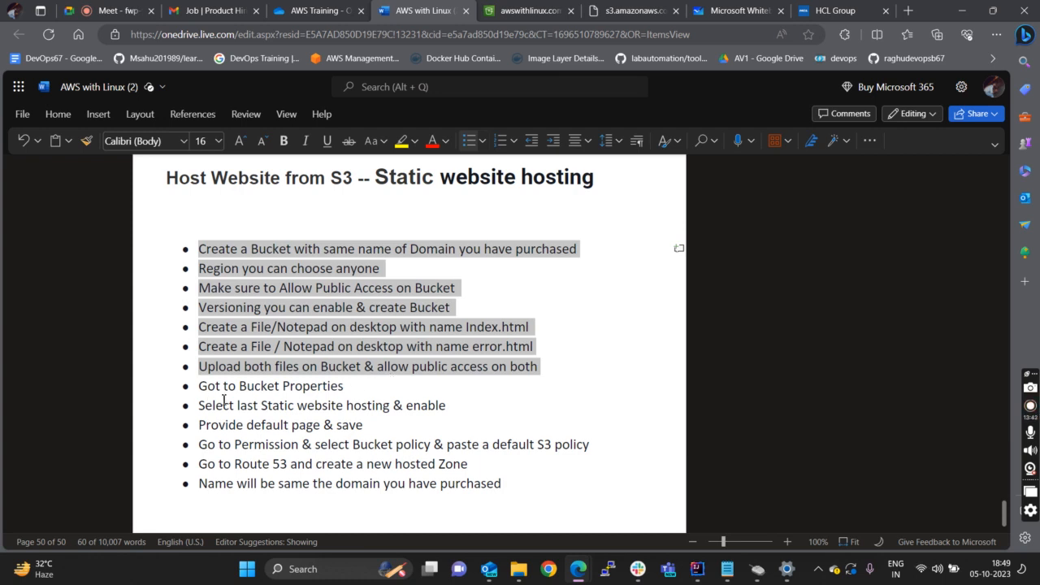
pyautogui.moveTo(203, 389); pyautogui.dragTo(374, 395)
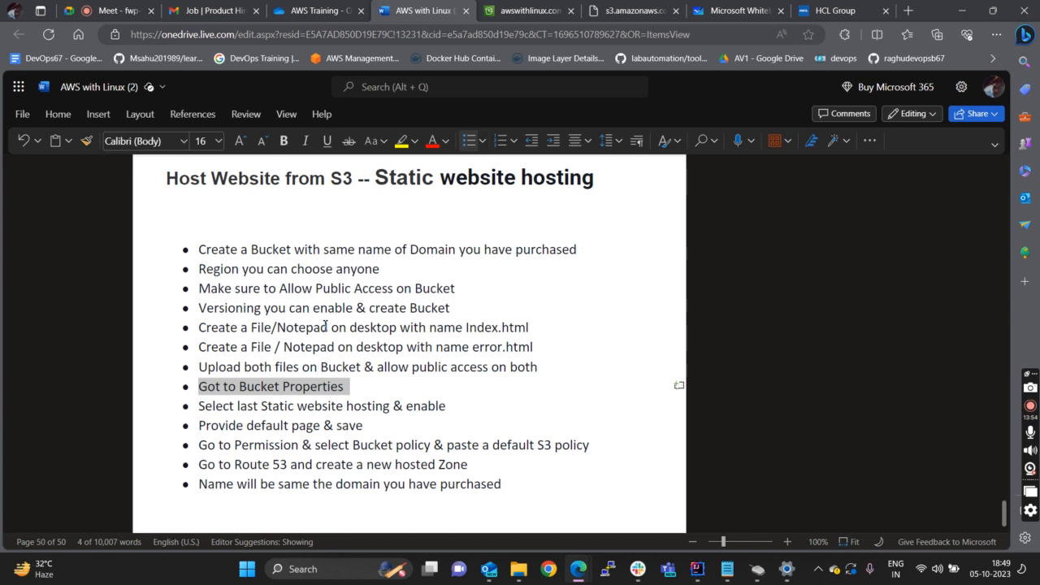
pyautogui.click(503, 10)
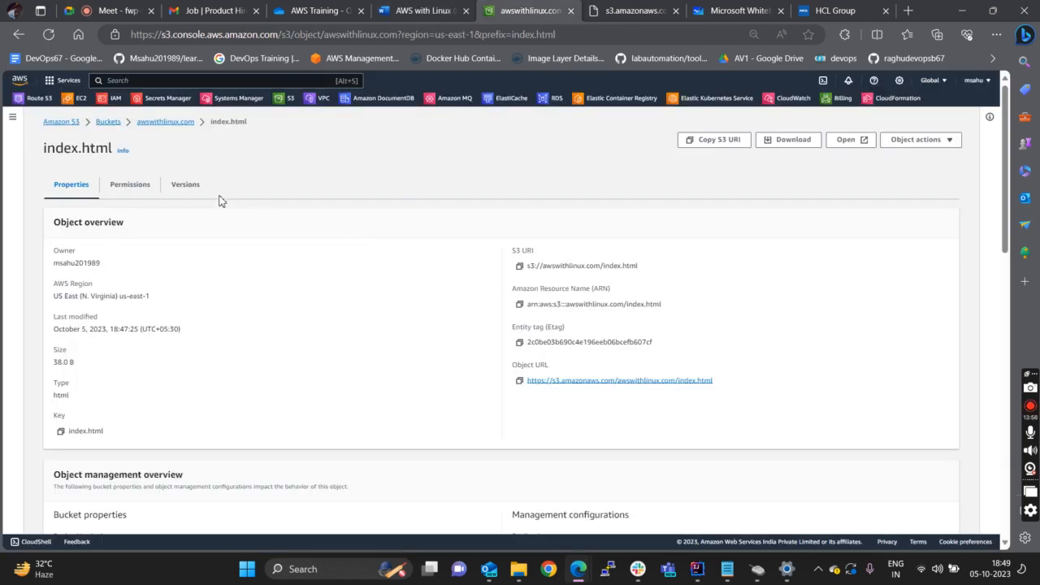
pyautogui.click(167, 123)
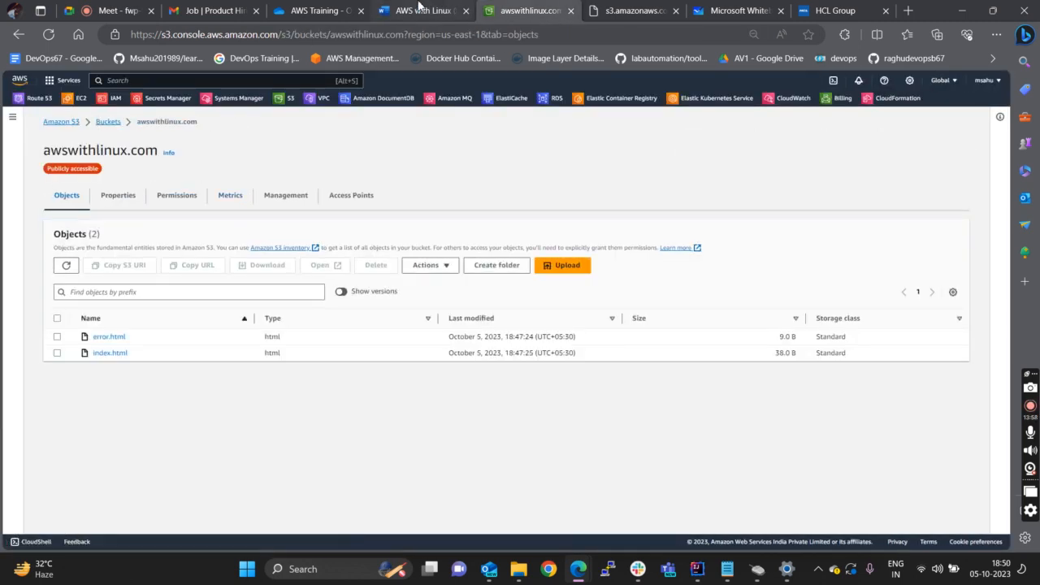
# - Switch to the Google Meet call and mute the participant whose microphone is on for everyone
pyautogui.click(108, 10)
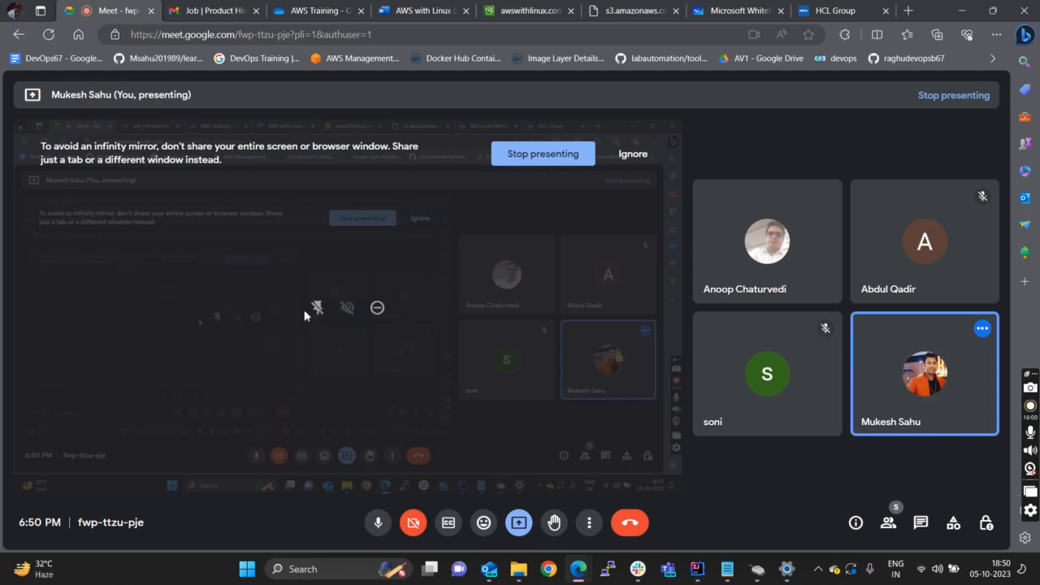
pyautogui.rightClick(780, 242)
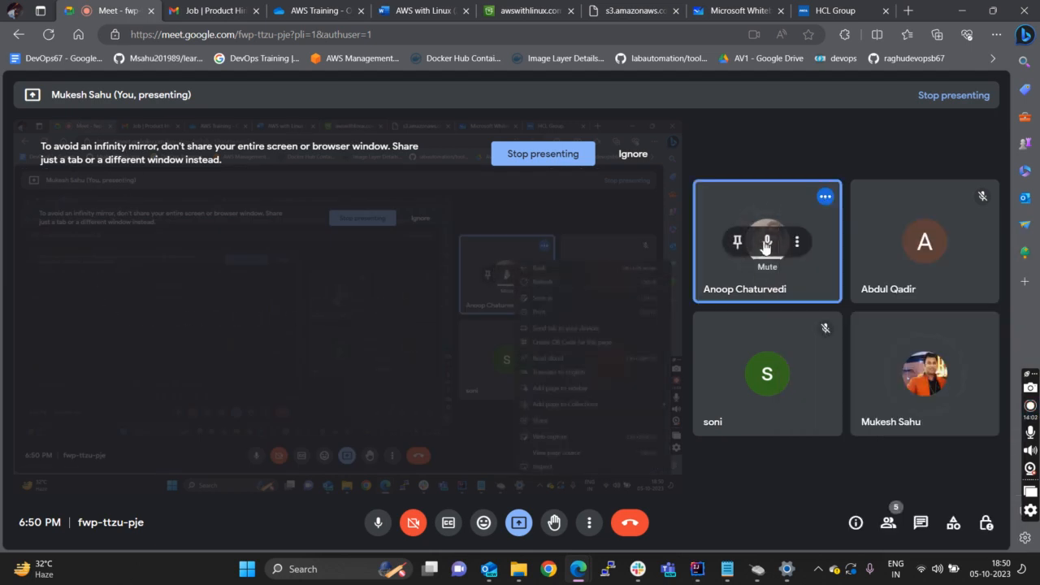
pyautogui.click(767, 244)
pyautogui.click(602, 340)
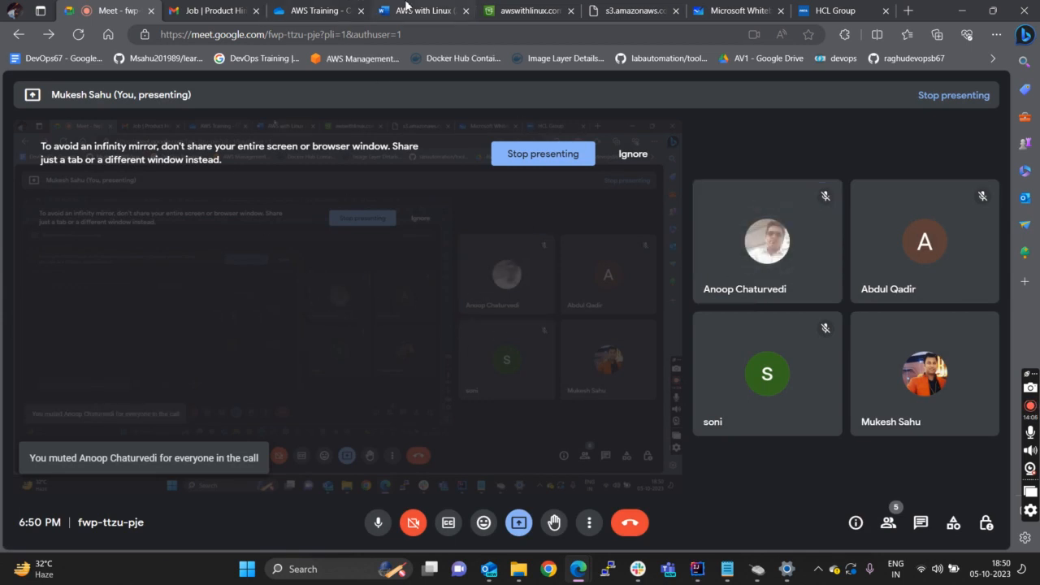
# - Close the Gmail page and ignore the infinity mirror warning in the Google Meet call
pyautogui.click(406, 8)
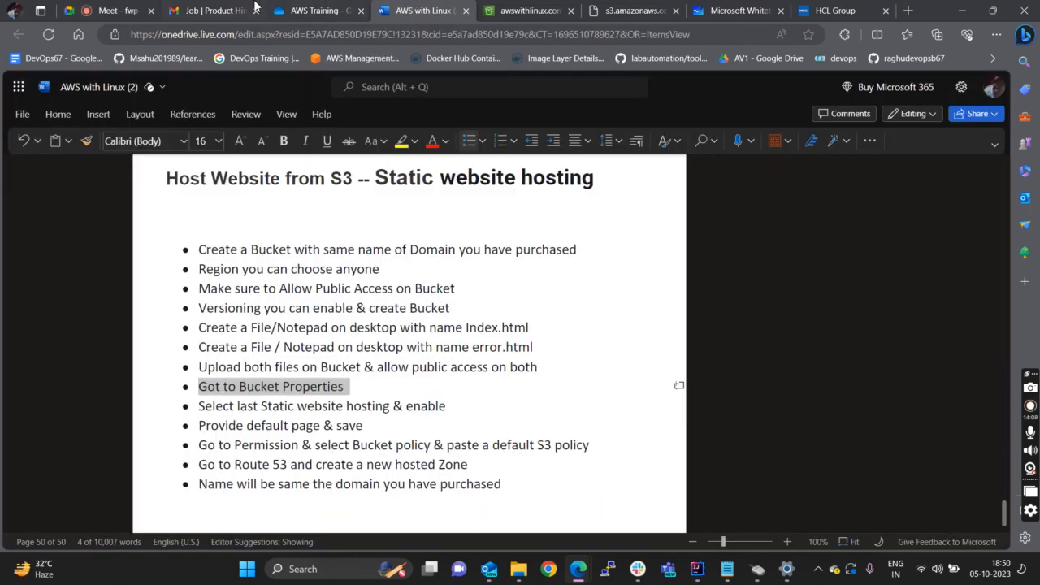
pyautogui.click(254, 8)
pyautogui.click(121, 14)
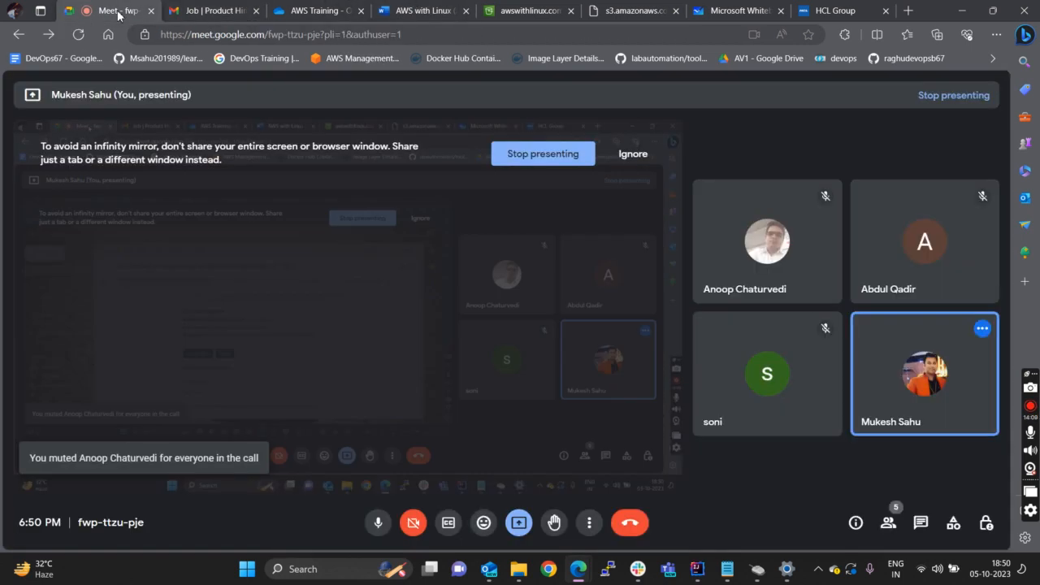
pyautogui.click(257, 11)
pyautogui.click(628, 156)
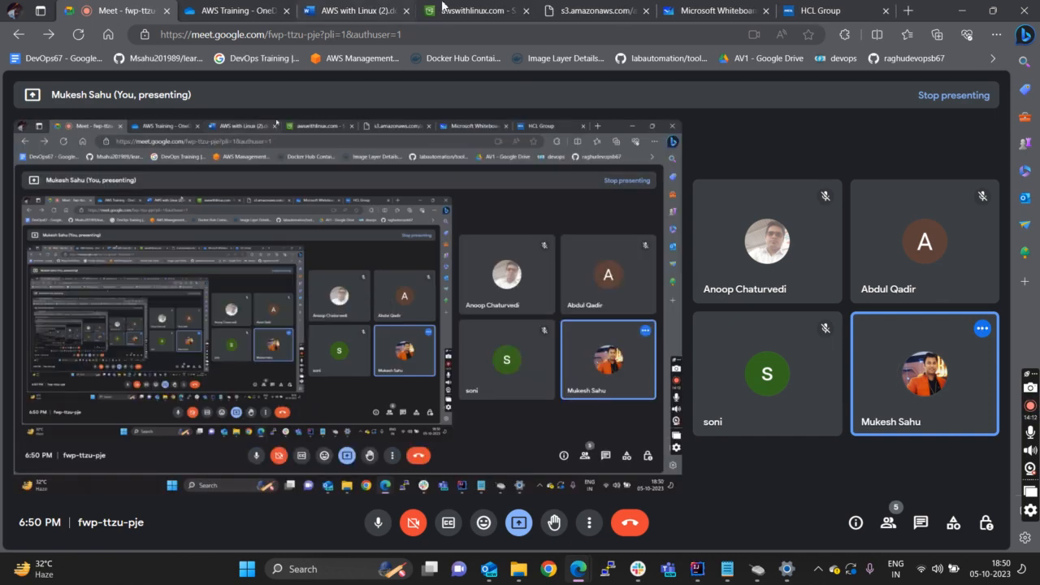
# - Return to the awswithlinux.com bucket in S3 and enable static website hosting in its properties for editing
pyautogui.click(479, 7)
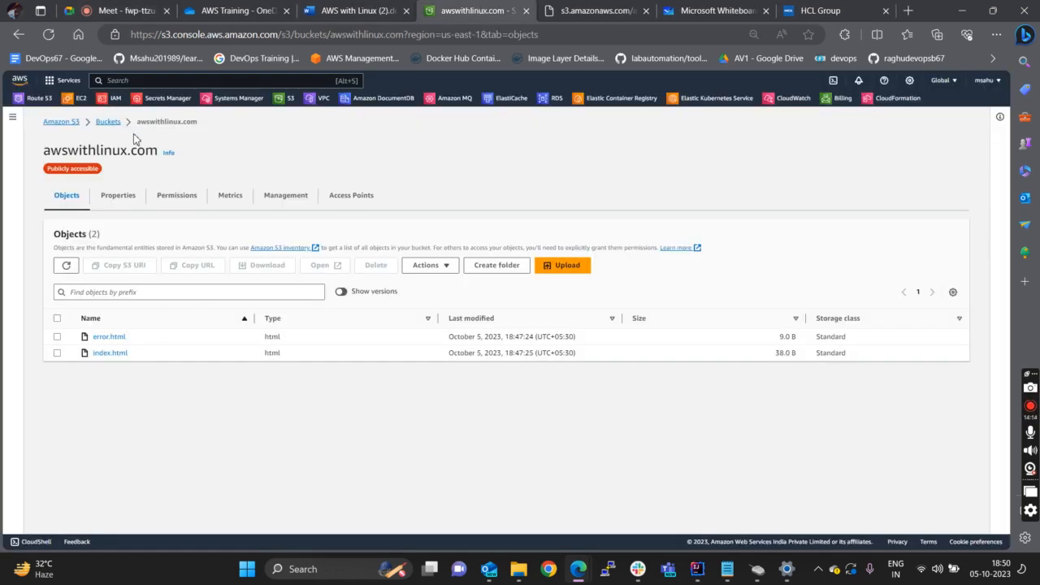
pyautogui.click(176, 199)
pyautogui.click(118, 196)
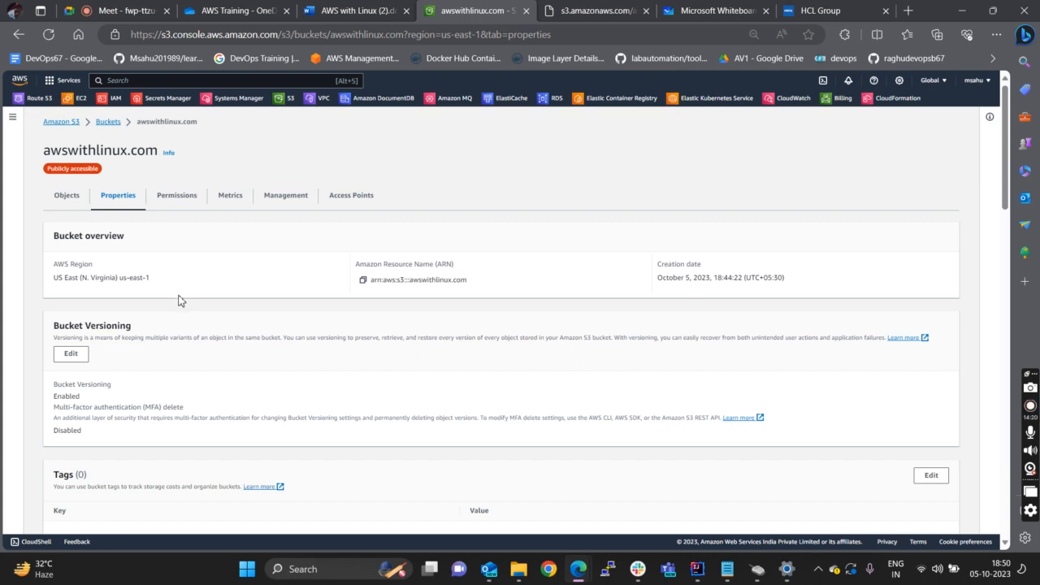
pyautogui.scroll(-7, 179, 302)
pyautogui.scroll(-10, 179, 307)
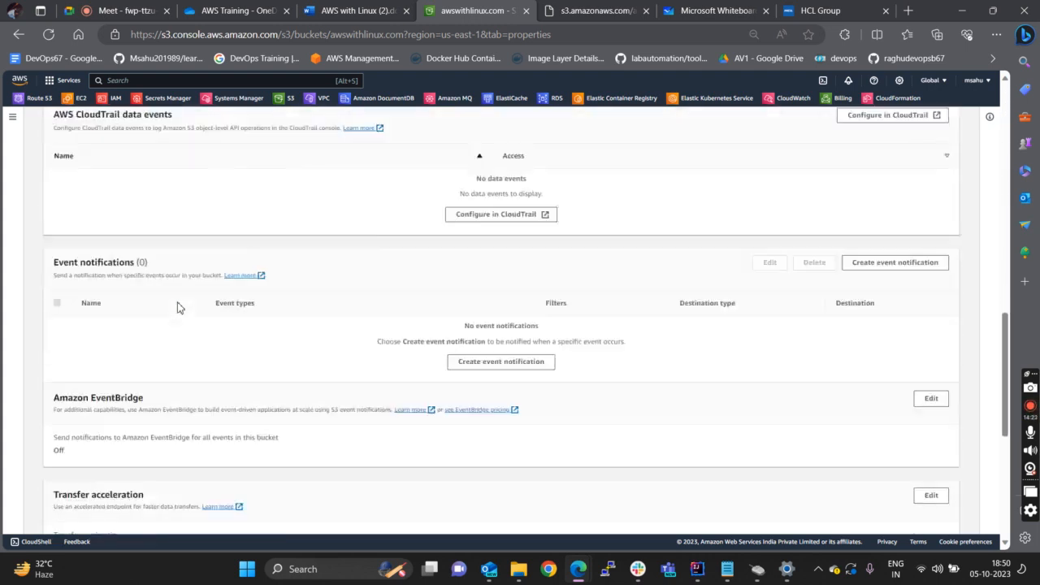
pyautogui.moveTo(52, 439); pyautogui.dragTo(168, 445)
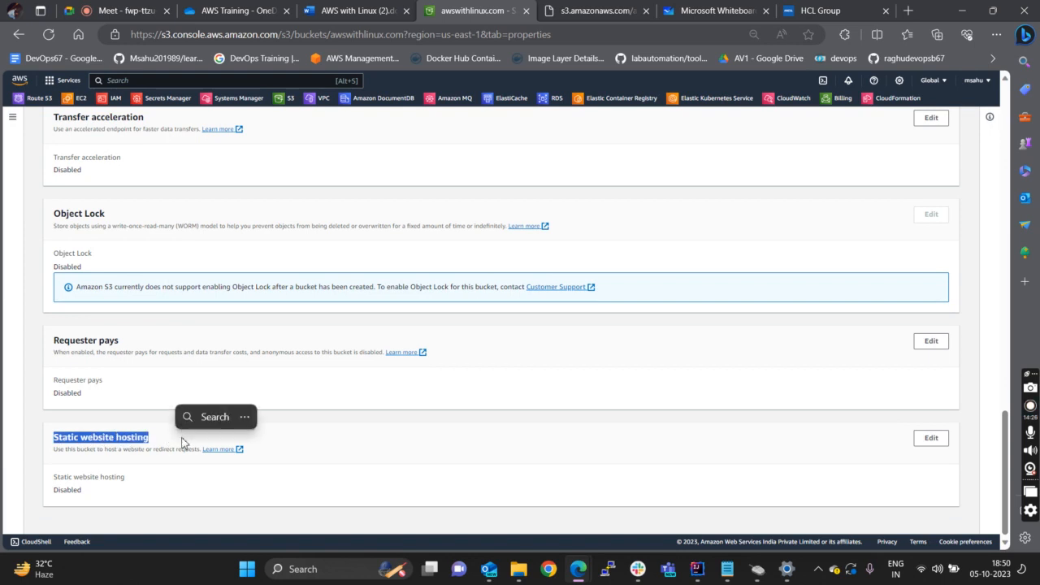
pyautogui.click(936, 441)
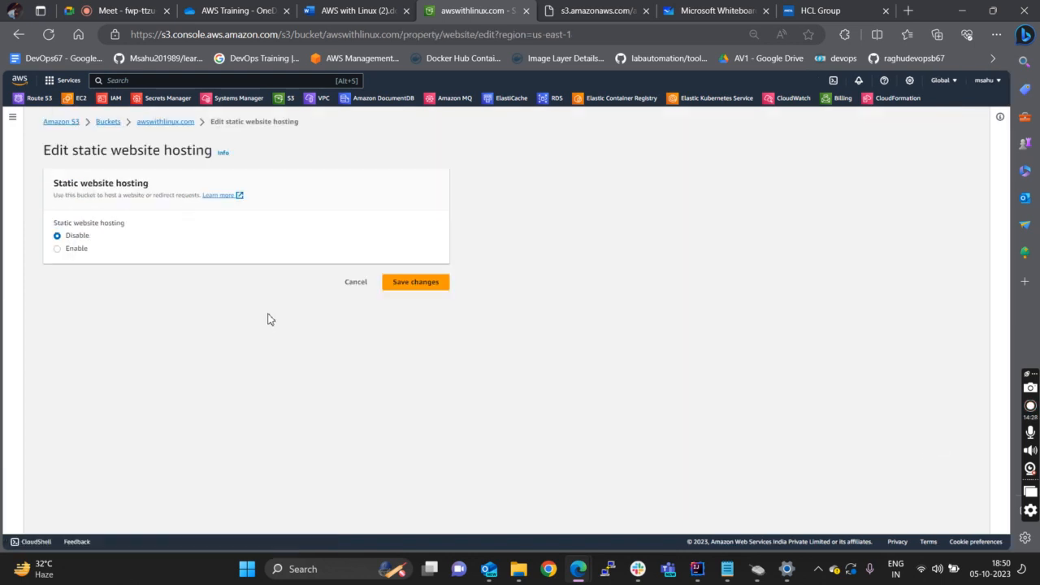
pyautogui.click(58, 249)
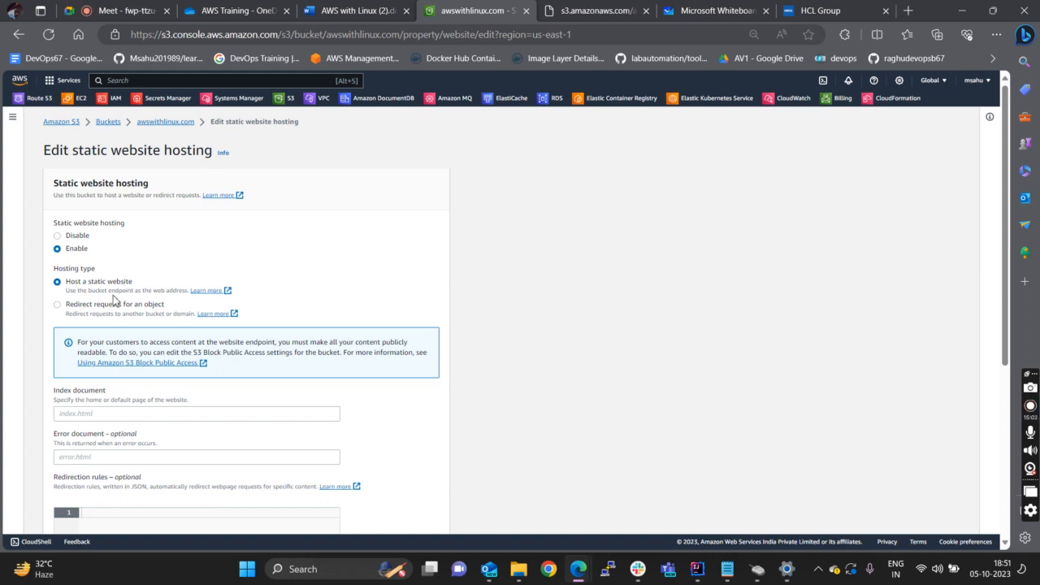
# - Specify index.html as the index document of the static website
pyautogui.click(71, 415)
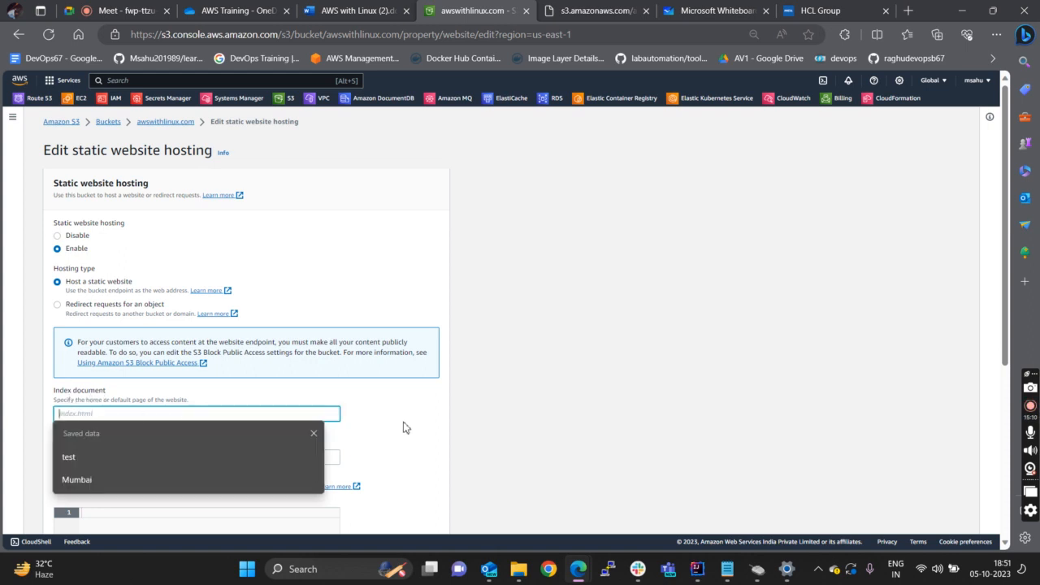
pyautogui.click(149, 398)
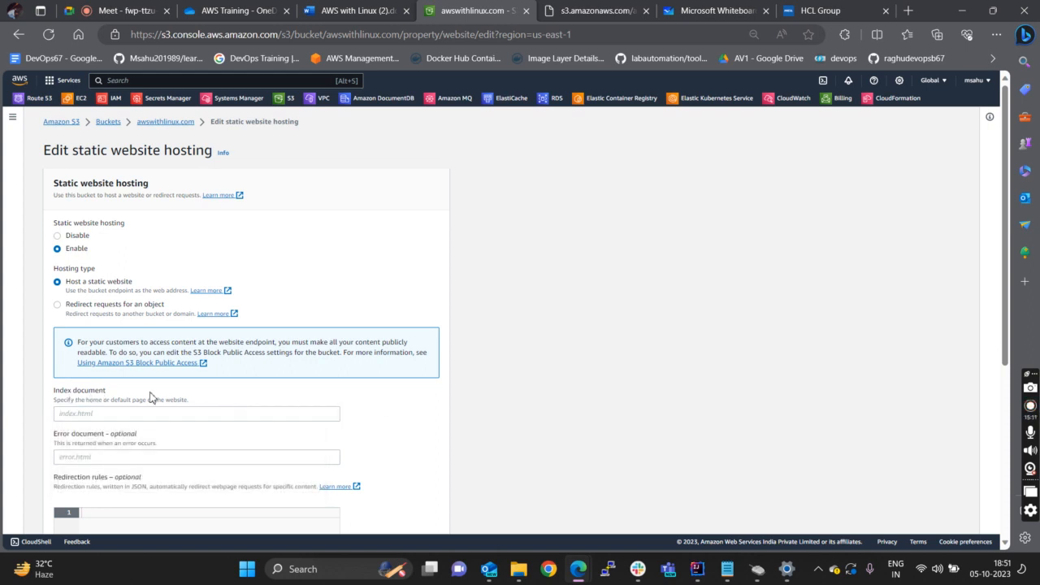
pyautogui.click(87, 414)
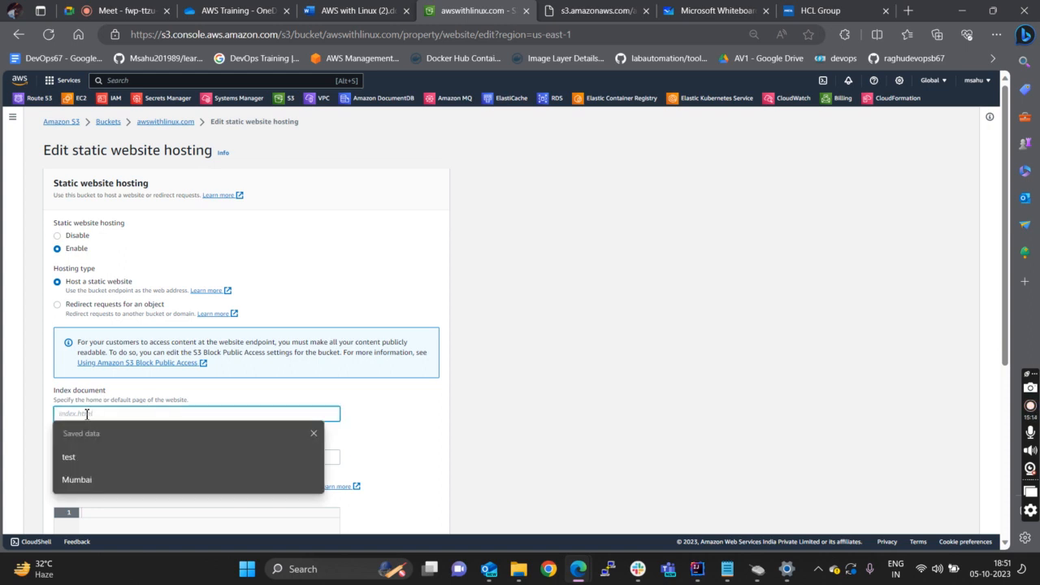
pyautogui.write('index.html')
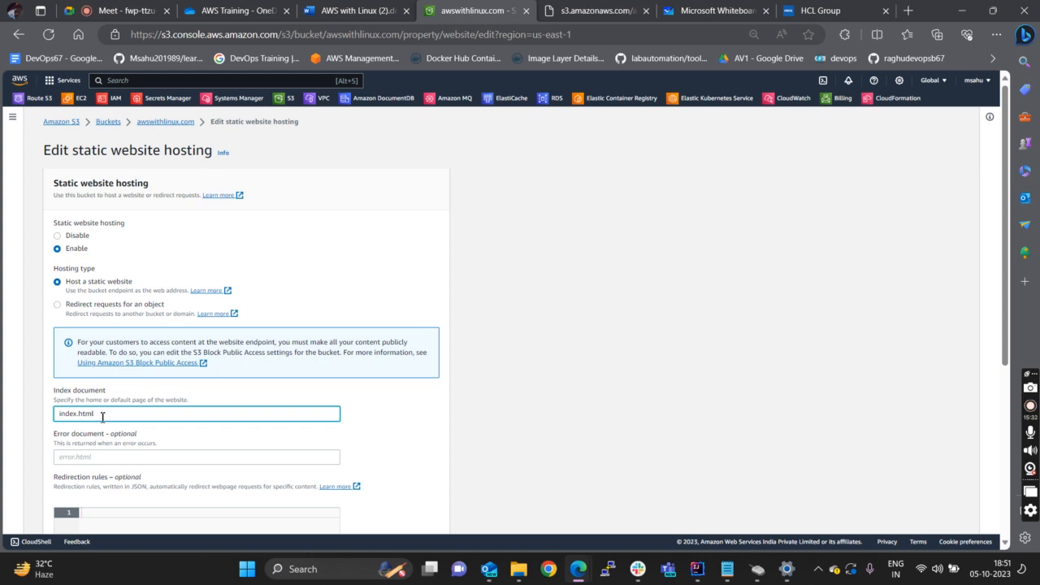
# - View the HCL Group home page as a default page example, and switch to Notepad to view the index file's text
pyautogui.click(788, 10)
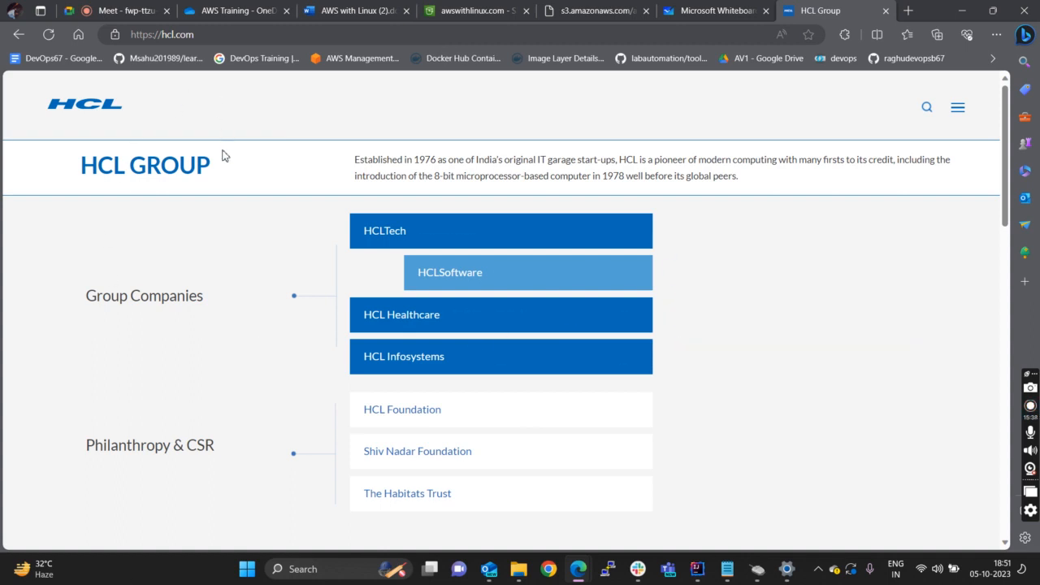
pyautogui.moveTo(517, 242)
pyautogui.click(727, 569)
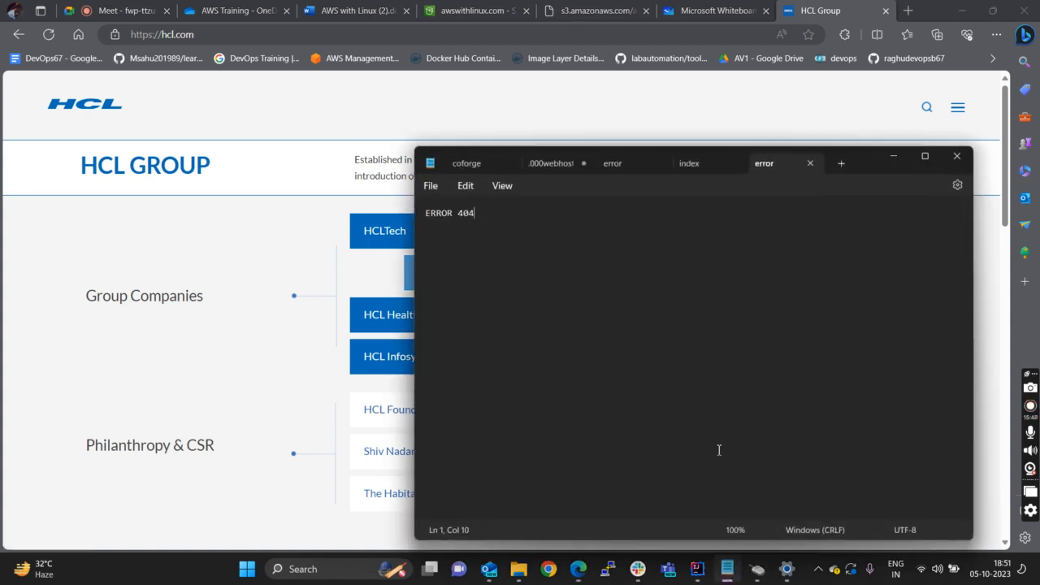
pyautogui.click(705, 162)
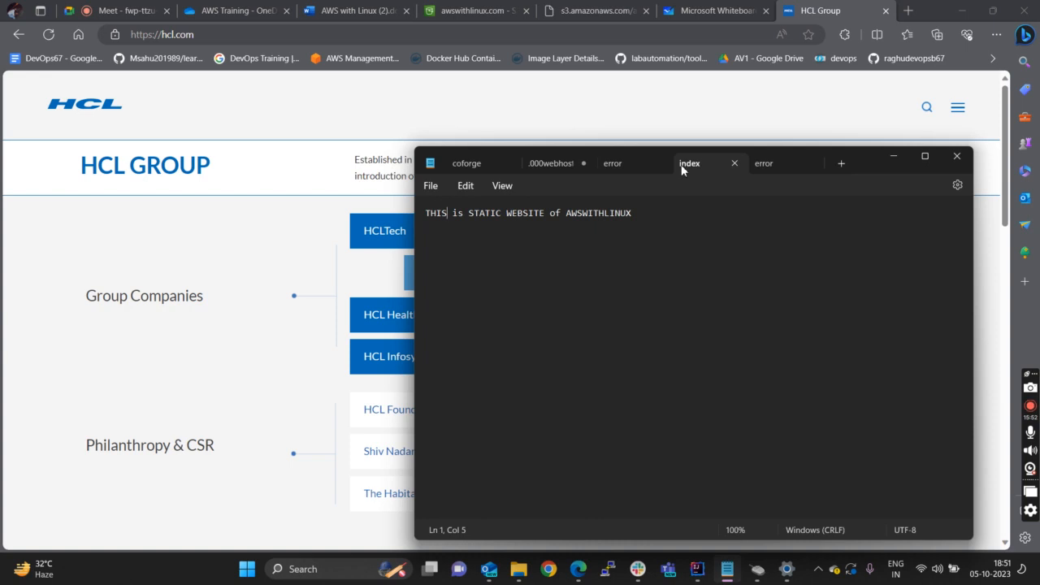
# - Return to the S3 static website hosting settings and specify error.html as the error document
pyautogui.click(455, 10)
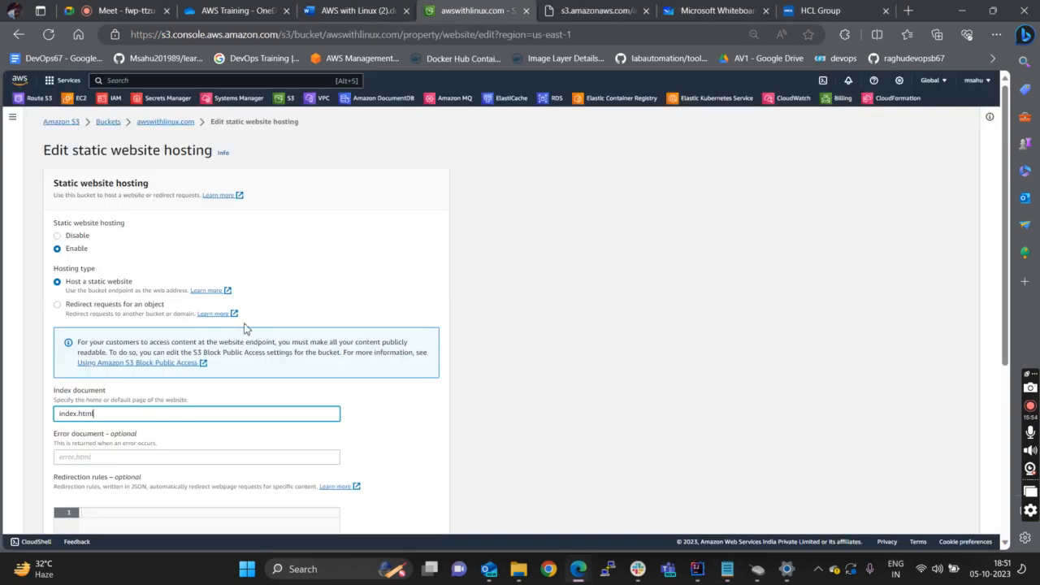
pyautogui.click(92, 459)
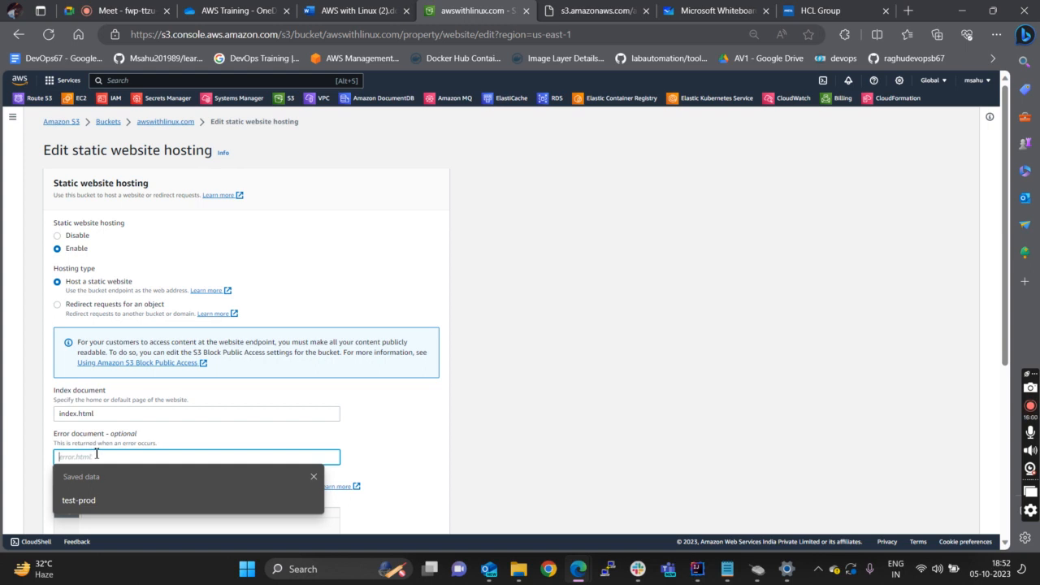
pyautogui.write('error.html')
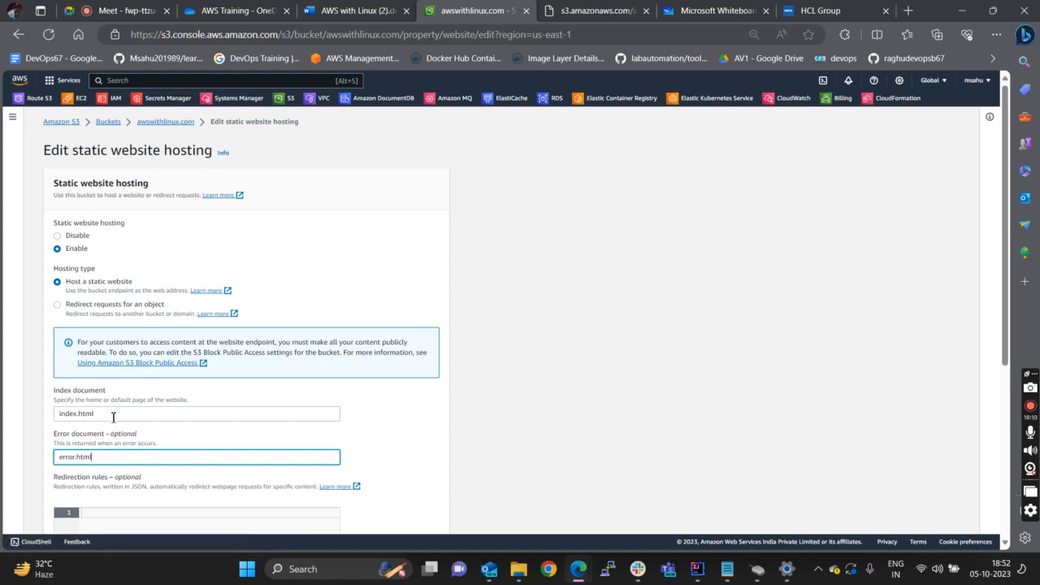
# - Check the index and error document entries and save the static website hosting changes
pyautogui.moveTo(107, 417); pyautogui.dragTo(42, 422)
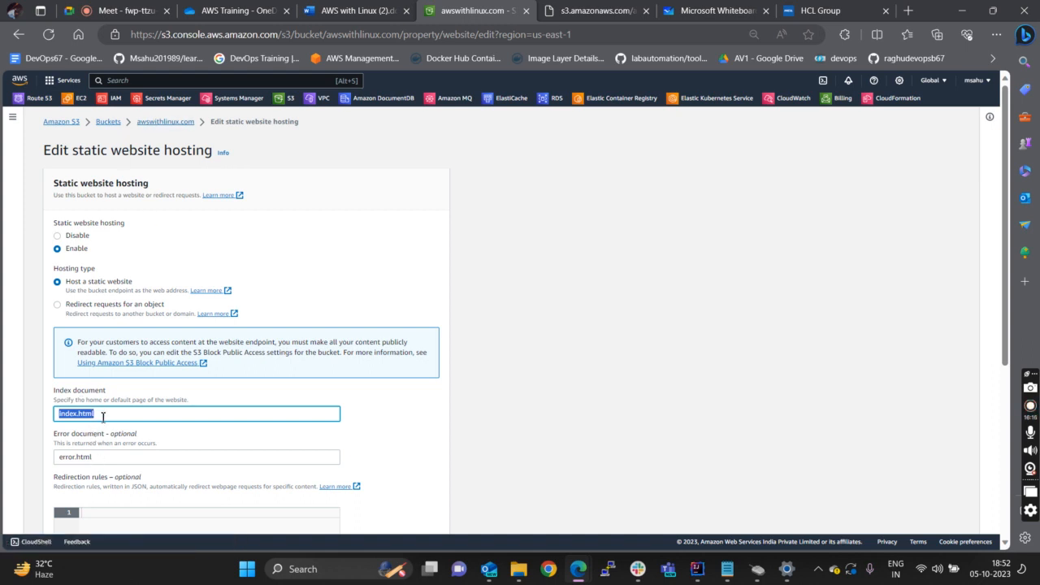
pyautogui.scroll(-1, 111, 451)
pyautogui.scroll(-3, 128, 457)
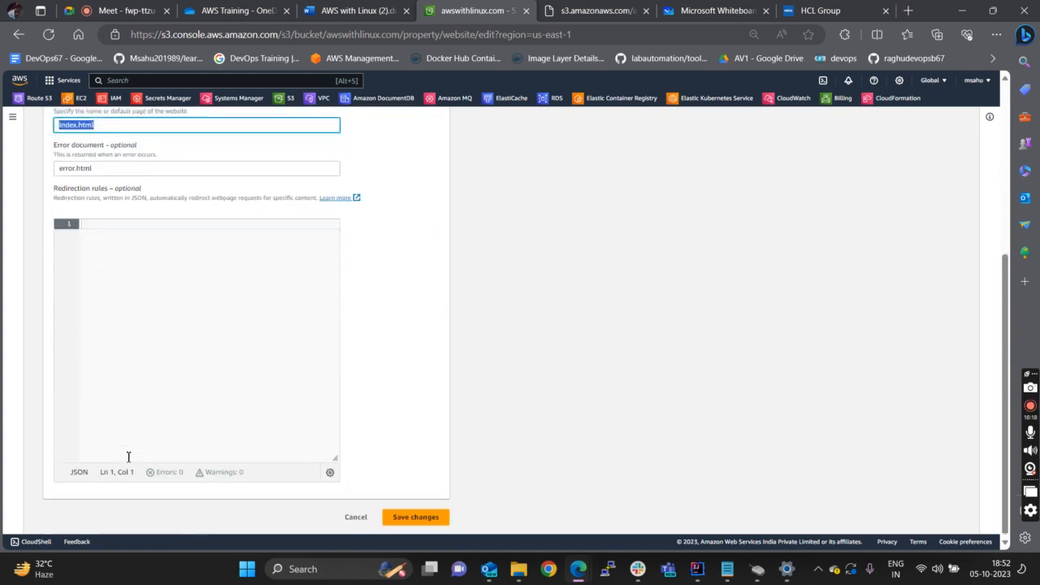
pyautogui.scroll(2, 105, 353)
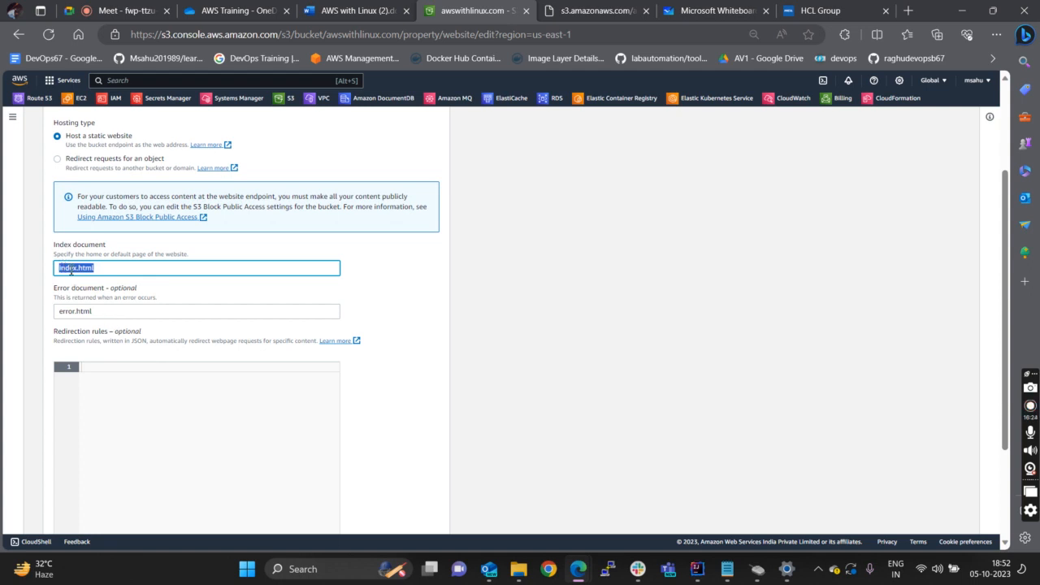
pyautogui.moveTo(100, 312); pyautogui.dragTo(58, 310)
pyautogui.scroll(2, 122, 309)
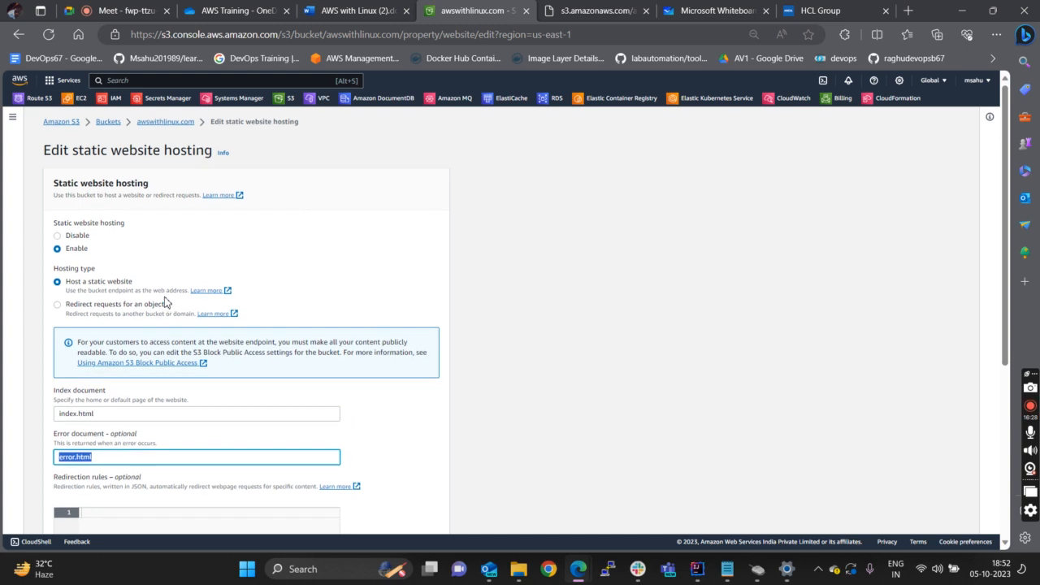
pyautogui.scroll(-4, 302, 381)
pyautogui.click(410, 519)
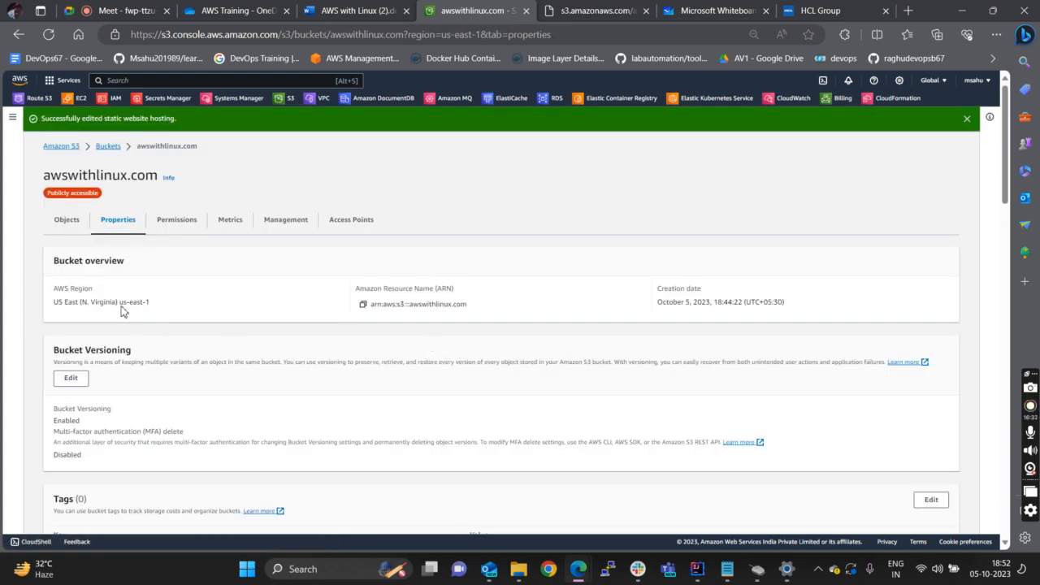
# - Check the static website hosting status, hosting type and bucket website endpoint in the bucket properties
pyautogui.scroll(-20, 276, 390)
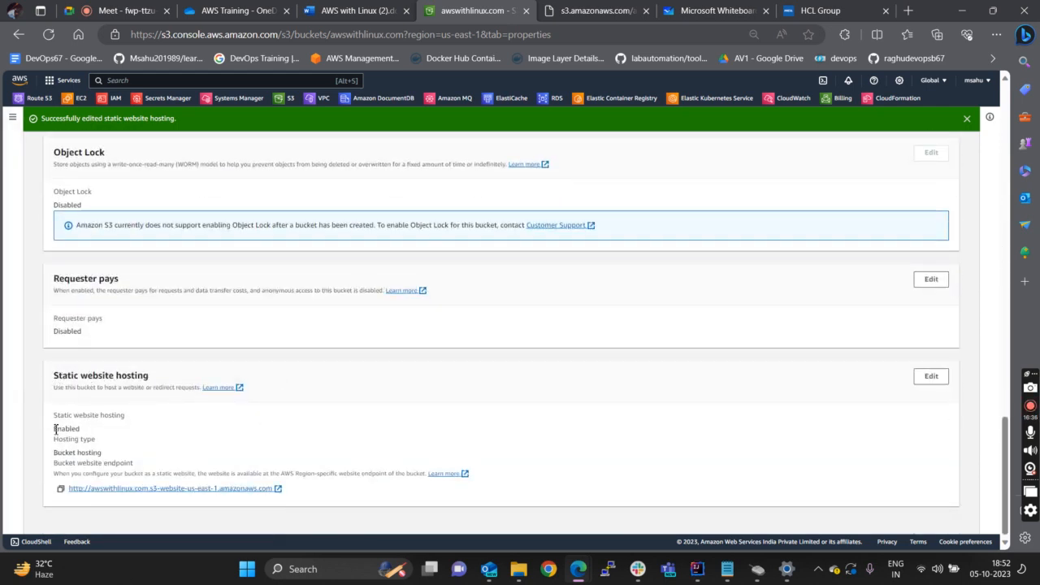
pyautogui.moveTo(54, 433); pyautogui.dragTo(105, 431)
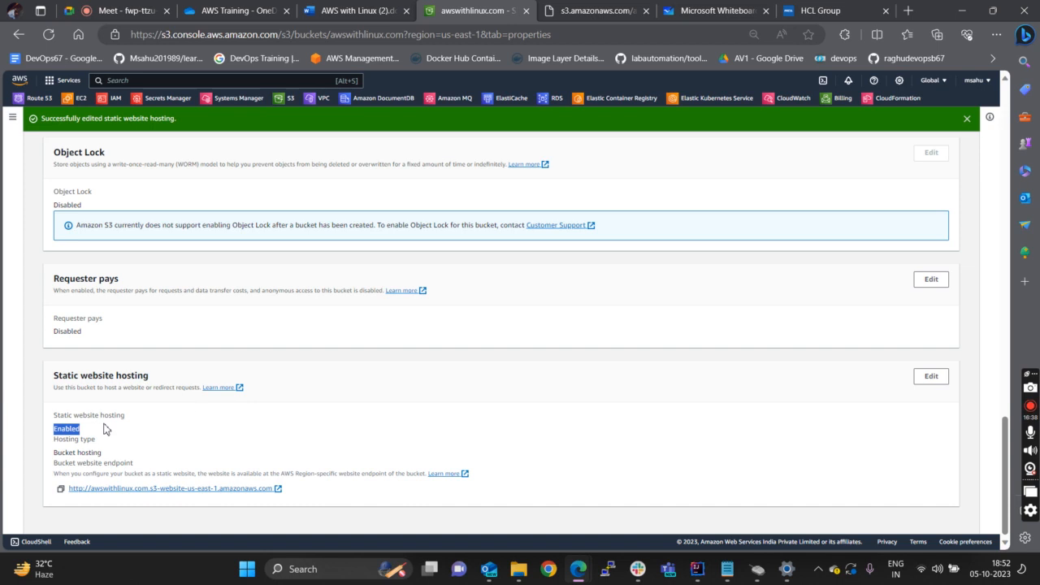
pyautogui.click(69, 457)
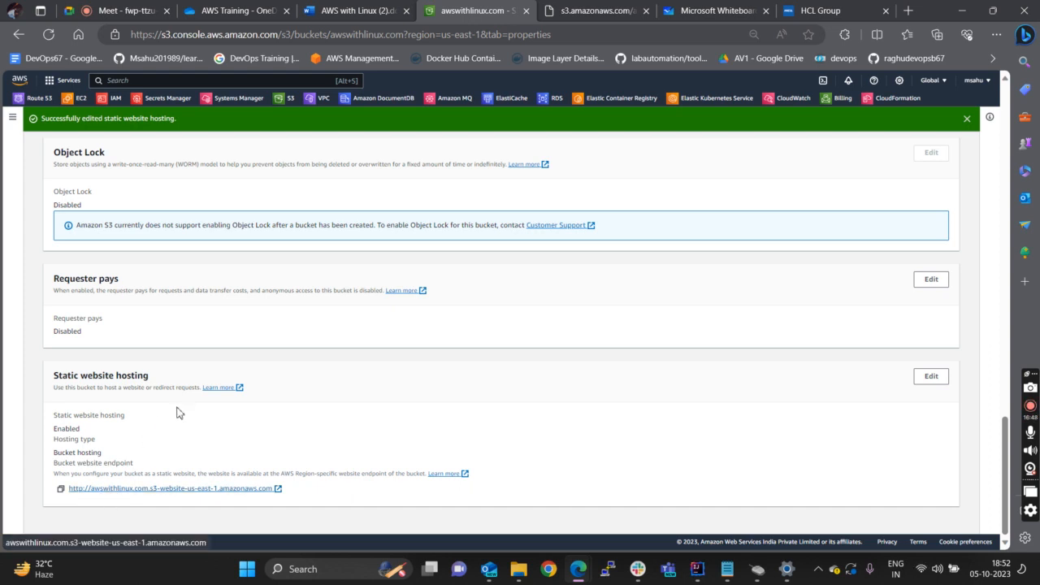
pyautogui.scroll(10, 213, 393)
pyautogui.scroll(10, 213, 392)
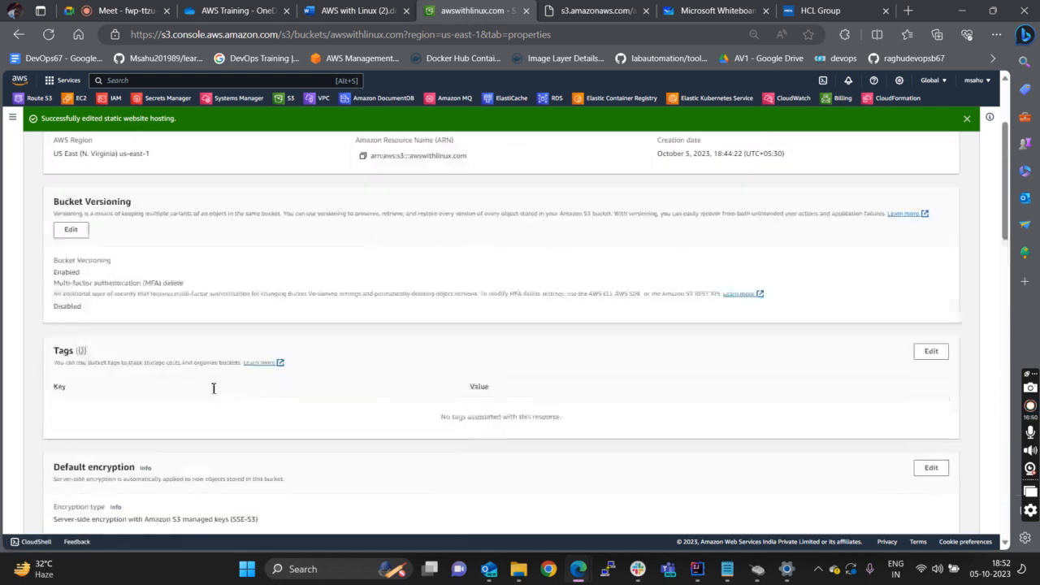
# - Switch to the AWS with Linux notes and review the hosting steps up to pasting a default S3 bucket policy
pyautogui.click(351, 10)
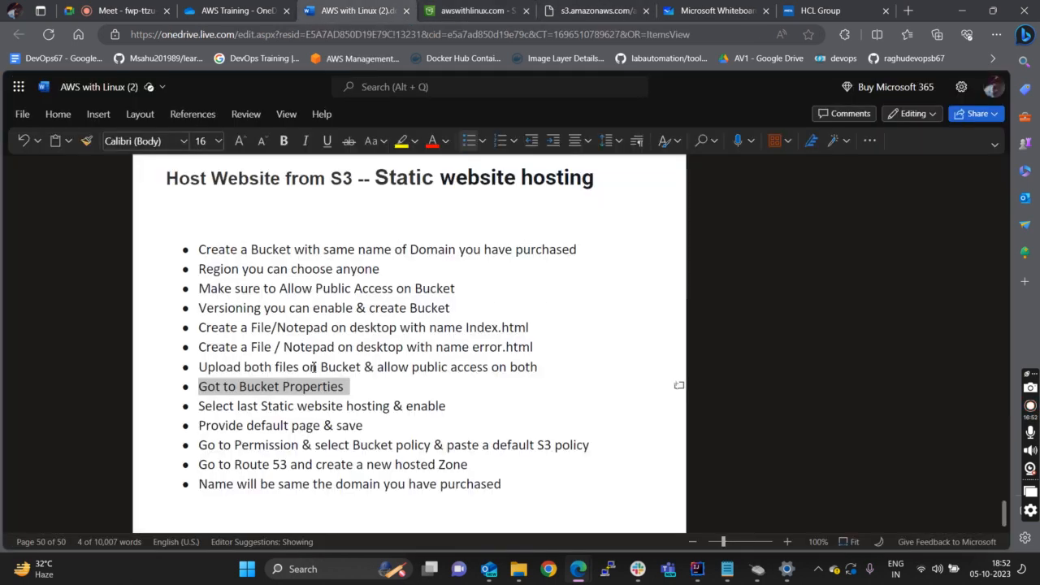
pyautogui.click(205, 410)
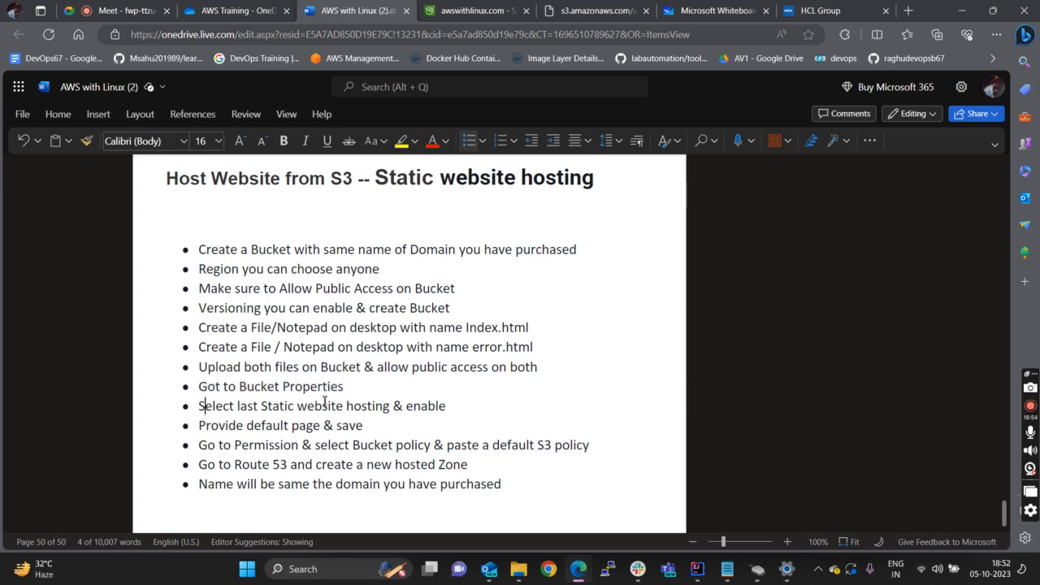
pyautogui.moveTo(199, 445); pyautogui.dragTo(602, 445)
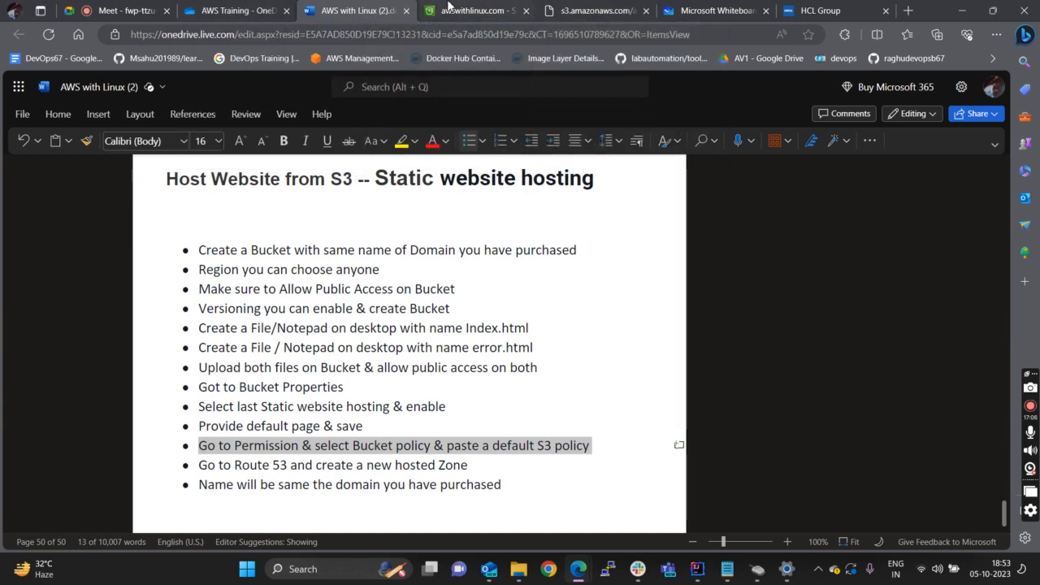
# - Return to the awswithlinux.com bucket in S3 and review its object list and static website hosting properties
pyautogui.click(470, 10)
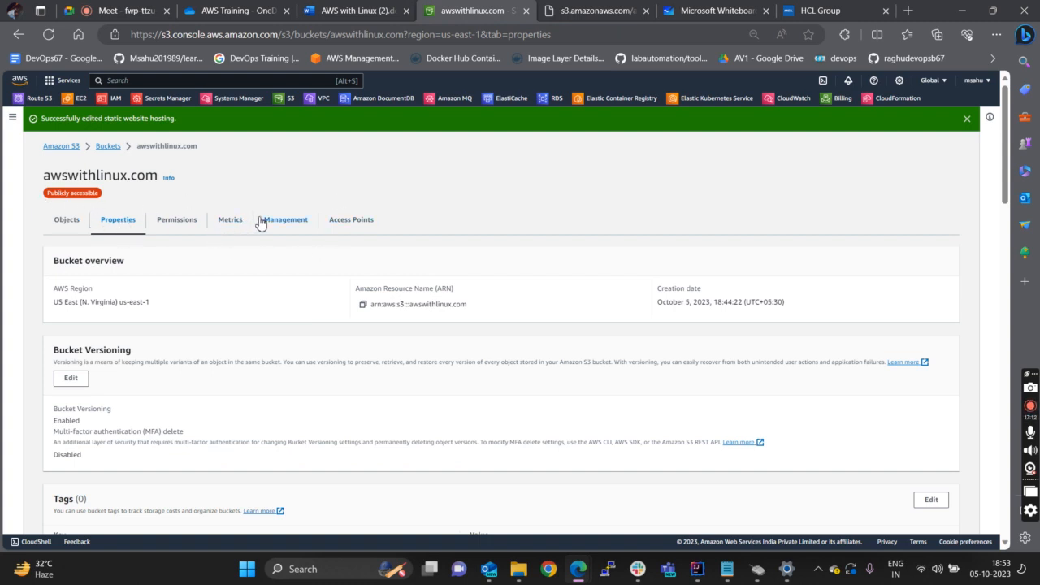
pyautogui.click(70, 224)
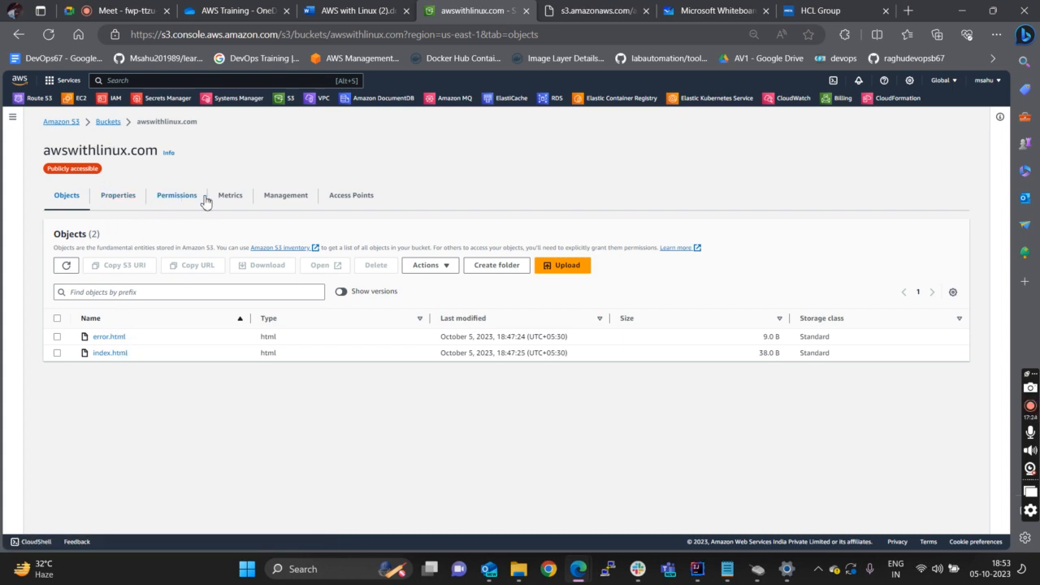
pyautogui.click(118, 200)
pyautogui.scroll(-15, 226, 439)
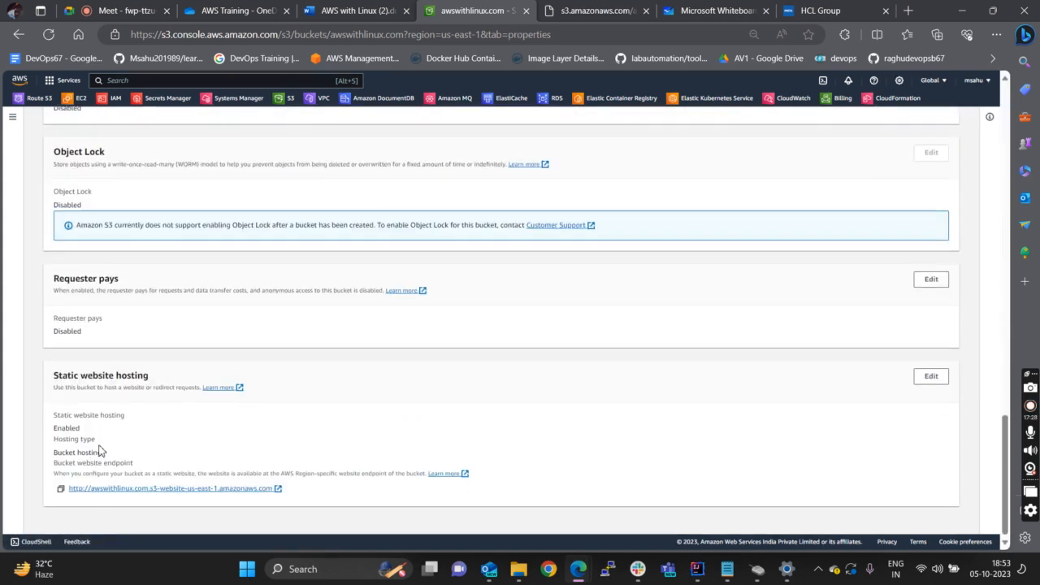
pyautogui.scroll(15, 165, 448)
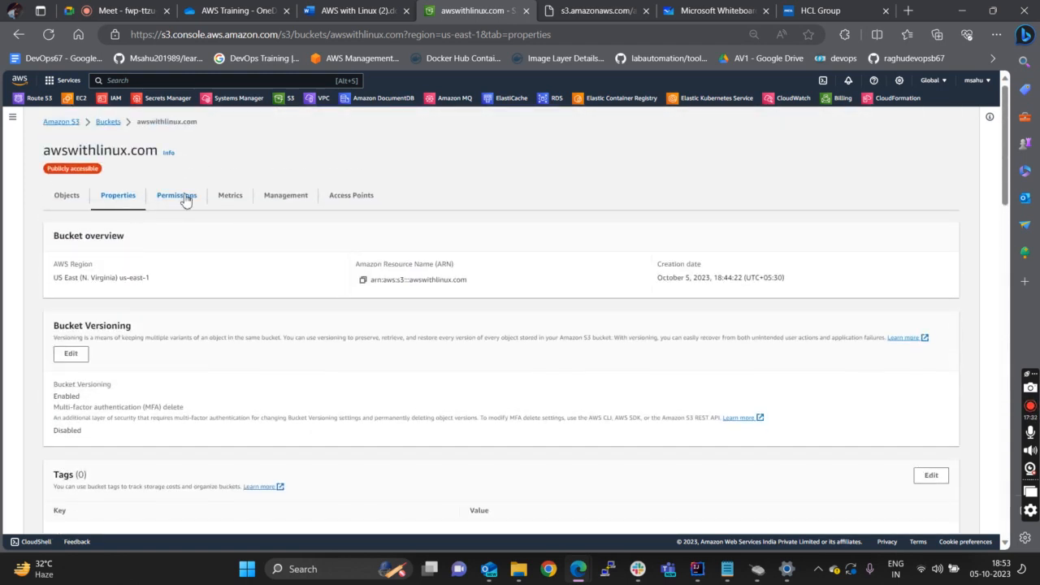
# - Open the bucket's permissions and examine the block public access and bucket policy sections
pyautogui.click(186, 200)
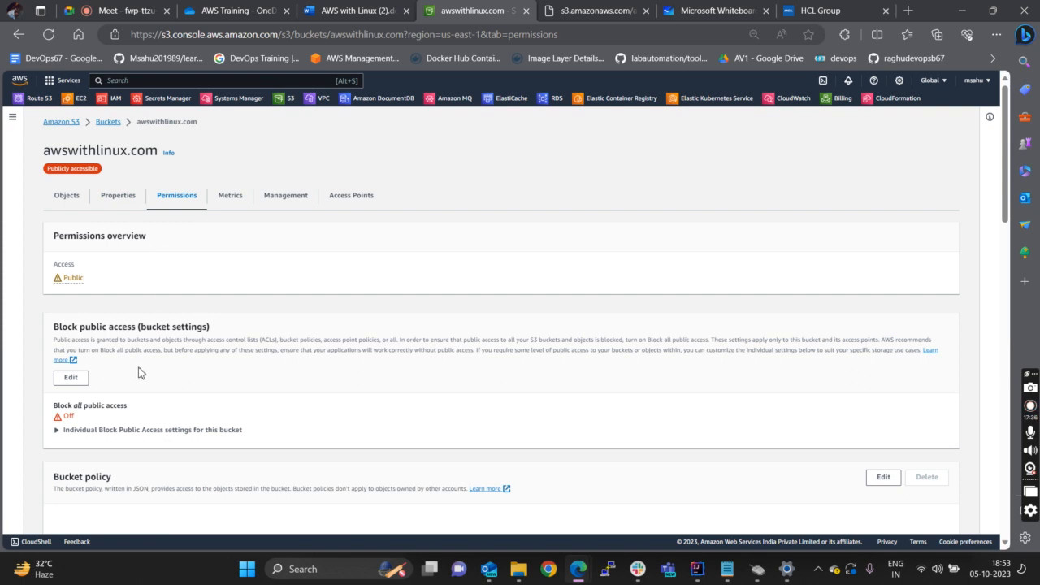
pyautogui.scroll(-3, 157, 392)
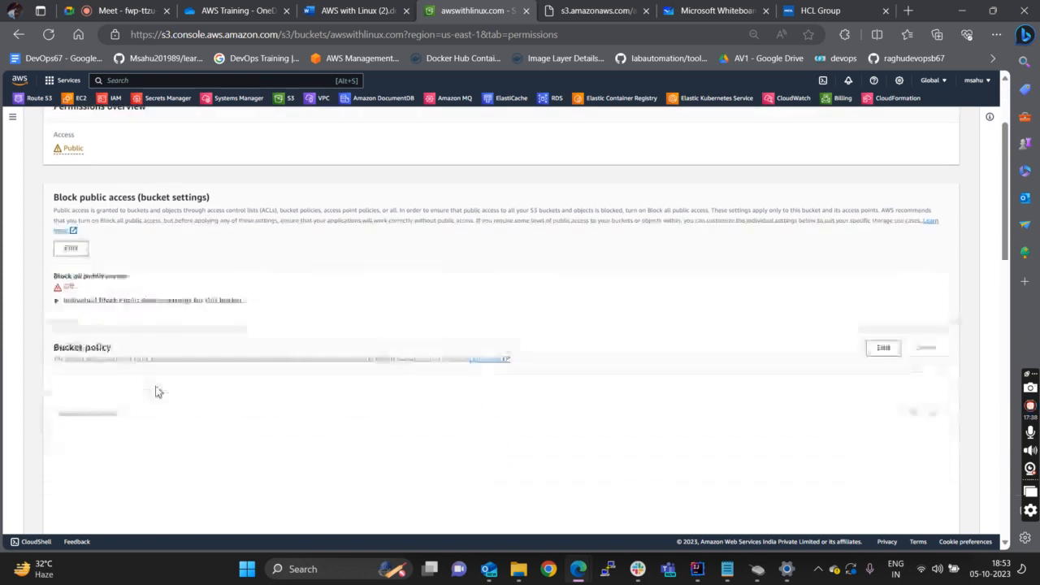
pyautogui.scroll(3, 66, 266)
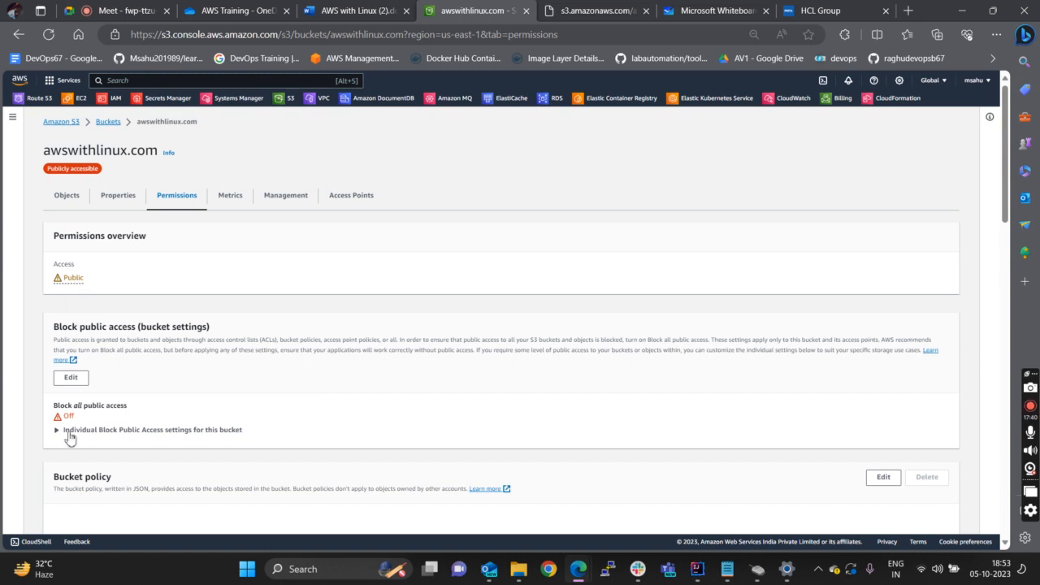
# - Check the bucket policy section, and search Google in a new tab for "aws s3 static website bucket policy"
pyautogui.moveTo(54, 477); pyautogui.dragTo(115, 482)
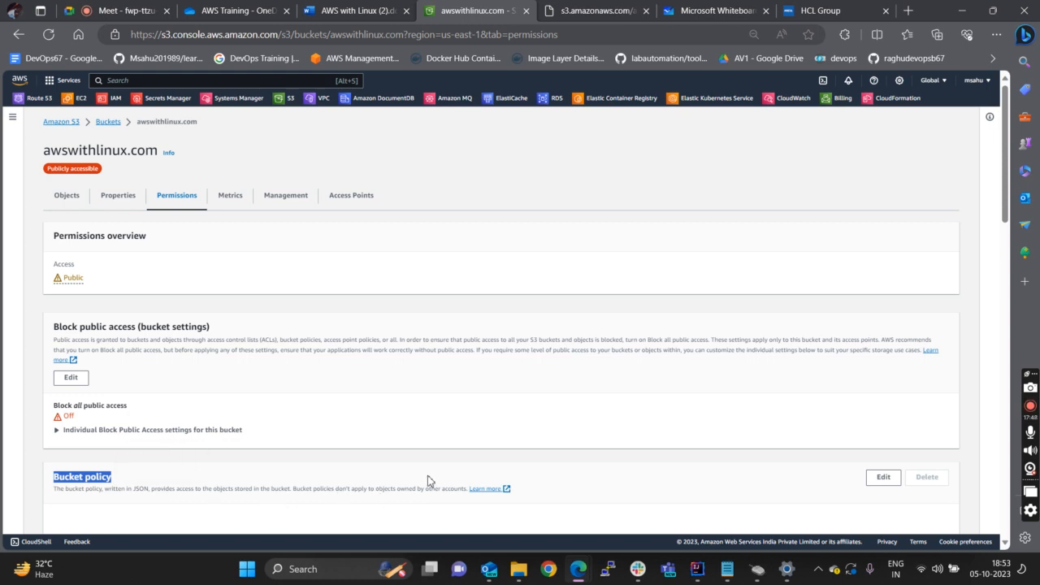
pyautogui.scroll(-2, 427, 480)
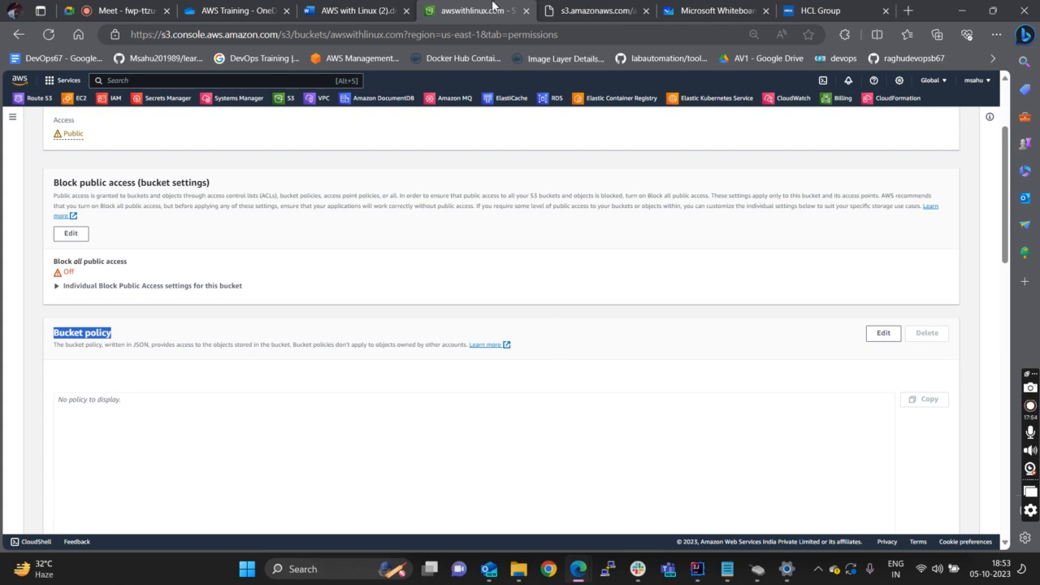
pyautogui.click(907, 13)
pyautogui.click(380, 35)
pyautogui.write('go')
pyautogui.press('Return')
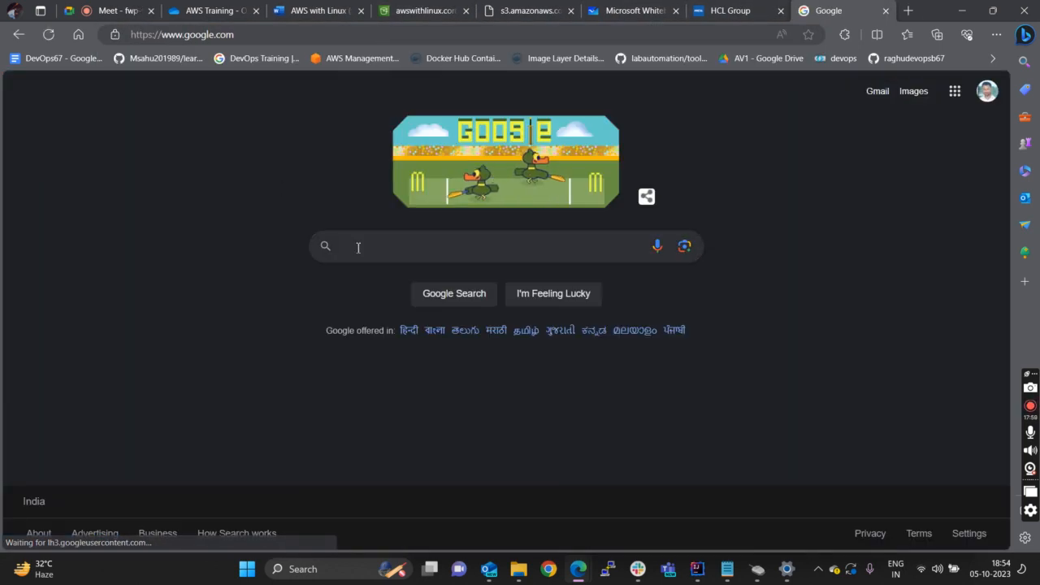
pyautogui.click(357, 247)
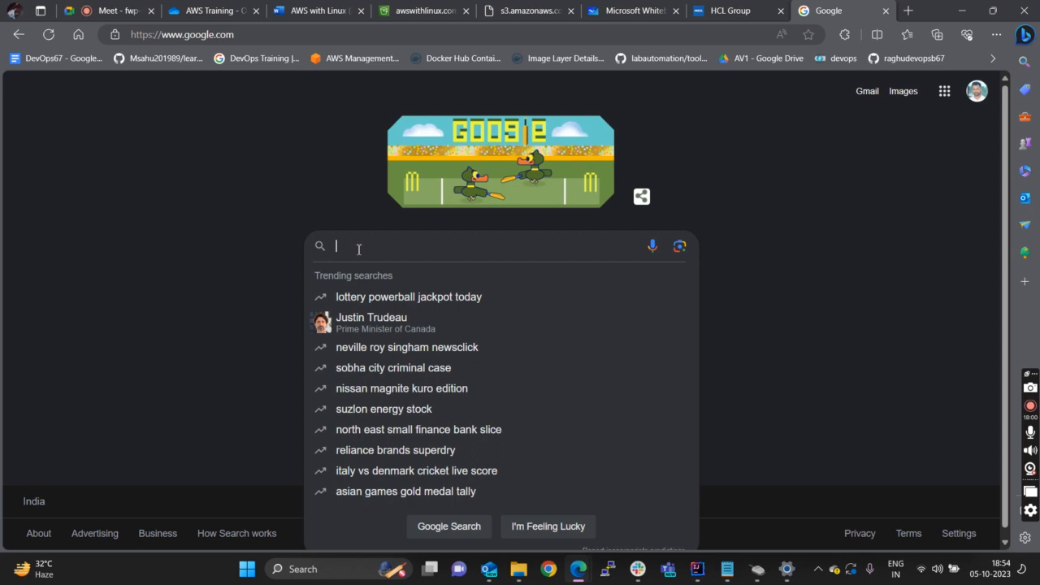
pyautogui.write('aws s3 ')
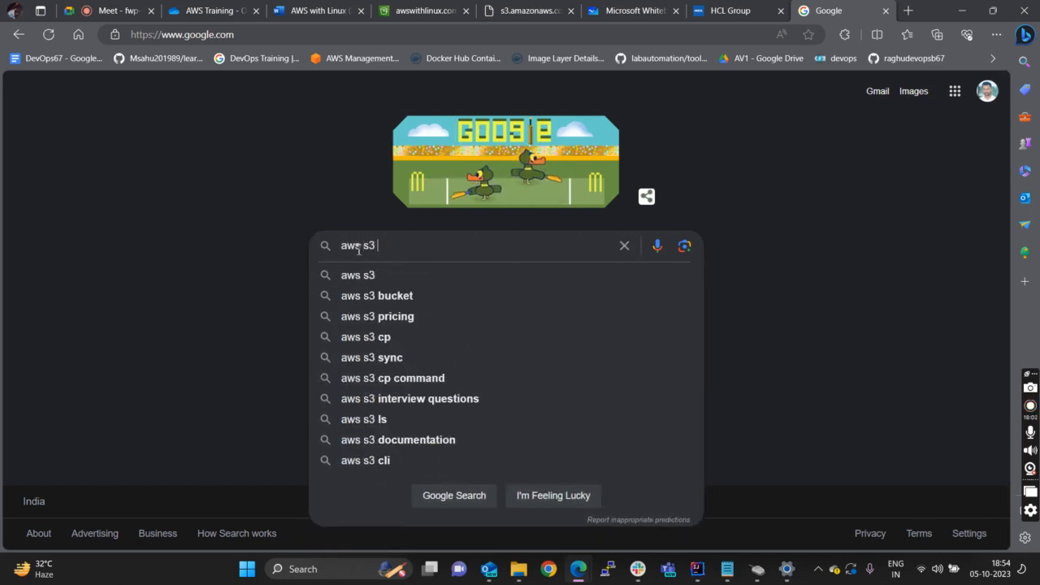
pyautogui.write('static website buc')
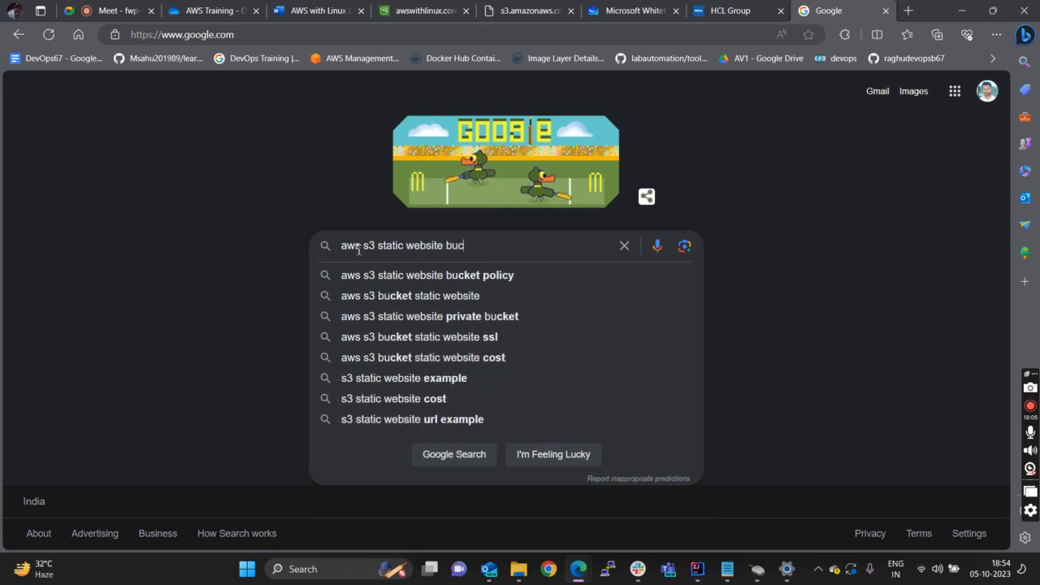
pyautogui.write('ket policy')
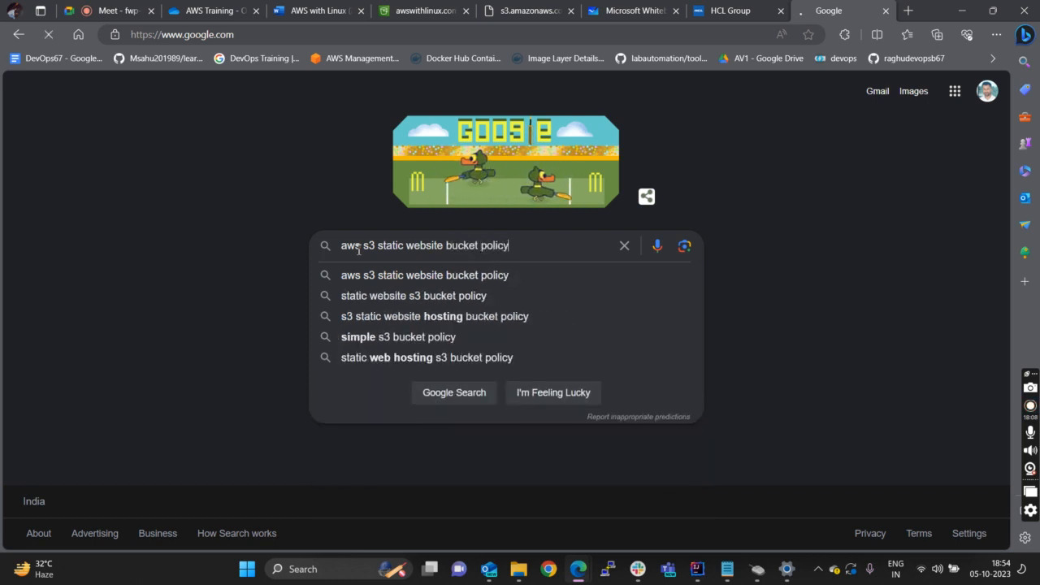
pyautogui.press('Return')
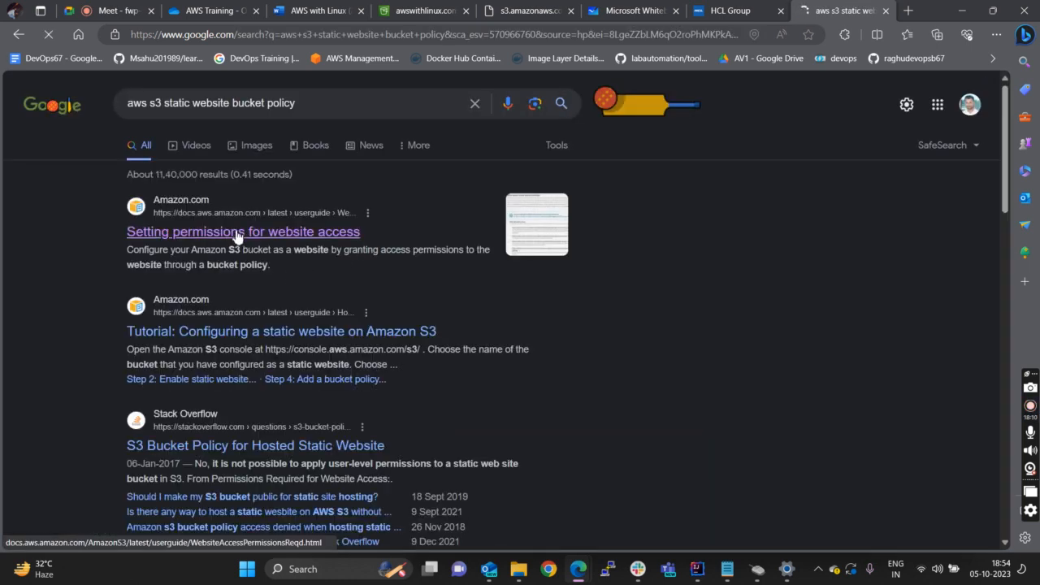
# - Open the AWS guide "Setting permissions for website access" from the search results in its own browser tab
pyautogui.click(232, 235)
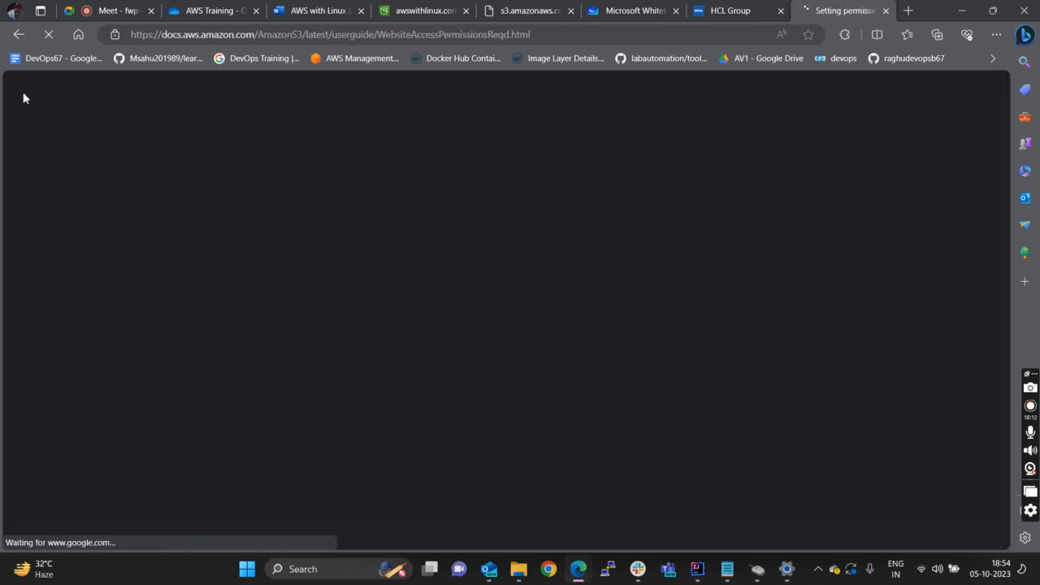
pyautogui.hotkey('alt', 'Left')
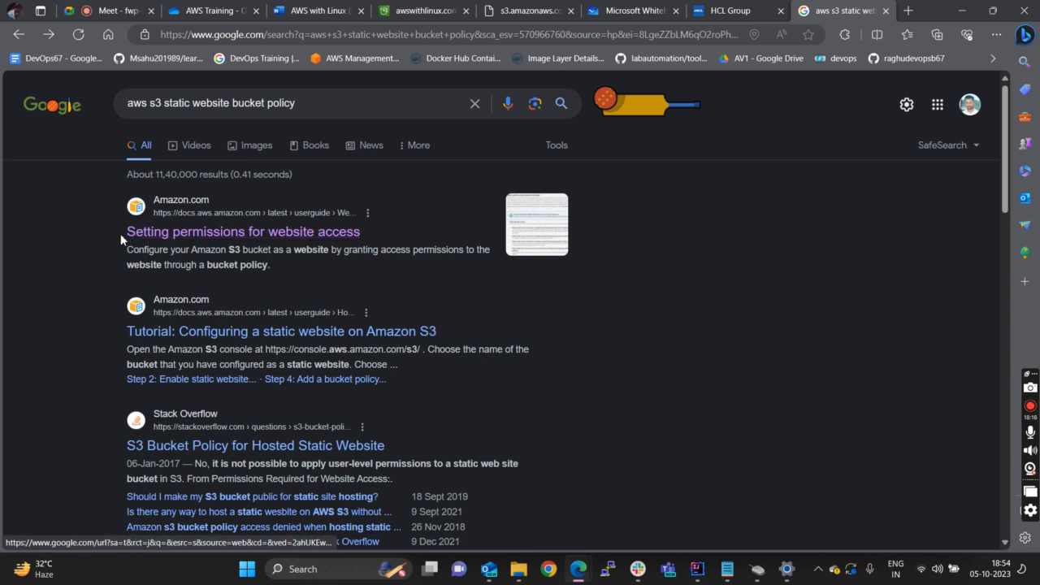
pyautogui.middleClick(329, 235)
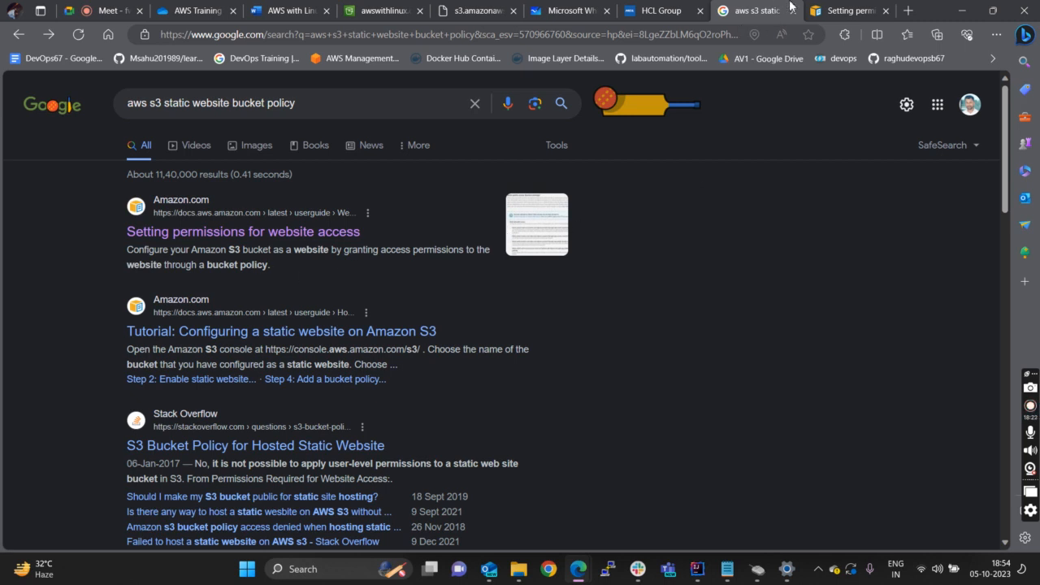
pyautogui.hotkey('ctrl', 'Tab')
# - Review the guide's Step 1 on editing the S3 Block Public Access settings
pyautogui.scroll(-5, 473, 348)
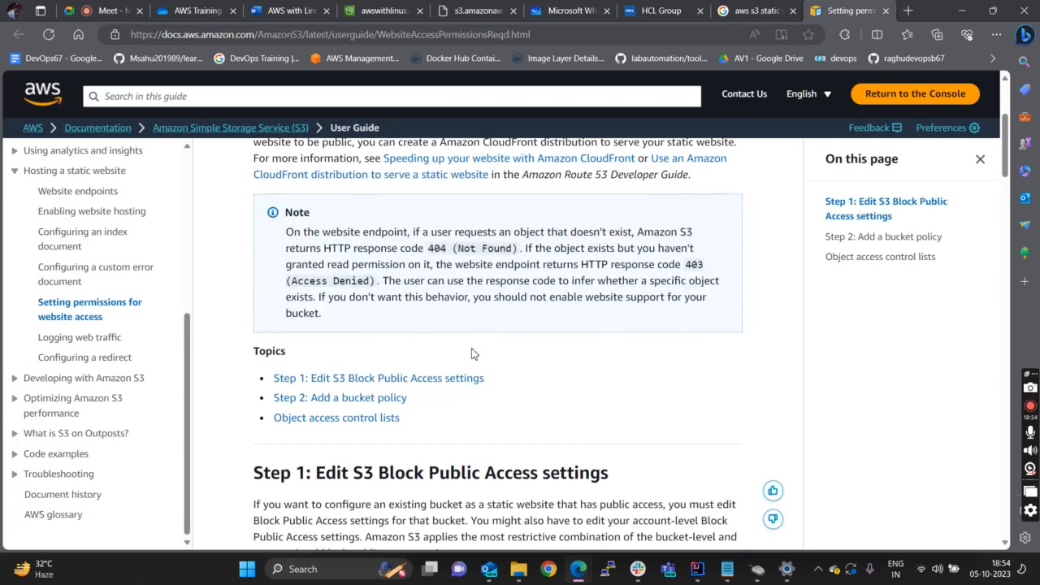
pyautogui.moveTo(322, 196); pyautogui.dragTo(639, 197)
pyautogui.scroll(-3, 457, 350)
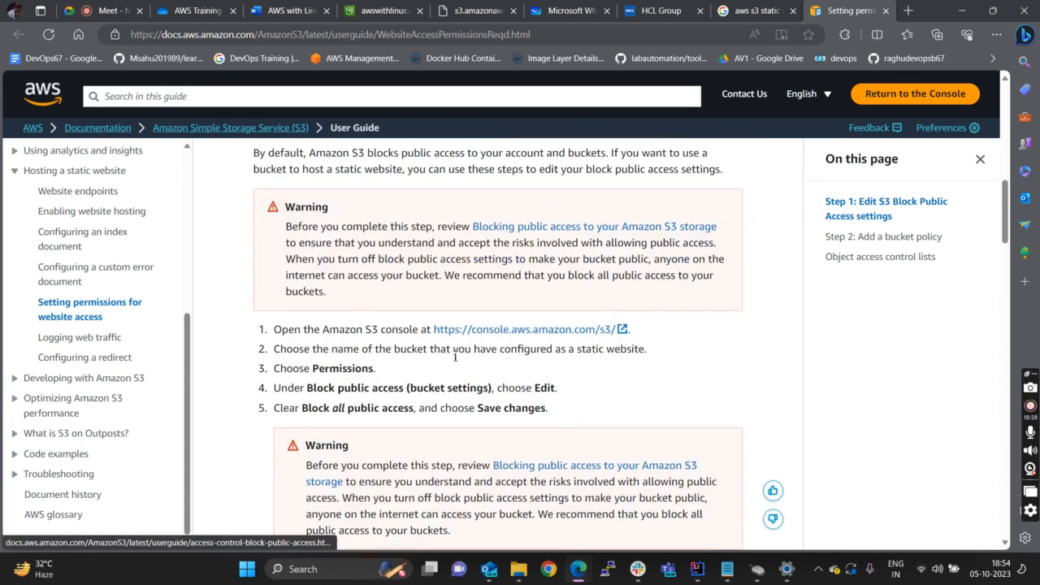
pyautogui.scroll(-1, 457, 349)
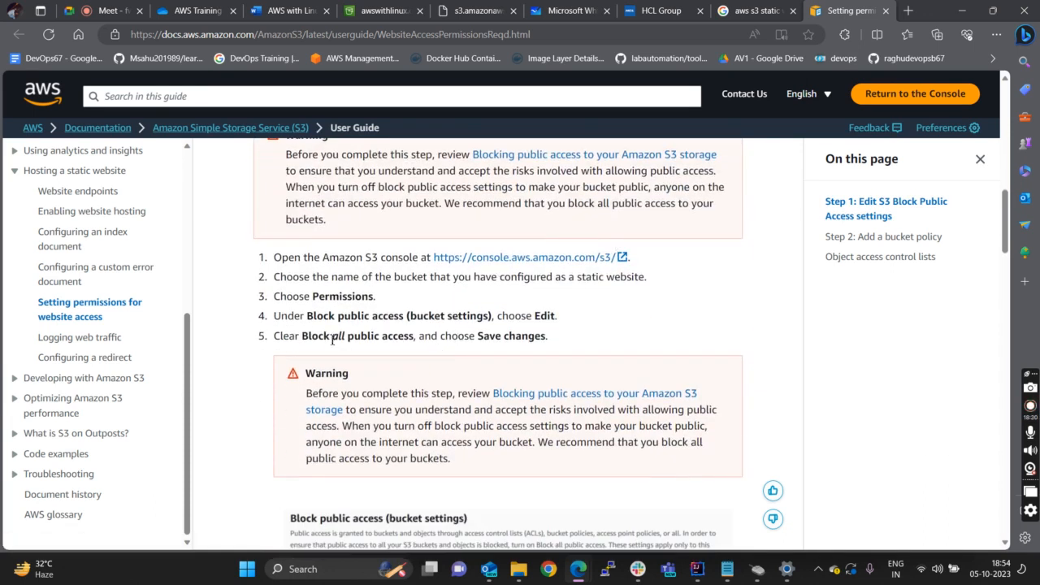
pyautogui.scroll(-6, 341, 350)
pyautogui.scroll(-5, 361, 355)
pyautogui.scroll(3, 360, 353)
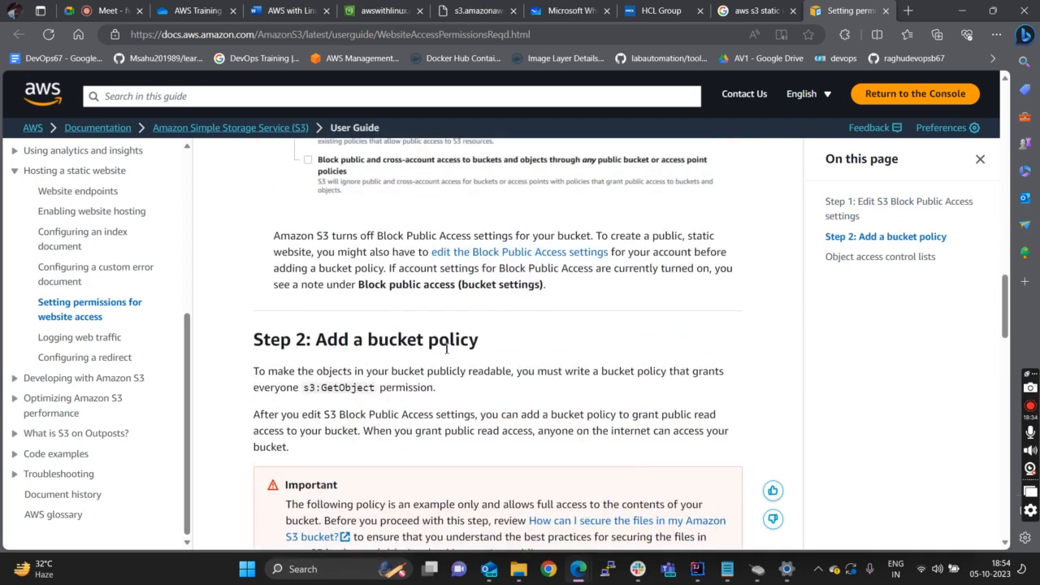
# - Read the guide's Step 2 on adding a bucket policy, including the public read explanation and the example JSON policy
pyautogui.scroll(-6, 446, 348)
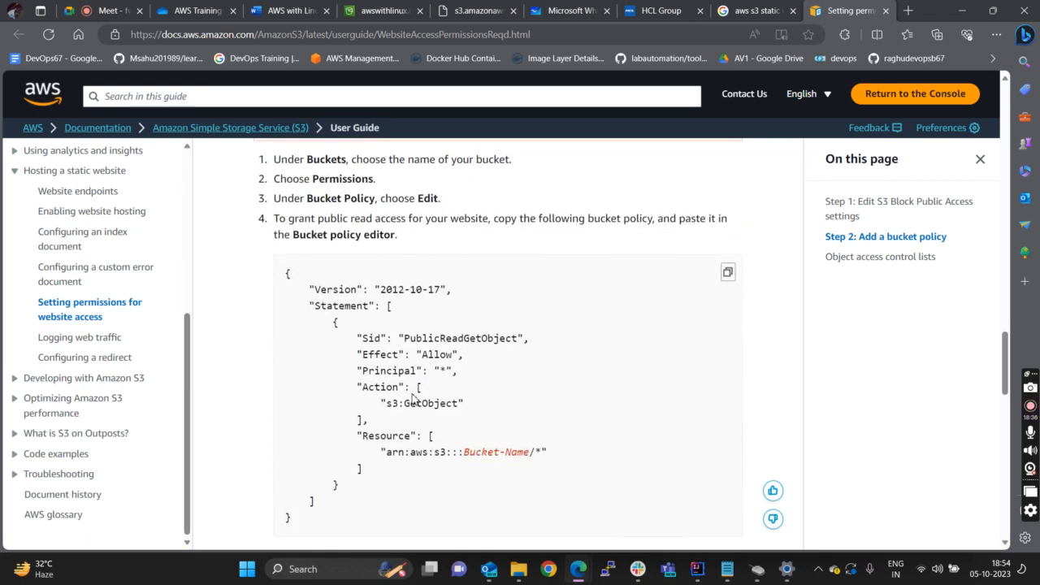
pyautogui.scroll(-1, 386, 486)
pyautogui.scroll(6, 321, 422)
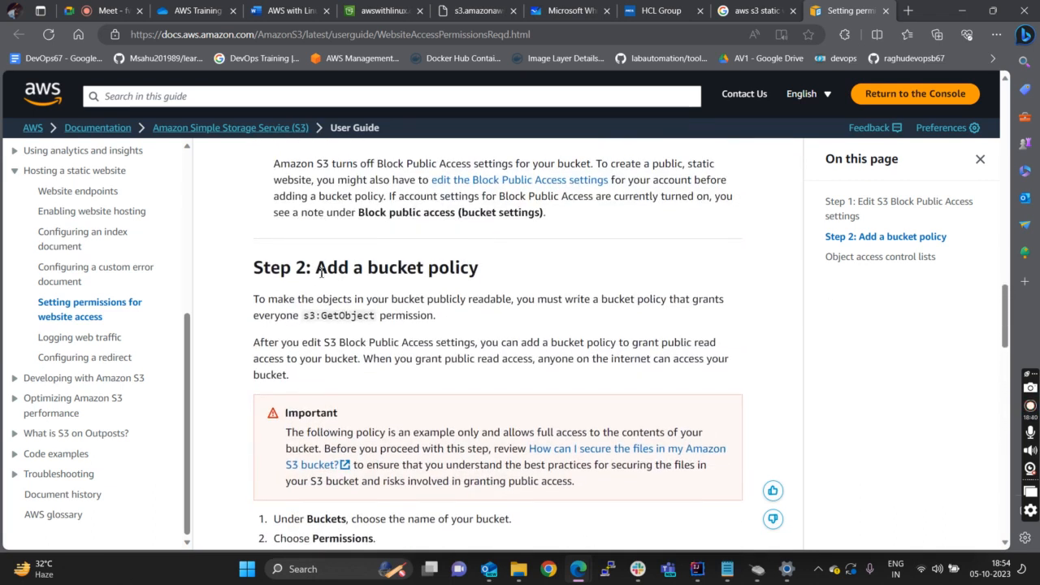
pyautogui.moveTo(317, 268); pyautogui.dragTo(488, 270)
pyautogui.moveTo(258, 299); pyautogui.dragTo(439, 325)
pyautogui.moveTo(255, 342); pyautogui.dragTo(716, 374)
pyautogui.scroll(-2, 715, 371)
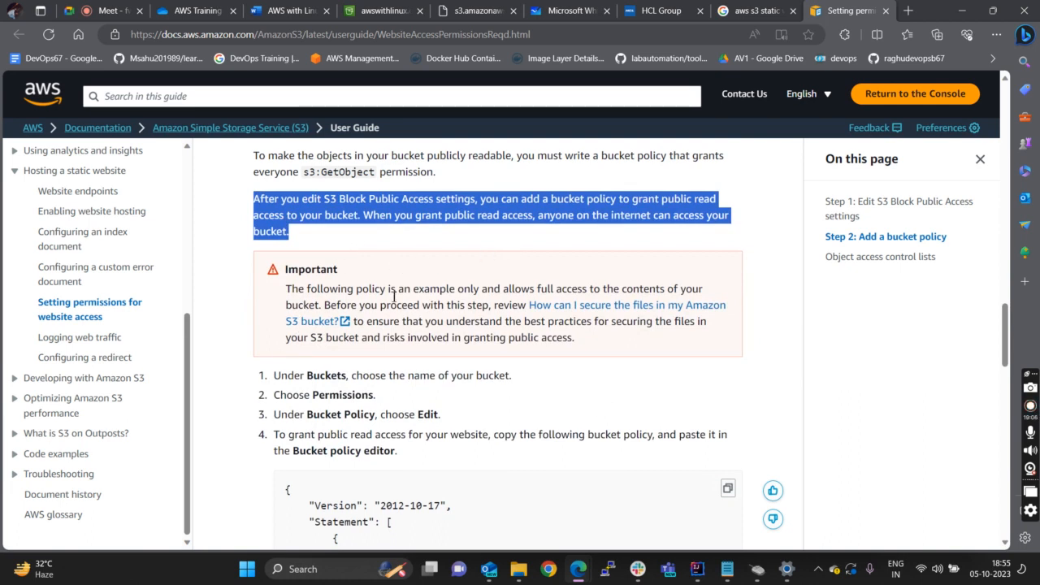
pyautogui.scroll(-4, 363, 450)
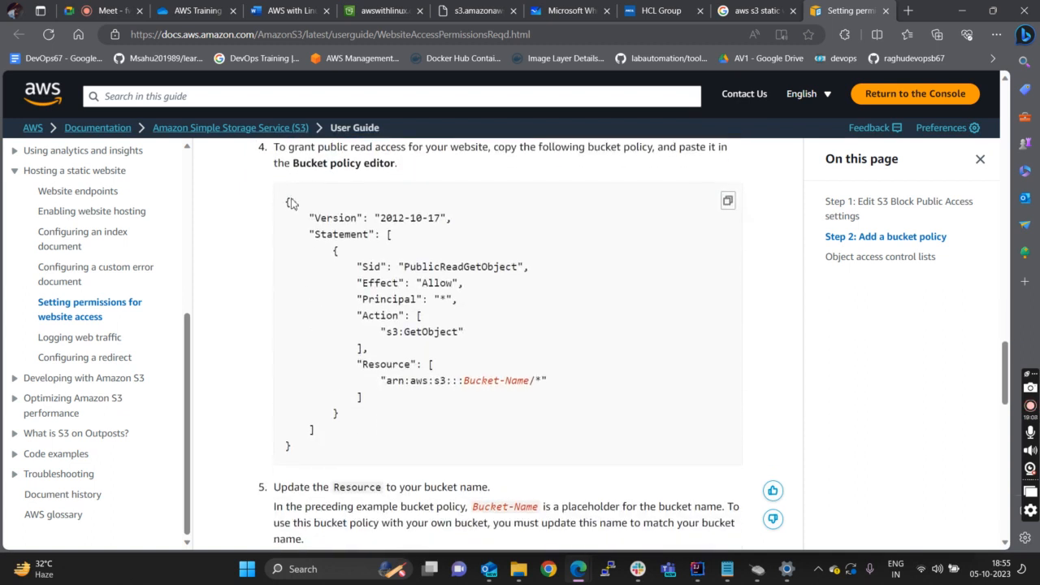
# - Copy the guide's example PublicReadGetObject policy and paste it into the awswithlinux.com bucket's policy editor
pyautogui.moveTo(286, 203); pyautogui.dragTo(358, 453)
pyautogui.hotkey('ctrl', 'c')
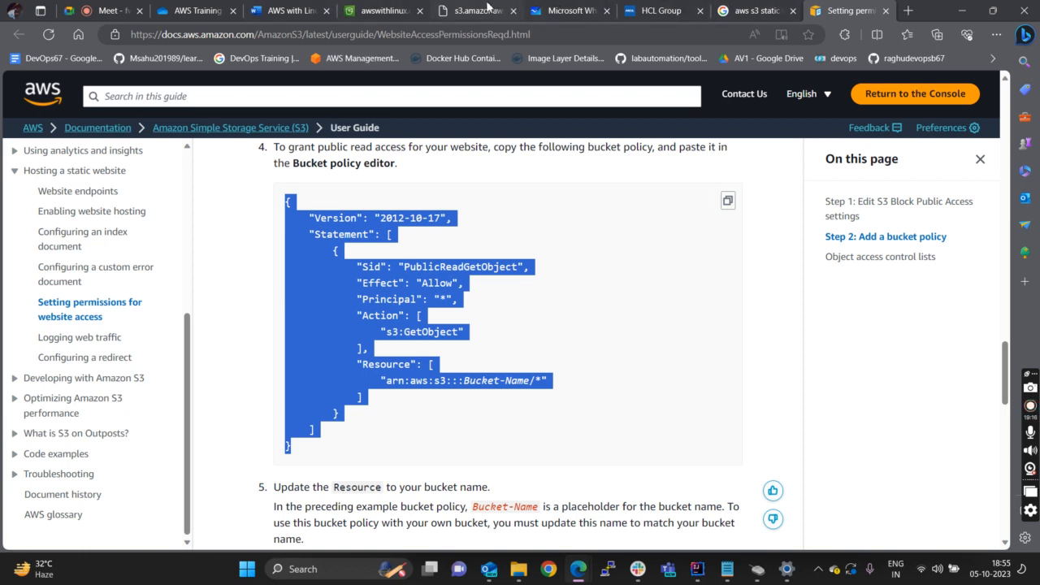
pyautogui.click(488, 10)
pyautogui.click(384, 10)
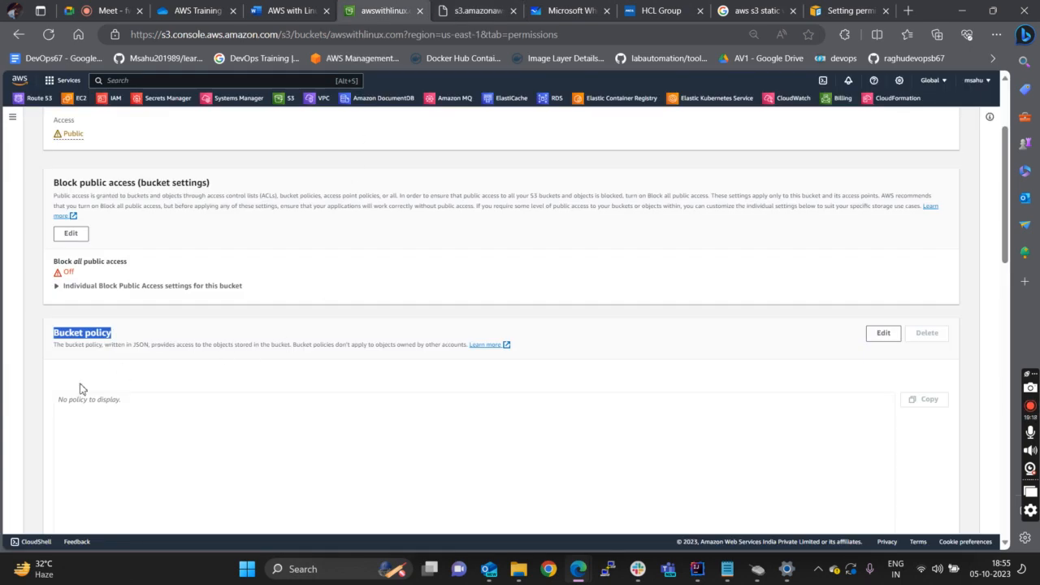
pyautogui.click(767, 383)
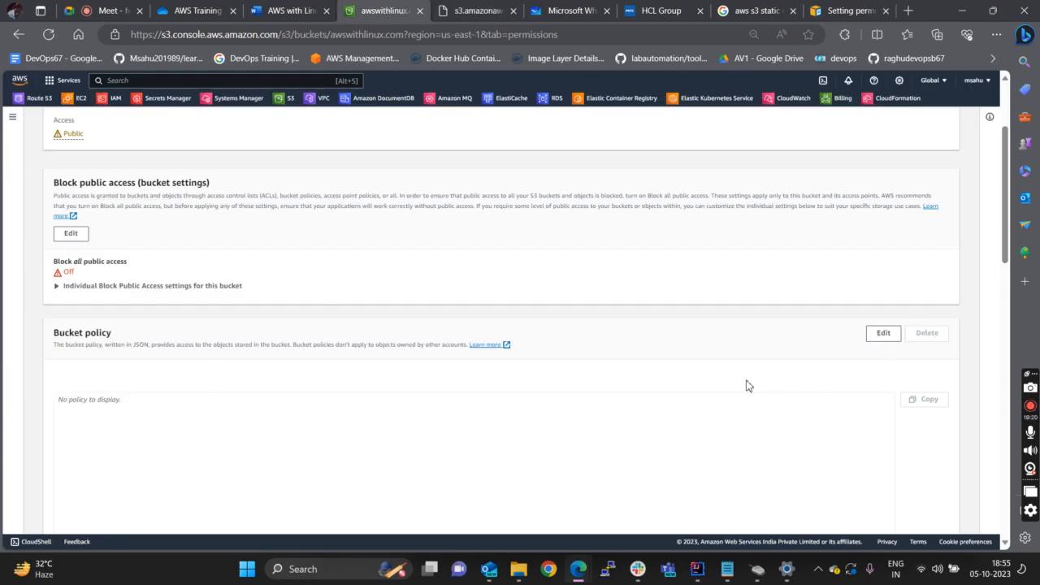
pyautogui.click(883, 334)
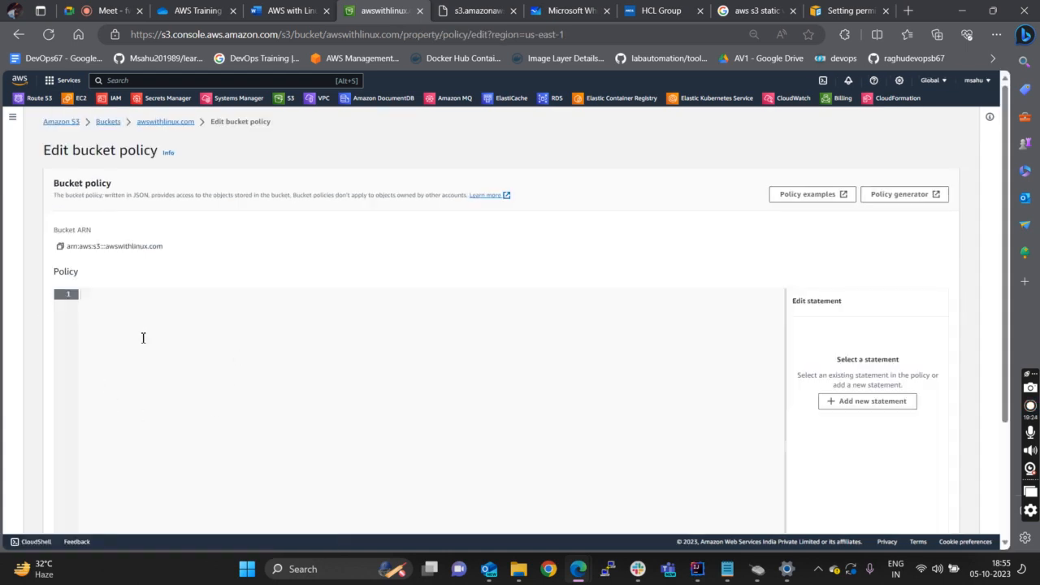
pyautogui.hotkey('ctrl', 'v')
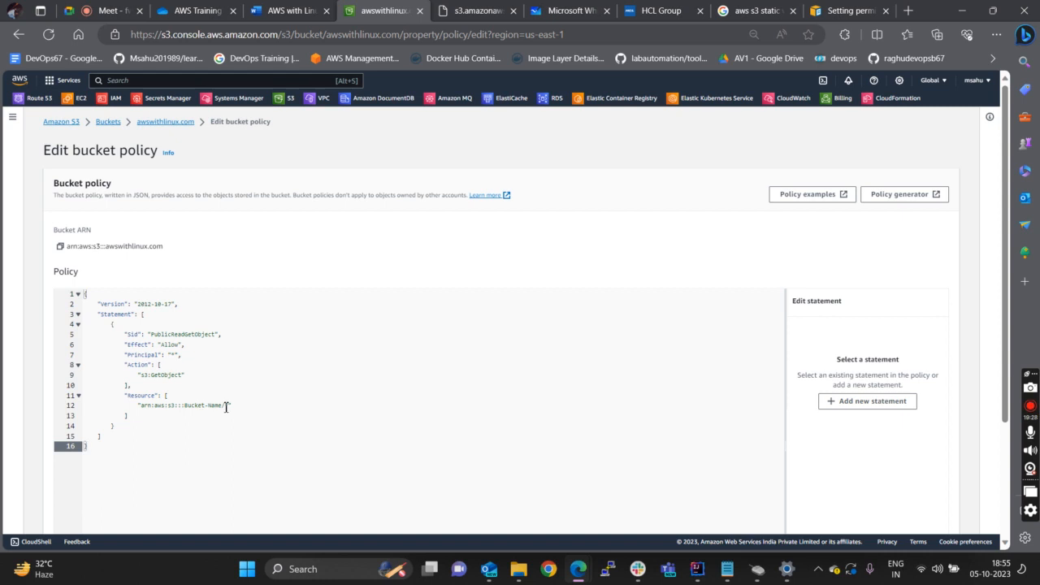
# - Replace the Bucket-Name placeholder in the policy's Resource ARN with awswithlinux.com
pyautogui.moveTo(225, 407); pyautogui.dragTo(190, 410)
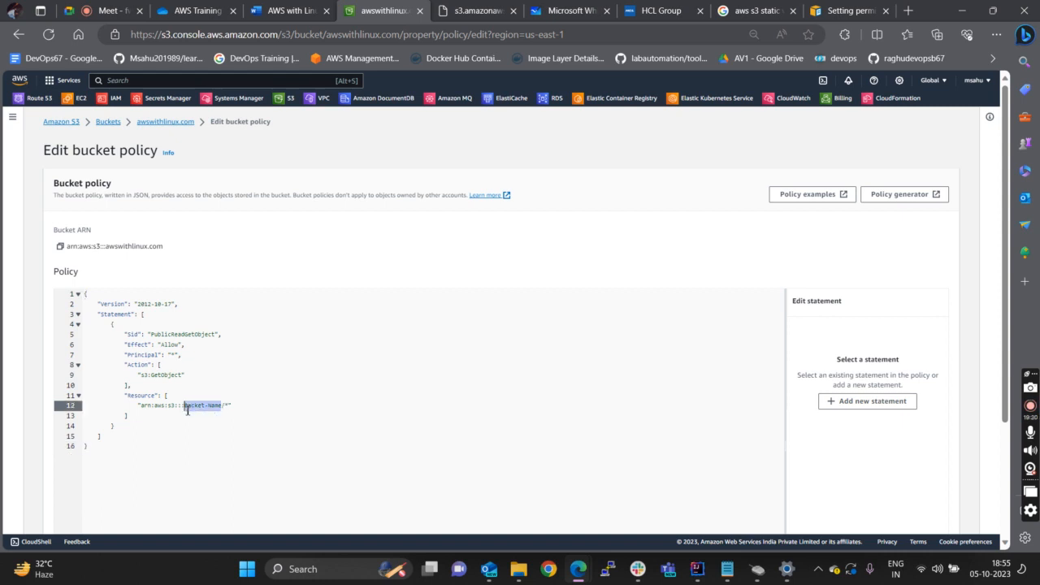
pyautogui.write('awswithlinux.co')
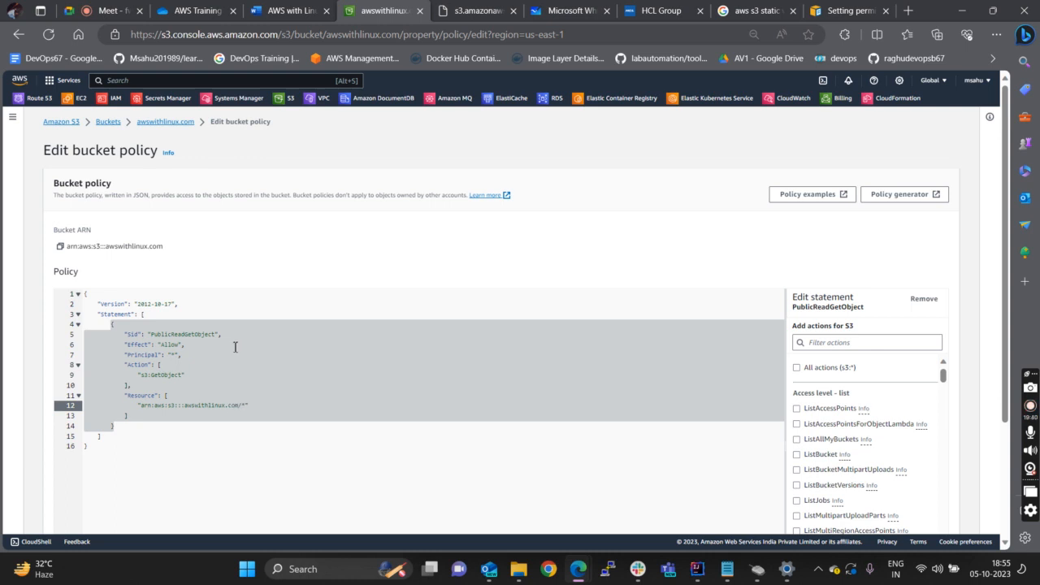
pyautogui.click(195, 463)
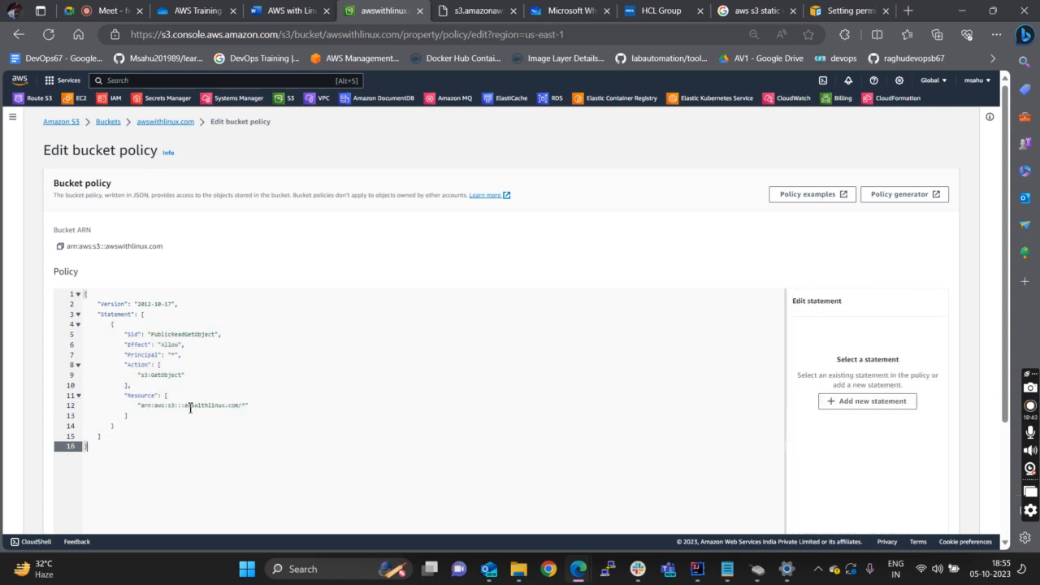
# - Compare the policy with the example in the AWS guide and save the bucket policy changes
pyautogui.scroll(-2, 269, 420)
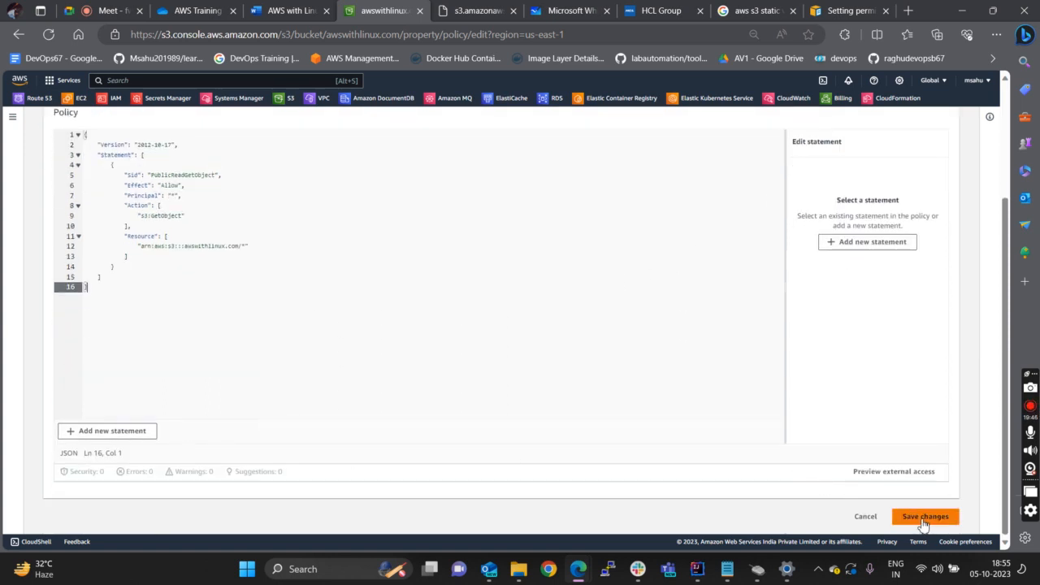
pyautogui.click(924, 518)
pyautogui.click(833, 11)
pyautogui.scroll(-2, 351, 313)
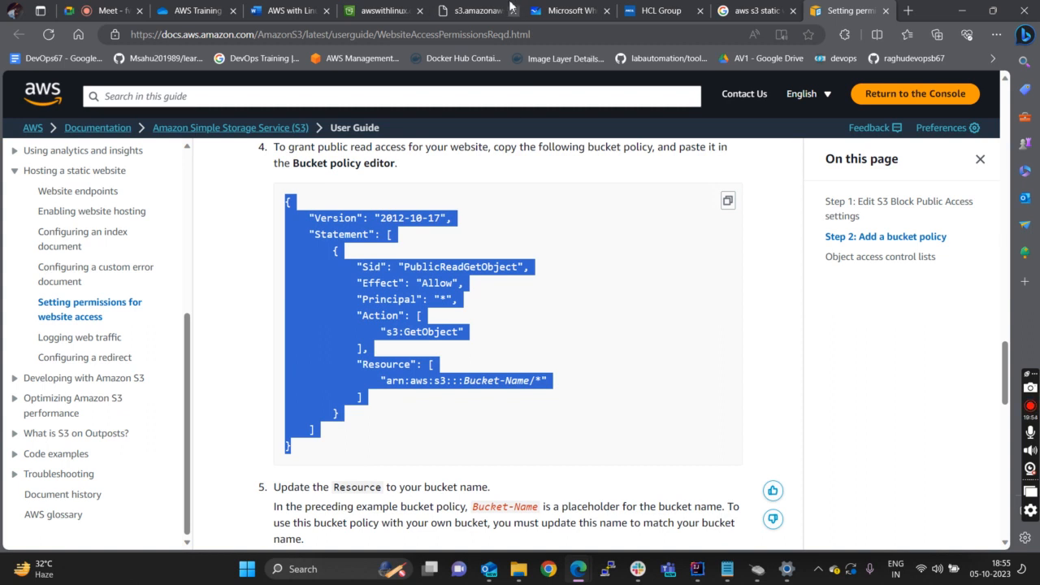
pyautogui.click(385, 9)
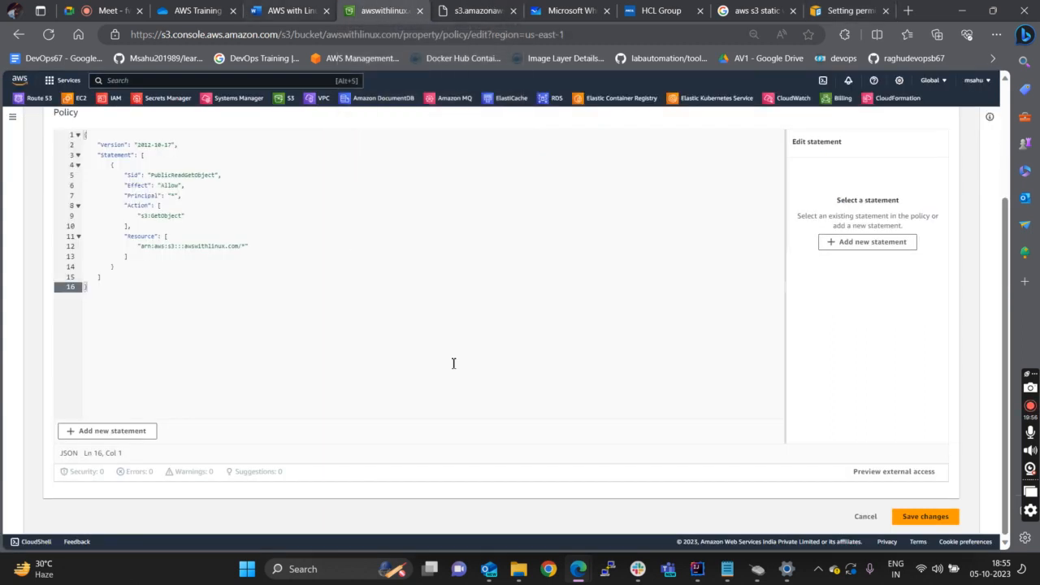
pyautogui.click(927, 516)
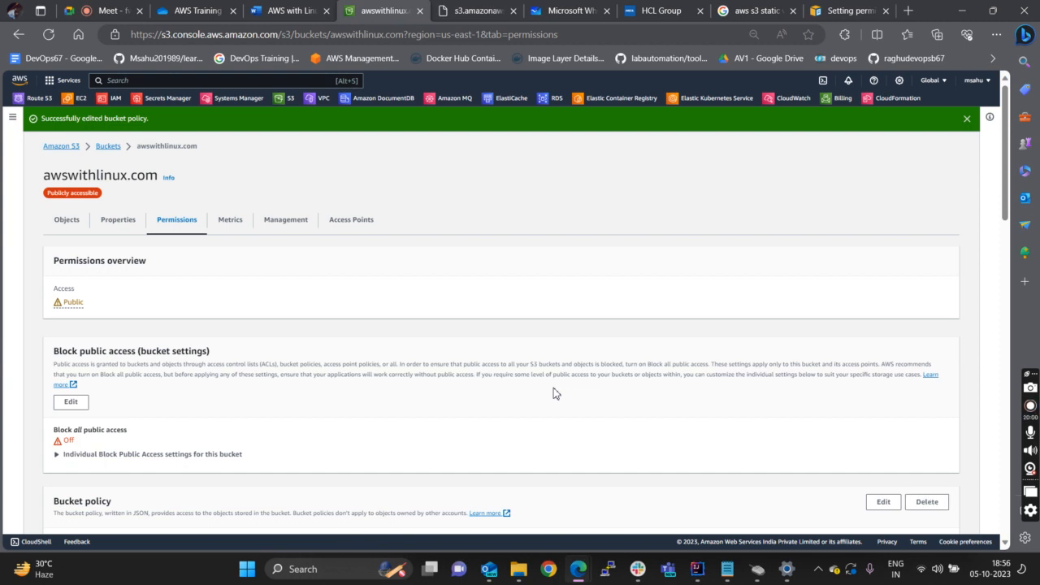
# - Review the saved bucket policy, then reopen the awswithlinux.com bucket from the bucket list and recheck the policy in its permissions
pyautogui.scroll(-3, 194, 440)
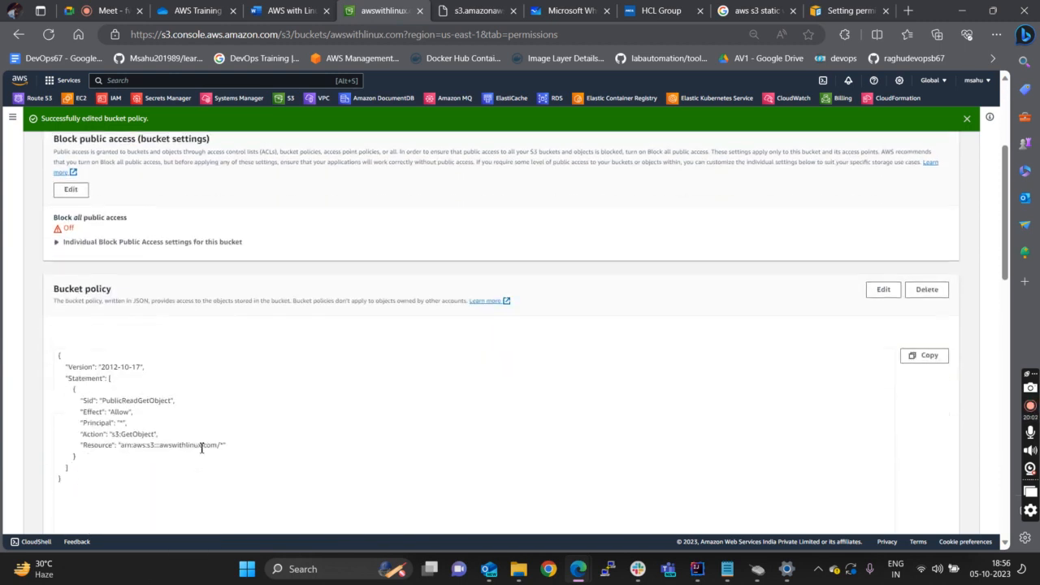
pyautogui.scroll(3, 289, 268)
pyautogui.click(107, 145)
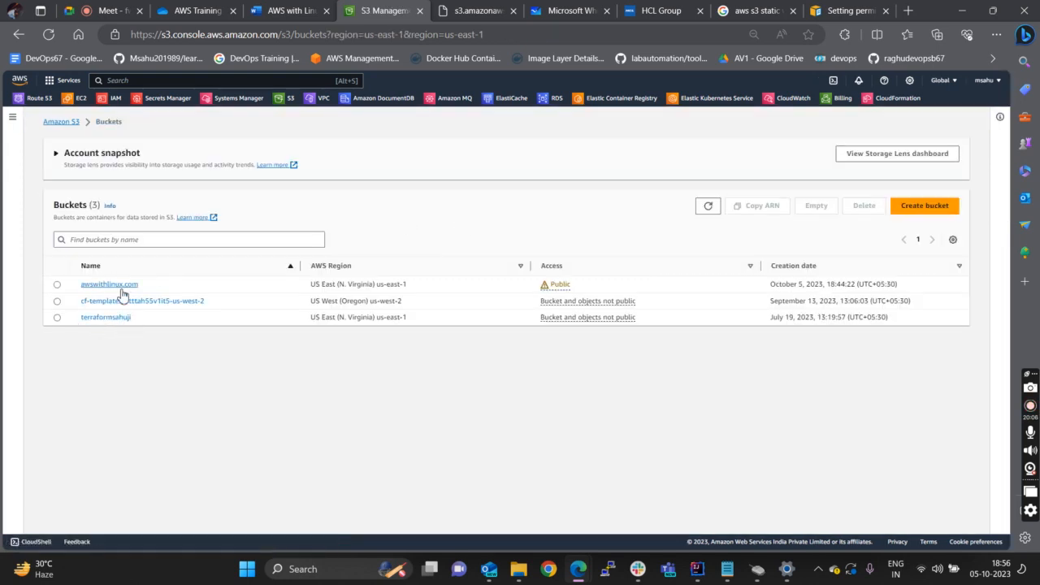
pyautogui.click(114, 286)
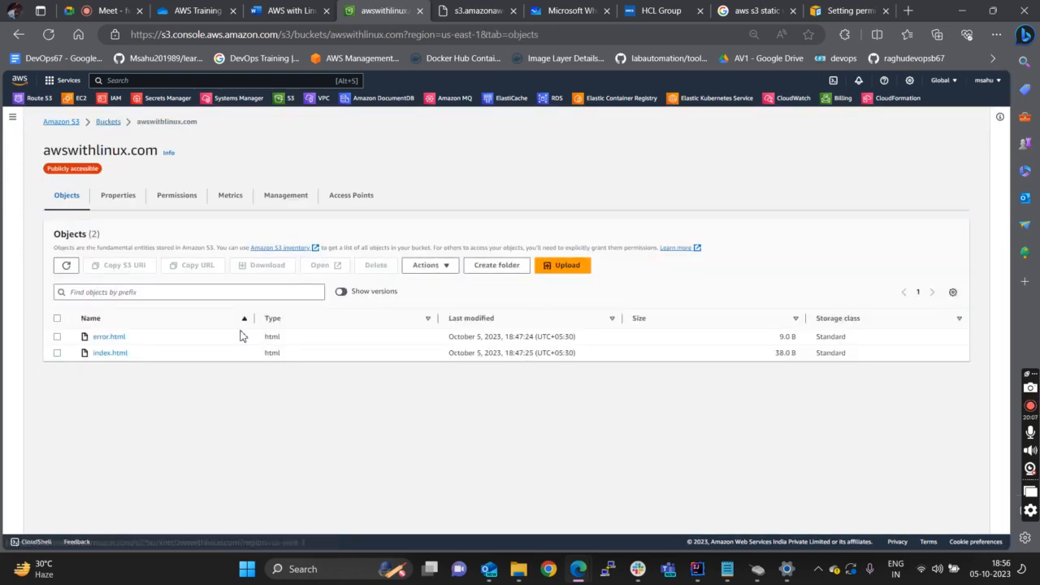
pyautogui.click(165, 197)
pyautogui.scroll(-3, 217, 326)
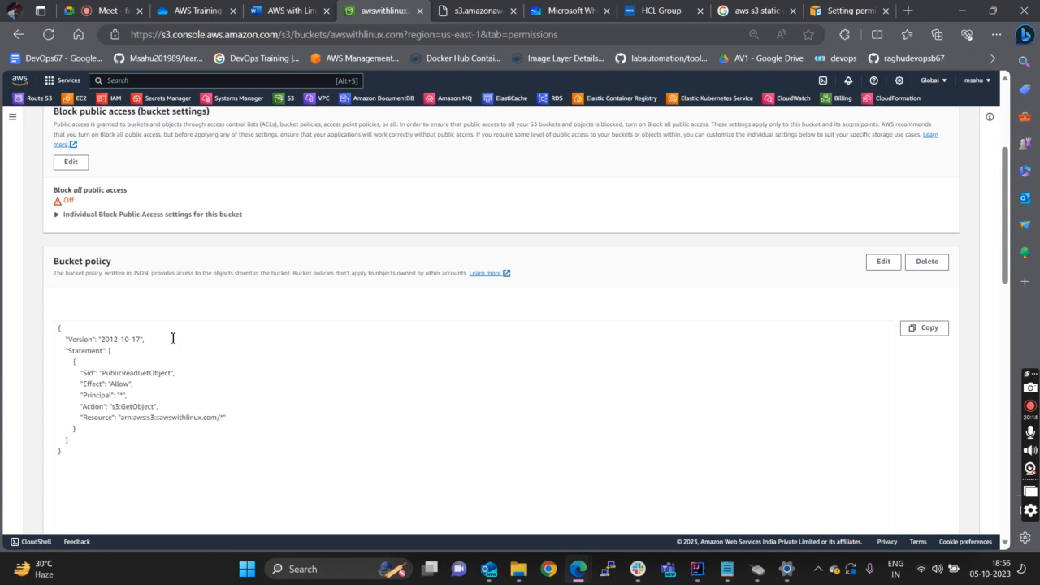
# - Check the AWS with Linux notes for the Route 53 hosted zone step and the rule on naming the bucket after the domain
pyautogui.scroll(-2, 140, 384)
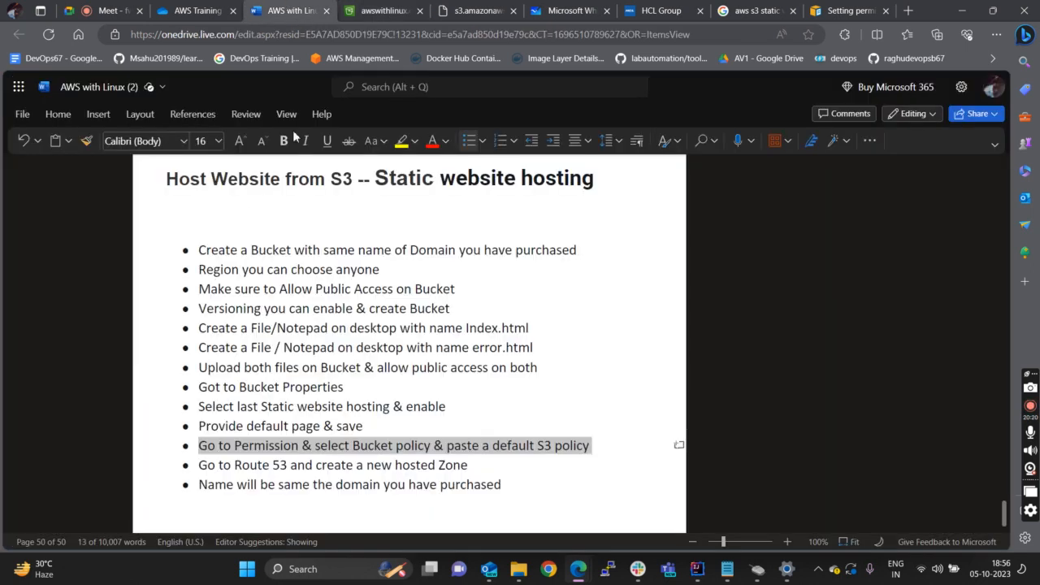
pyautogui.click(293, 11)
pyautogui.moveTo(204, 473); pyautogui.dragTo(477, 467)
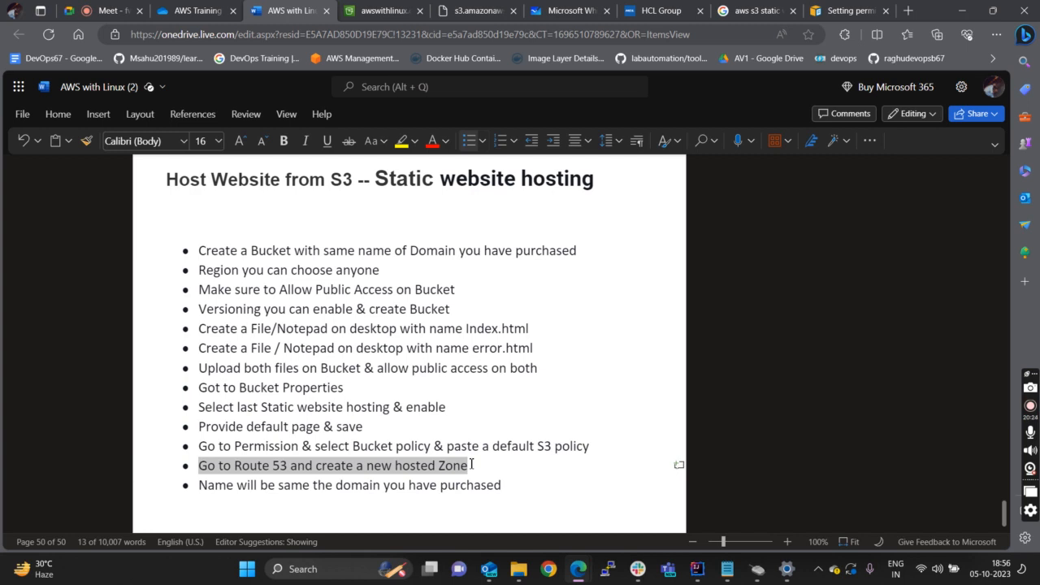
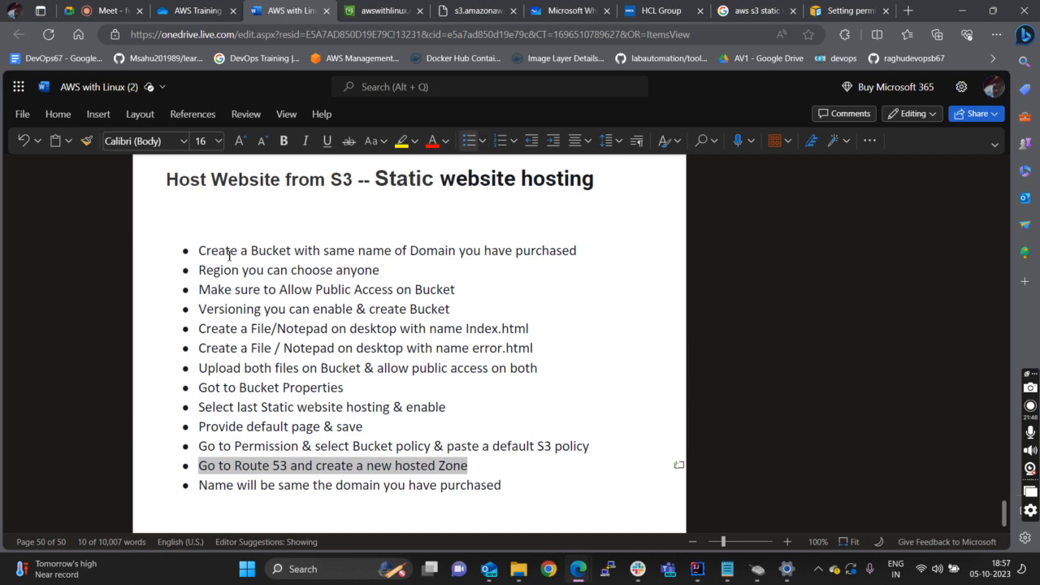
pyautogui.moveTo(199, 251); pyautogui.dragTo(606, 241)
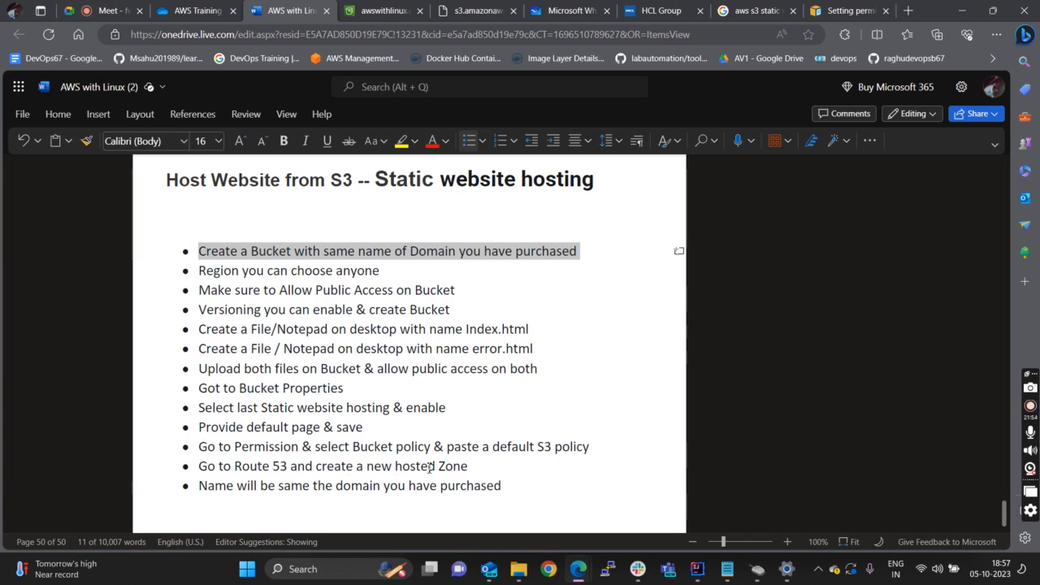
# - Review the awswithlinux.com bucket's permissions and compare its name with the domain examples on the HCL site and the whiteboard
pyautogui.click(383, 11)
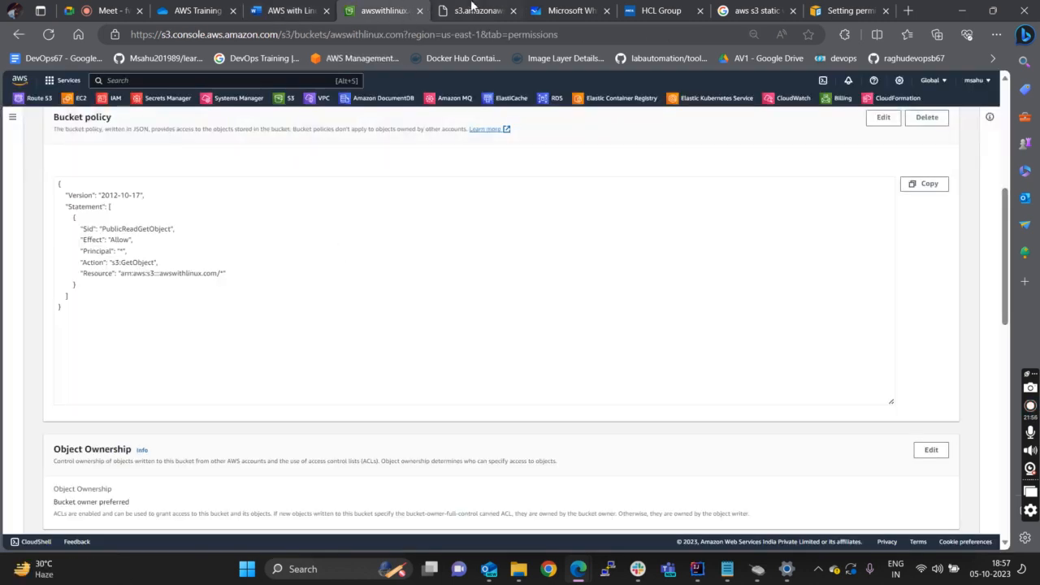
pyautogui.scroll(-6, 262, 315)
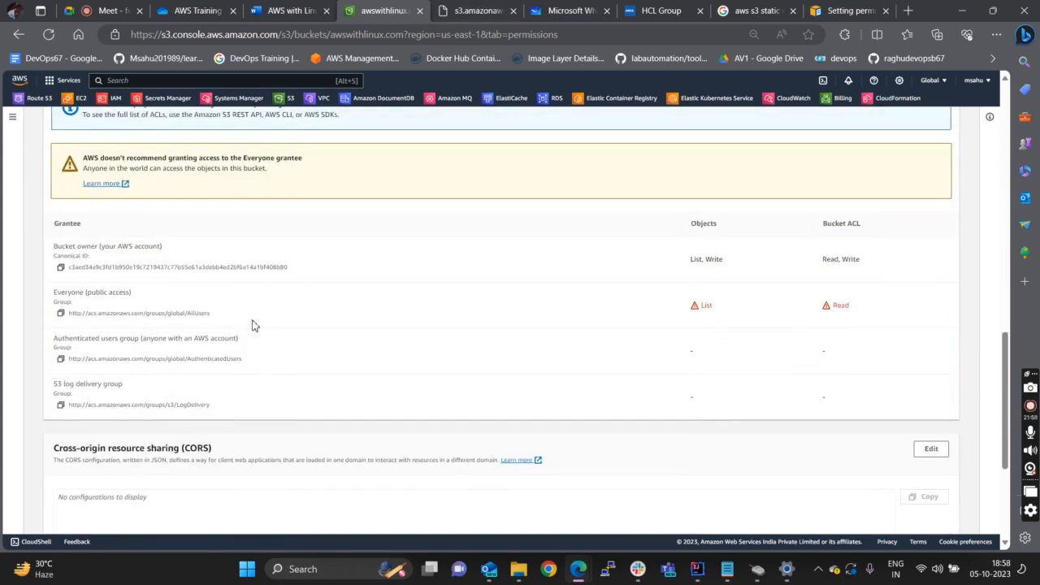
pyautogui.scroll(10, 320, 338)
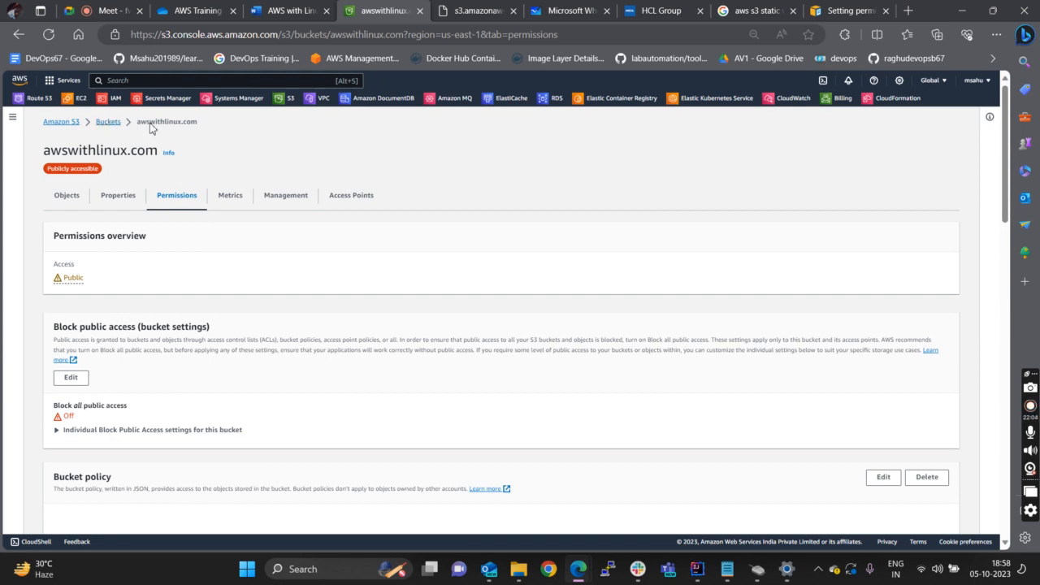
pyautogui.moveTo(203, 124); pyautogui.dragTo(135, 130)
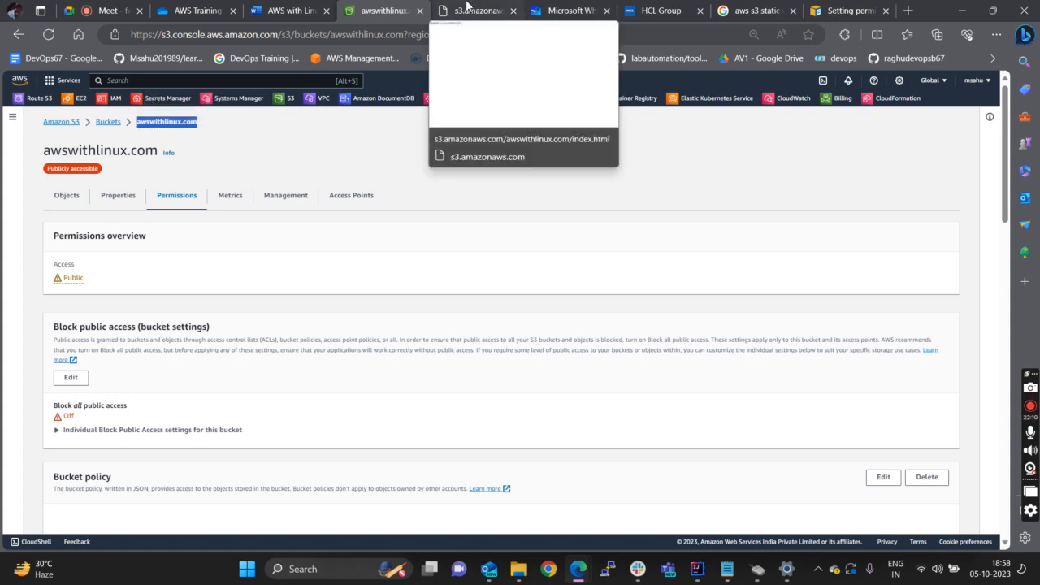
pyautogui.click(658, 10)
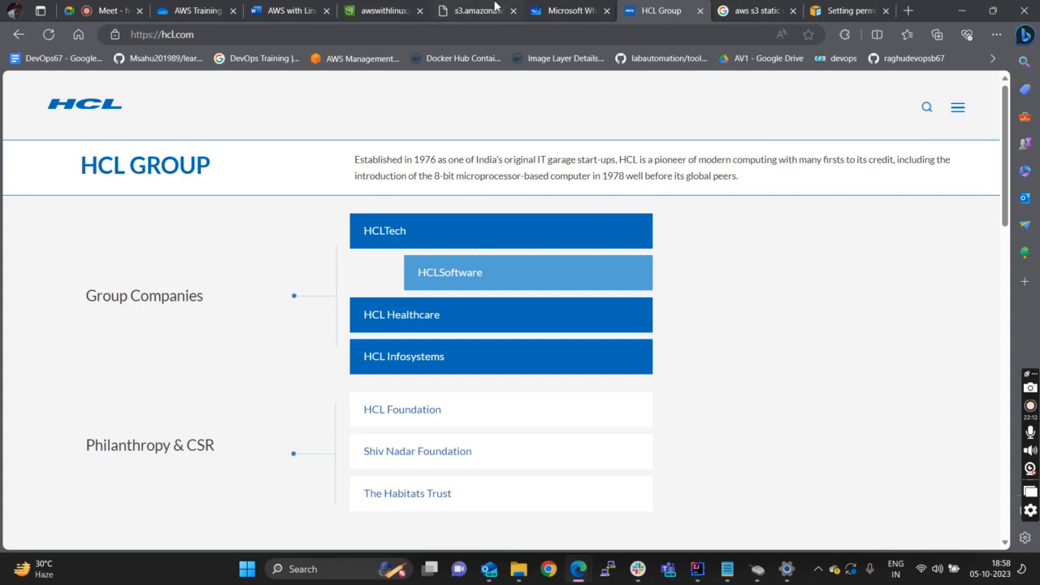
pyautogui.click(572, 10)
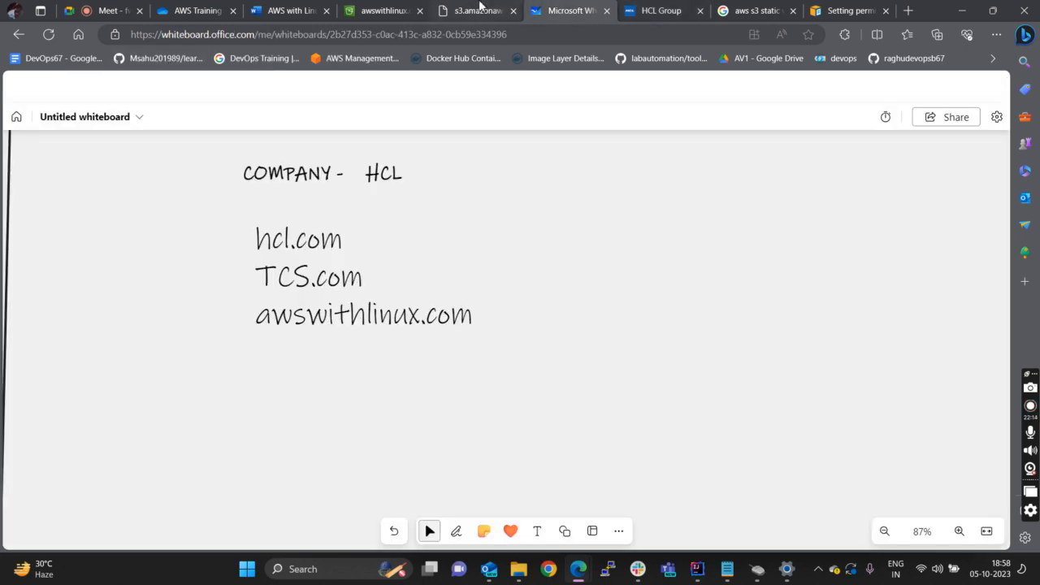
pyautogui.click(478, 11)
pyautogui.click(386, 10)
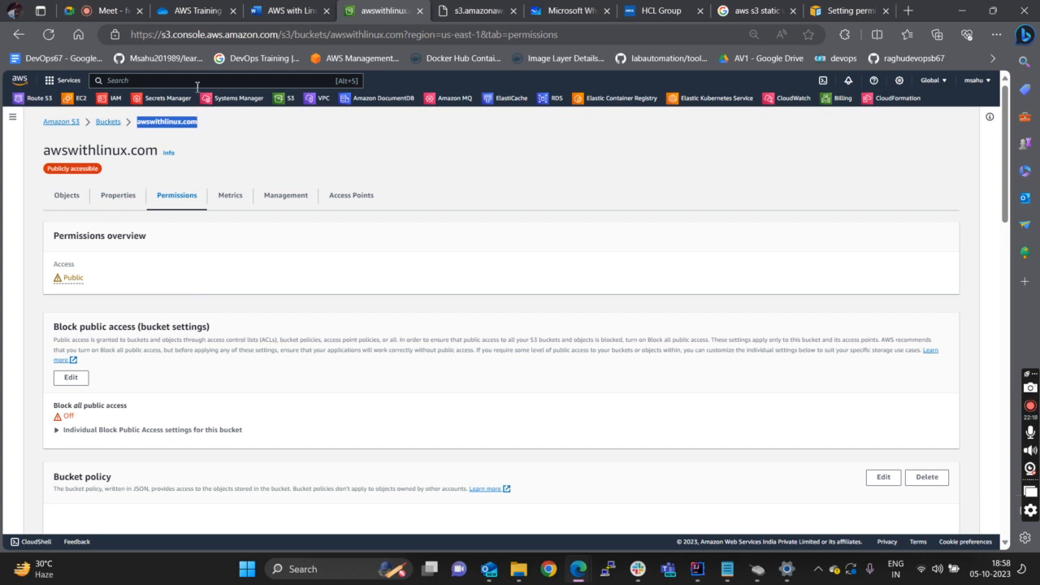
# - Find the Route 53 service in the AWS console and open its list of hosted zones
pyautogui.click(151, 81)
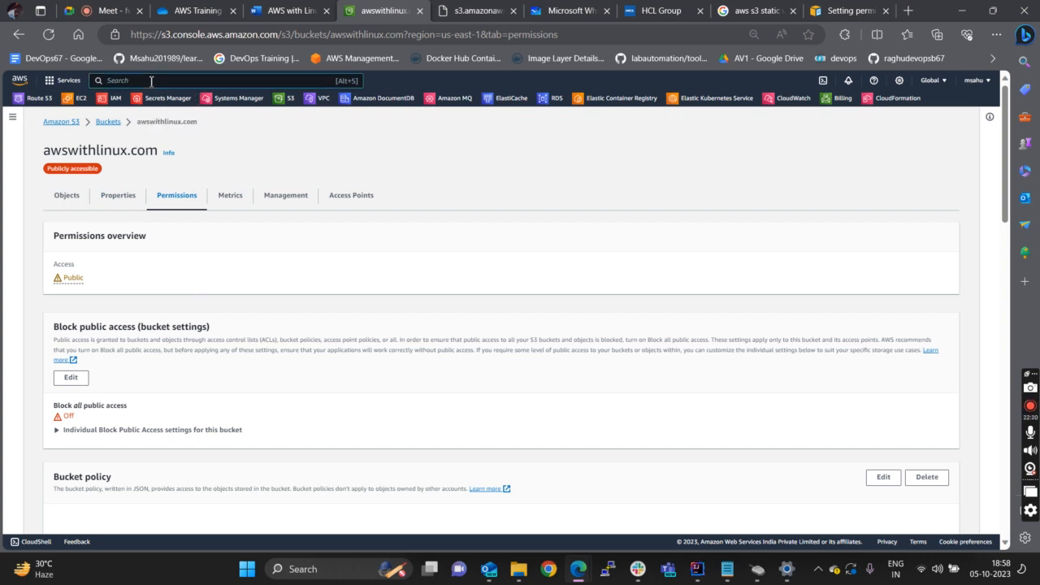
pyautogui.write('route')
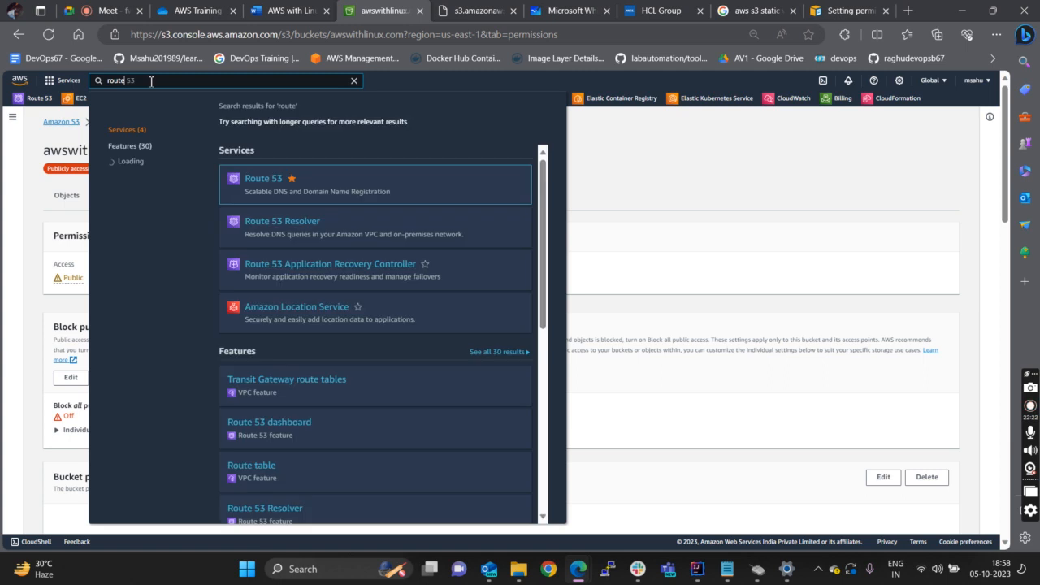
pyautogui.click(272, 187)
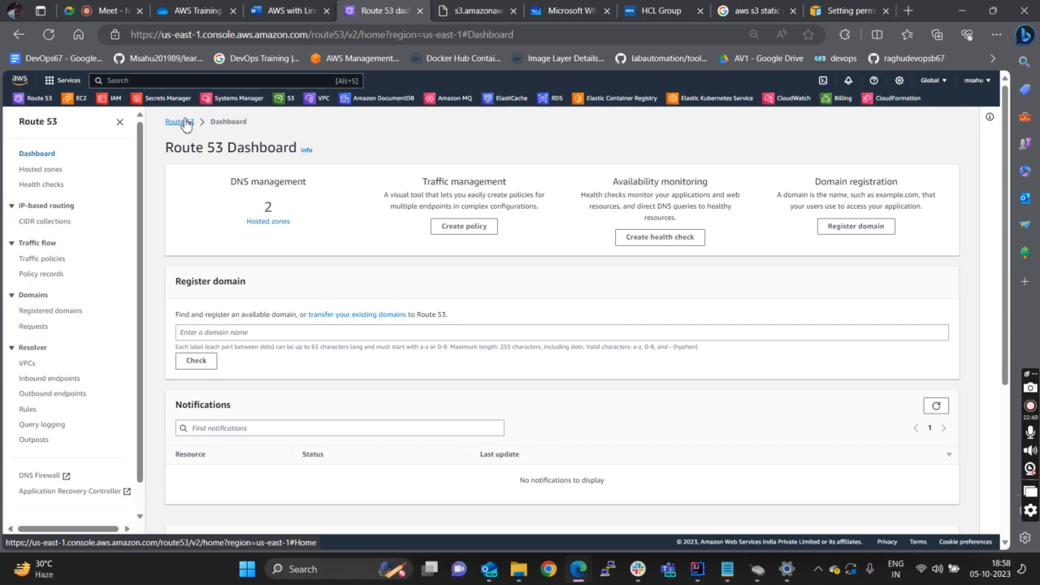
pyautogui.click(274, 226)
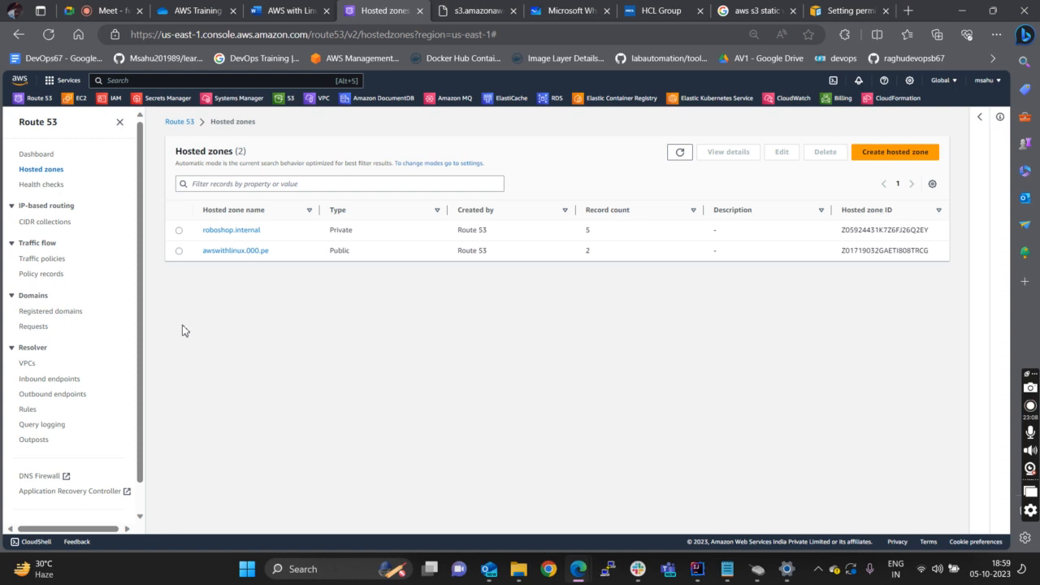
# - Create a public hosted zone for the domain awswithlinux.com and dismiss the success notice
pyautogui.click(897, 153)
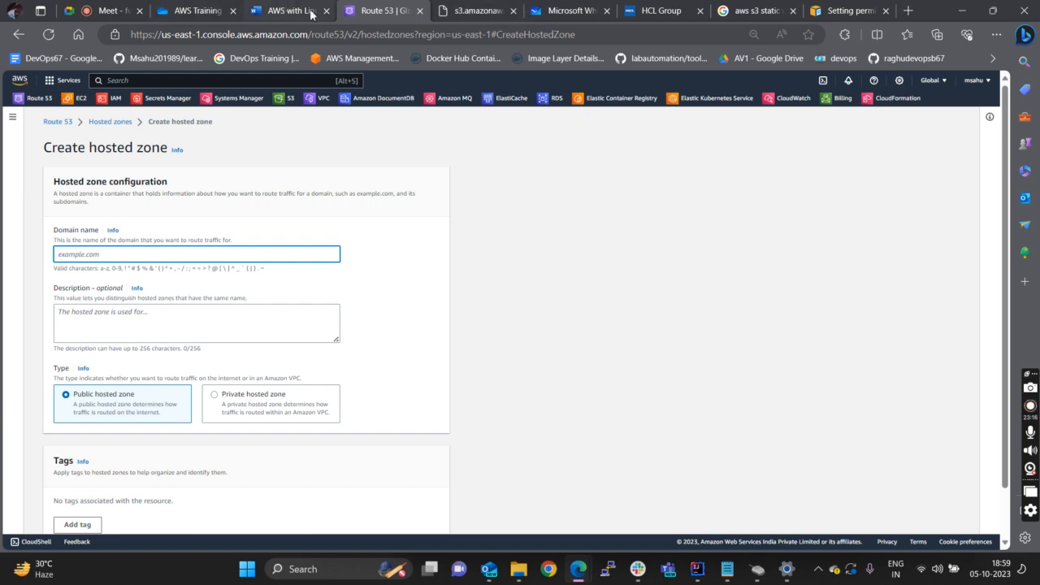
pyautogui.click(439, 15)
pyautogui.click(401, 10)
pyautogui.write('aws')
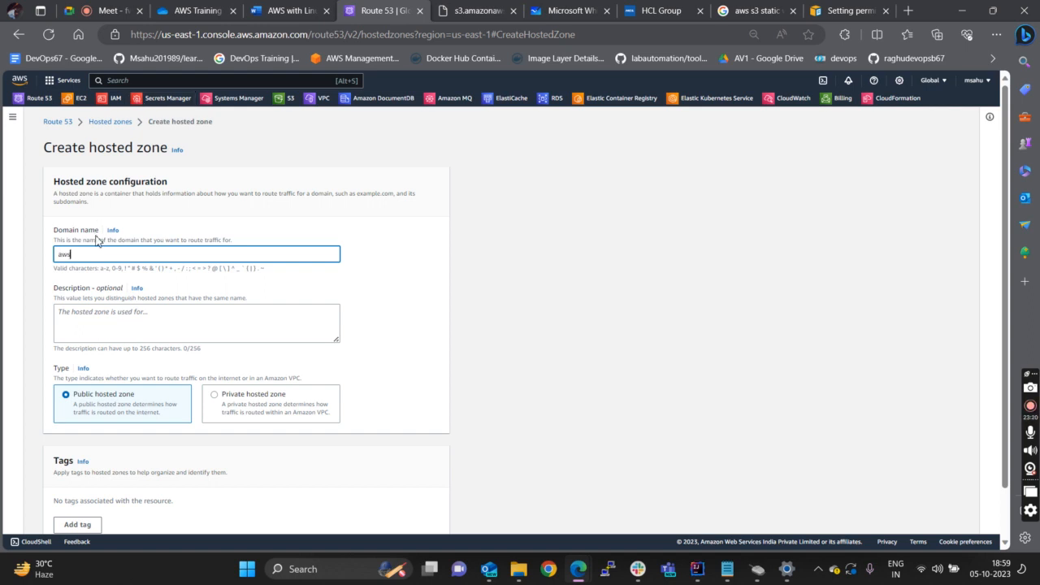
pyautogui.write('withlinux.com')
pyautogui.scroll(-1, 86, 335)
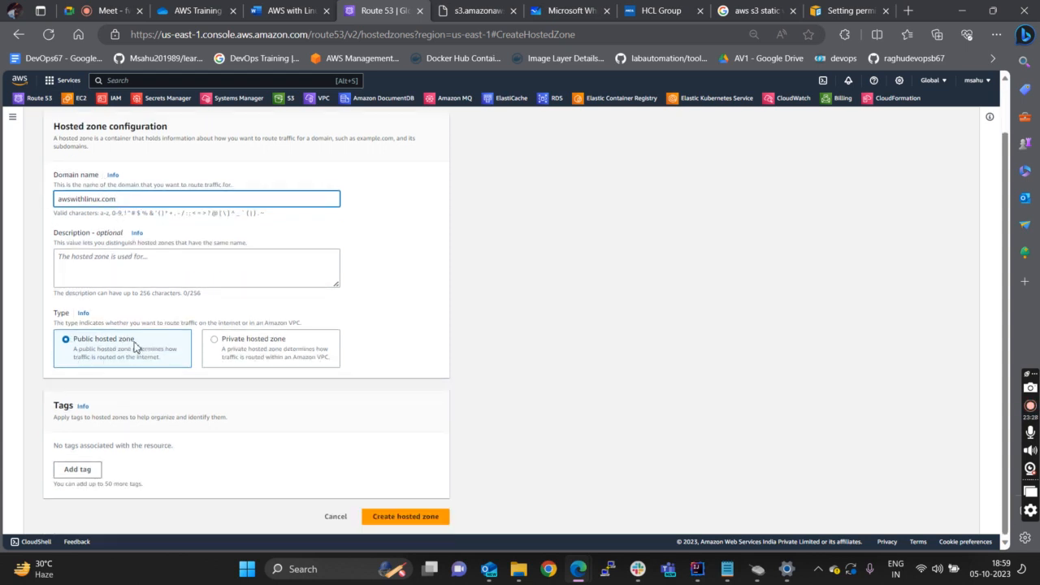
pyautogui.scroll(1, 288, 446)
pyautogui.scroll(-1, 392, 433)
pyautogui.click(392, 517)
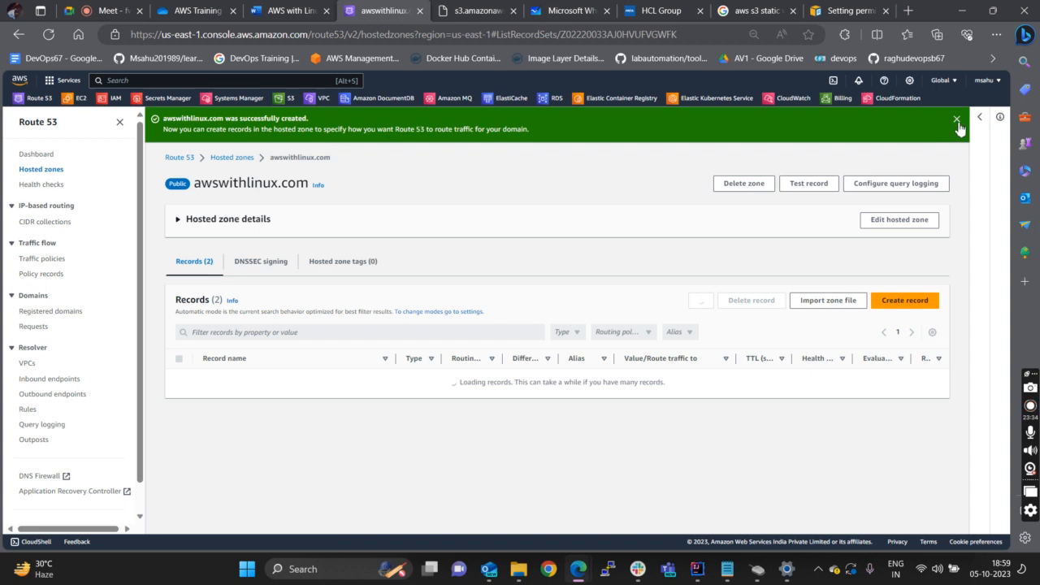
pyautogui.click(956, 120)
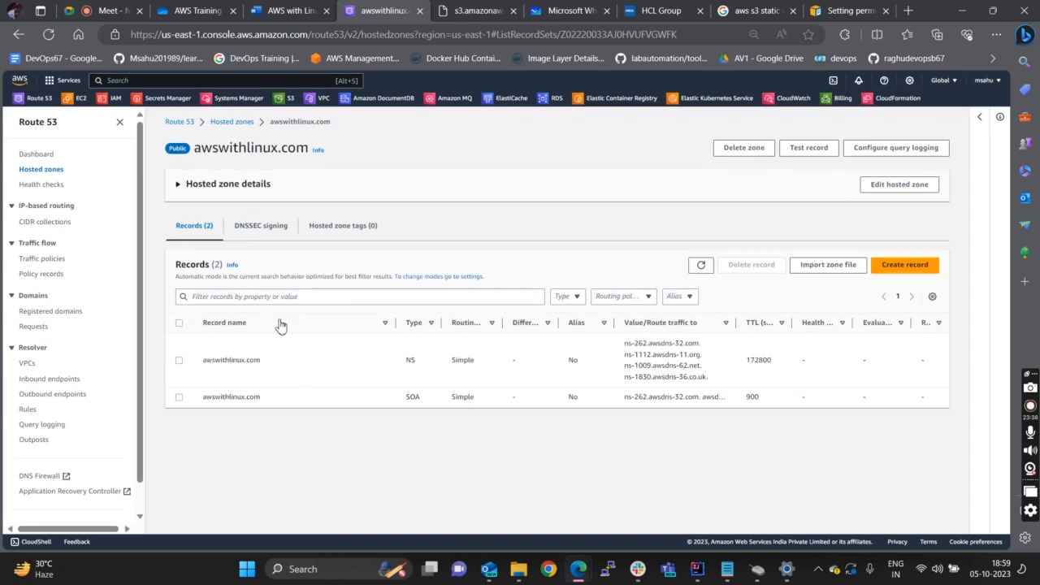
# - Reopen the awswithlinux.com zone from the hosted zones list and examine the name servers in its NS record
pyautogui.click(234, 122)
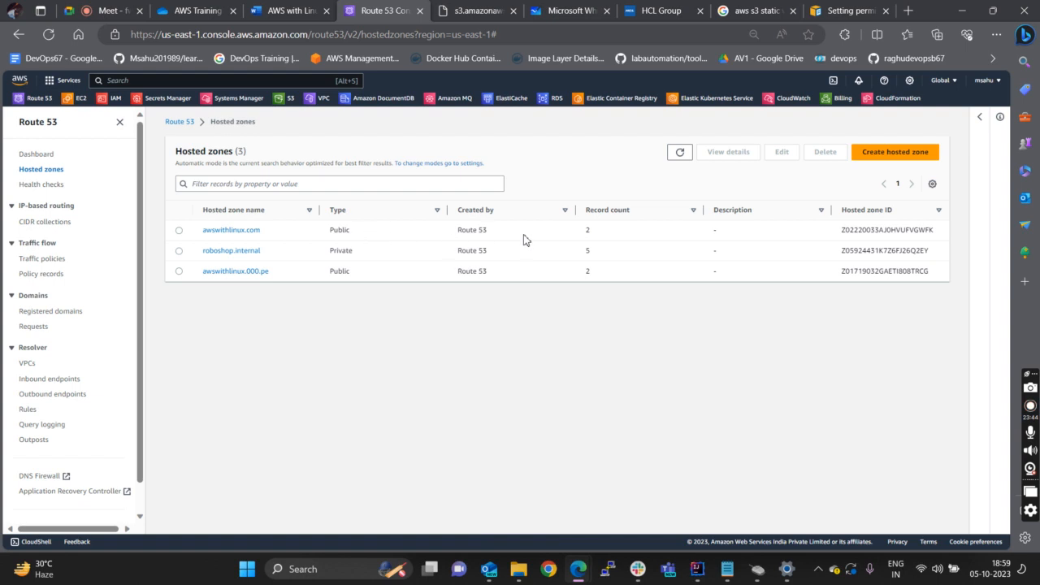
pyautogui.click(210, 230)
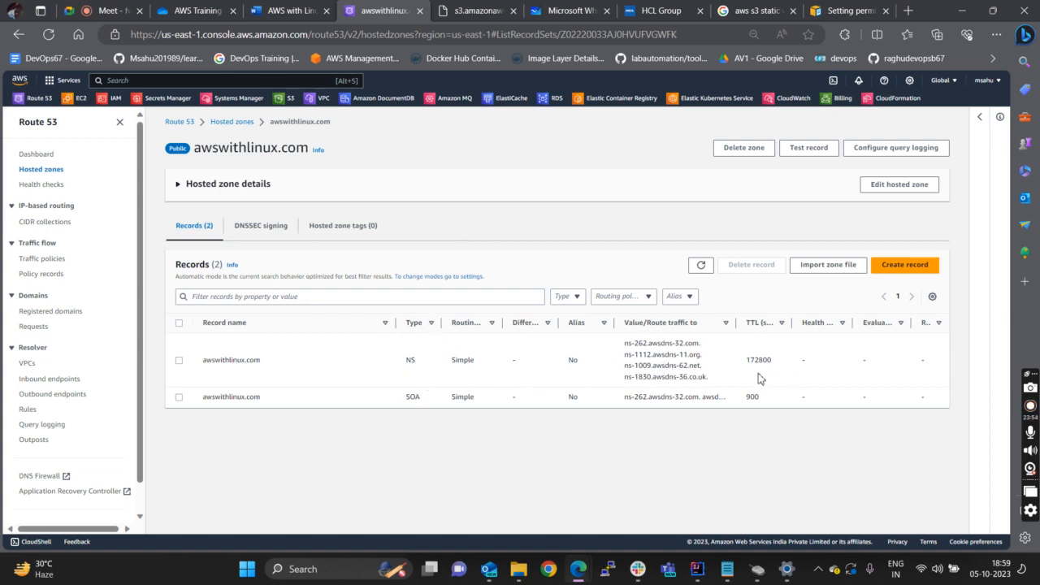
pyautogui.moveTo(716, 382); pyautogui.dragTo(628, 378)
pyautogui.click(698, 377)
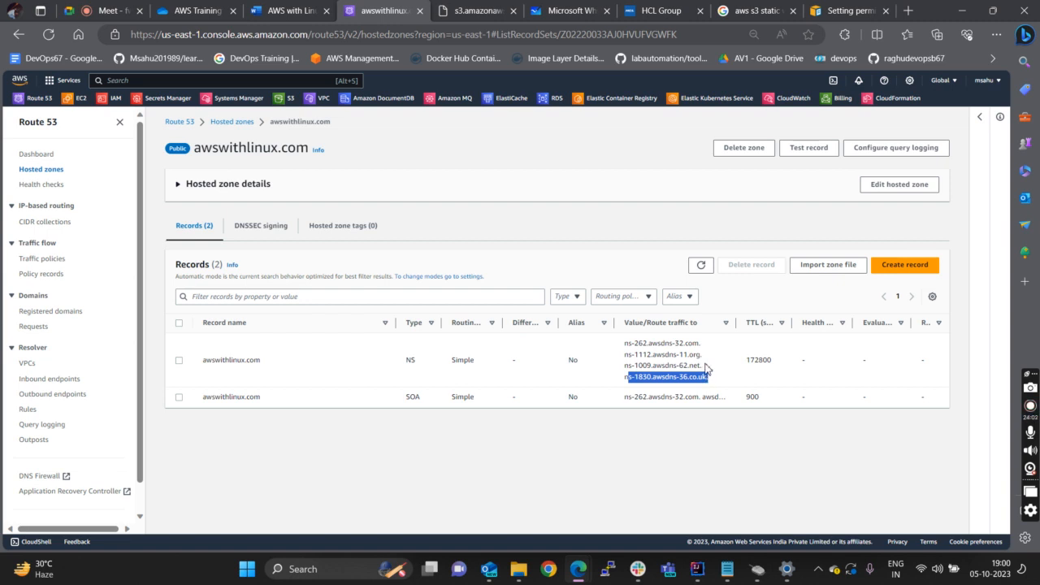
pyautogui.moveTo(703, 368); pyautogui.dragTo(628, 368)
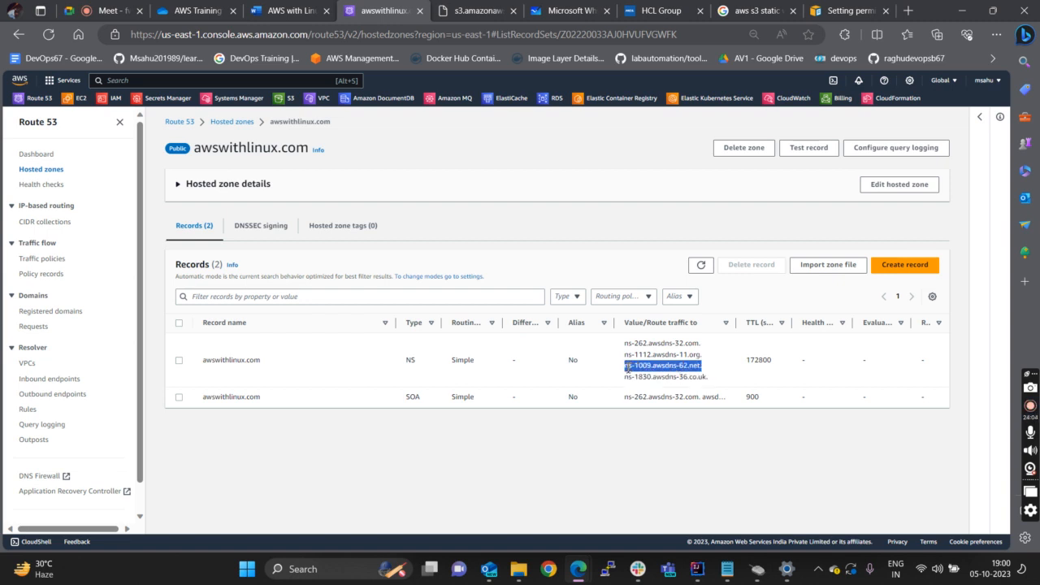
pyautogui.moveTo(706, 355); pyautogui.dragTo(618, 359)
pyautogui.moveTo(723, 344); pyautogui.dragTo(626, 346)
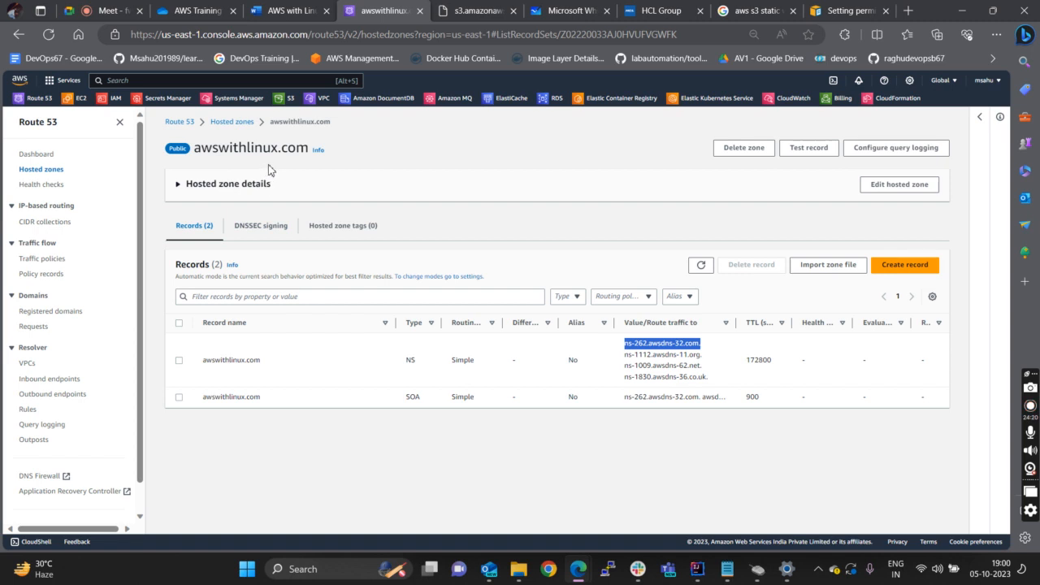
pyautogui.moveTo(196, 153); pyautogui.dragTo(311, 146)
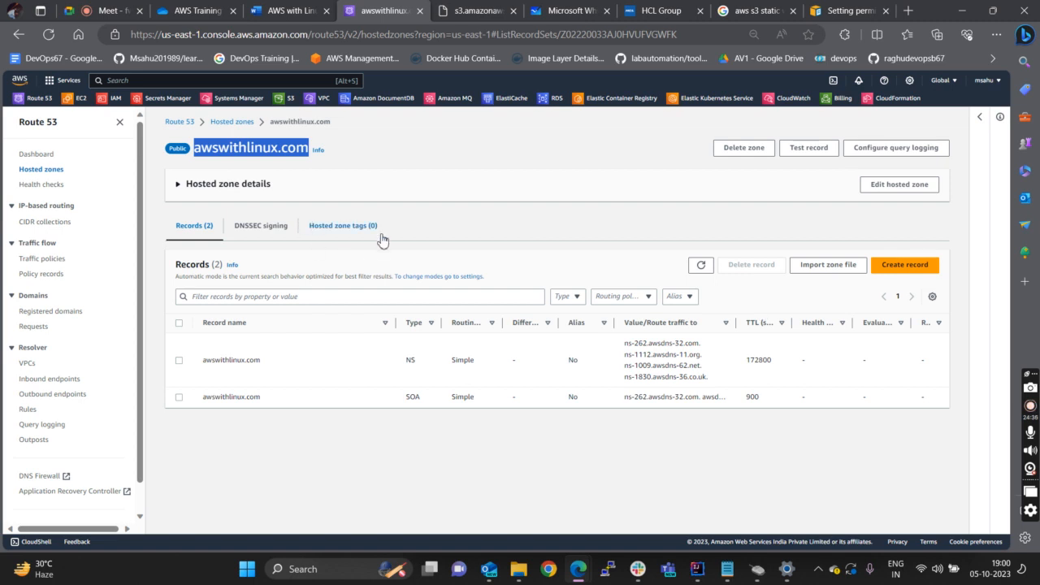
# - Open S3 in a separate browser tab and display the awswithlinux.com bucket's static website hosting properties
pyautogui.middleClick(290, 99)
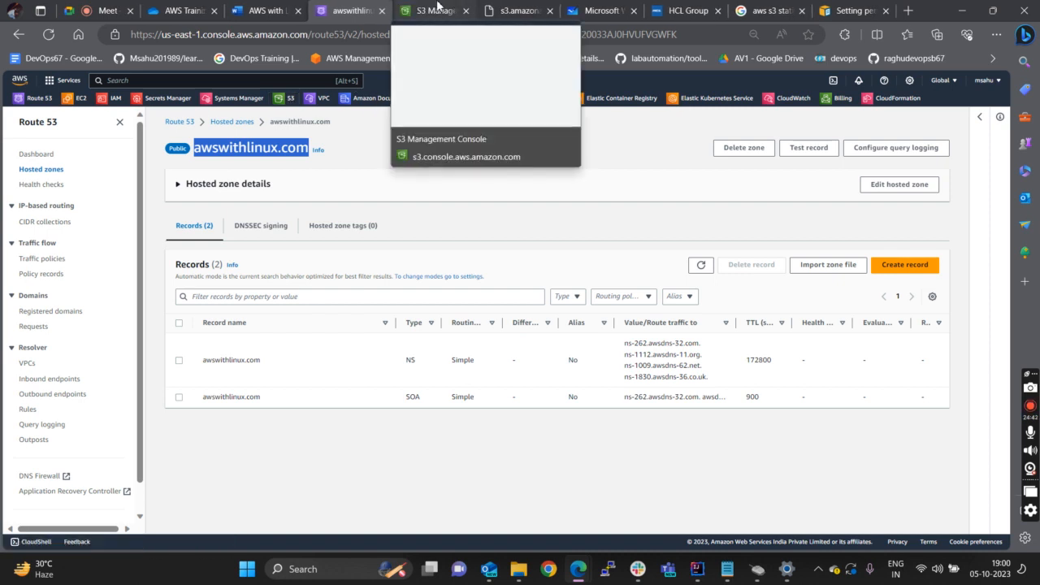
pyautogui.click(437, 8)
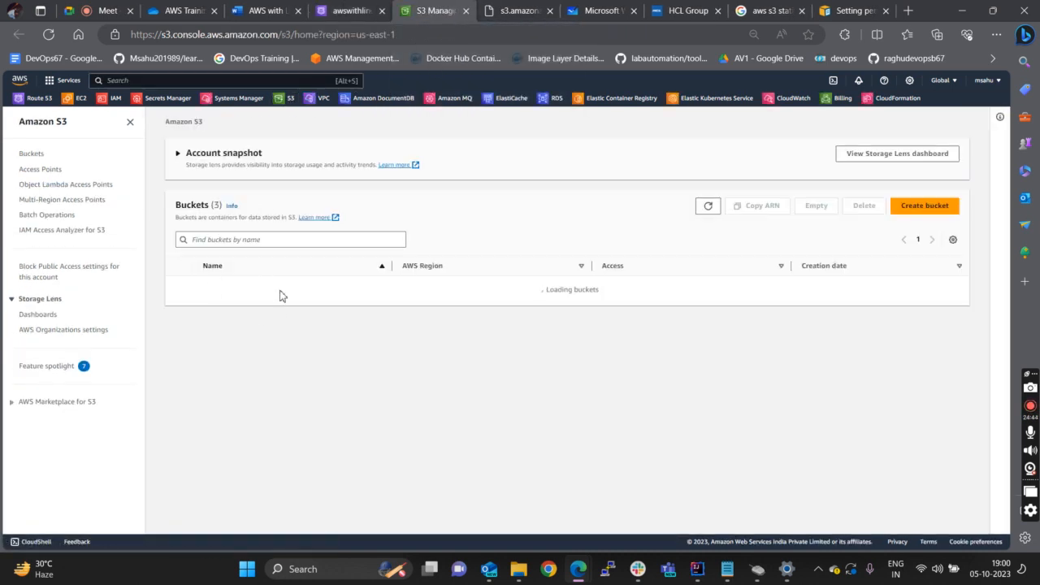
pyautogui.click(232, 286)
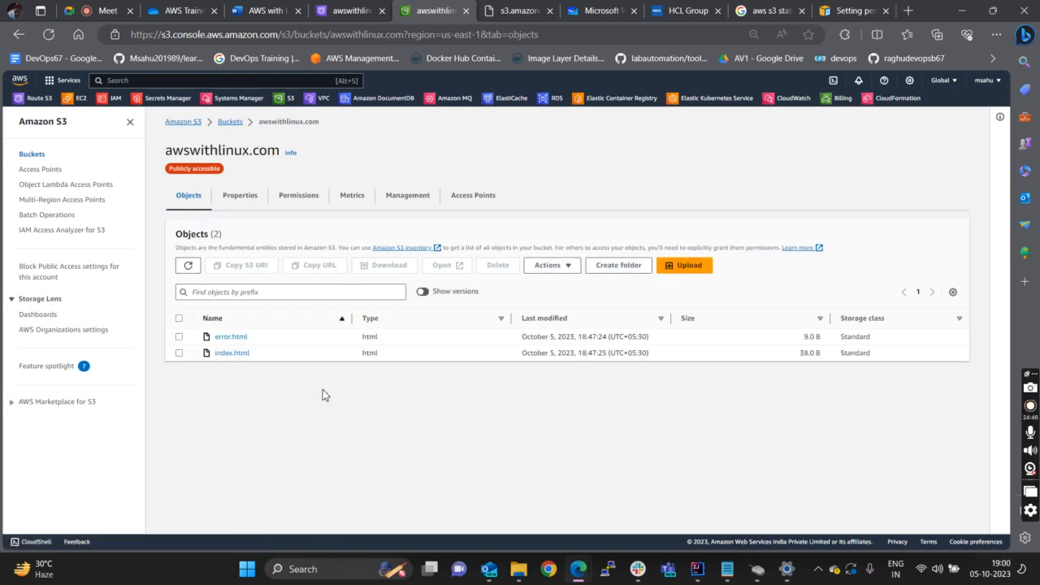
pyautogui.click(248, 199)
pyautogui.scroll(-15, 586, 439)
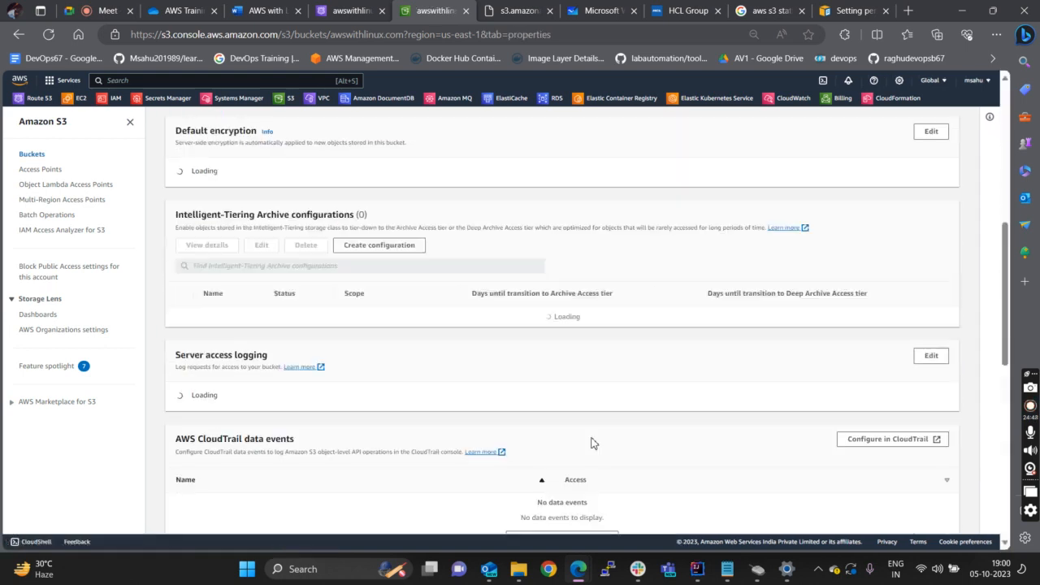
pyautogui.scroll(-4, 480, 449)
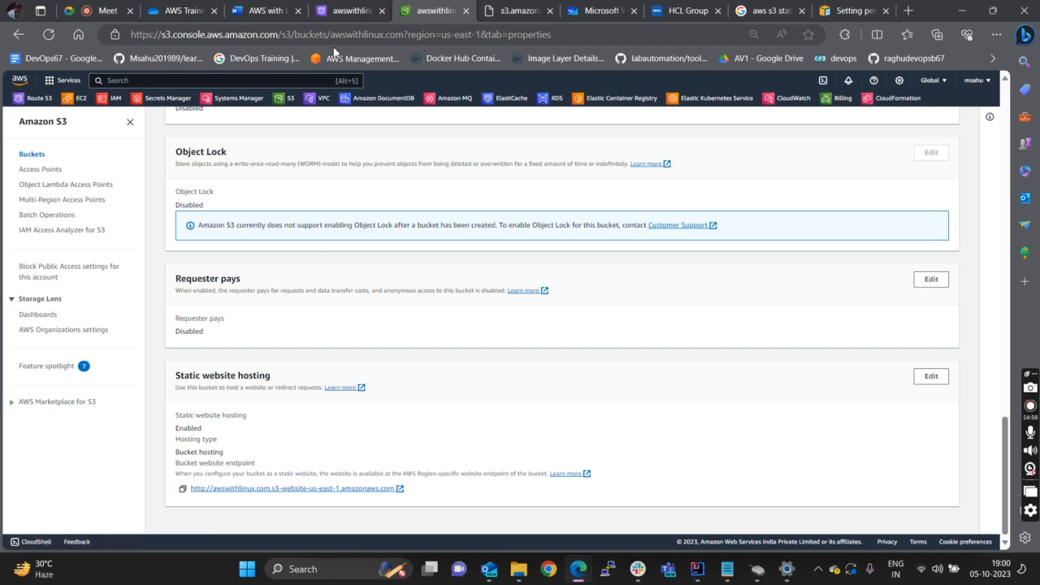
# - Check the NS and SOA record names in the hosted zone and open the awswithlinux.com bucket's website endpoint
pyautogui.click(353, 10)
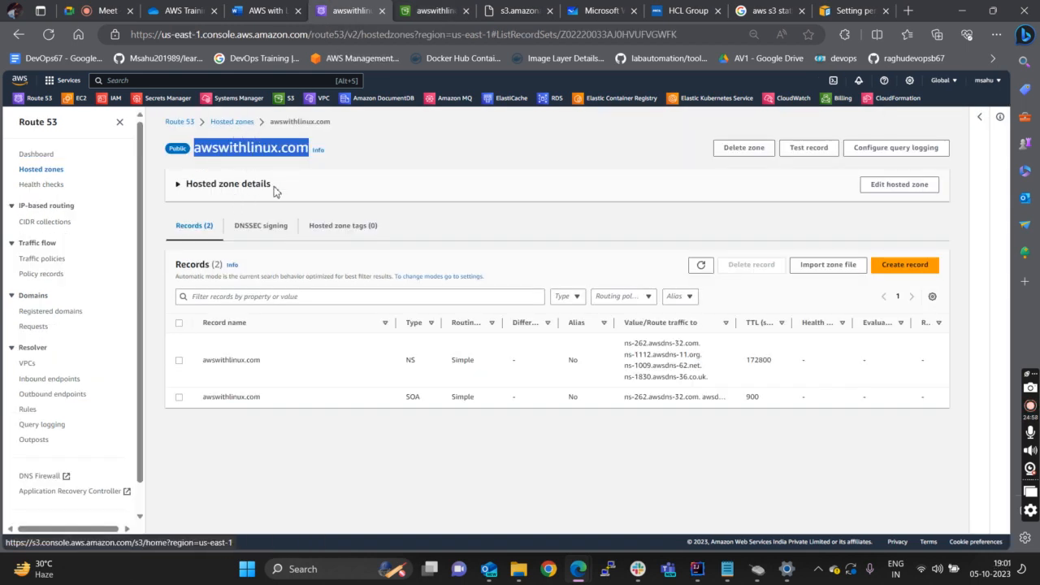
pyautogui.click(394, 139)
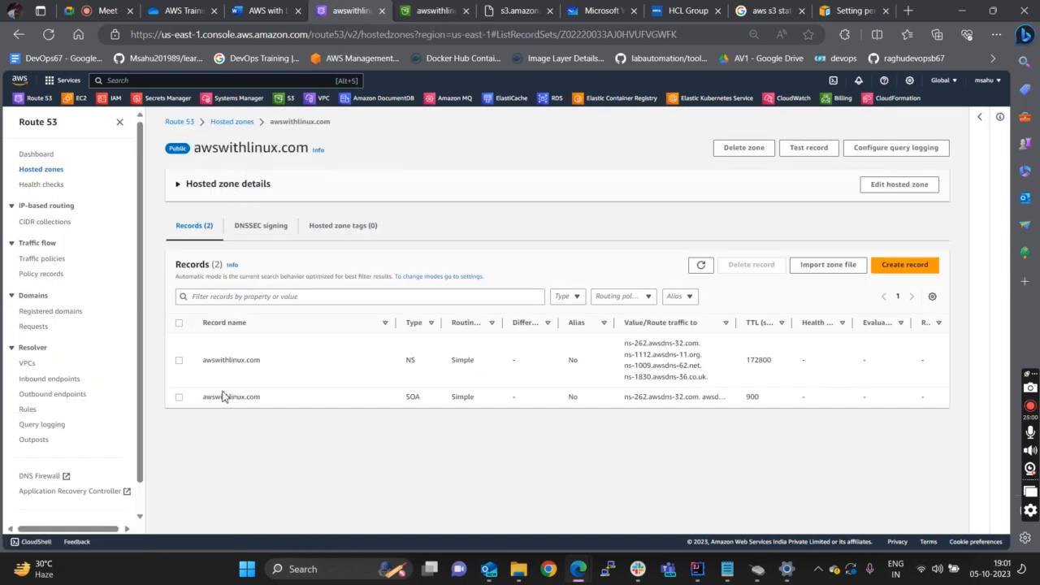
pyautogui.moveTo(200, 367); pyautogui.dragTo(269, 361)
pyautogui.moveTo(274, 403); pyautogui.dragTo(204, 397)
pyautogui.click(420, 11)
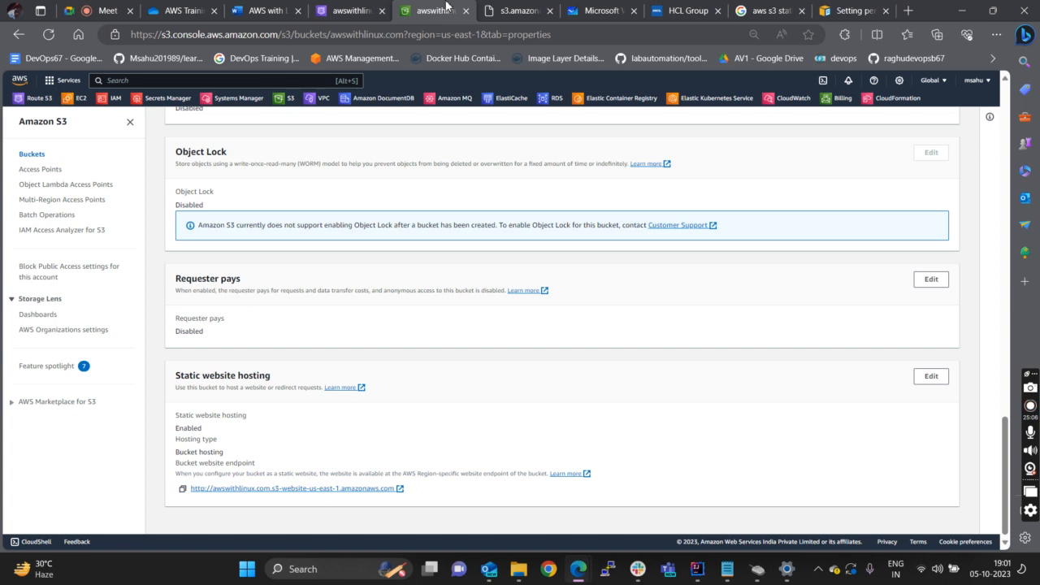
pyautogui.click(284, 488)
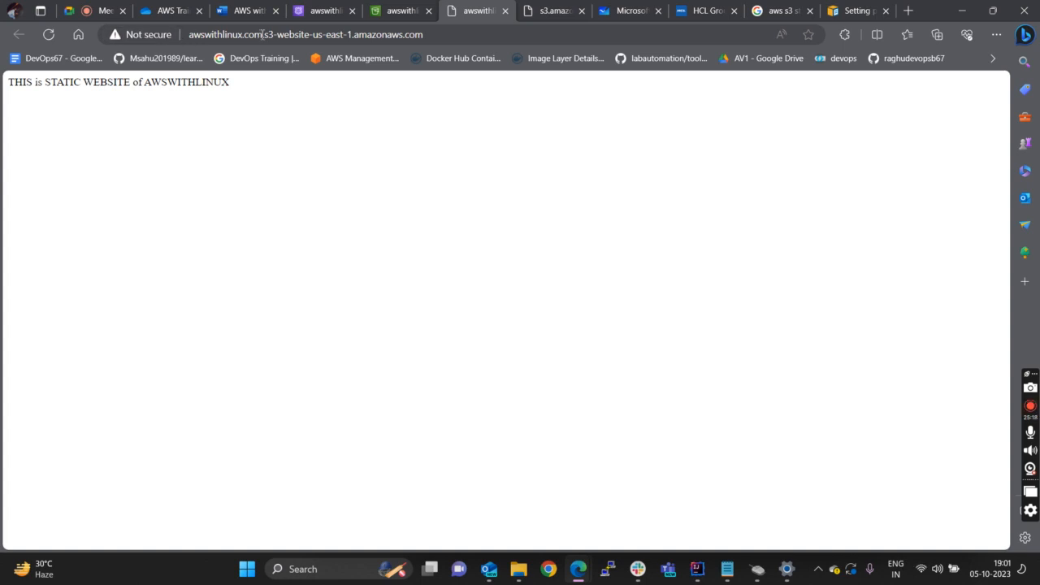
# - Shorten the website address to awswithlinux.com, submit it and highlight the page's text
pyautogui.moveTo(261, 34); pyautogui.dragTo(493, 39)
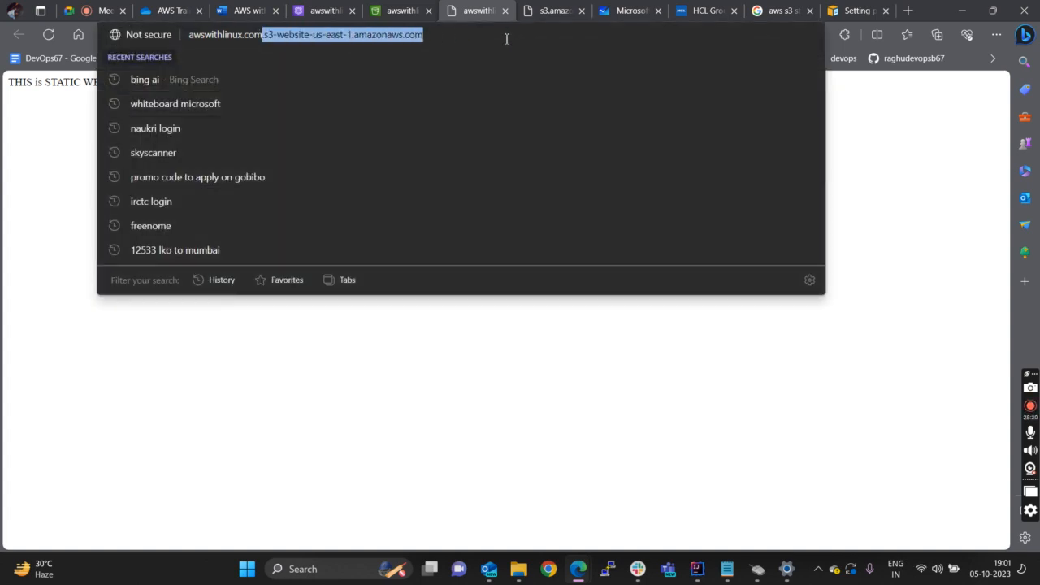
pyautogui.press('BackSpace')
pyautogui.press('Return')
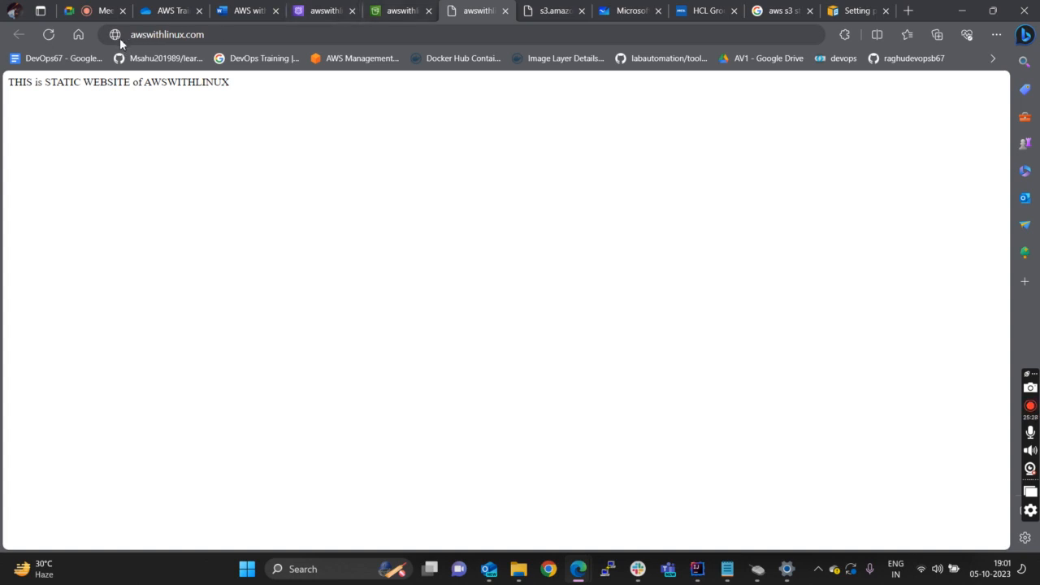
pyautogui.moveTo(12, 82); pyautogui.dragTo(264, 82)
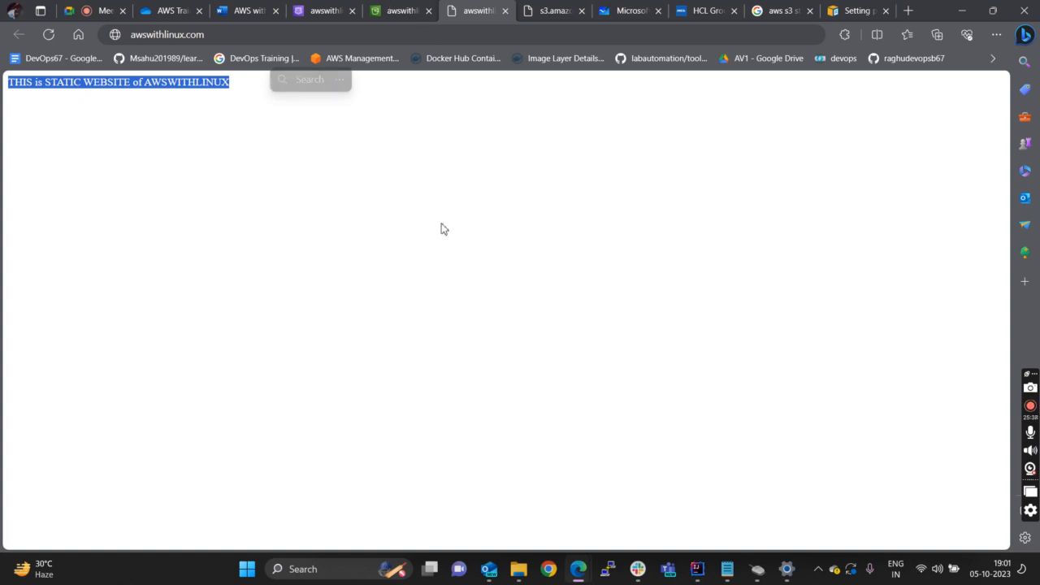
# - Review the awswithlinux.com bucket's properties, from the bucket overview through the static website hosting section
pyautogui.click(398, 12)
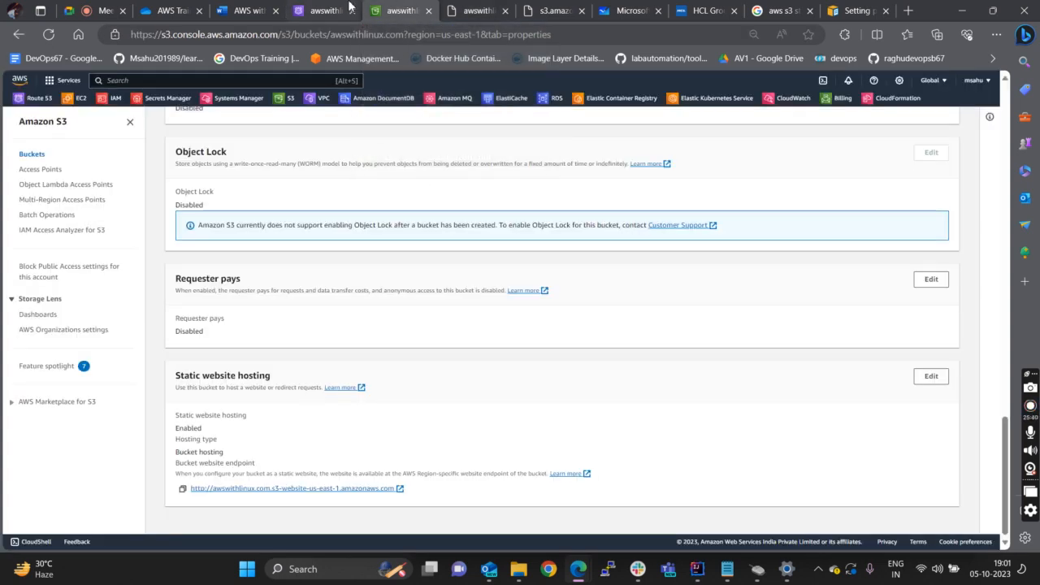
pyautogui.scroll(15, 228, 268)
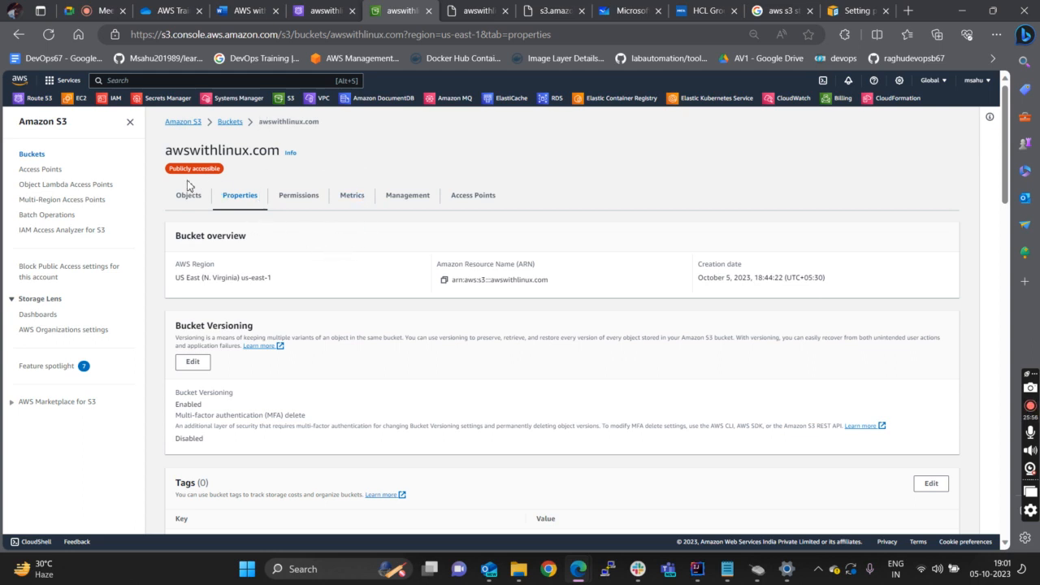
pyautogui.scroll(-2, 367, 246)
pyautogui.scroll(-10, 370, 247)
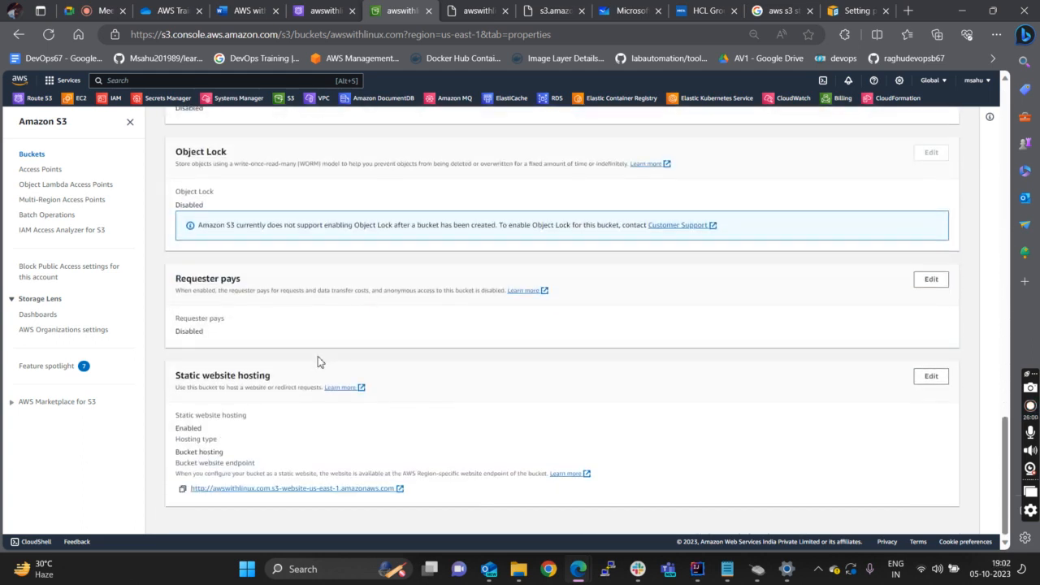
pyautogui.scroll(7, 325, 325)
pyautogui.scroll(1, 313, 301)
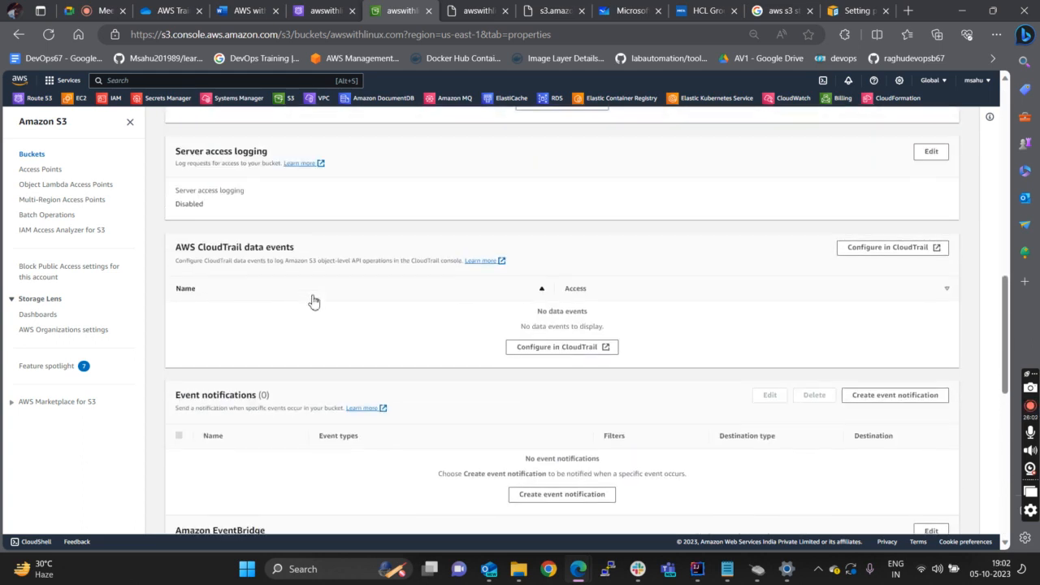
pyautogui.scroll(4, 314, 299)
pyautogui.scroll(2, 423, 275)
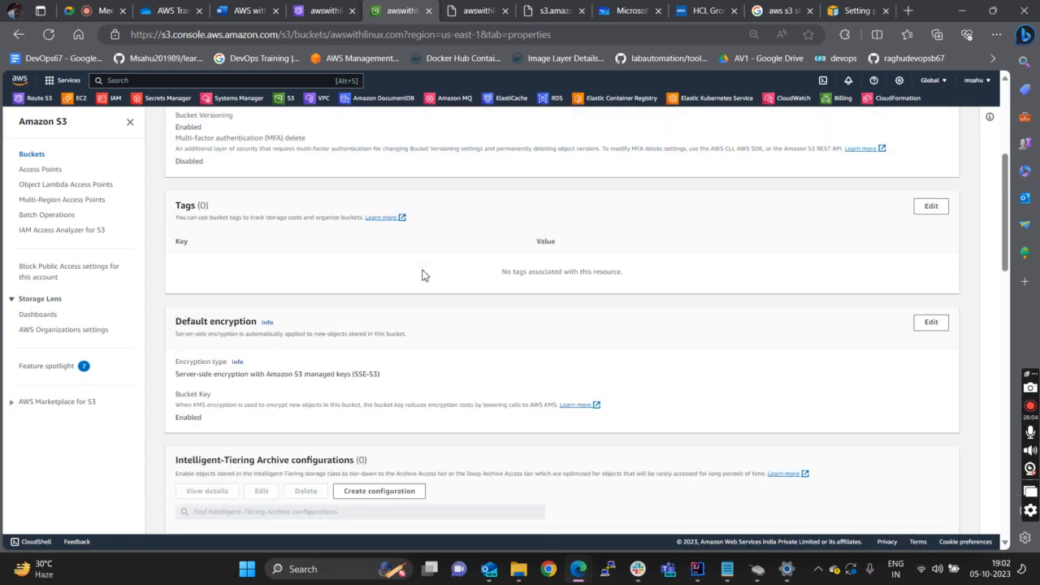
pyautogui.scroll(3, 423, 275)
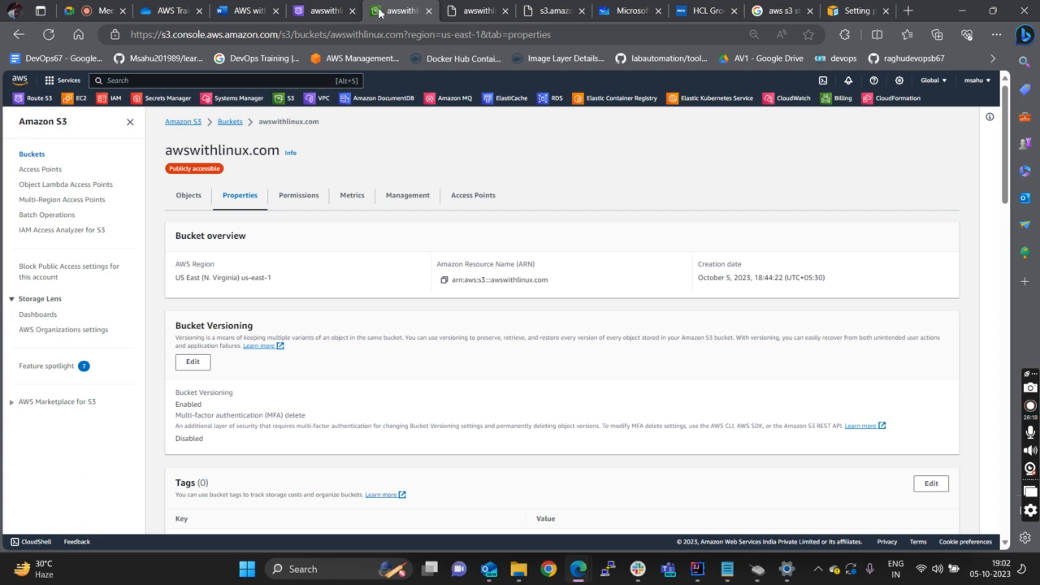
# - Open the object URL of error.html from the awswithlinux.com bucket and compare that page with the site's index page
pyautogui.click(478, 11)
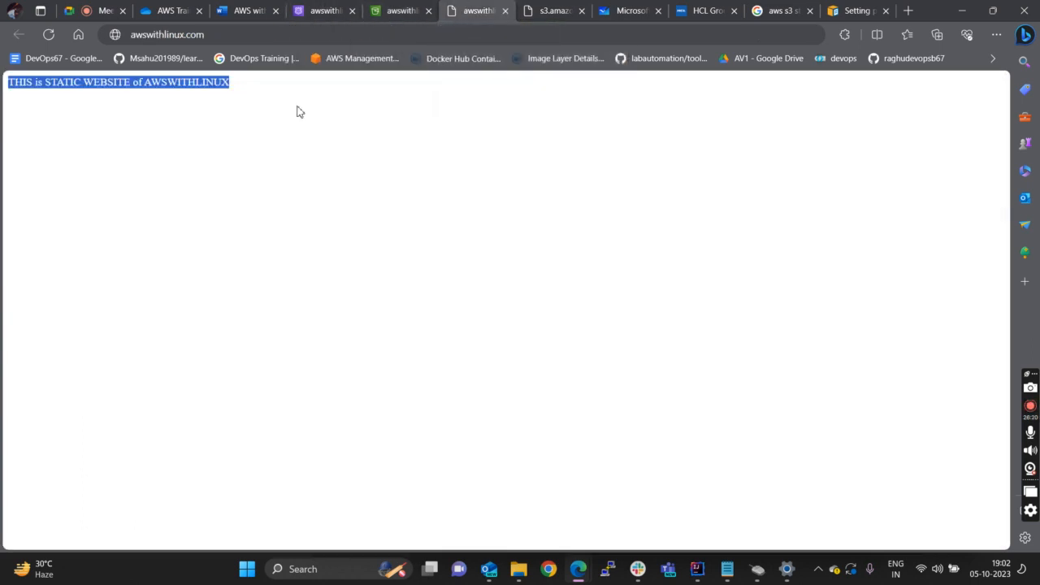
pyautogui.hotkey('ctrl', 'shift', 'Tab')
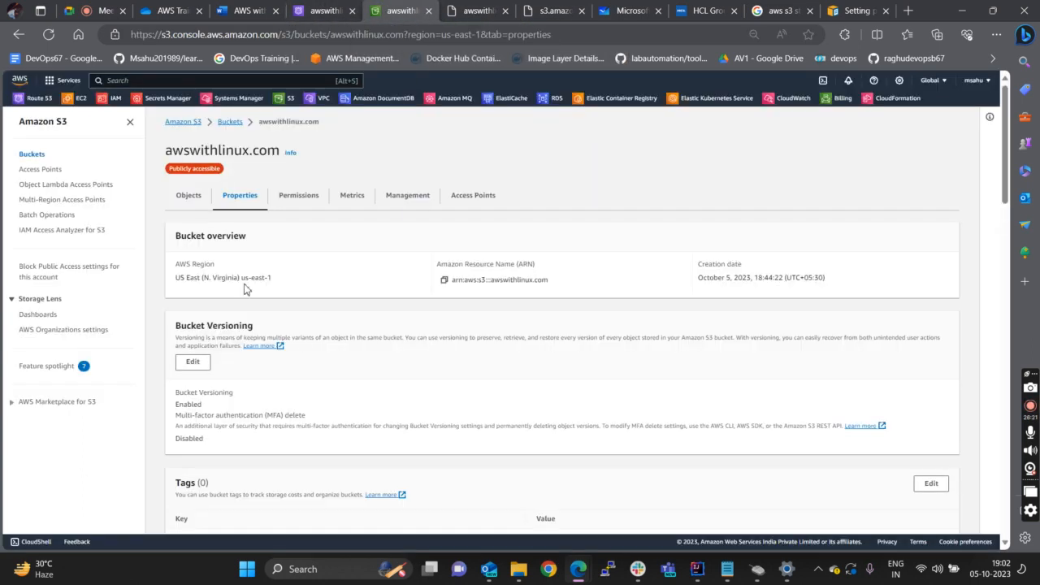
pyautogui.click(189, 197)
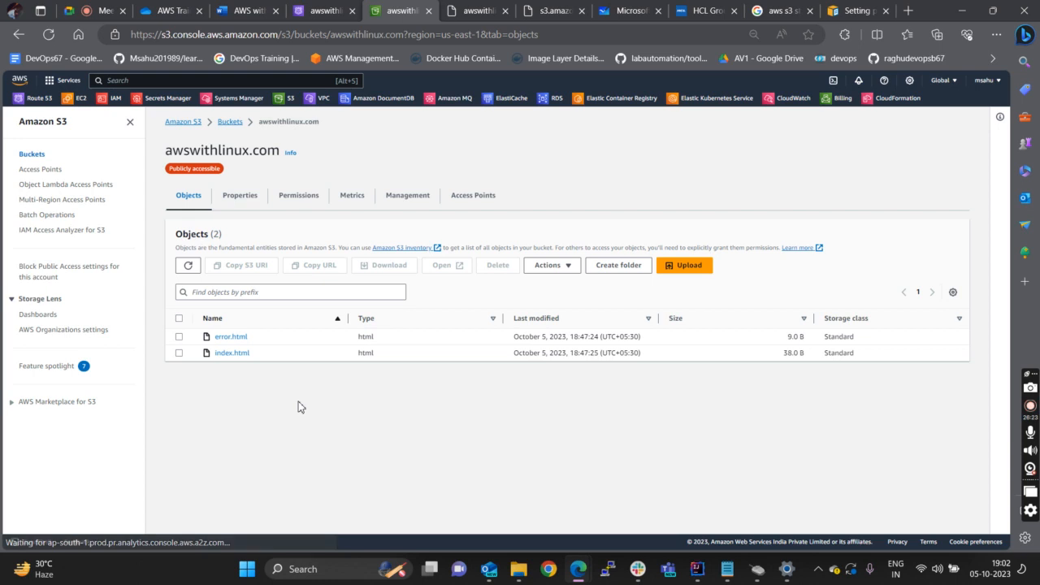
pyautogui.click(231, 337)
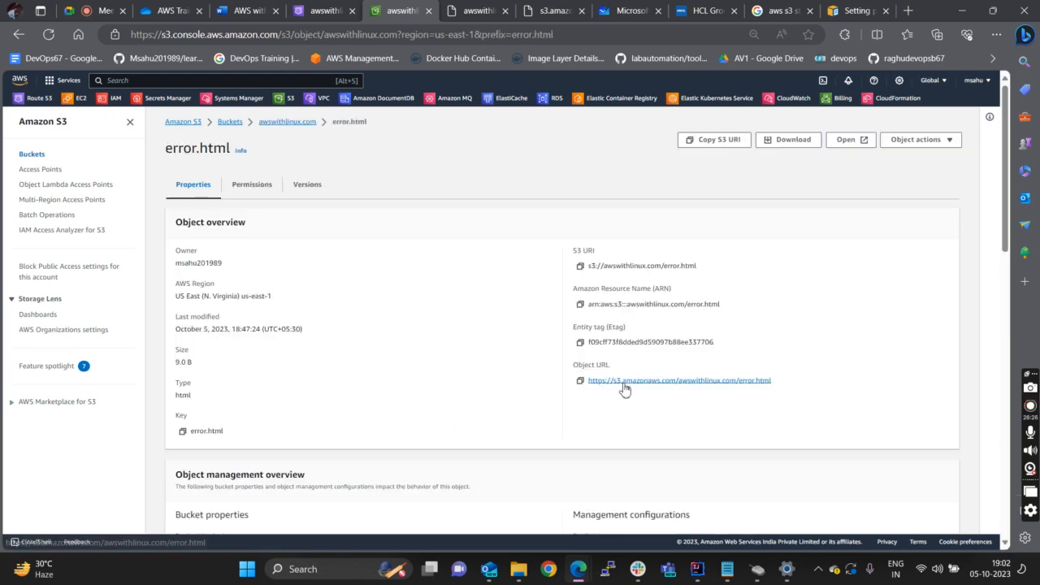
pyautogui.click(622, 381)
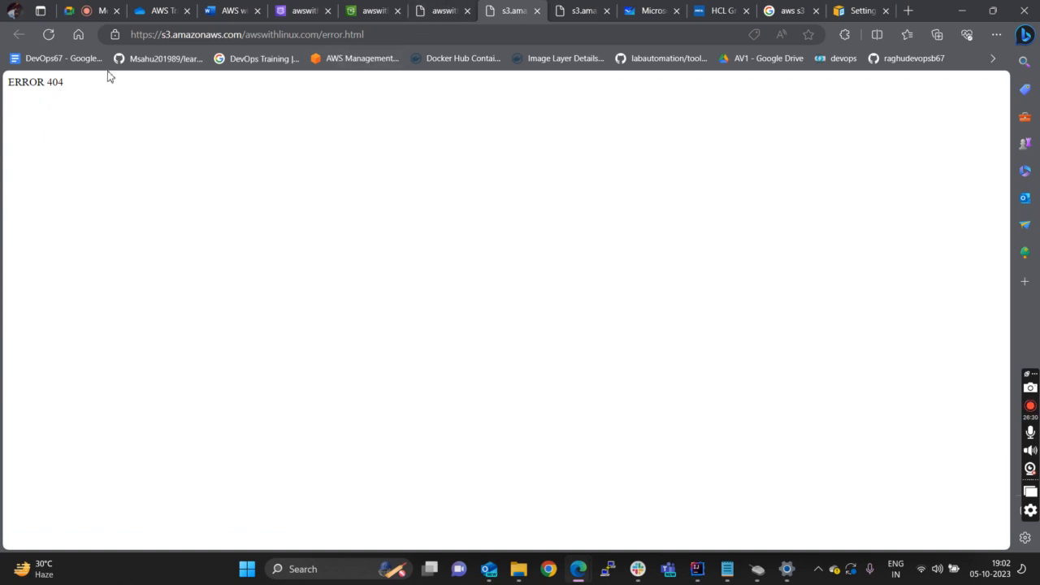
pyautogui.click(448, 10)
pyautogui.click(216, 154)
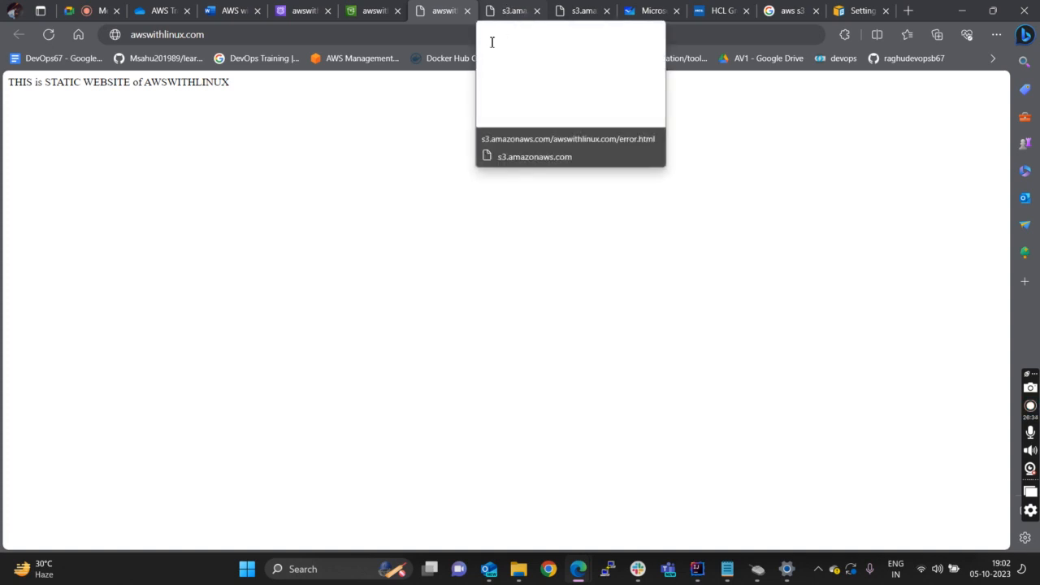
pyautogui.click(508, 10)
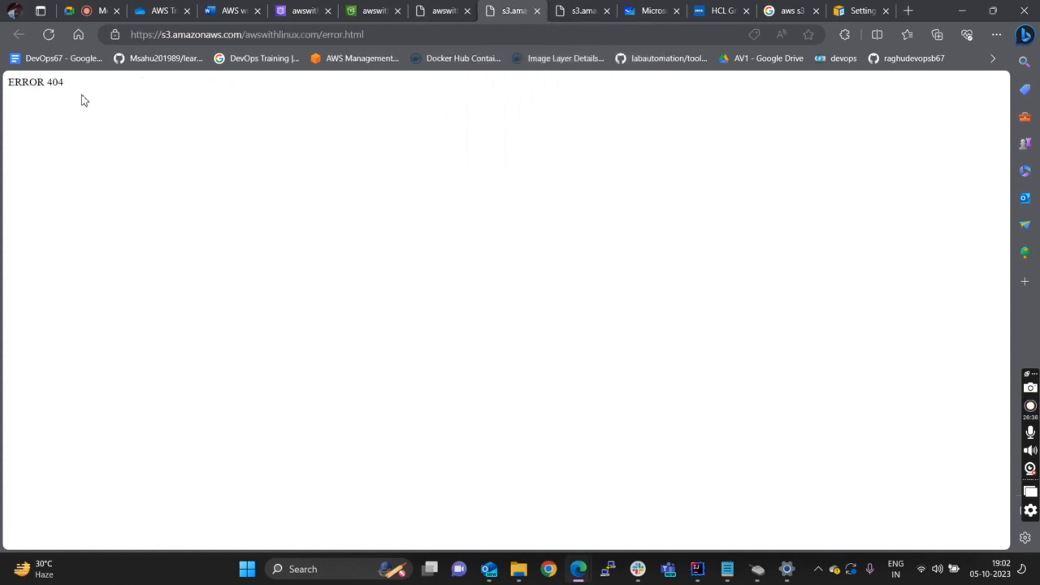
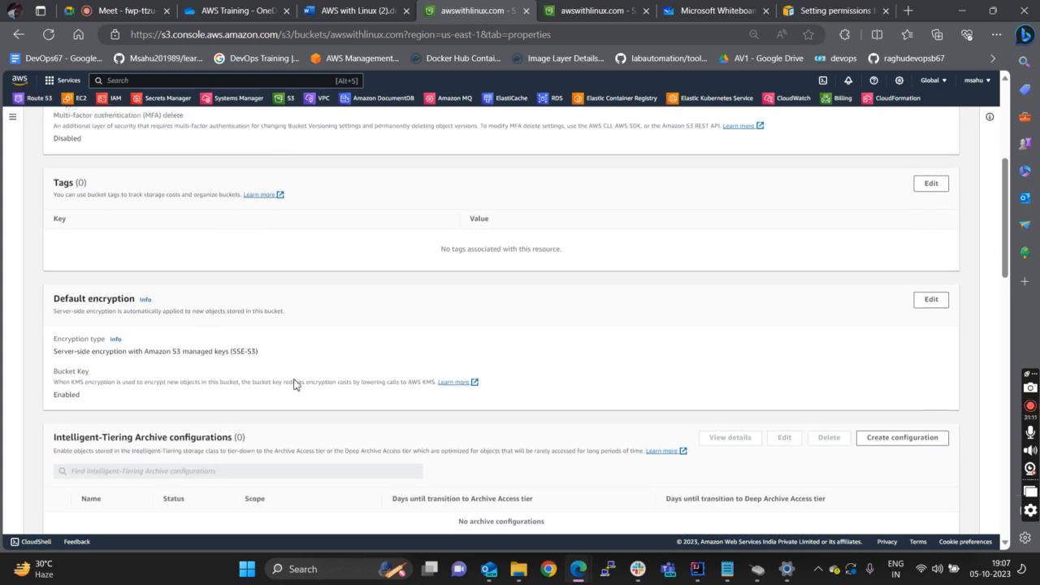
# - Locate the Transfer acceleration section in the awswithlinux.com bucket's properties and check its status
pyautogui.scroll(-3, 295, 385)
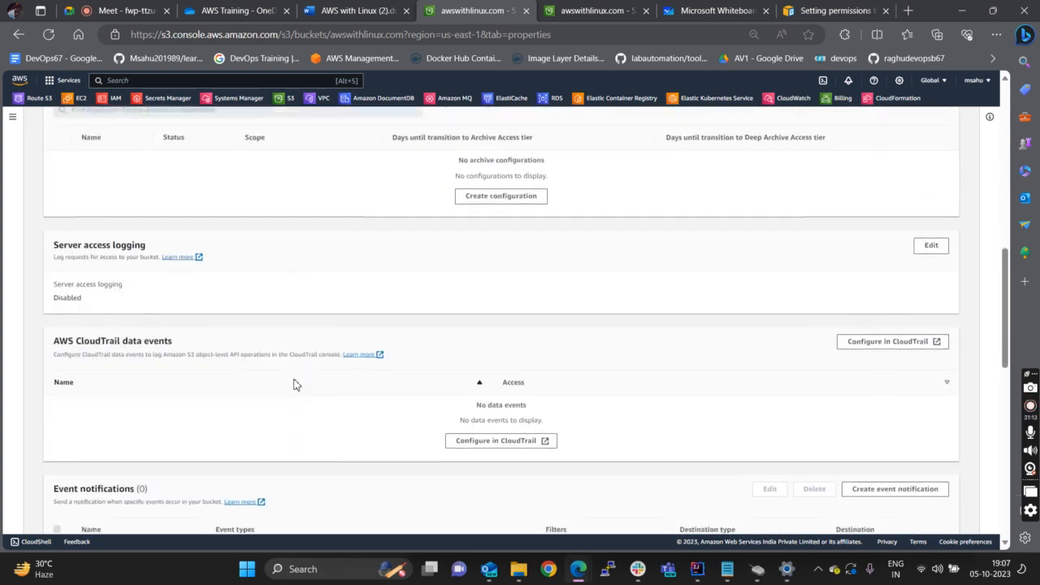
pyautogui.scroll(-4, 295, 384)
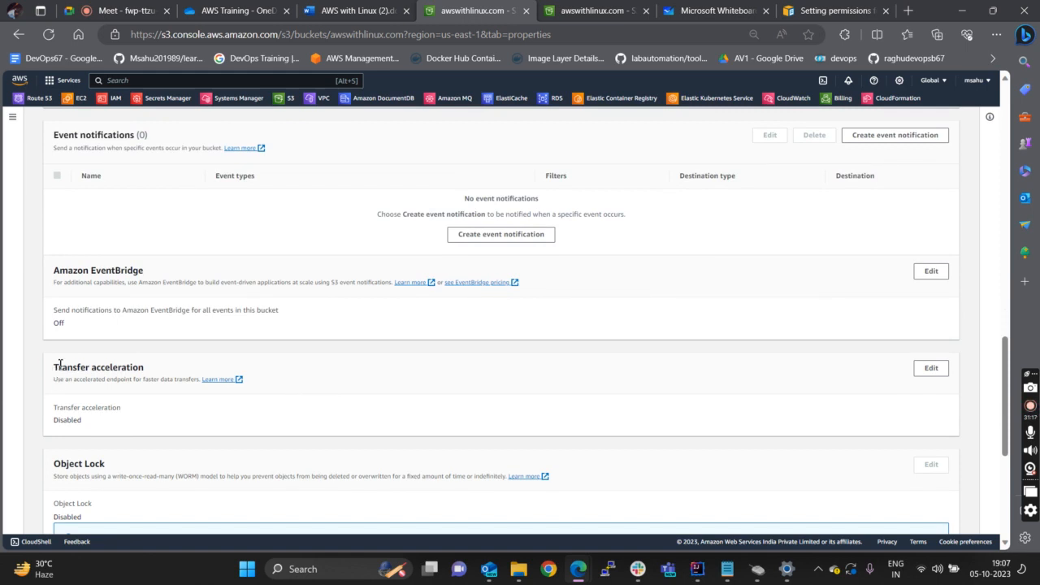
pyautogui.moveTo(53, 366); pyautogui.dragTo(157, 368)
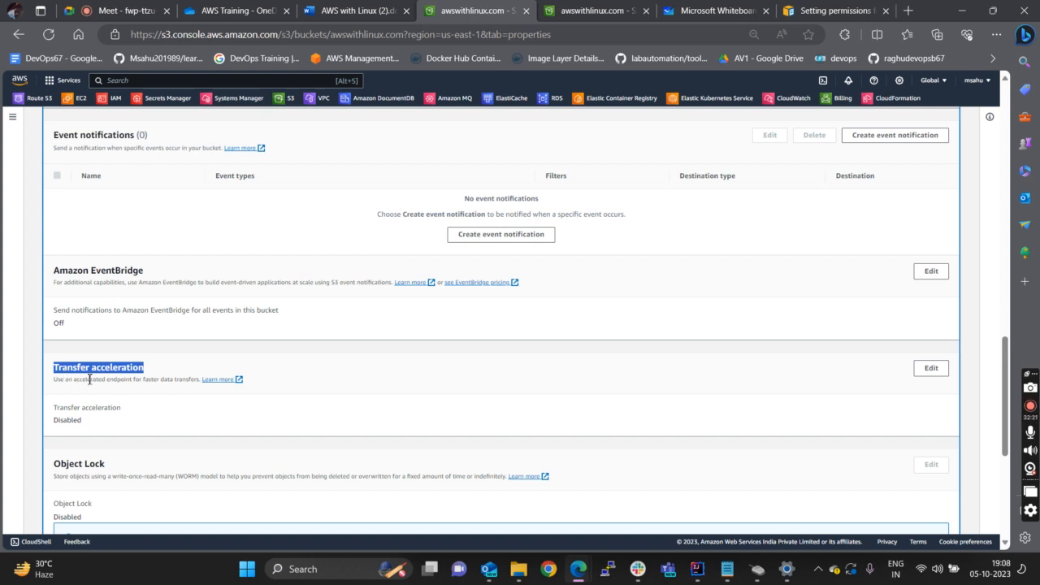
pyautogui.moveTo(86, 426); pyautogui.dragTo(55, 428)
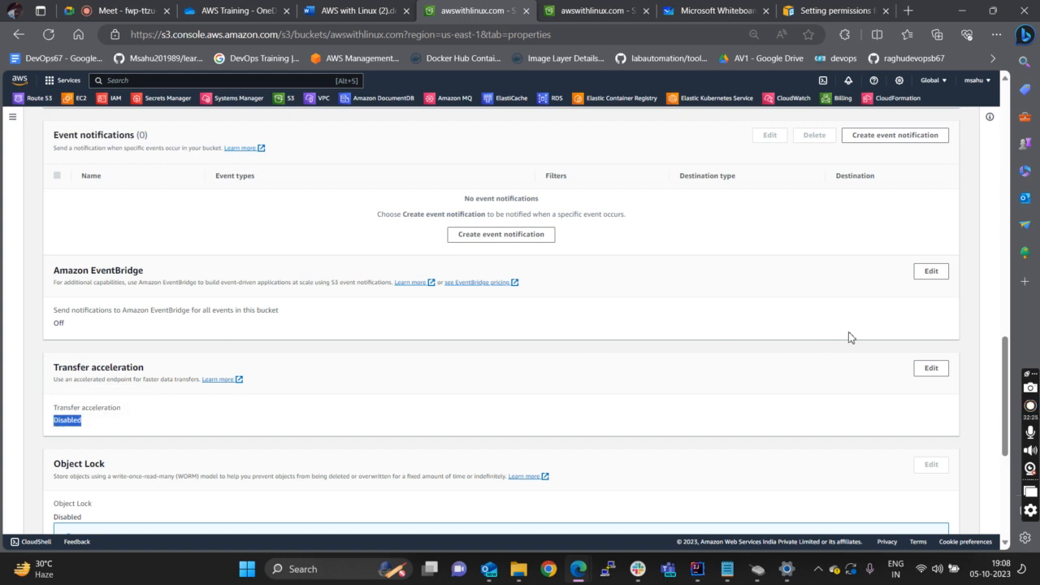
# - Try to enable transfer acceleration on the awswithlinux.com bucket, inspect the API response and cancel the edit
pyautogui.click(930, 370)
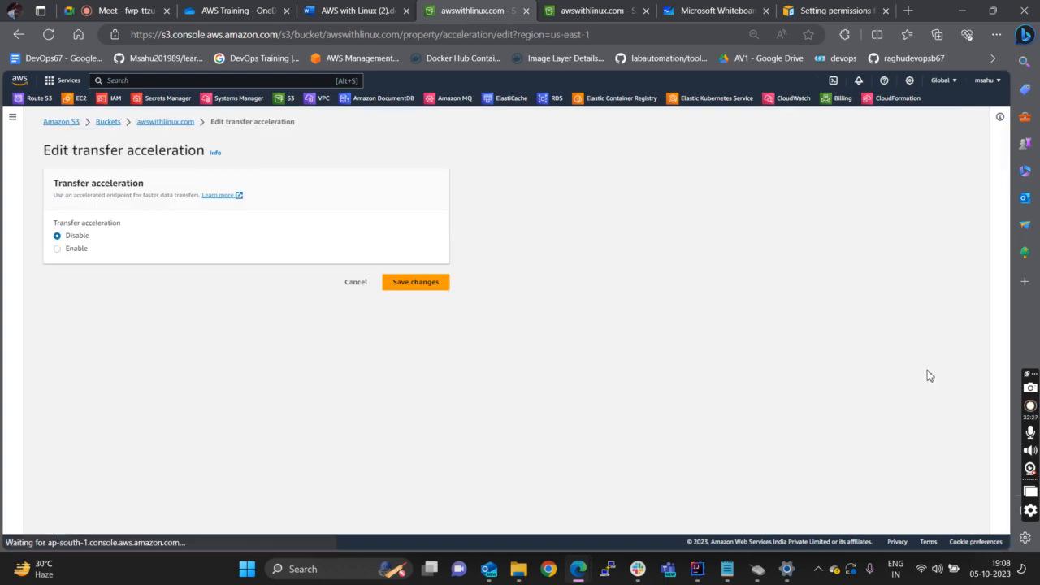
pyautogui.click(59, 249)
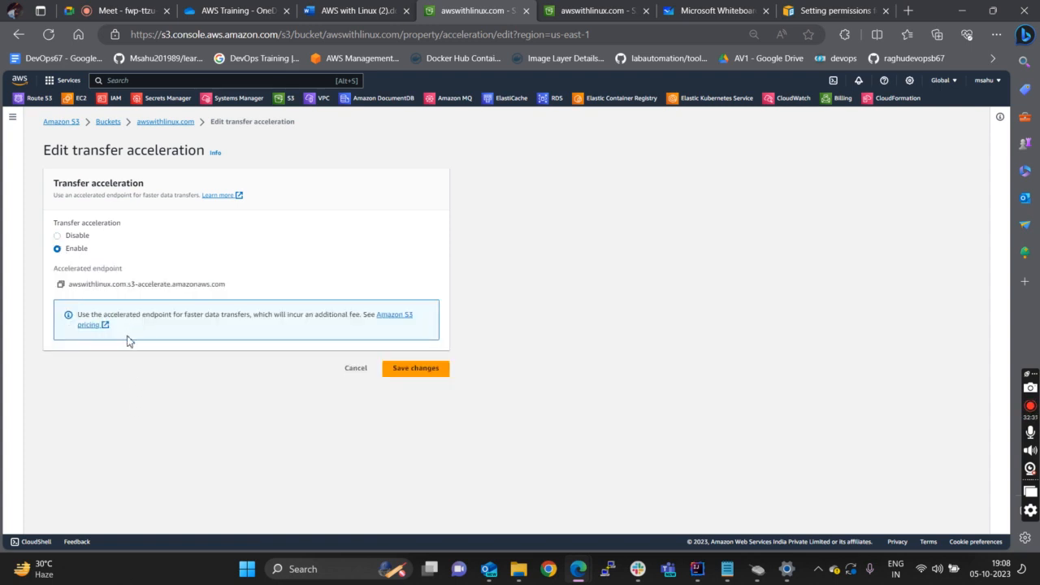
pyautogui.click(60, 285)
pyautogui.click(61, 283)
pyautogui.click(412, 372)
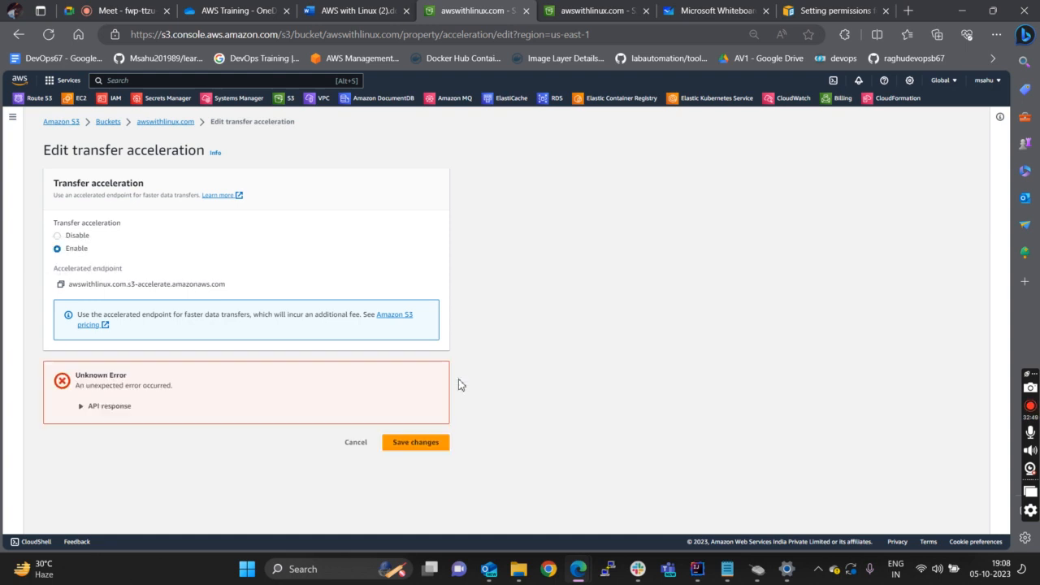
pyautogui.click(83, 406)
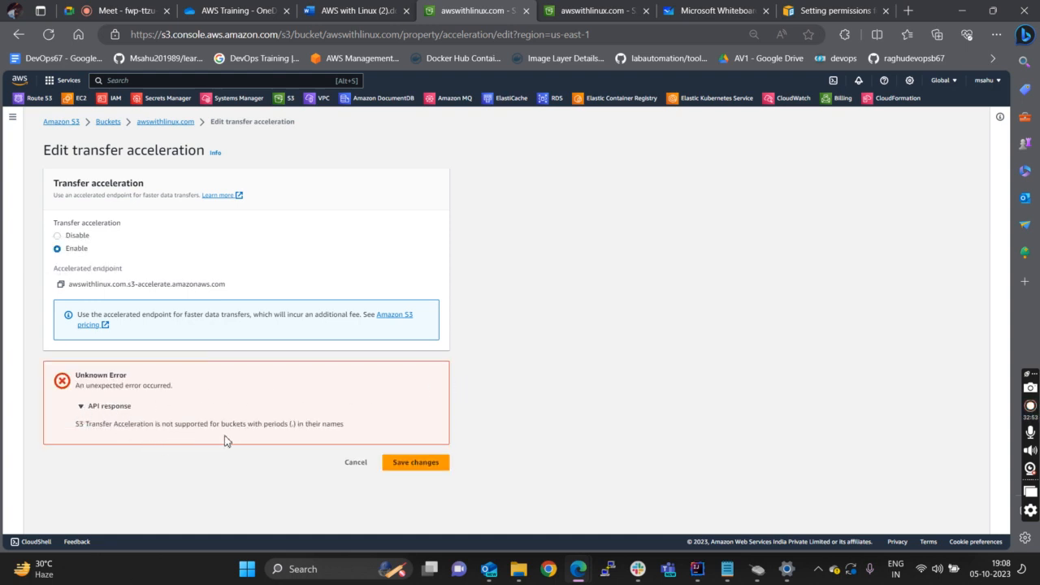
pyautogui.click(356, 465)
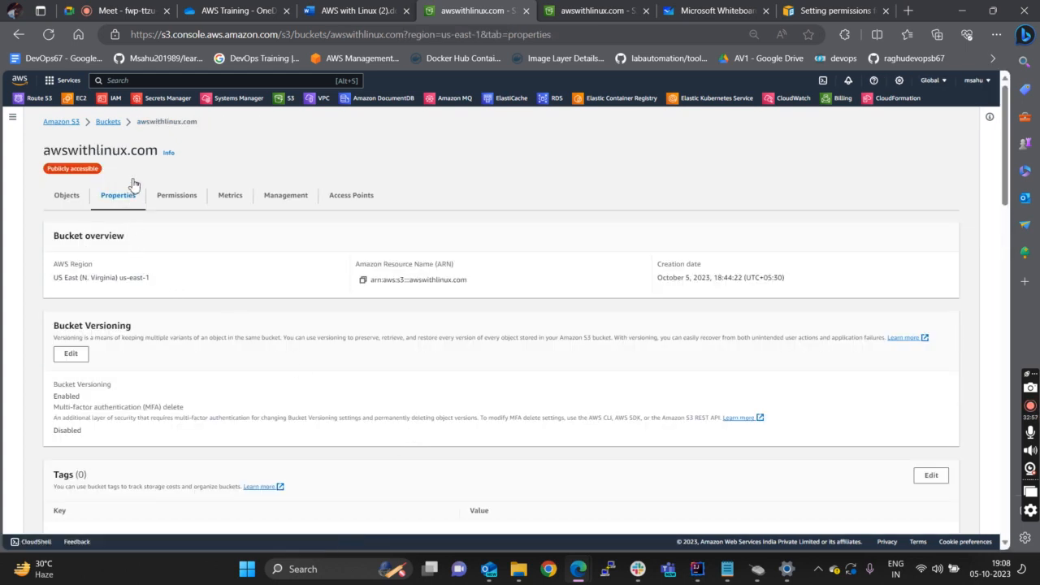
# - Enable transfer acceleration in the properties of the terraformsahuji bucket and save the change
pyautogui.click(108, 122)
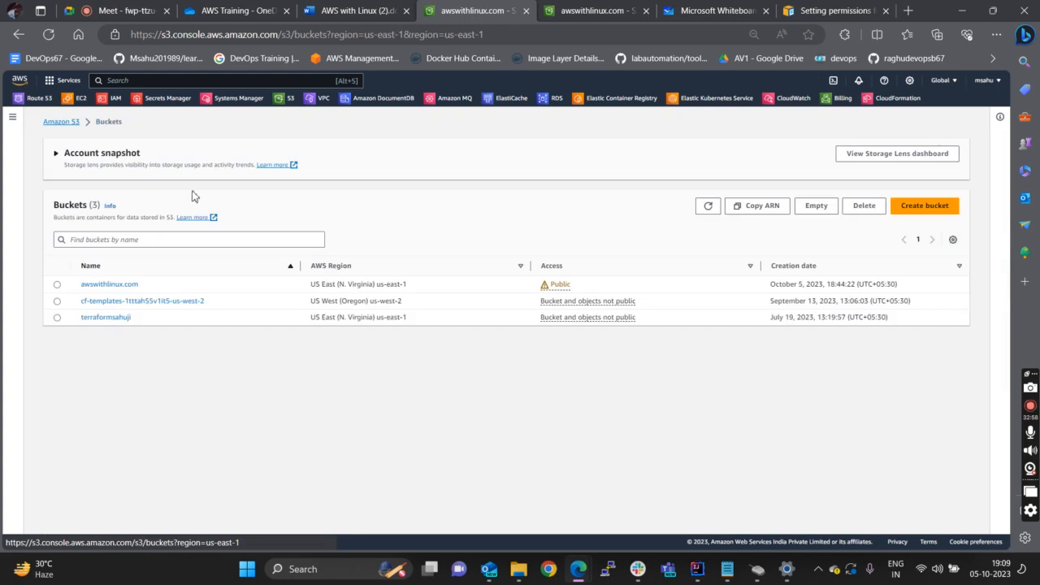
pyautogui.click(107, 318)
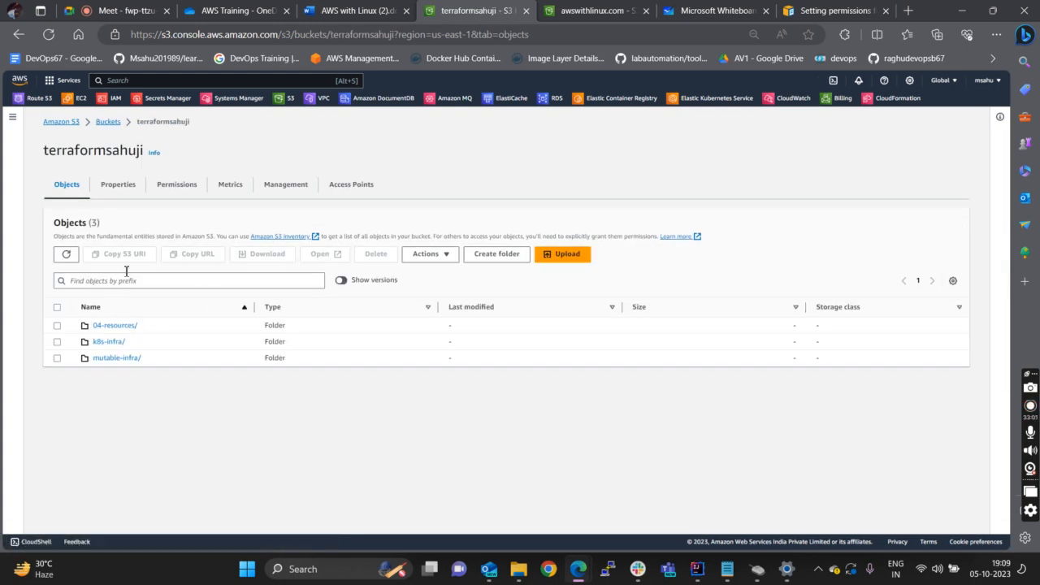
pyautogui.click(124, 189)
pyautogui.scroll(-3, 205, 433)
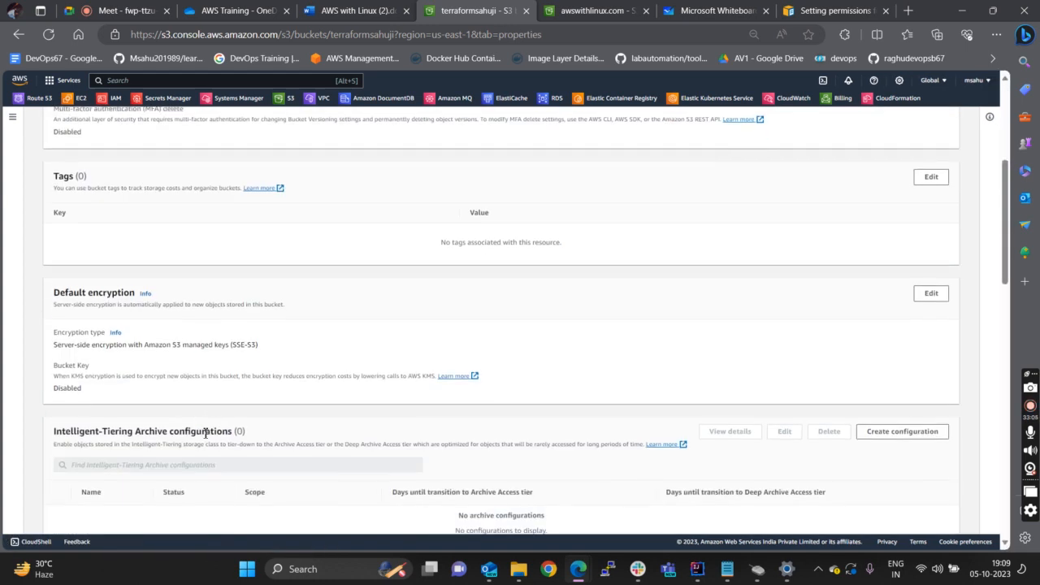
pyautogui.scroll(-5, 204, 433)
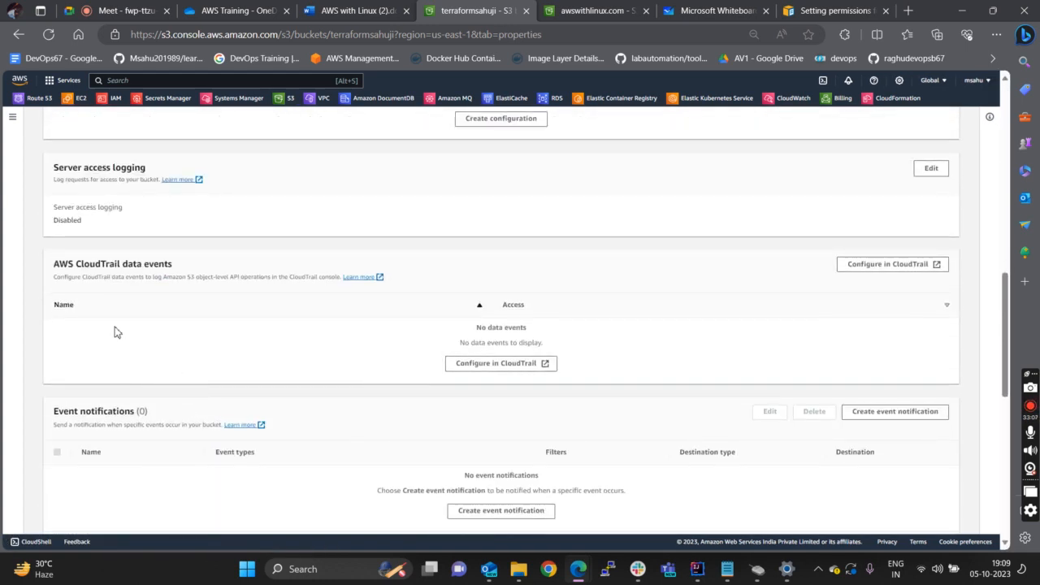
pyautogui.scroll(-5, 135, 328)
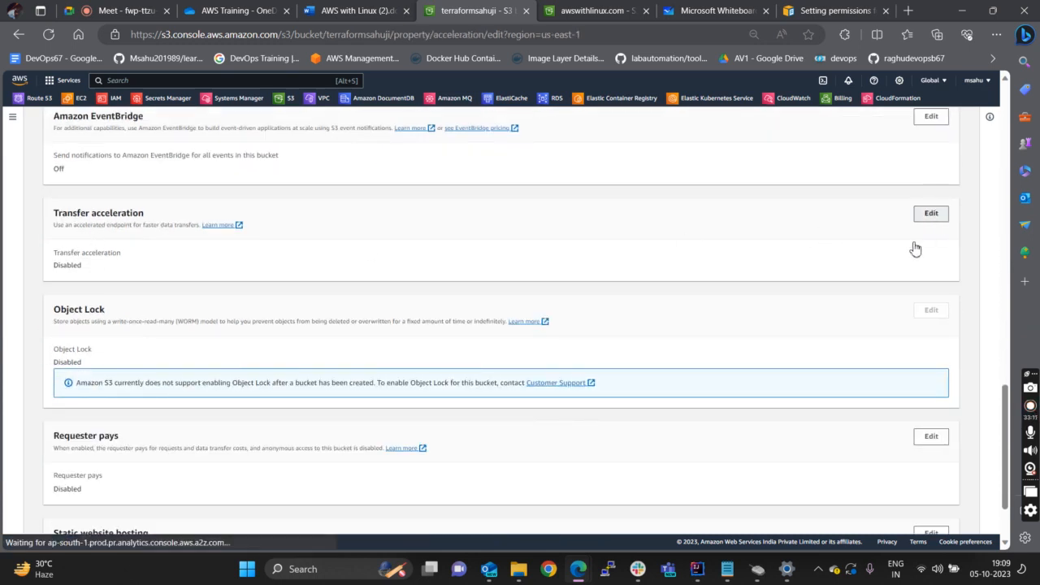
pyautogui.click(932, 213)
pyautogui.click(58, 248)
pyautogui.click(412, 370)
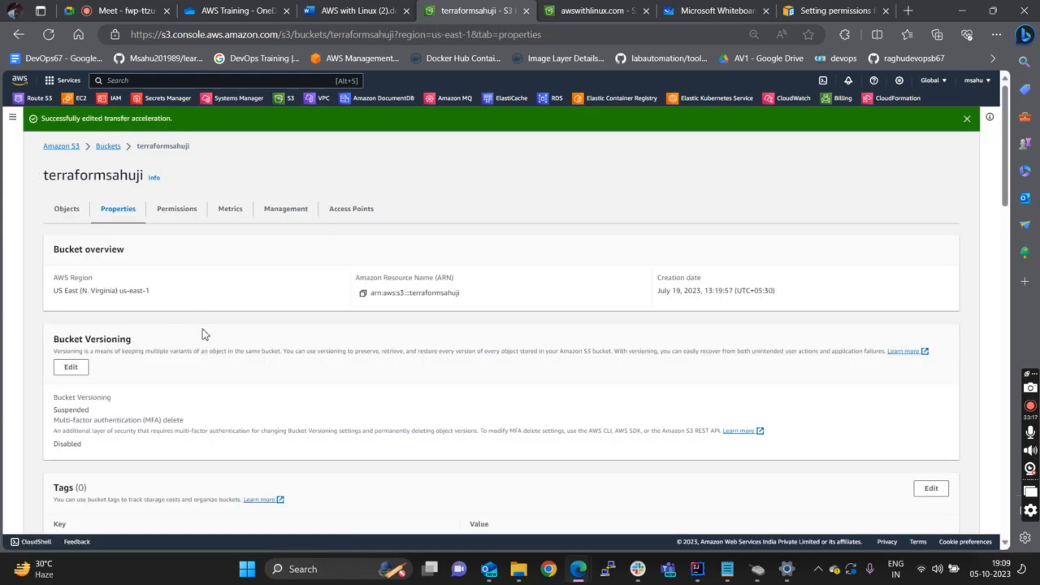
# - Check the Transfer acceleration status and accelerated endpoint in the terraformsahuji bucket's properties
pyautogui.scroll(-5, 205, 335)
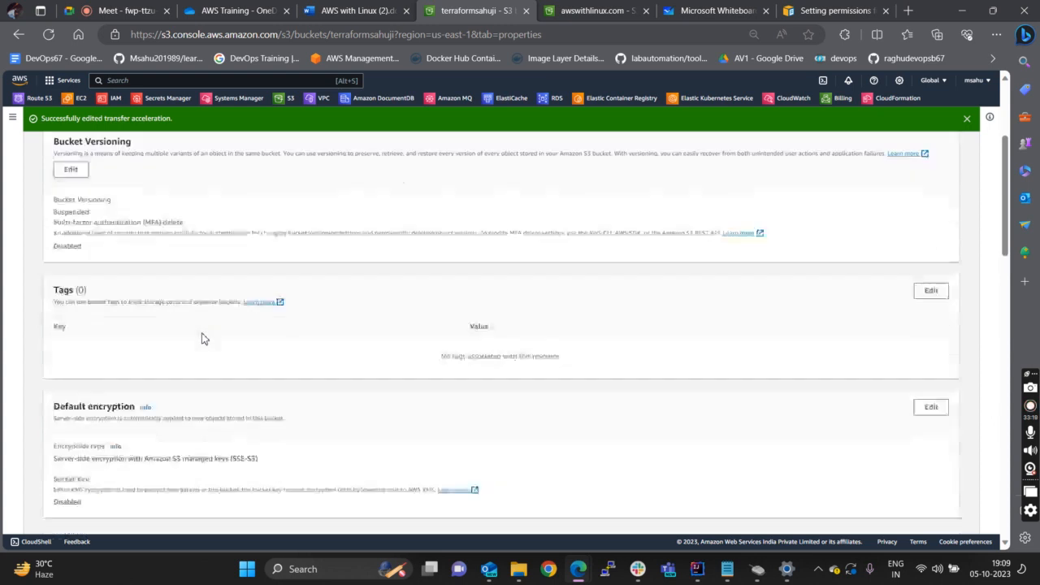
pyautogui.scroll(-8, 203, 338)
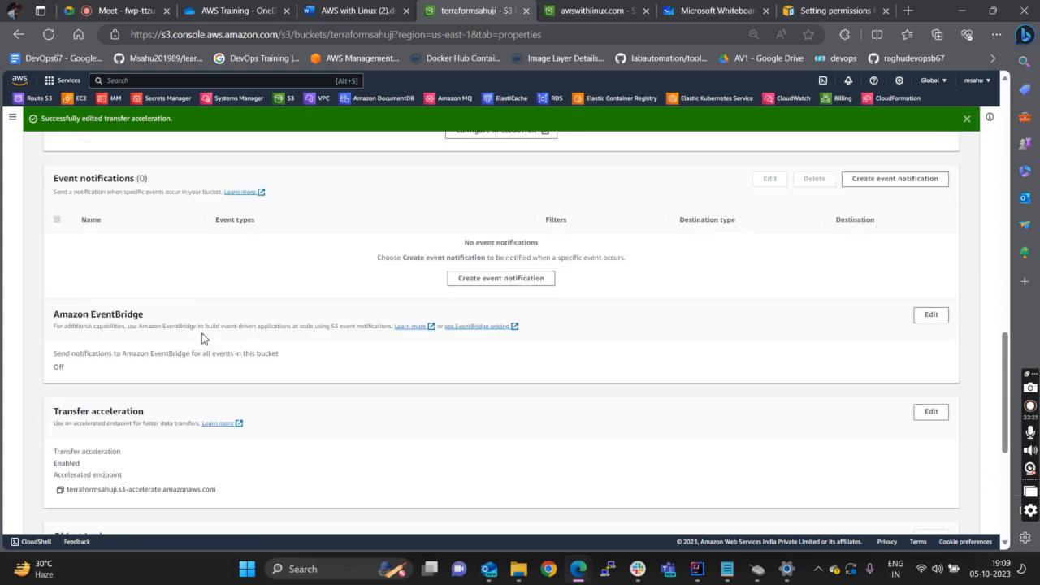
pyautogui.scroll(-2, 203, 338)
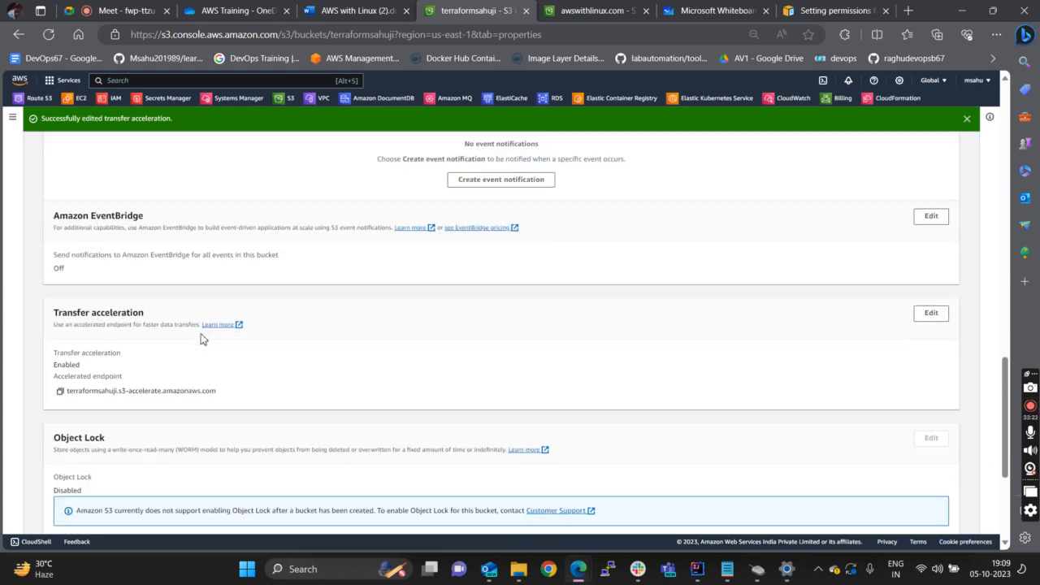
# - Copy the terraformsahuji bucket's accelerated endpoint and open terraformsahuji.s3-accelerate.amazonaws.com in the browser tab that holds the awswithlinux.com bucket
pyautogui.click(61, 390)
pyautogui.click(591, 10)
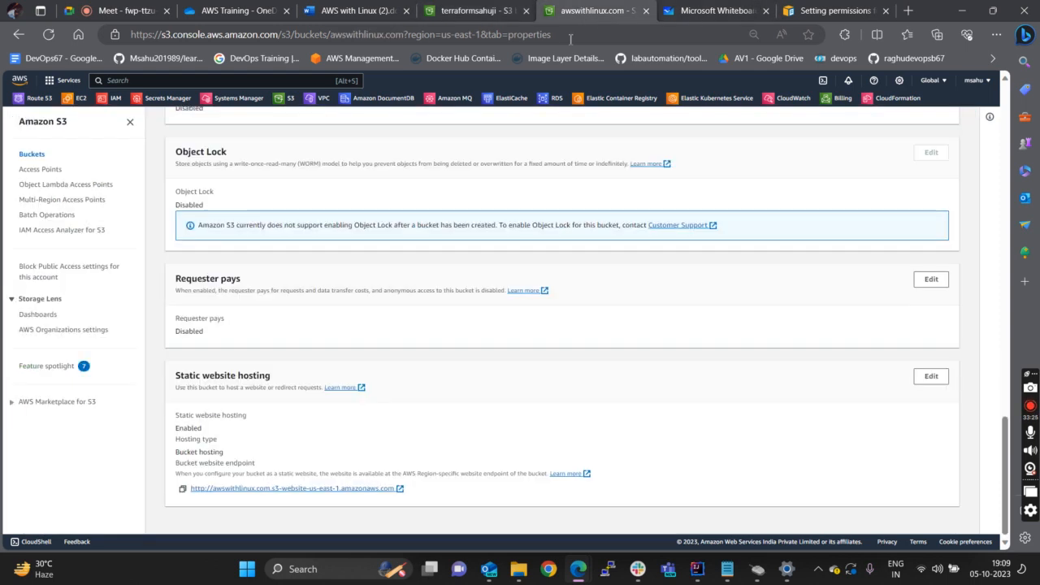
pyautogui.click(551, 35)
pyautogui.hotkey('ctrl', 'v')
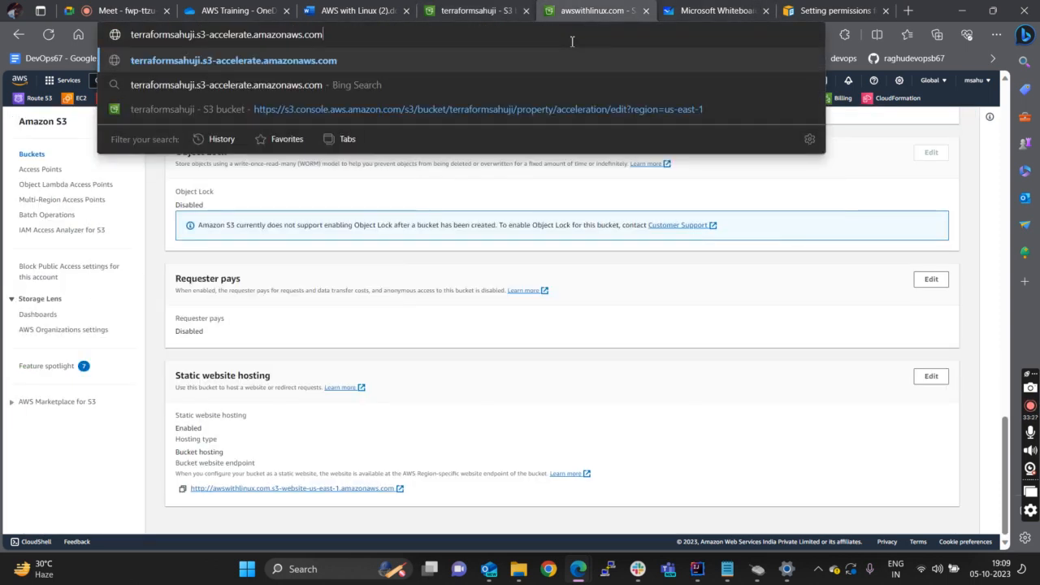
pyautogui.press('Return')
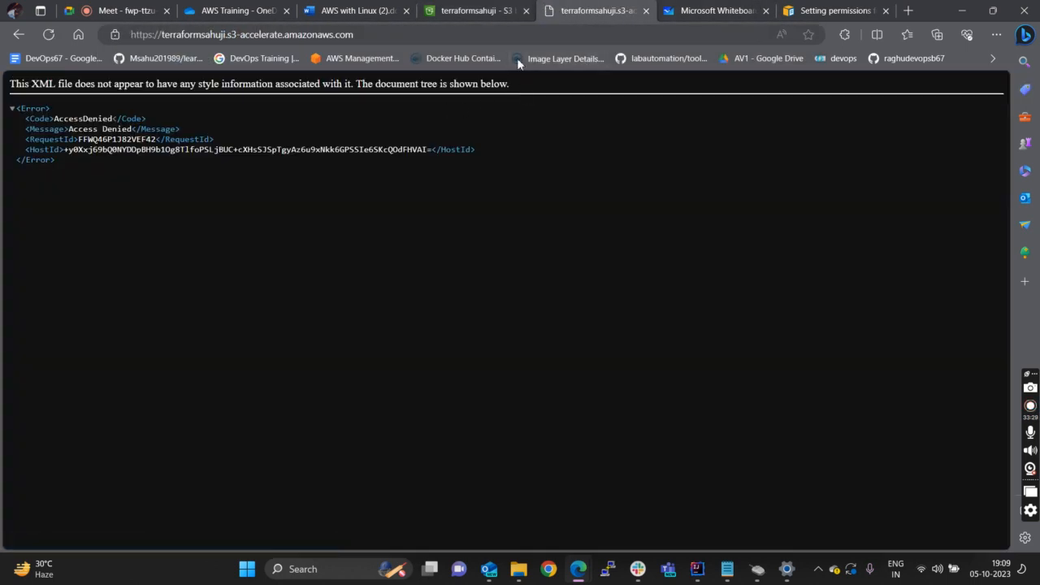
# - Turn off Block all public access in the terraformsahuji bucket's permissions, save the change and confirm it with "confirm"
pyautogui.click(441, 10)
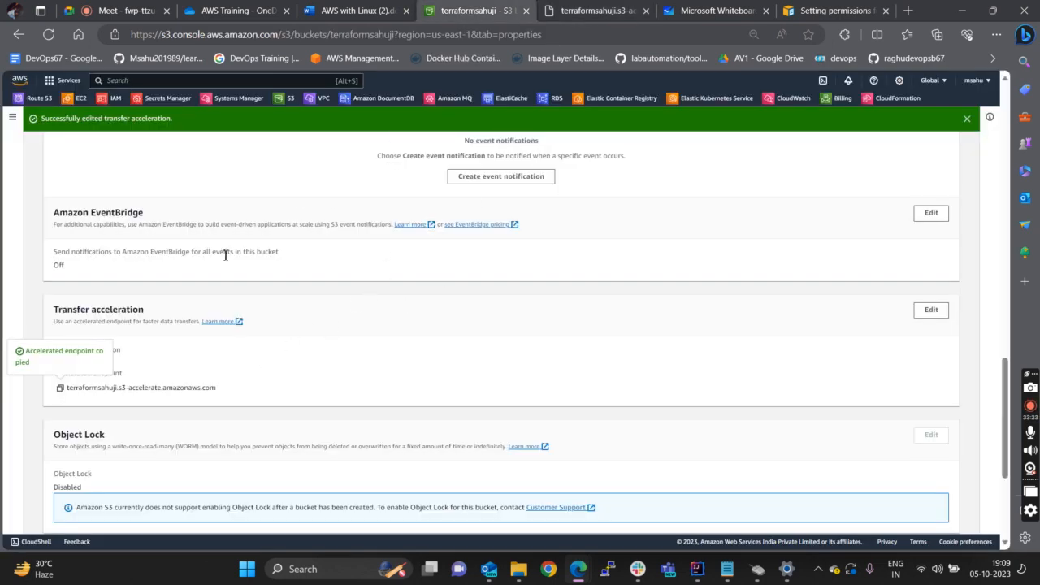
pyautogui.scroll(20, 225, 255)
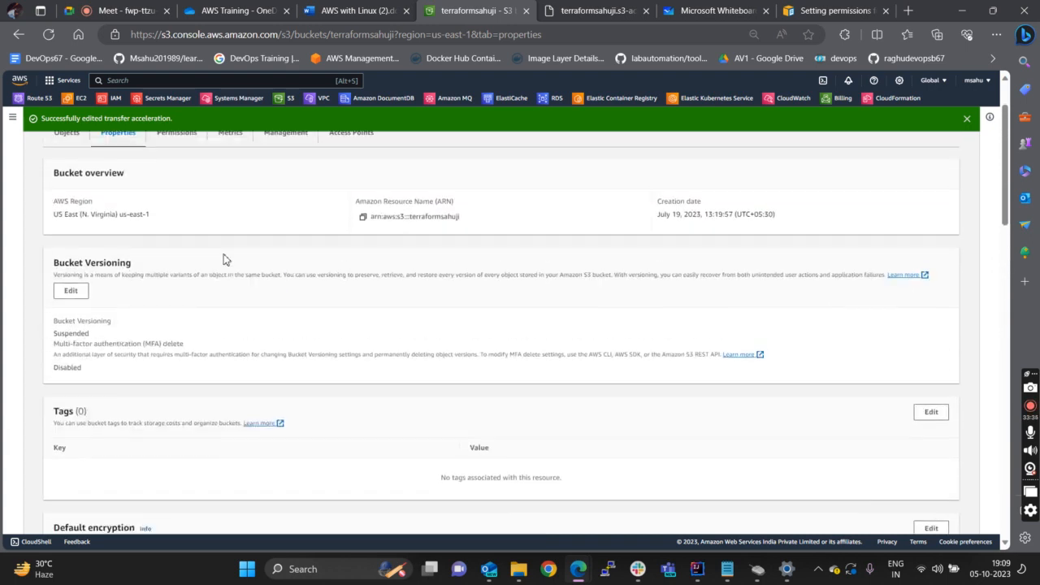
pyautogui.scroll(3, 225, 258)
pyautogui.click(181, 210)
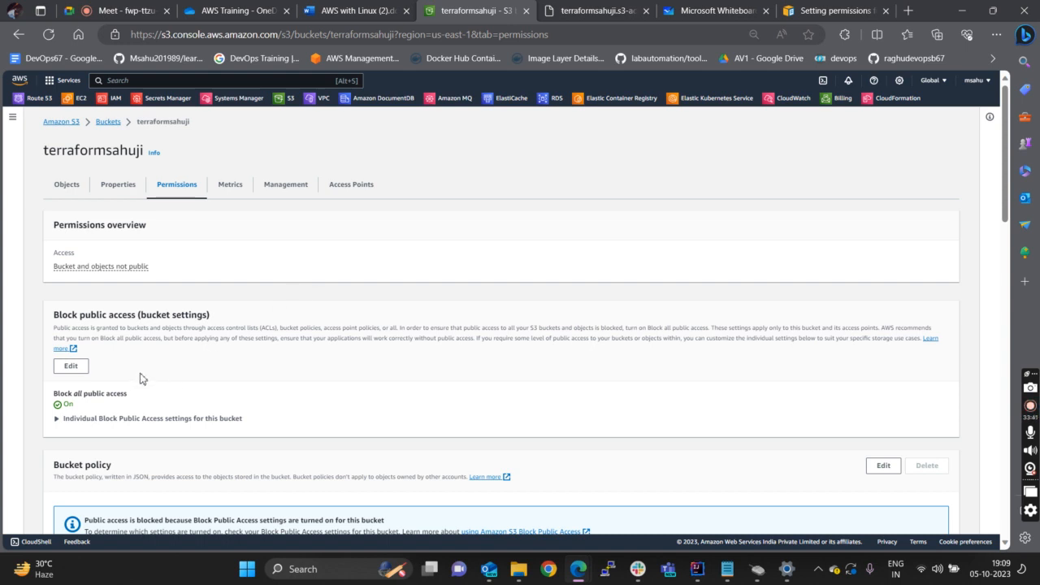
pyautogui.click(71, 365)
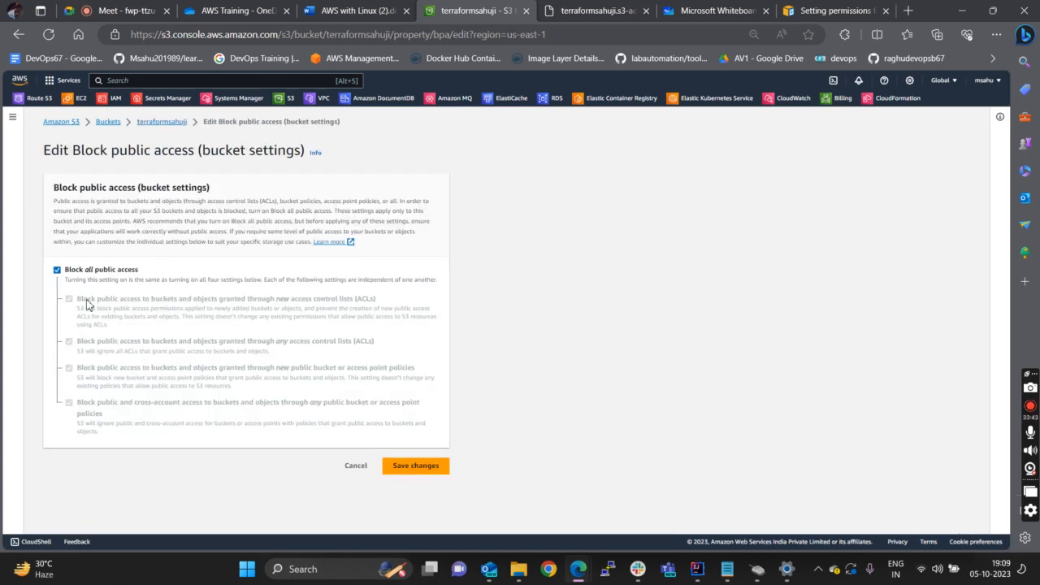
pyautogui.click(57, 270)
pyautogui.click(416, 465)
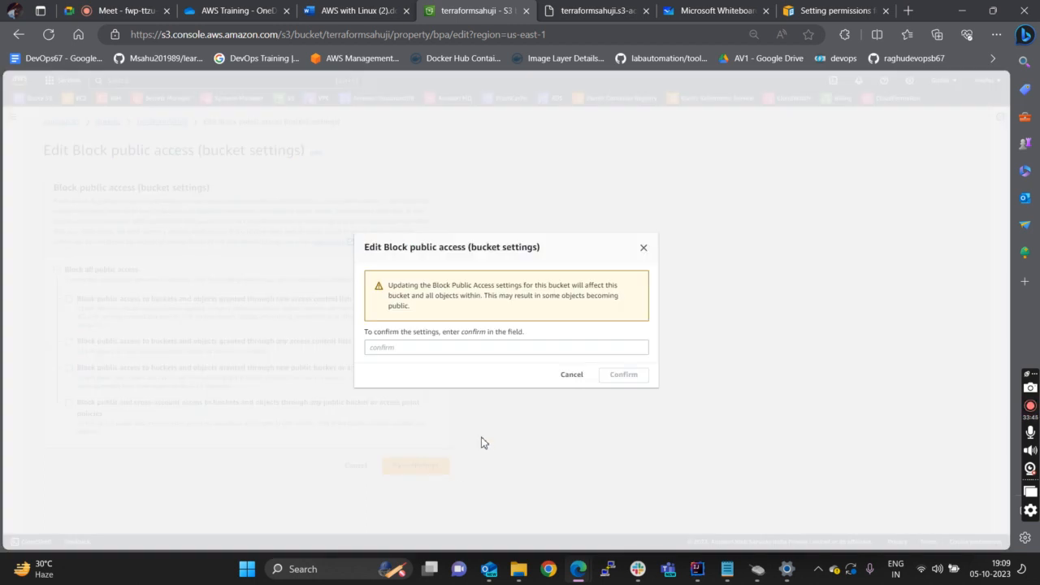
pyautogui.click(400, 346)
pyautogui.write('confirm')
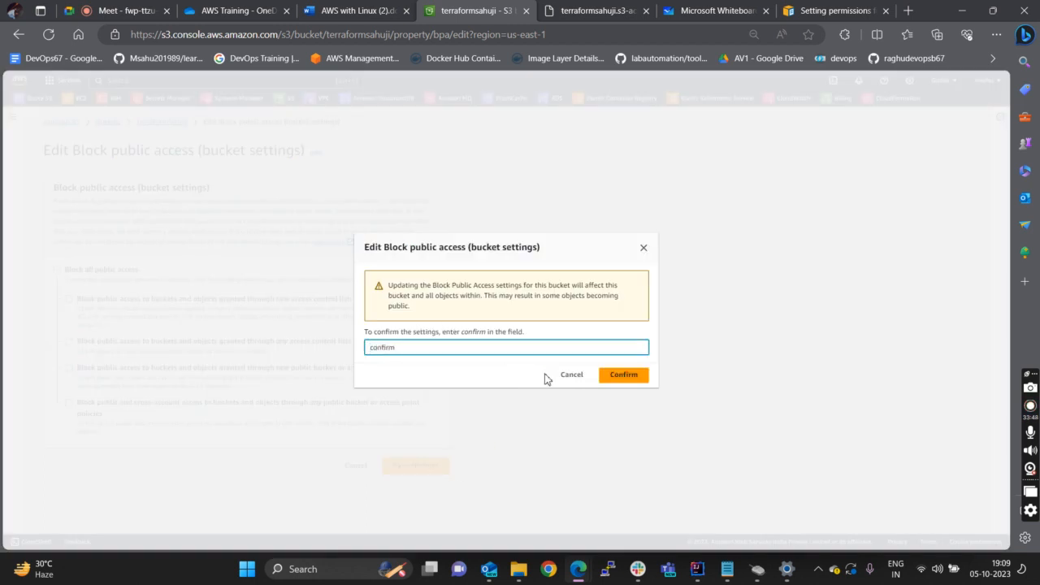
pyautogui.click(623, 377)
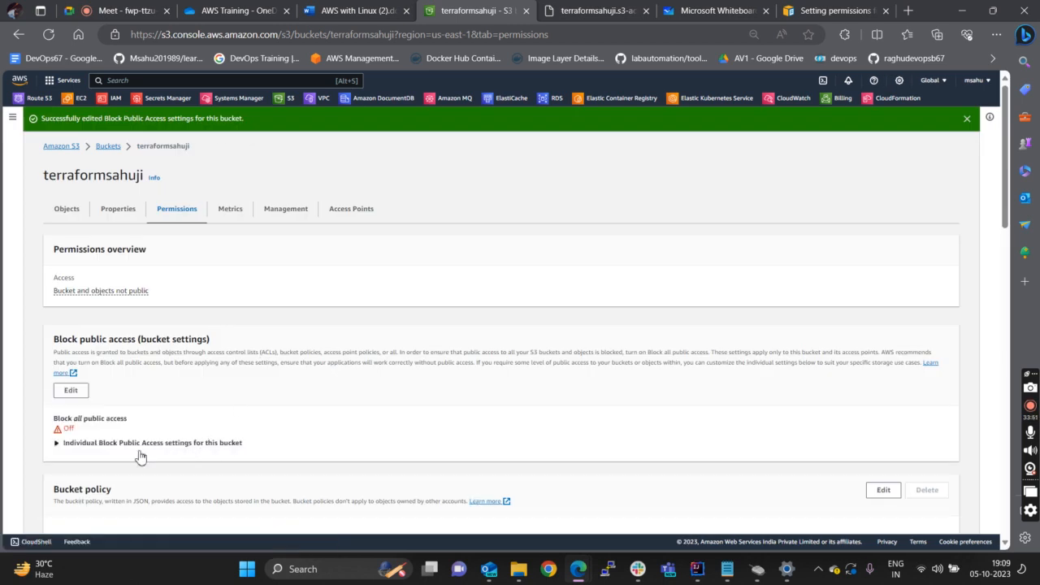
# - Reload the accelerated endpoint page to retest access, and check the bucket policy section of the terraformsahuji bucket
pyautogui.click(589, 10)
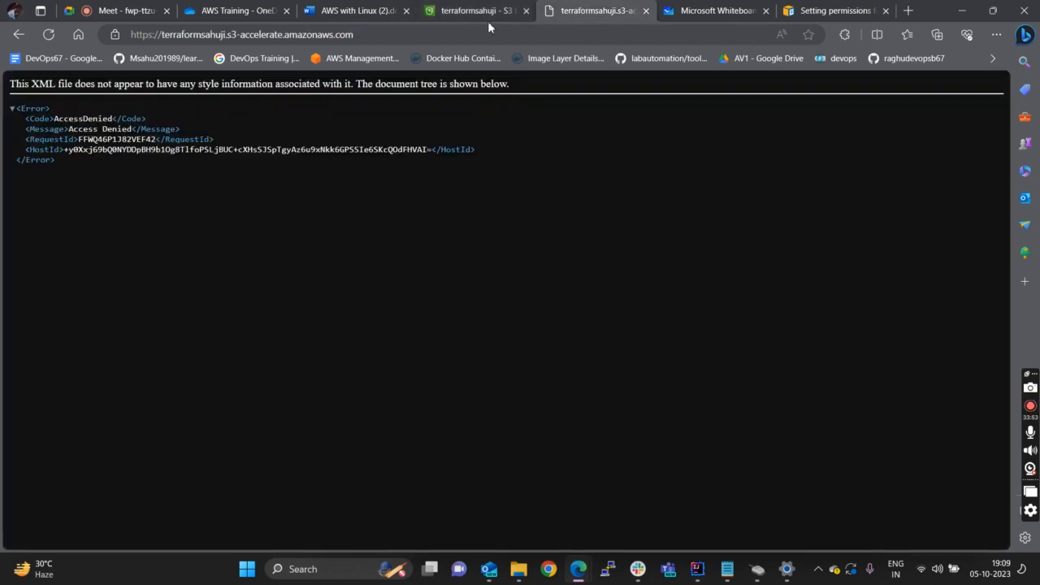
pyautogui.click(49, 35)
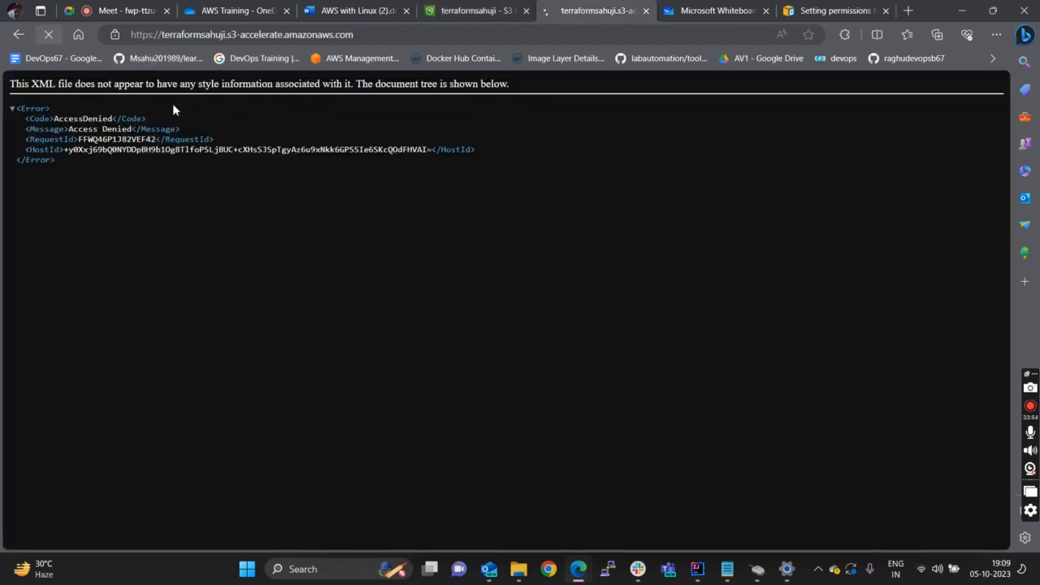
pyautogui.click(479, 8)
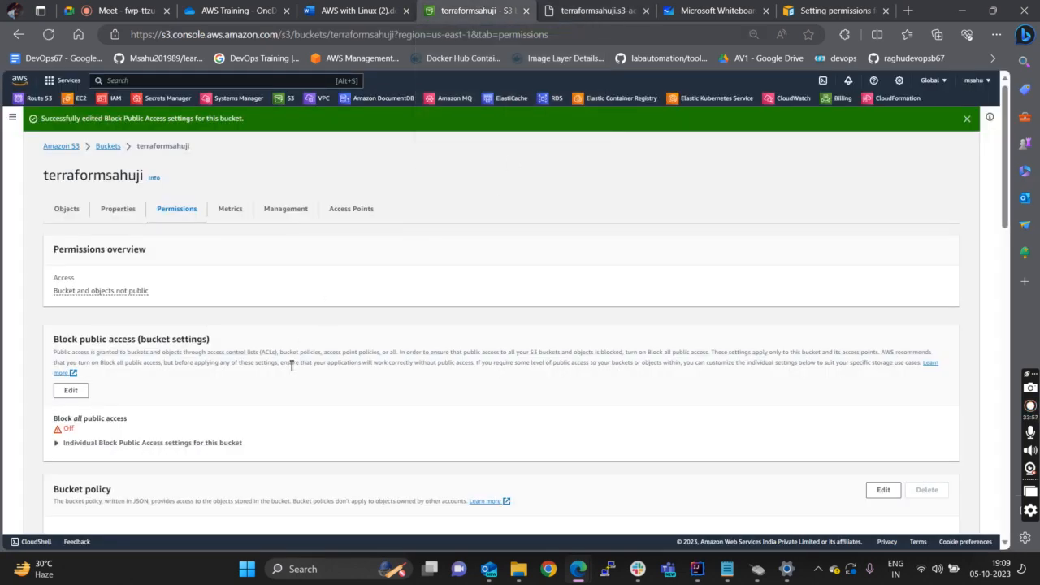
pyautogui.scroll(-2, 290, 366)
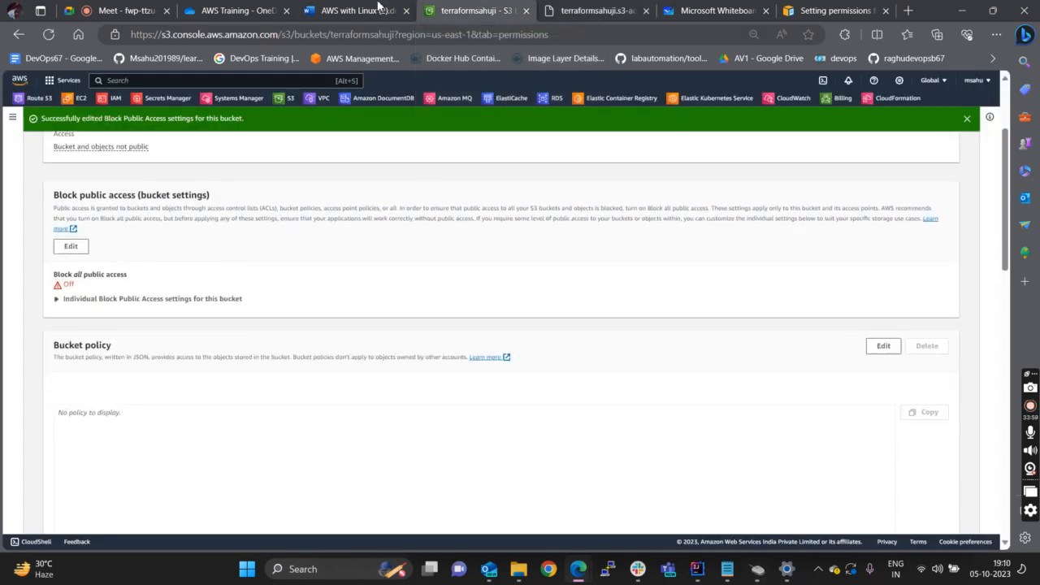
# - Add the line "Ans : Transfer acceleration" below the multipart upload note in the Word document, copying the heading from the terraformsahuji bucket's properties
pyautogui.click(358, 10)
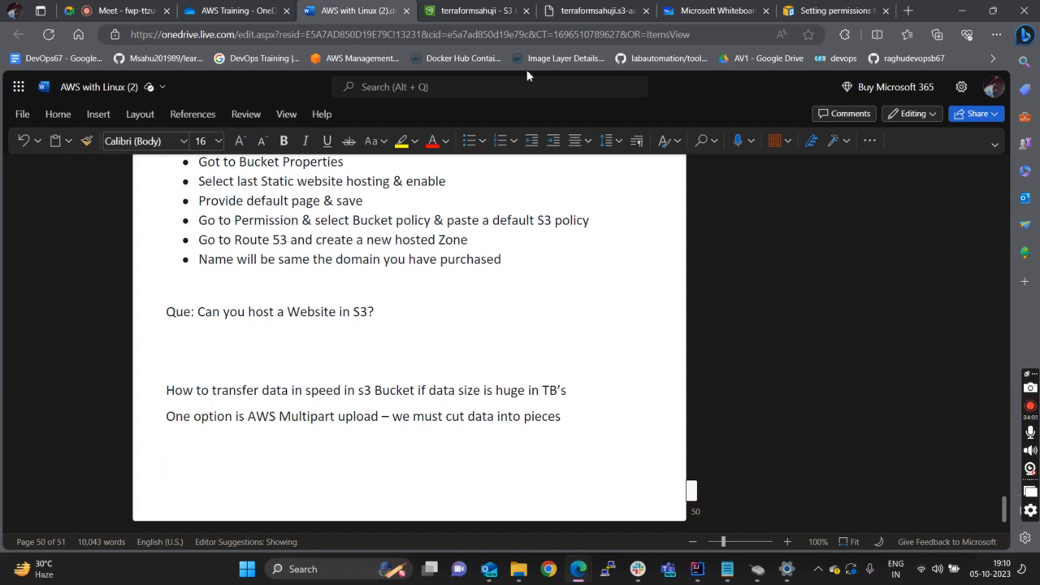
pyautogui.click(483, 11)
pyautogui.scroll(2, 417, 196)
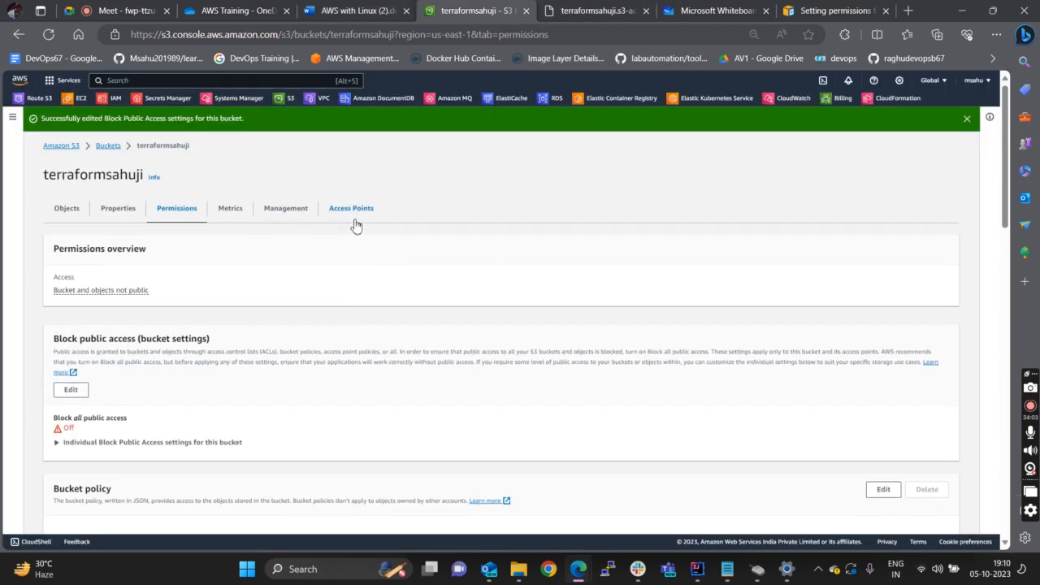
pyautogui.click(117, 208)
pyautogui.scroll(-10, 234, 382)
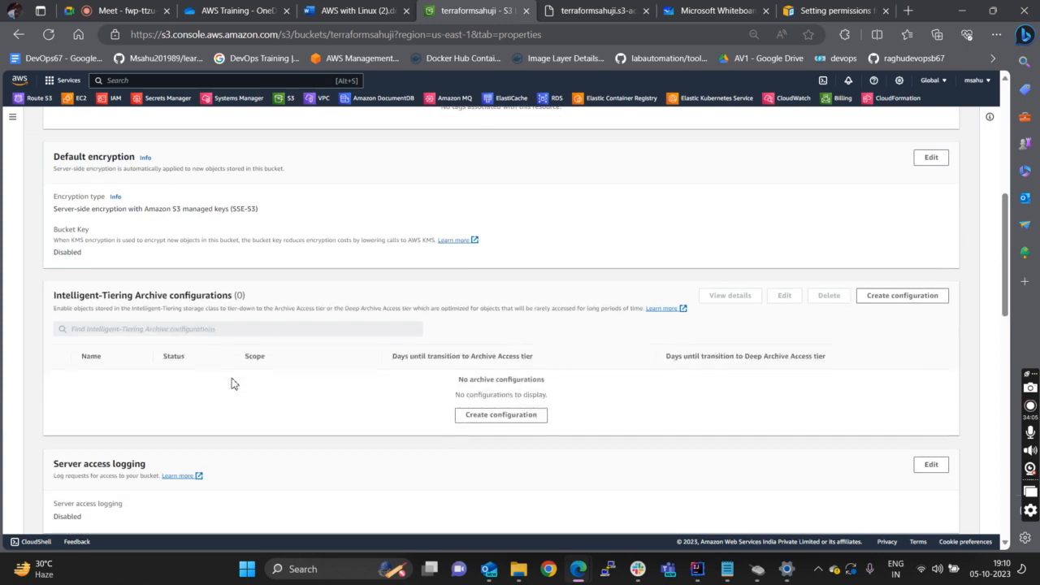
pyautogui.scroll(-5, 232, 383)
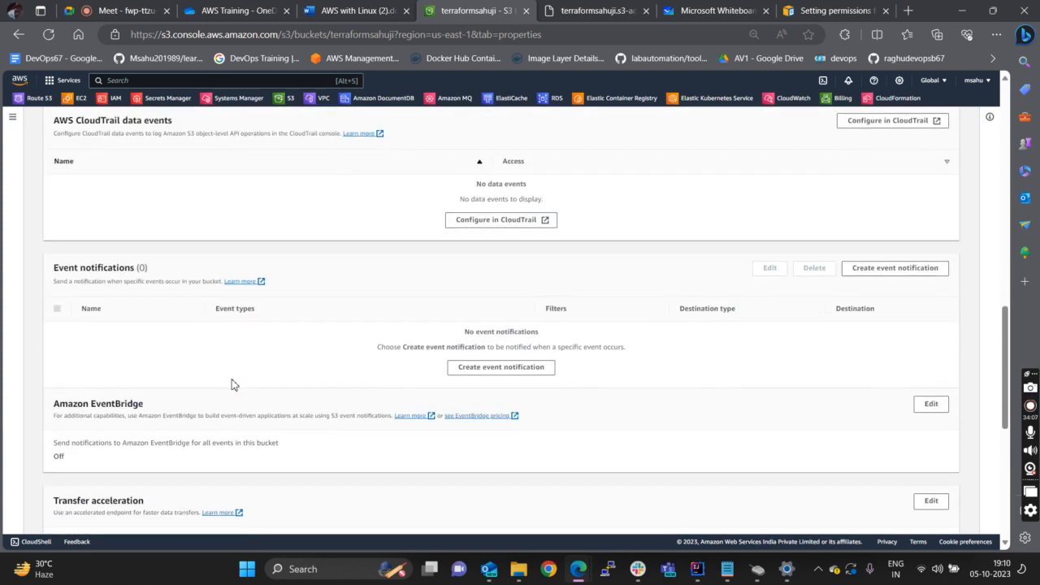
pyautogui.moveTo(53, 284); pyautogui.dragTo(149, 281)
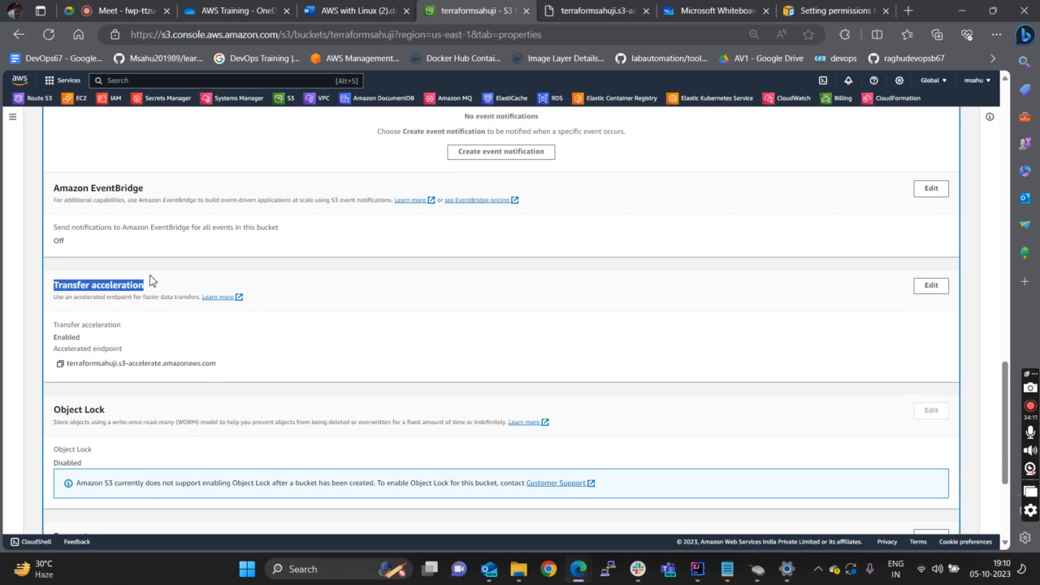
pyautogui.click(357, 11)
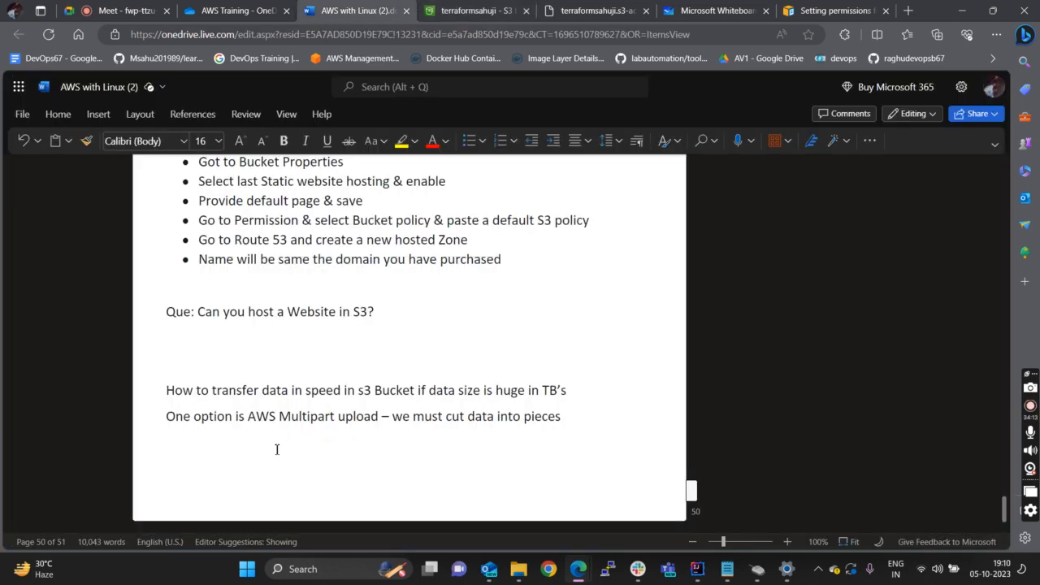
pyautogui.write('Ans :')
pyautogui.hotkey('ctrl', 'v')
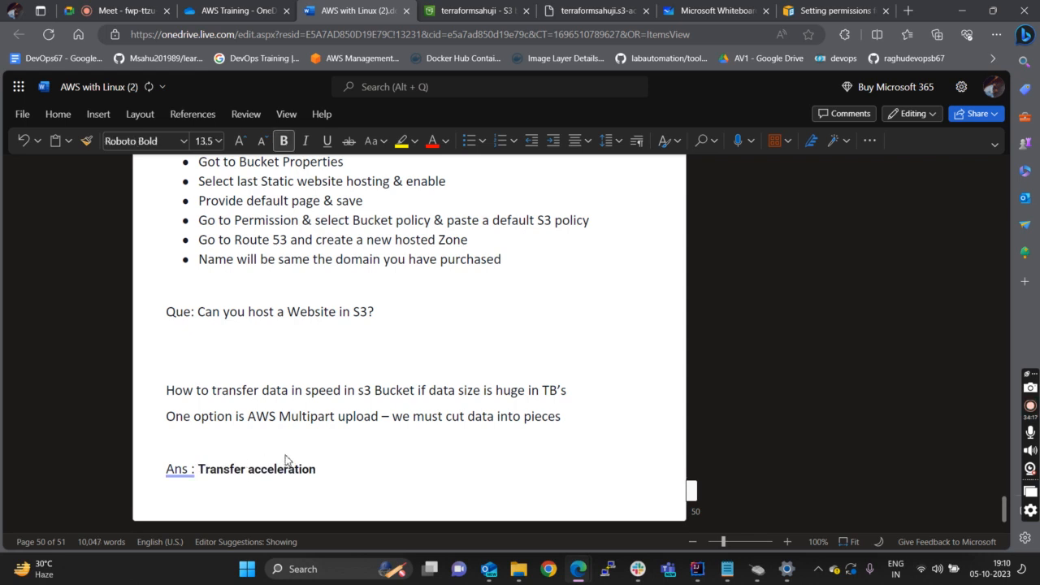
# - Disable transfer acceleration on the terraformsahuji bucket, save the change and dismiss the notification
pyautogui.click(471, 10)
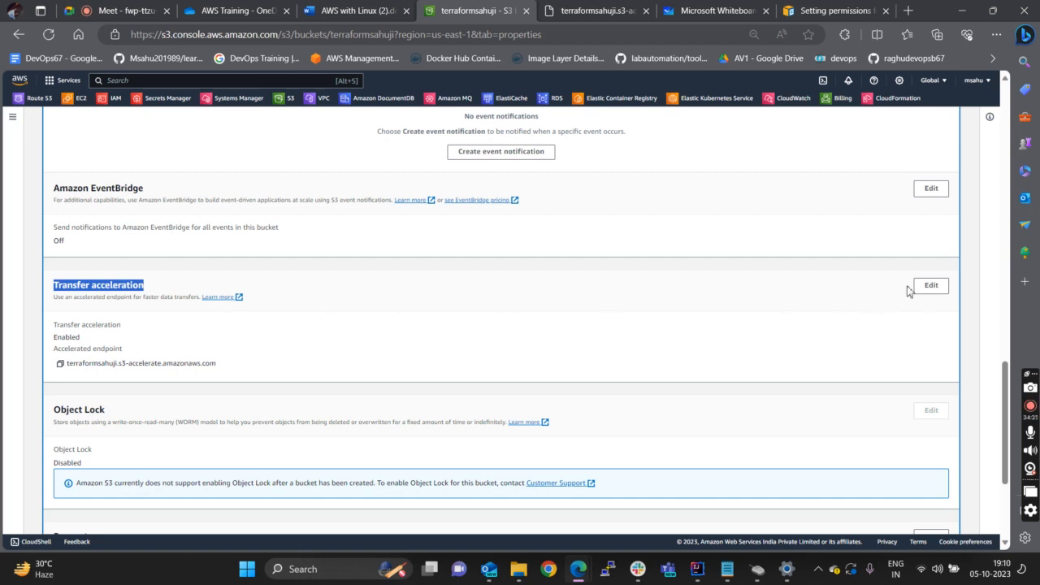
pyautogui.scroll(5, 399, 295)
pyautogui.scroll(-5, 397, 297)
pyautogui.click(928, 286)
pyautogui.click(57, 236)
pyautogui.click(429, 281)
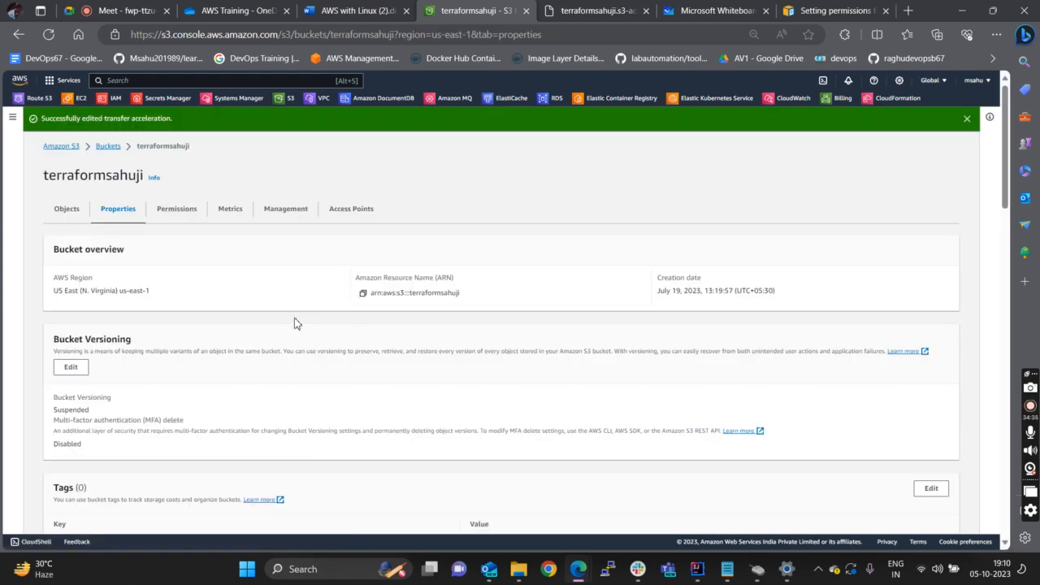
pyautogui.click(967, 120)
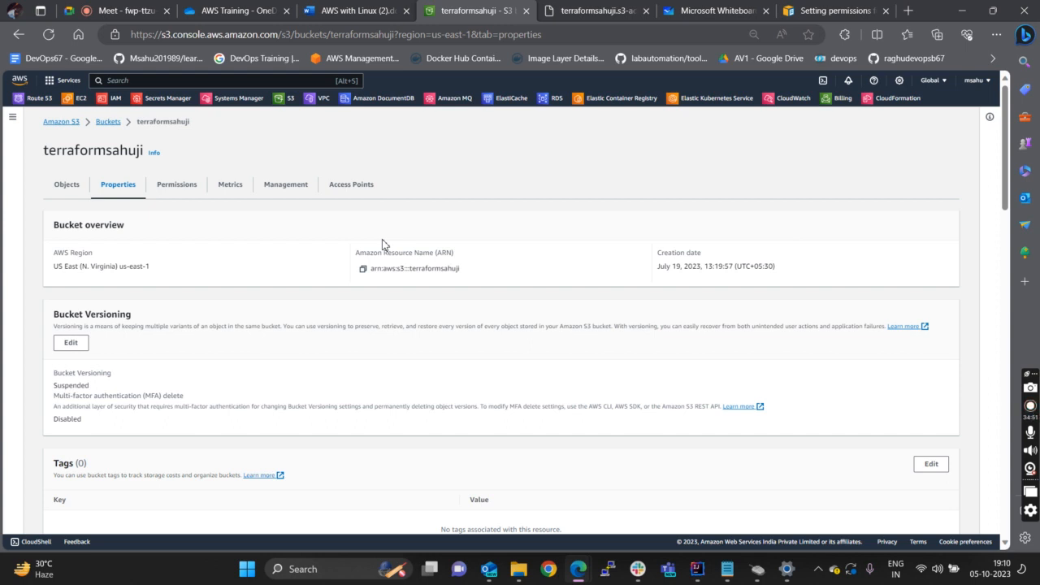
# - Check the Transfer acceleration status in the terraformsahuji bucket's properties
pyautogui.scroll(-3, 132, 311)
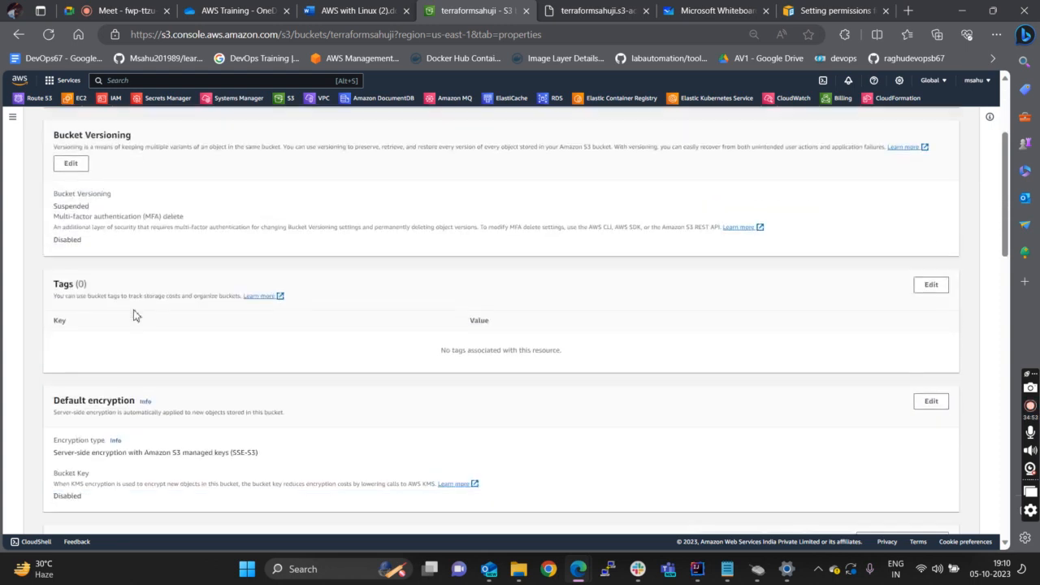
pyautogui.scroll(-6, 138, 325)
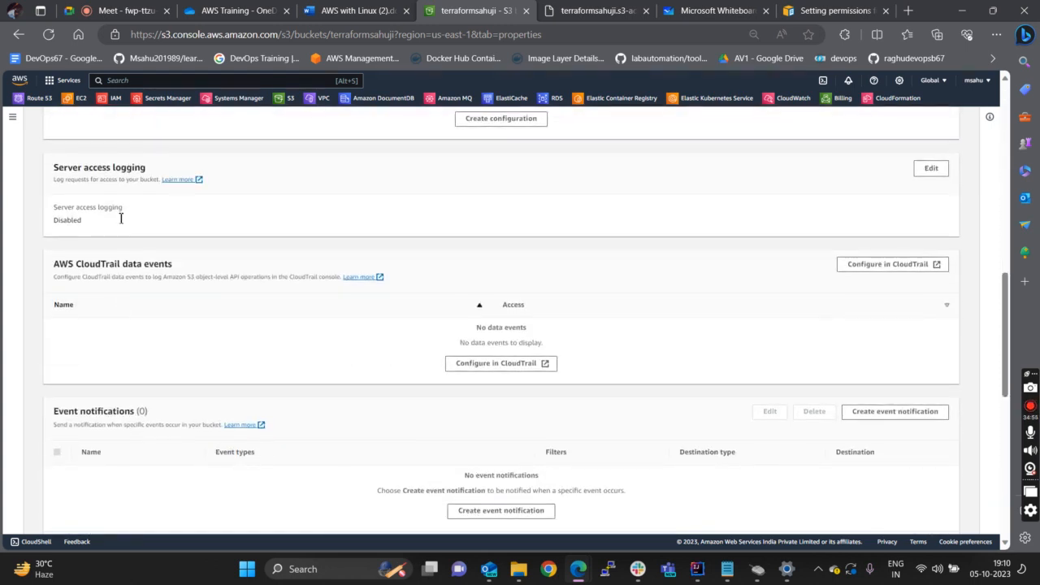
pyautogui.scroll(-1, 120, 309)
pyautogui.scroll(-3, 120, 309)
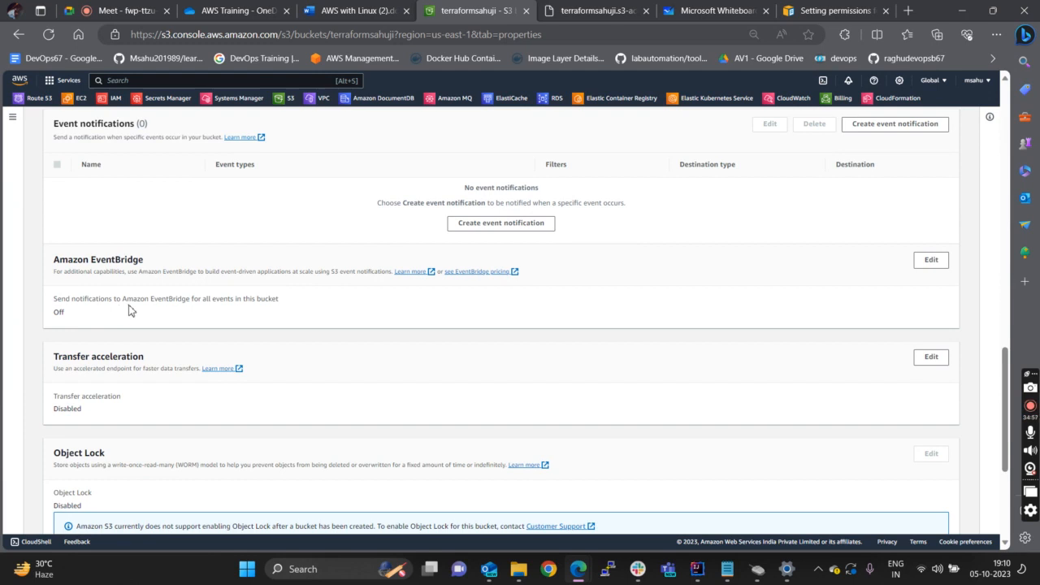
pyautogui.moveTo(82, 412); pyautogui.dragTo(74, 323)
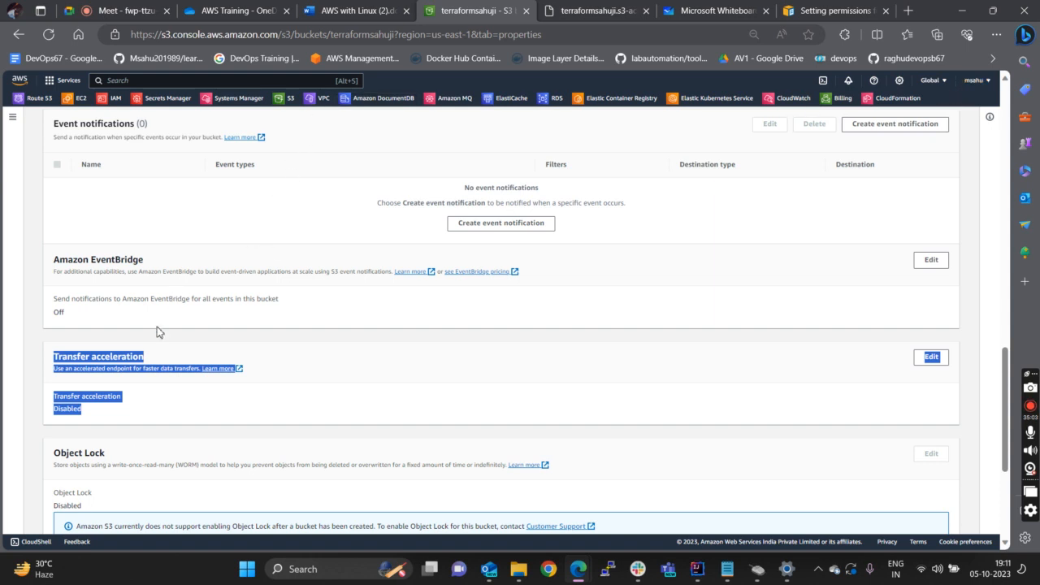
pyautogui.click(144, 409)
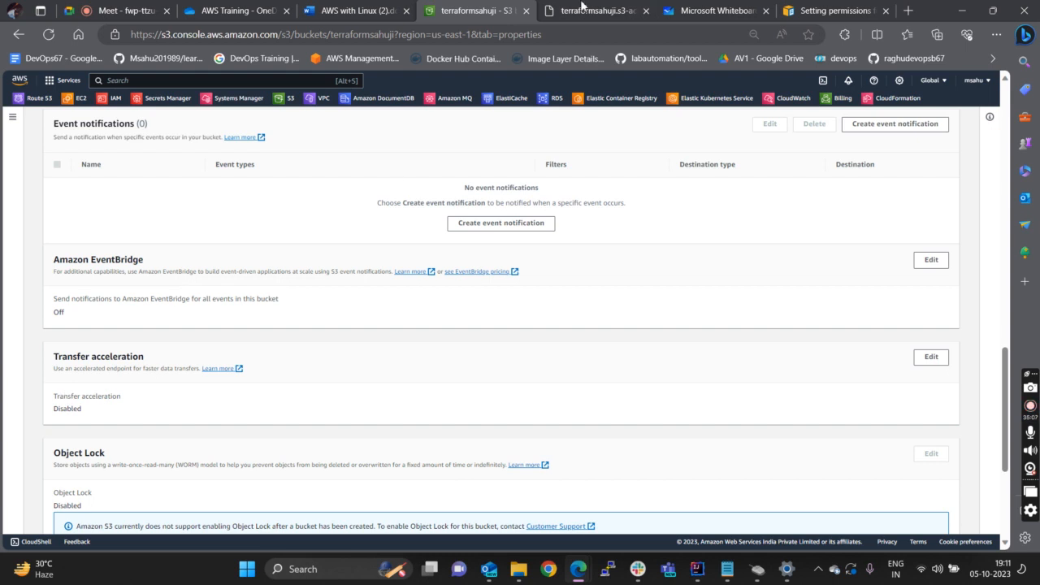
# - Review the accelerated endpoint URL alongside the Transfer acceleration section of the terraformsahuji bucket
pyautogui.click(589, 11)
pyautogui.click(306, 38)
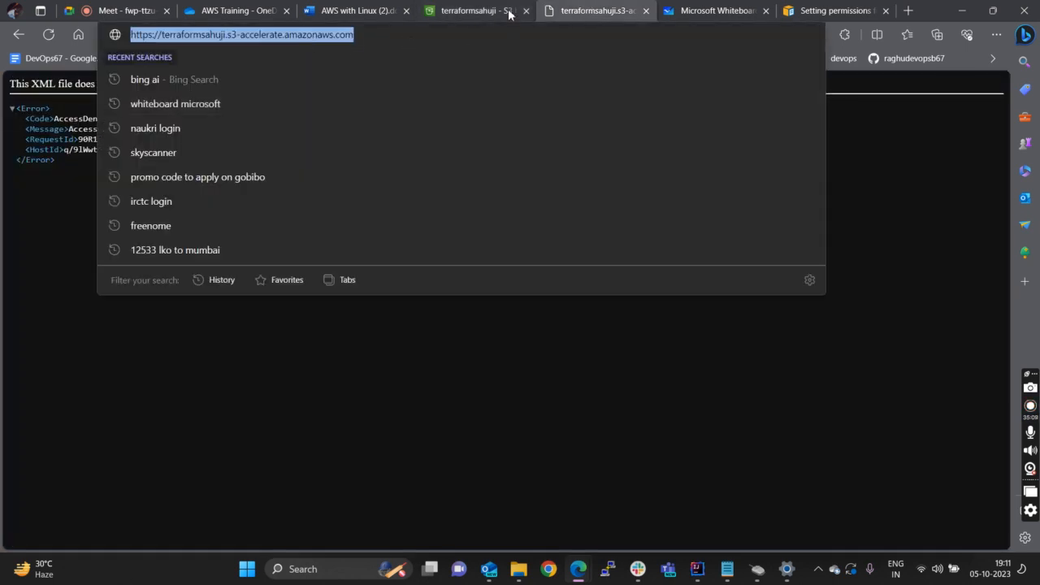
pyautogui.click(472, 8)
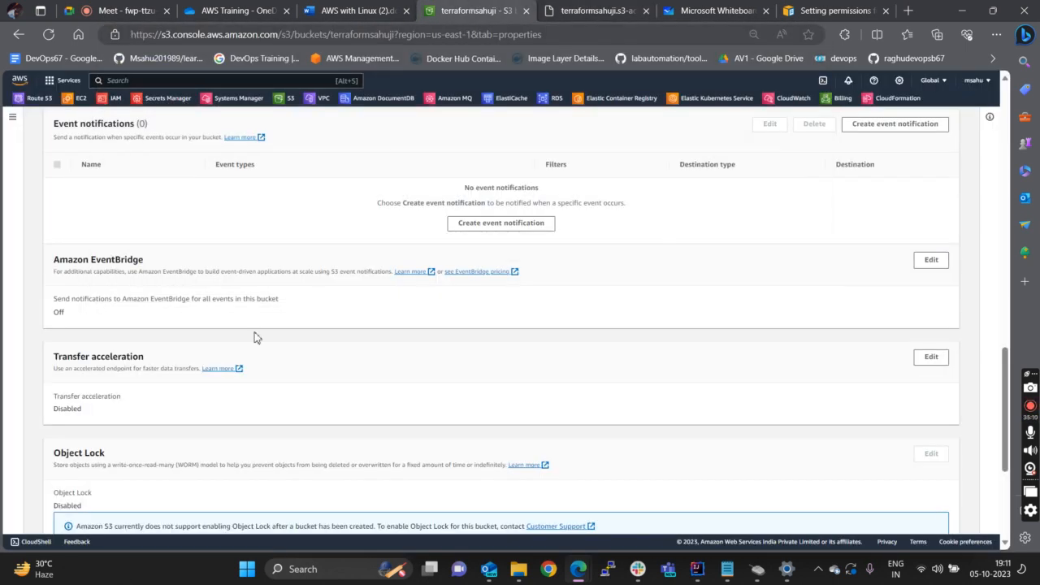
pyautogui.click(563, 8)
pyautogui.click(480, 8)
# - Review the Transfer acceleration answer in the Word notes and the matching section in the bucket's properties
pyautogui.click(333, 6)
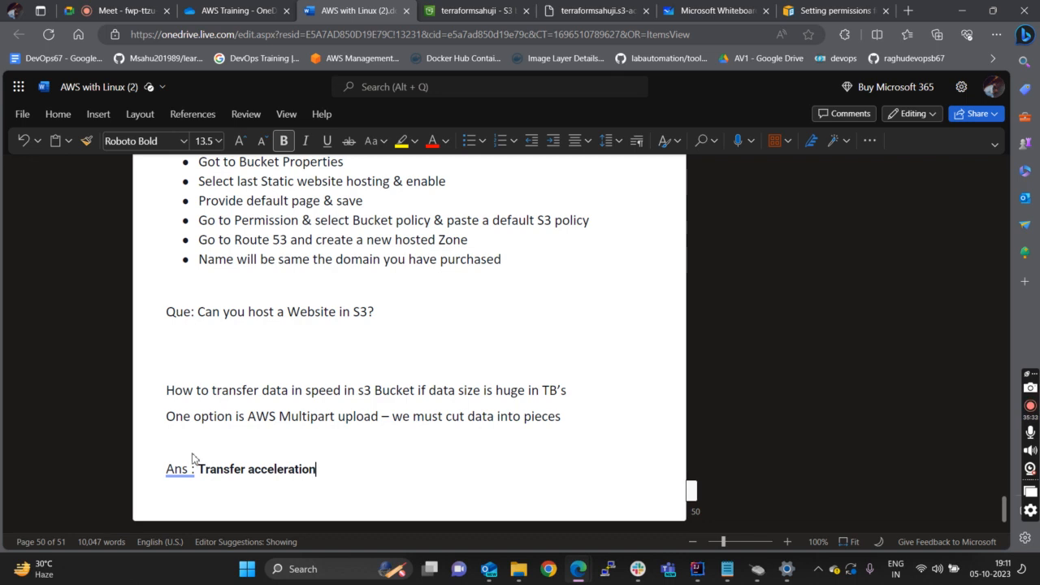
pyautogui.click(452, 6)
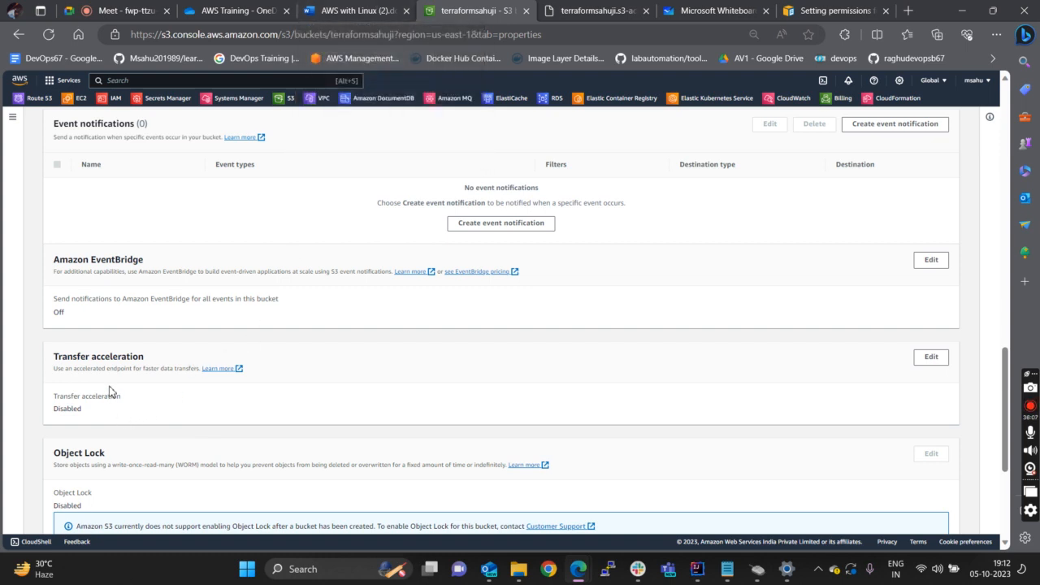
pyautogui.moveTo(52, 357); pyautogui.dragTo(155, 361)
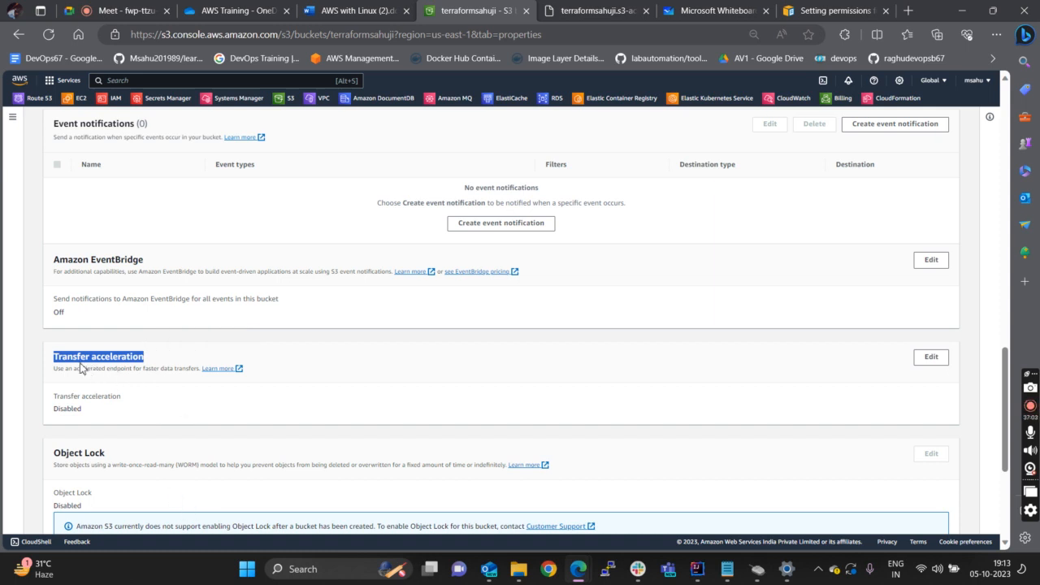
pyautogui.scroll(1, 142, 377)
pyautogui.scroll(1, 142, 376)
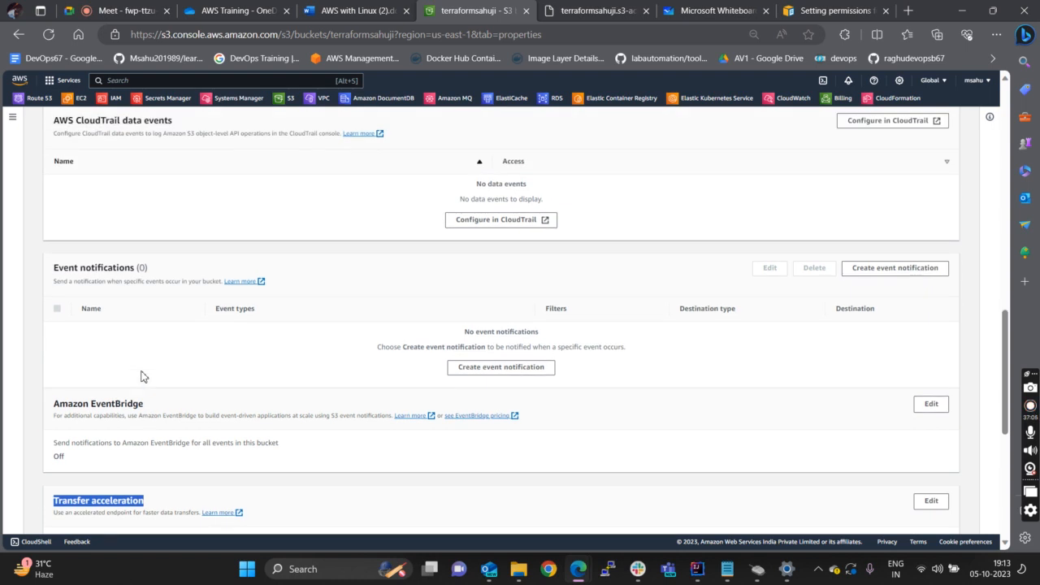
# - Review the Transfer acceleration, Object Lock, Requester pays and Static website hosting sections in the terraformsahuji bucket's properties
pyautogui.scroll(-1, 146, 410)
pyautogui.click(148, 430)
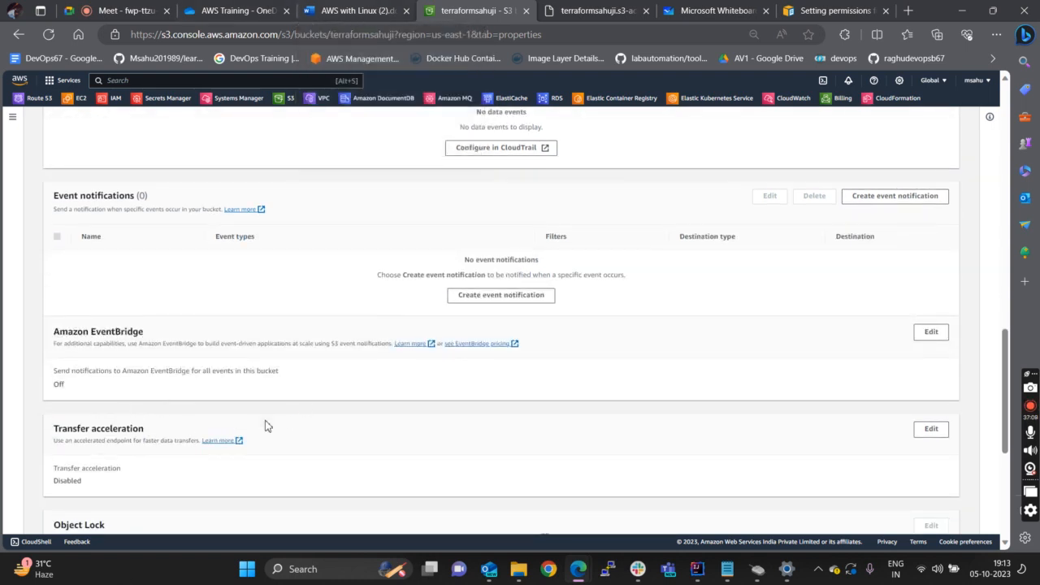
pyautogui.scroll(-5, 265, 423)
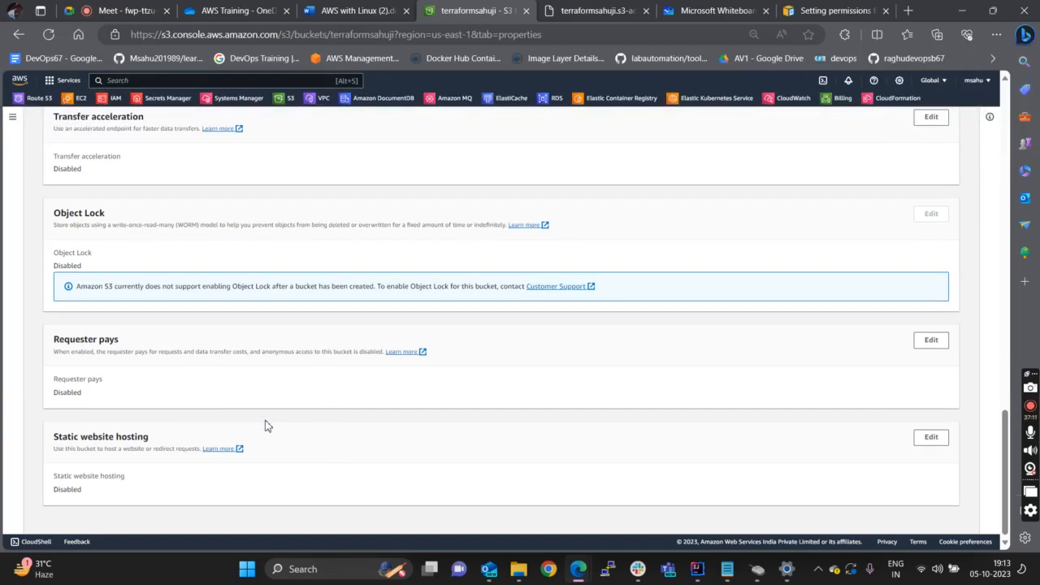
pyautogui.scroll(15, 266, 421)
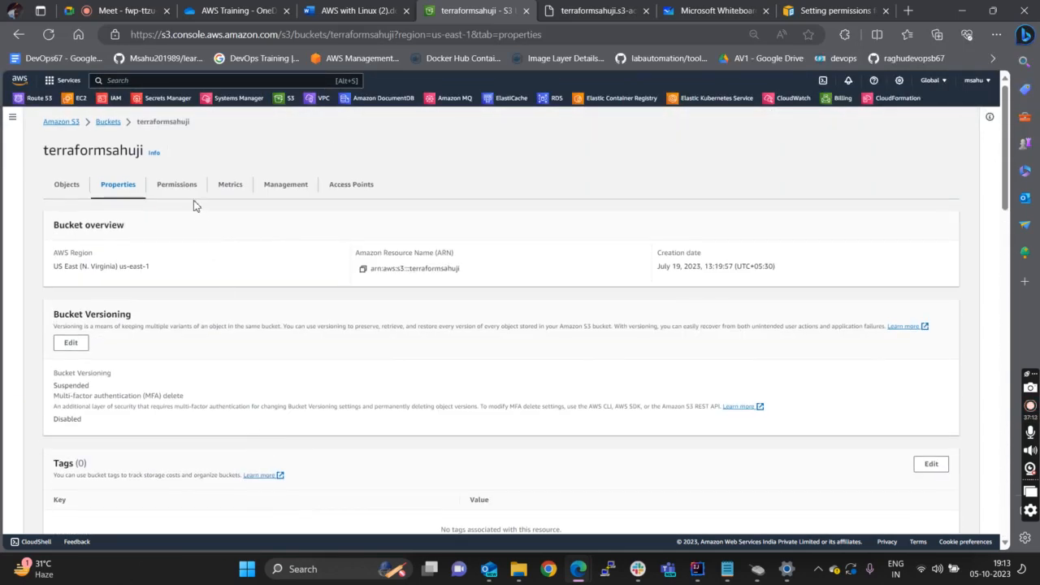
# - Empty the awswithlinux.com bucket from the bucket list, confirming with "permanently delete", and exit the status page
pyautogui.click(108, 122)
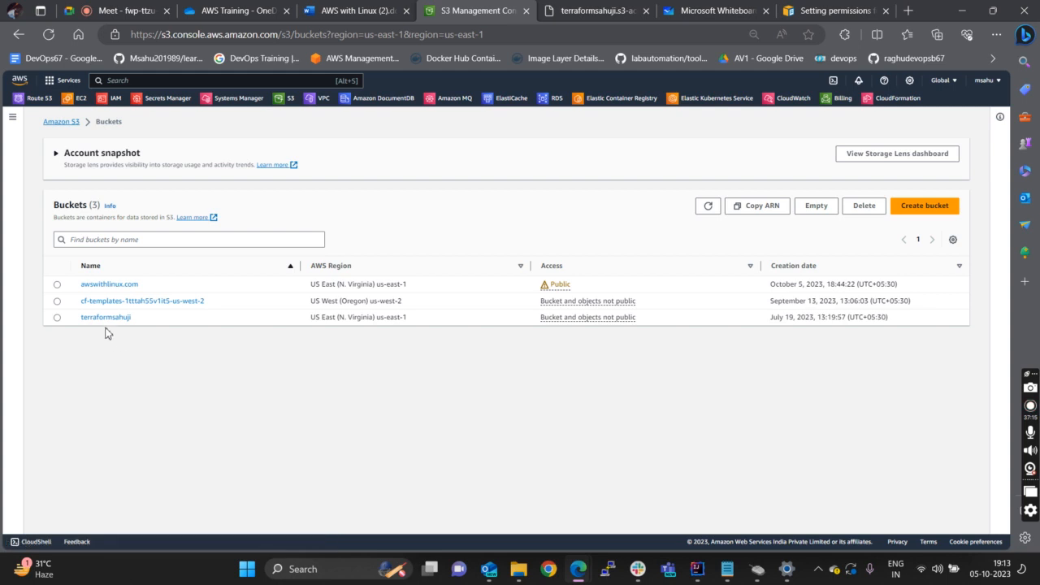
pyautogui.click(58, 285)
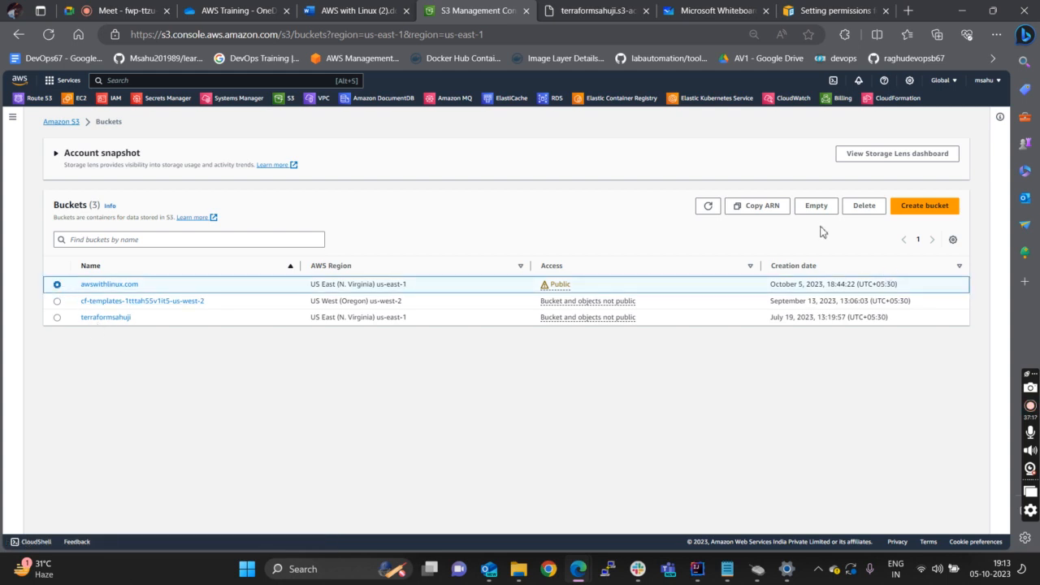
pyautogui.click(816, 208)
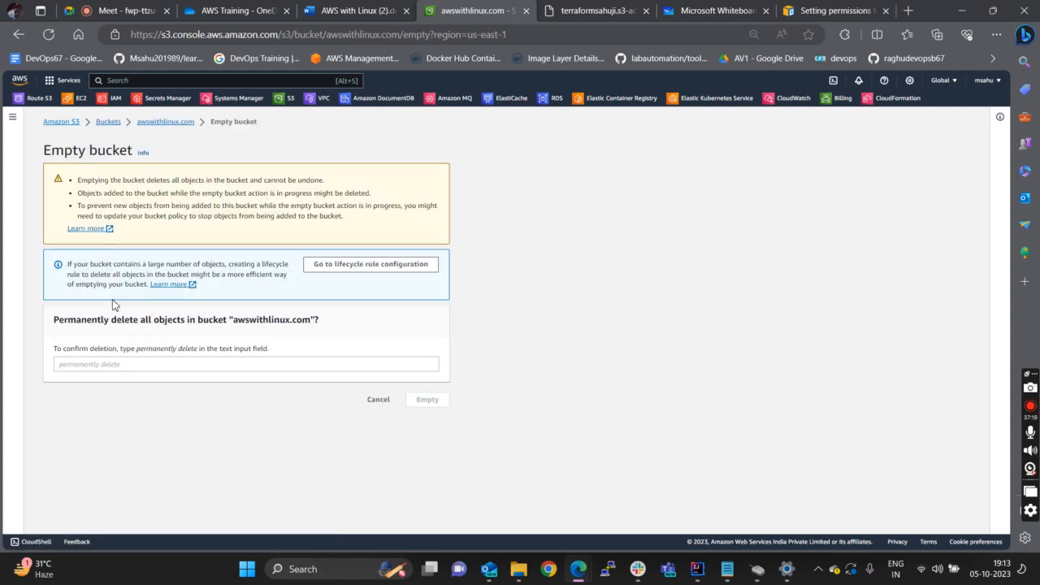
pyautogui.moveTo(135, 349)
pyautogui.mouseDown()
pyautogui.moveTo(184, 351)
pyautogui.moveTo(134, 353)
pyautogui.mouseUp()
pyautogui.hotkey('ctrl', 'c')
pyautogui.click(185, 351)
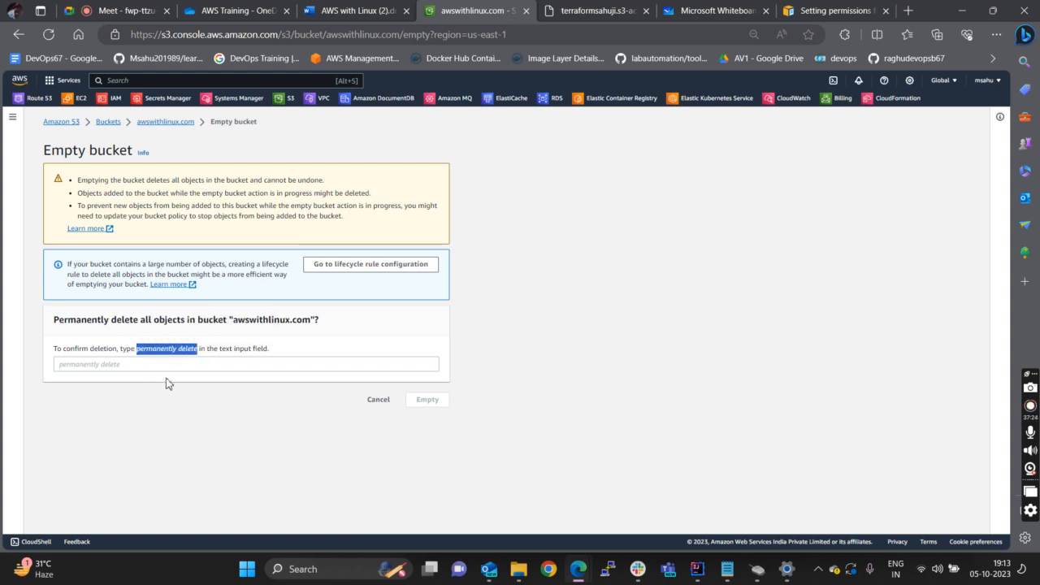
pyautogui.click(109, 367)
pyautogui.hotkey('ctrl', 'v')
pyautogui.click(425, 399)
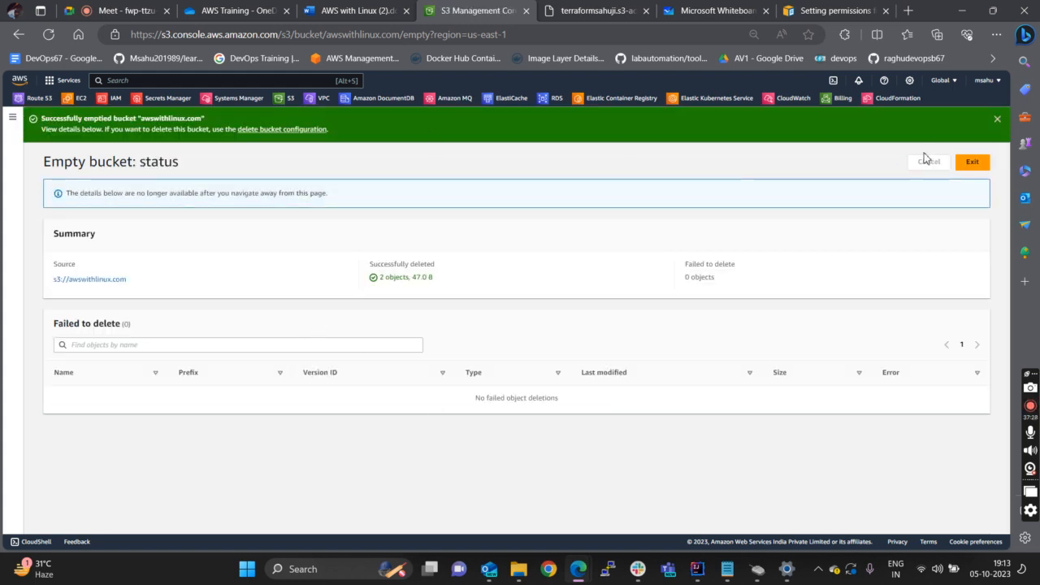
pyautogui.click(997, 119)
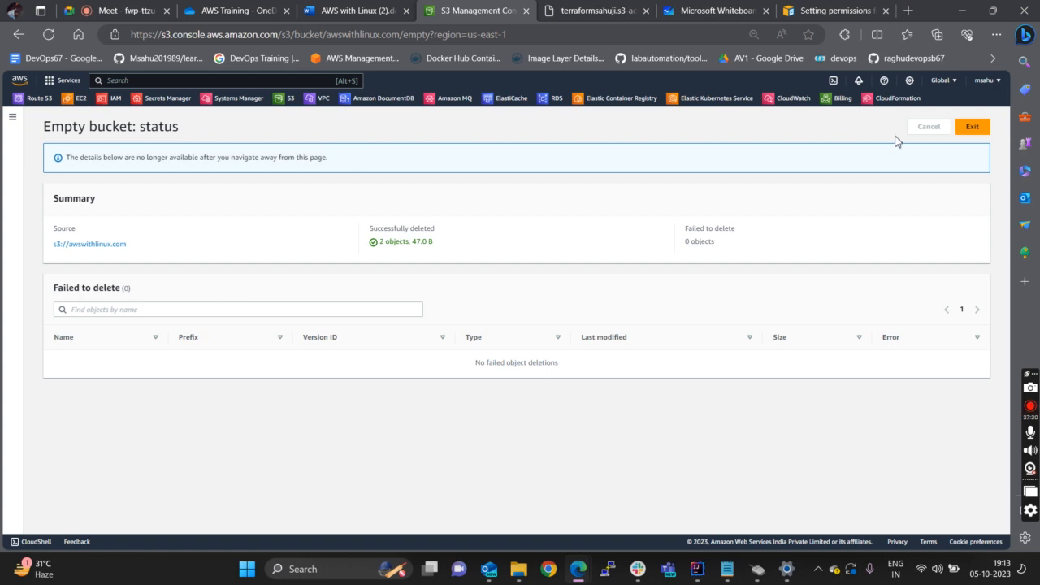
pyautogui.click(972, 127)
# - Delete the awswithlinux.com bucket, confirming with its bucket name, and dismiss the notification
pyautogui.click(57, 284)
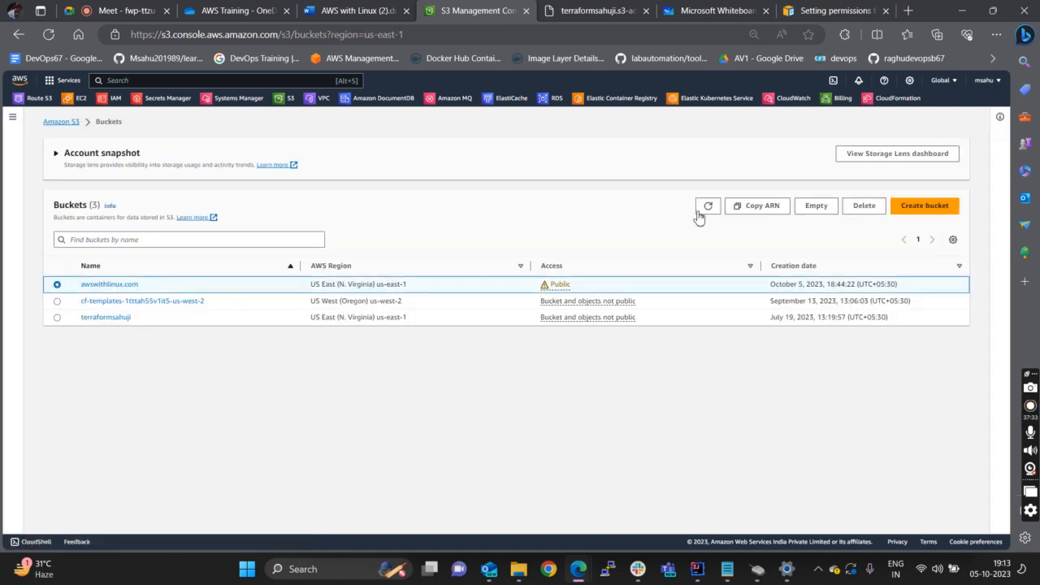
pyautogui.click(864, 205)
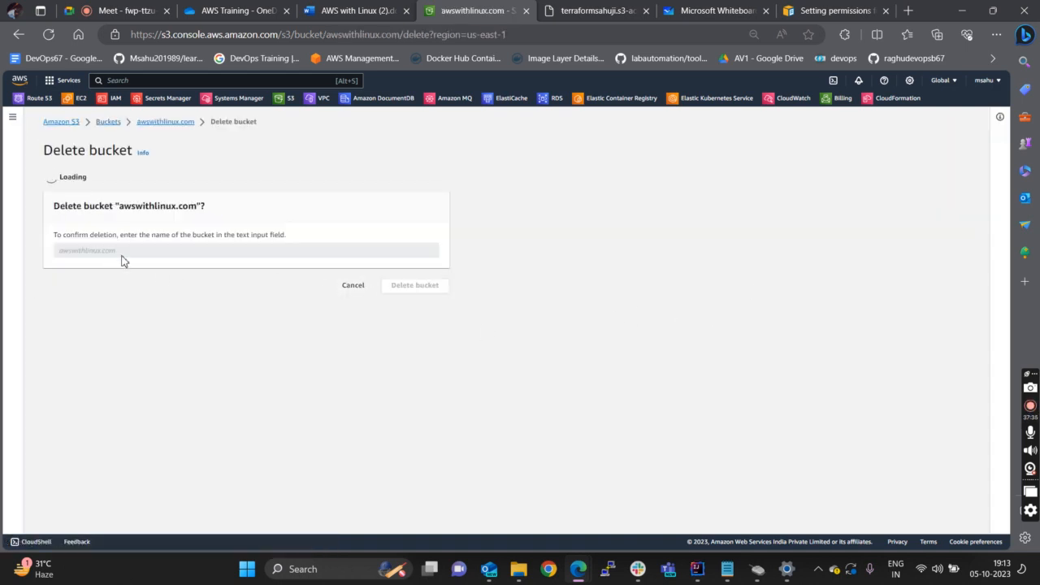
pyautogui.moveTo(119, 317); pyautogui.dragTo(197, 320)
pyautogui.hotkey('ctrl', 'c')
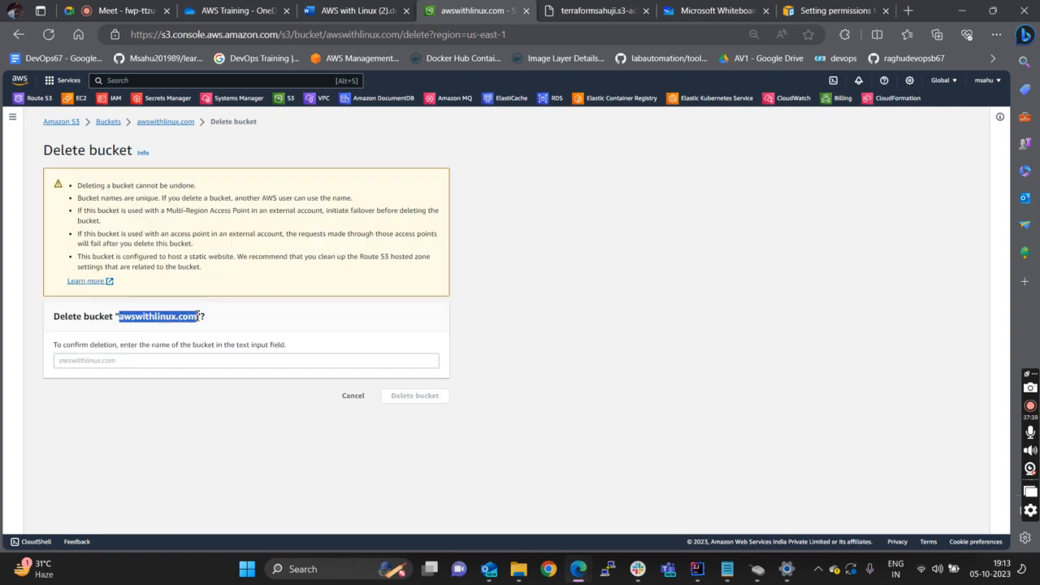
pyautogui.click(95, 365)
pyautogui.hotkey('ctrl', 'v')
pyautogui.click(418, 396)
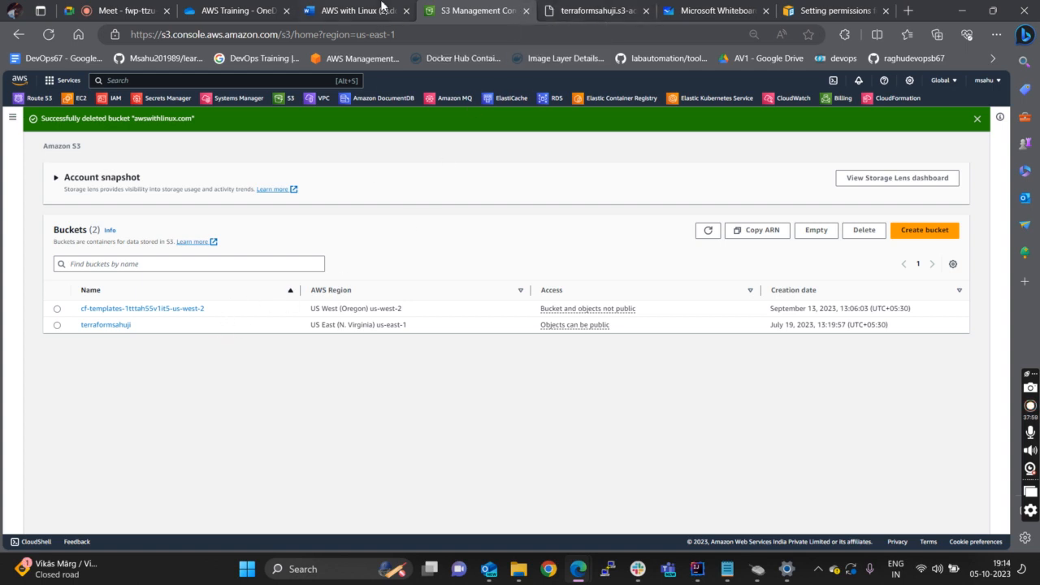
pyautogui.click(977, 118)
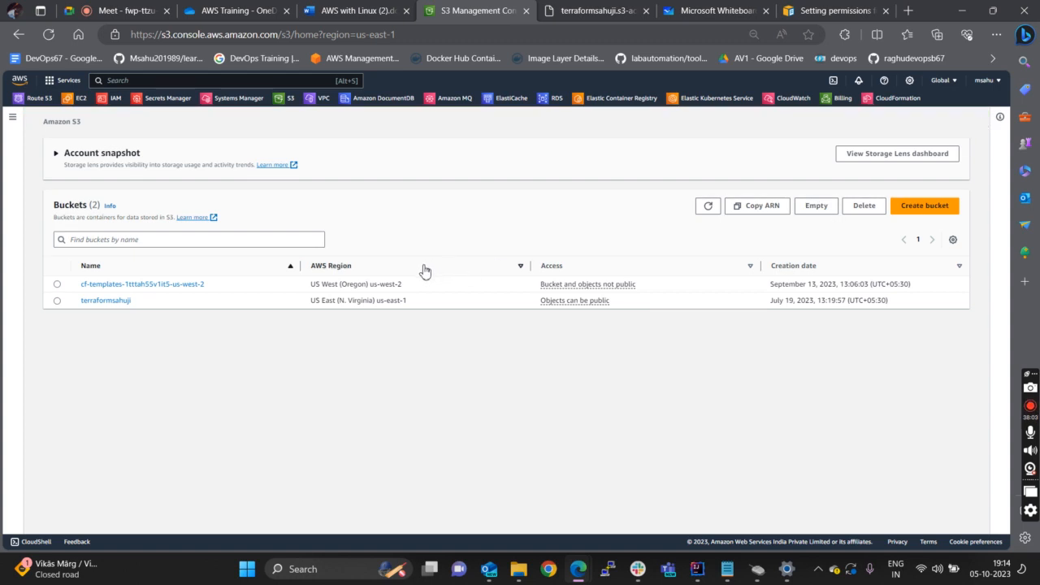